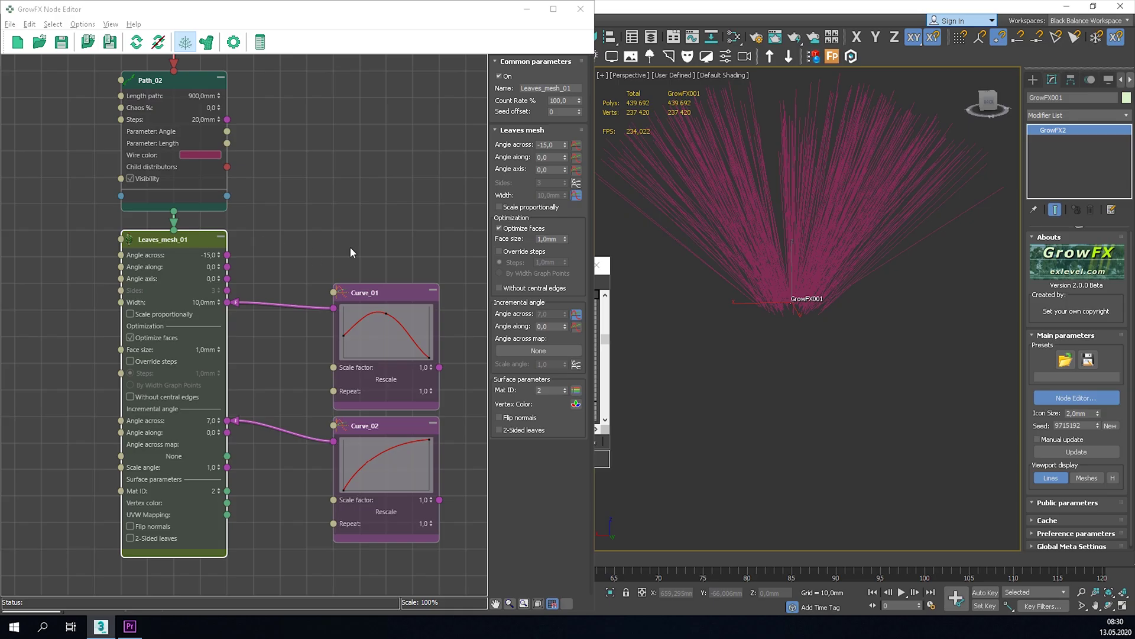
Move the Leaves_mesh_01 node with its two curve nodes further below the Path_02 node
left_click_drag(111, 500, 111, 503)
scroll(209, 372, "down", 2)
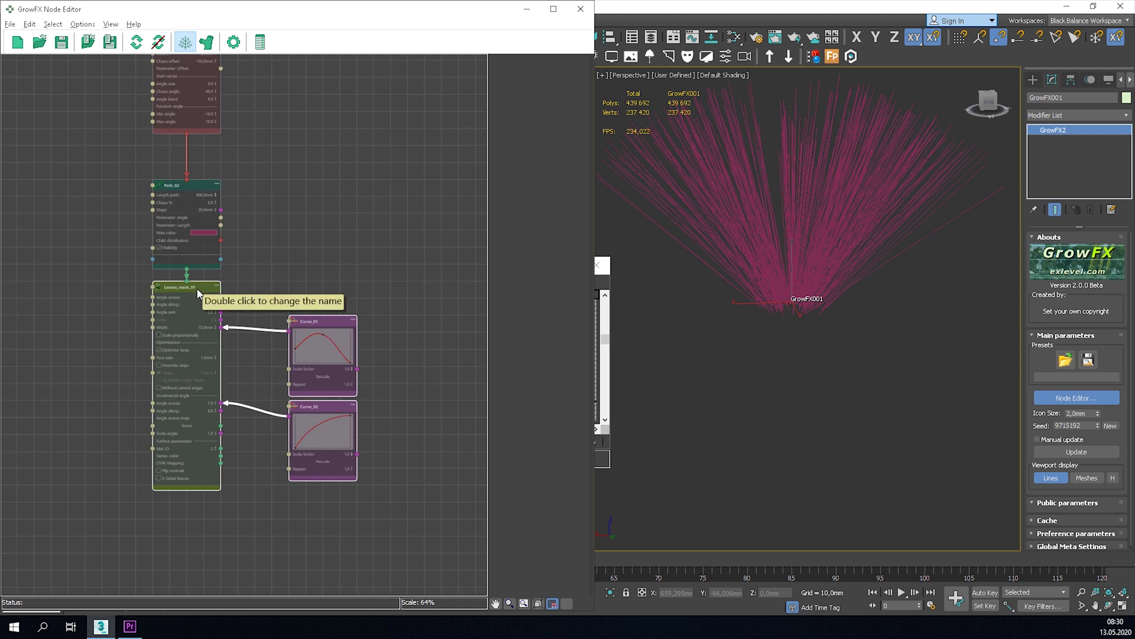
left_click_drag(197, 288, 199, 337)
left_click(285, 301)
scroll(289, 307, "down", 2)
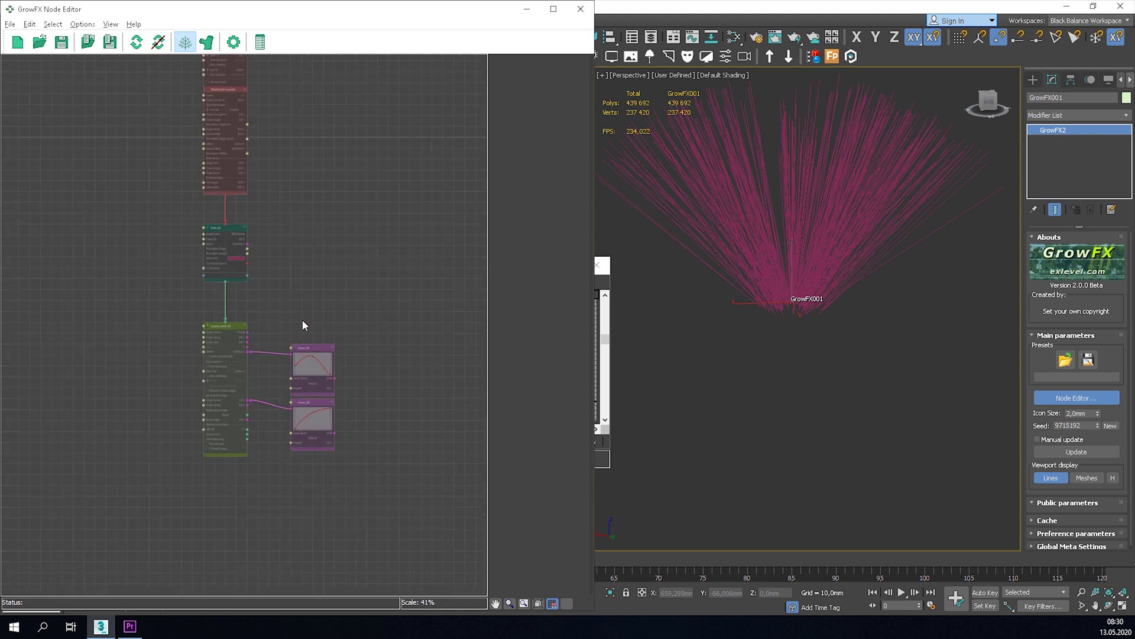
Move the Path_01 node together with its parent distributor slightly upward in the node graph
middle_click_drag(302, 274, 339, 373)
scroll(341, 372, "down", 1)
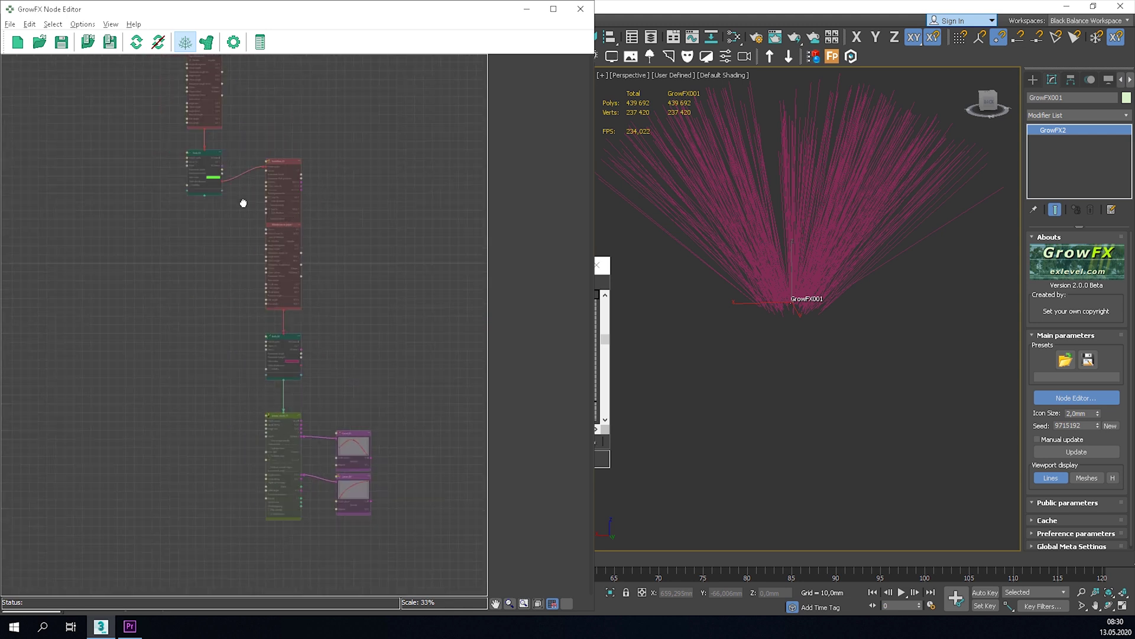
middle_click_drag(243, 203, 278, 247)
left_click_drag(258, 299, 255, 280)
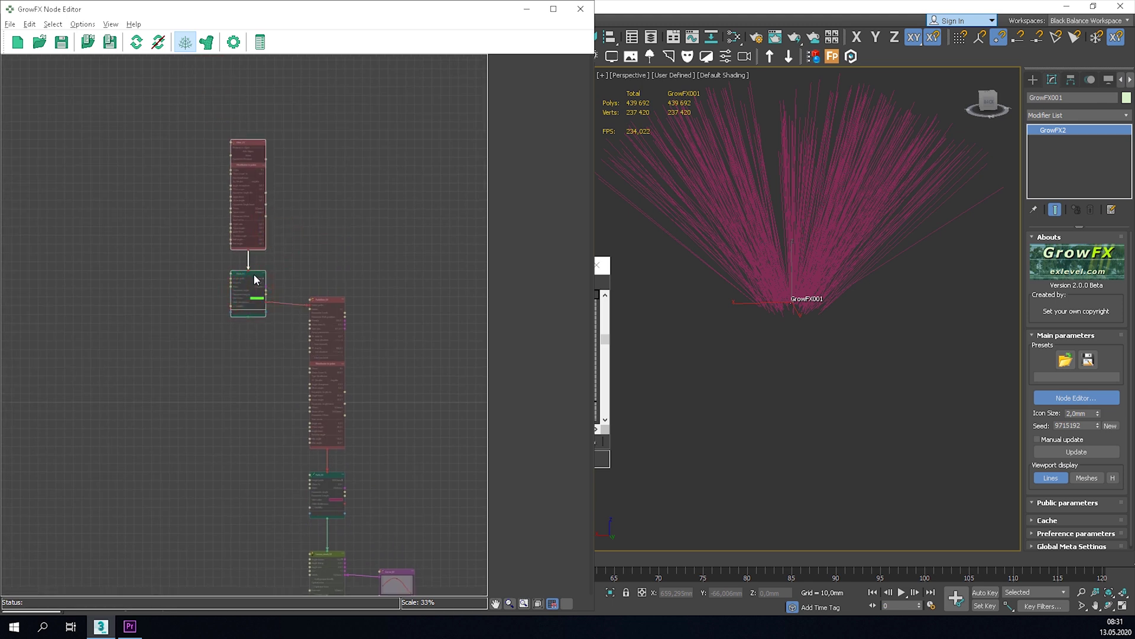
Inspect the Length path setting of the Path_02 node
middle_click_drag(335, 432, 362, 345)
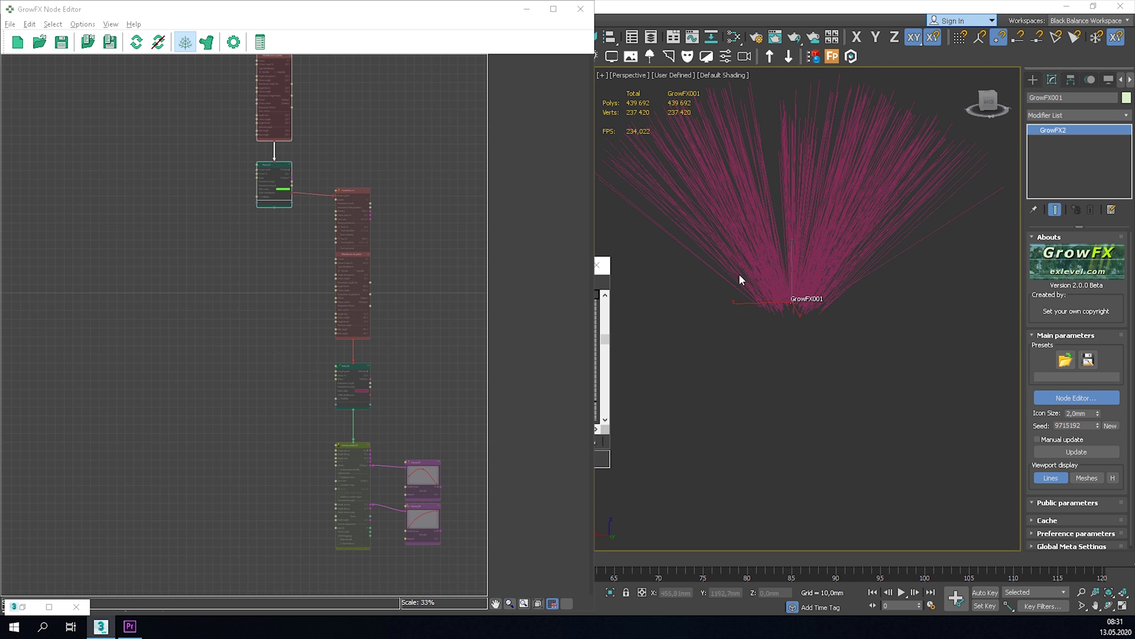
scroll(329, 319, "up", 8)
double_click(371, 355)
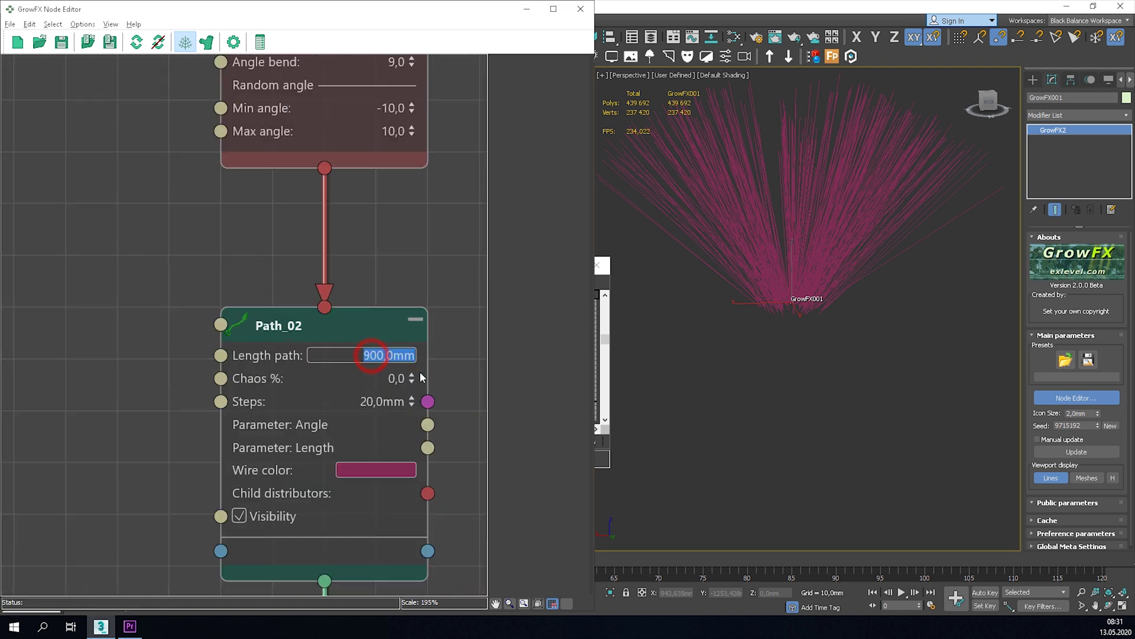
left_click(424, 260)
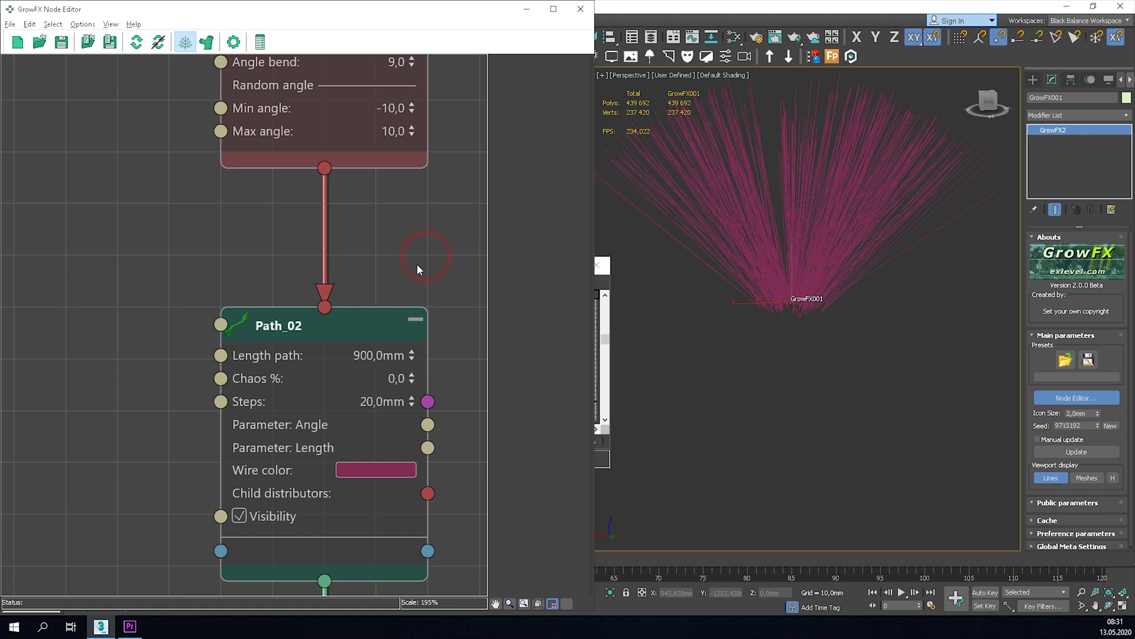
scroll(420, 263, "down", 4)
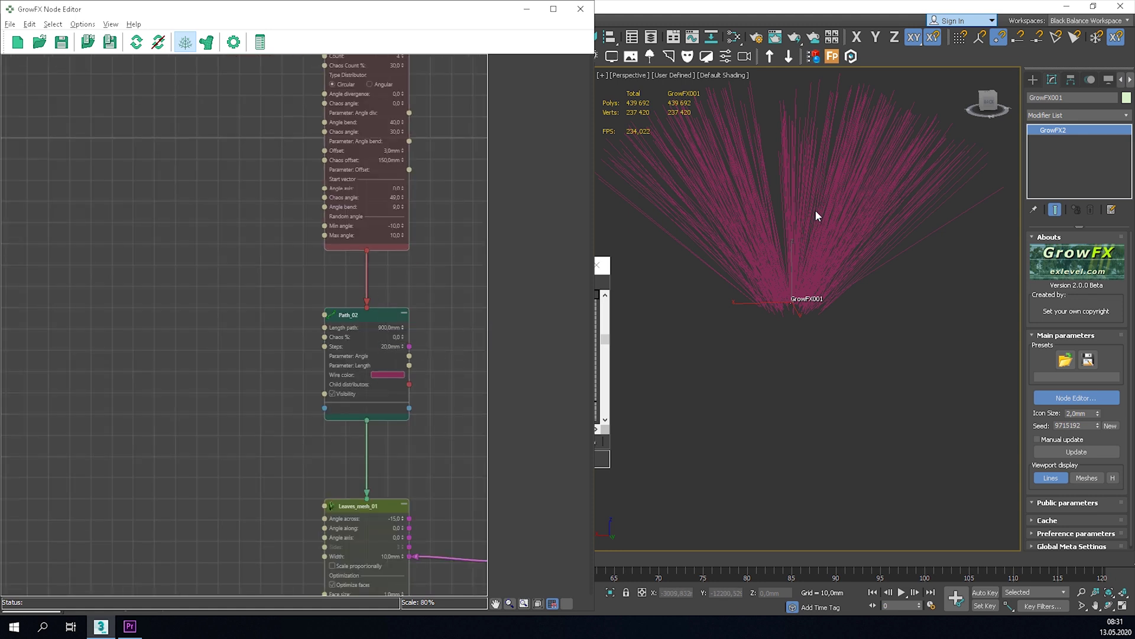
scroll(398, 324, "up", 3)
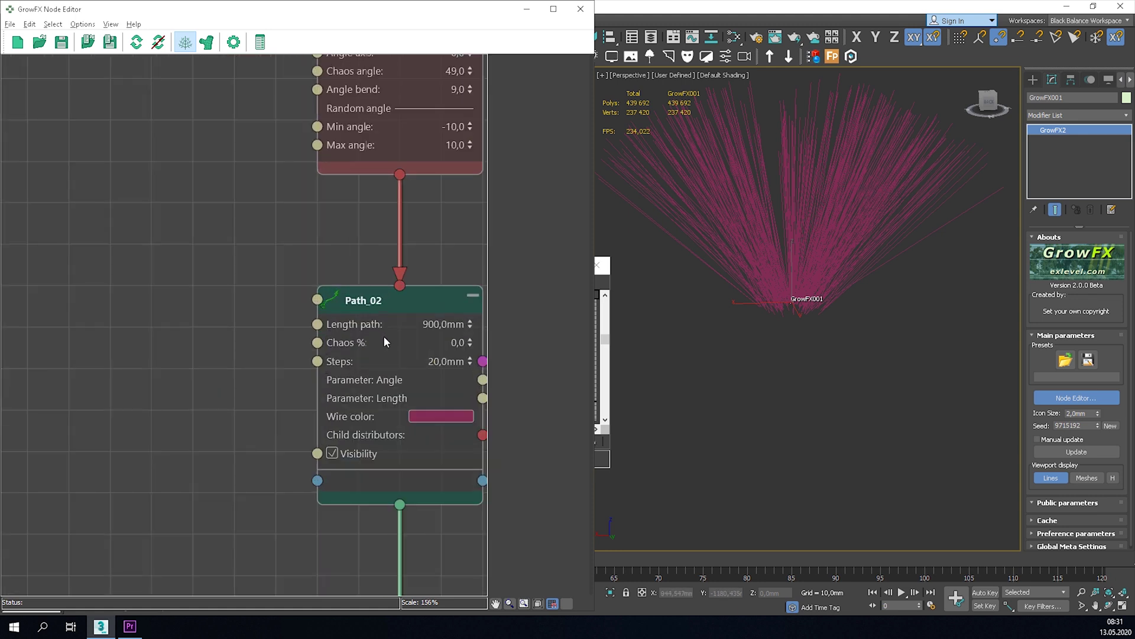
Connect a new Random Generator node to Path_02's Length path and set its maximum value to 900 mm
left_click_drag(252, 335, 130, 304)
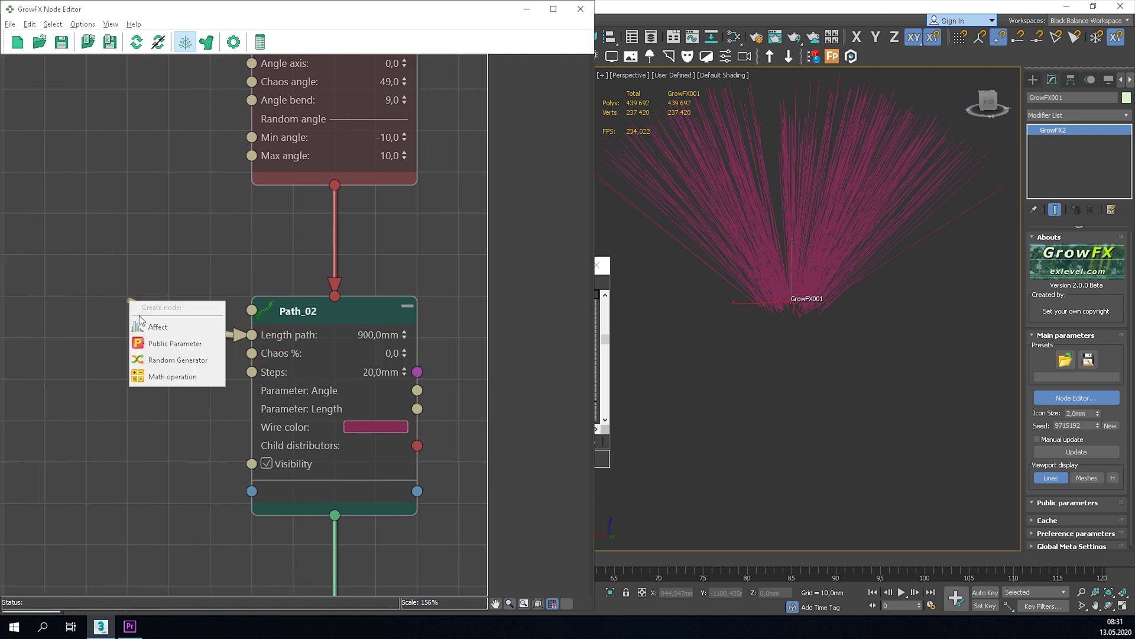
left_click(166, 360)
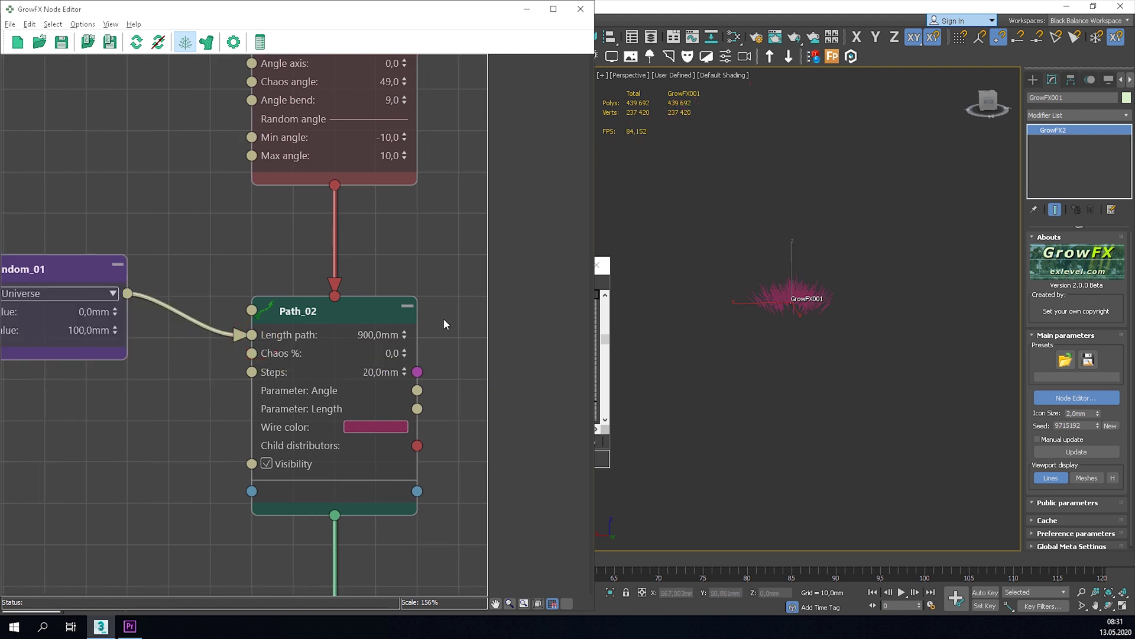
middle_click_drag(444, 324, 549, 328)
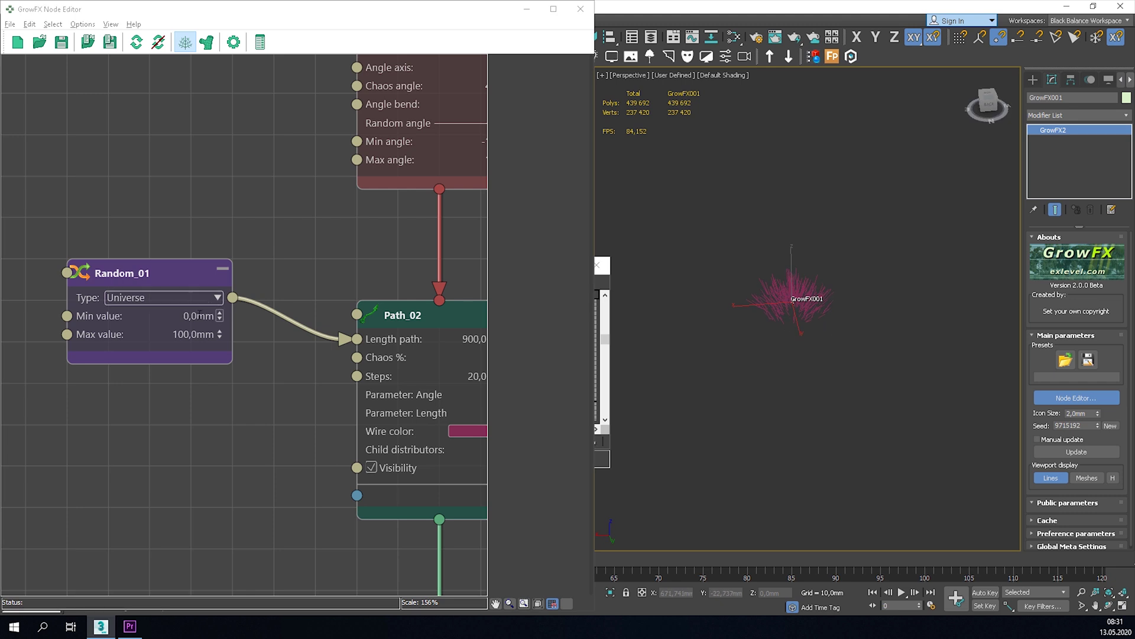
double_click(200, 334)
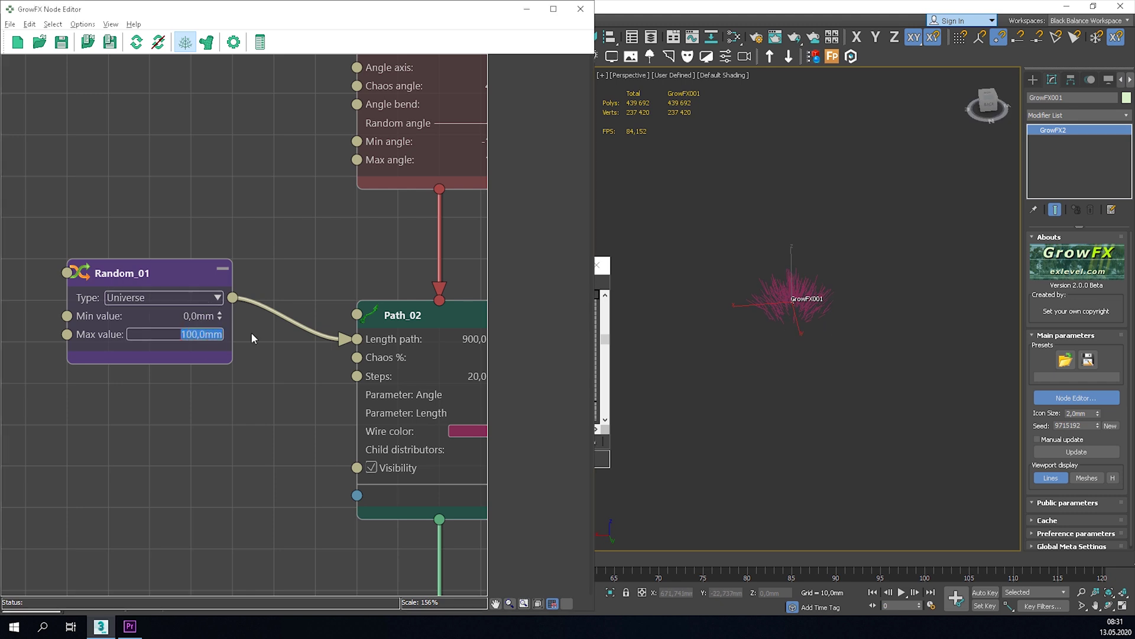
type("900")
key("Return")
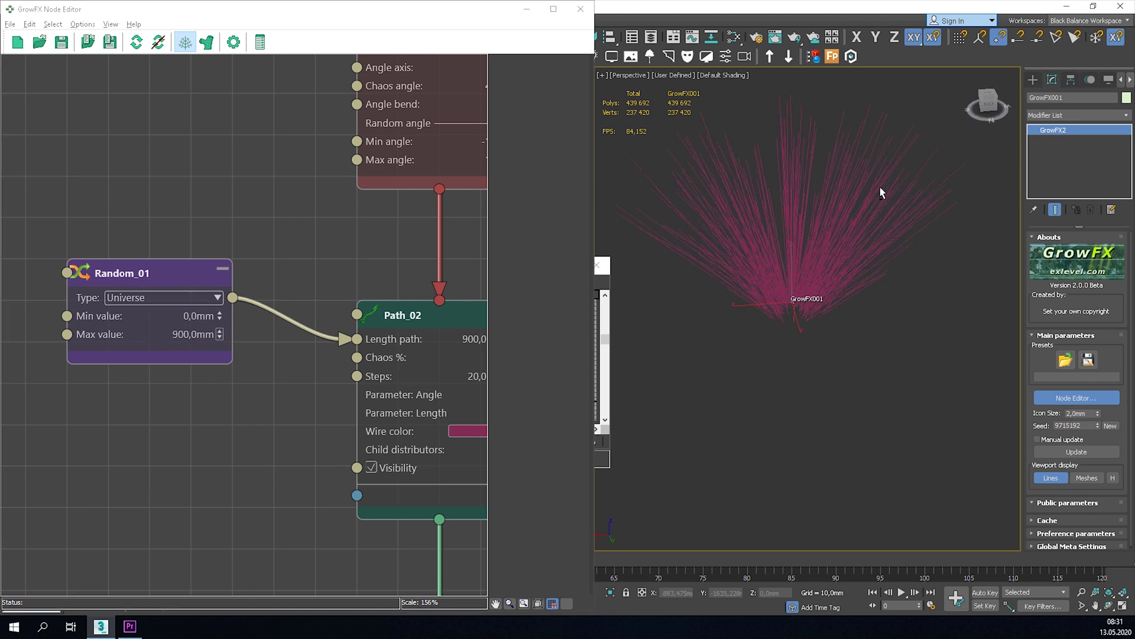
Review the randomized paths and the random generator's type options, and delete the Random_01 node
middle_click_drag(880, 188, 716, 217, "alt")
left_click(193, 295)
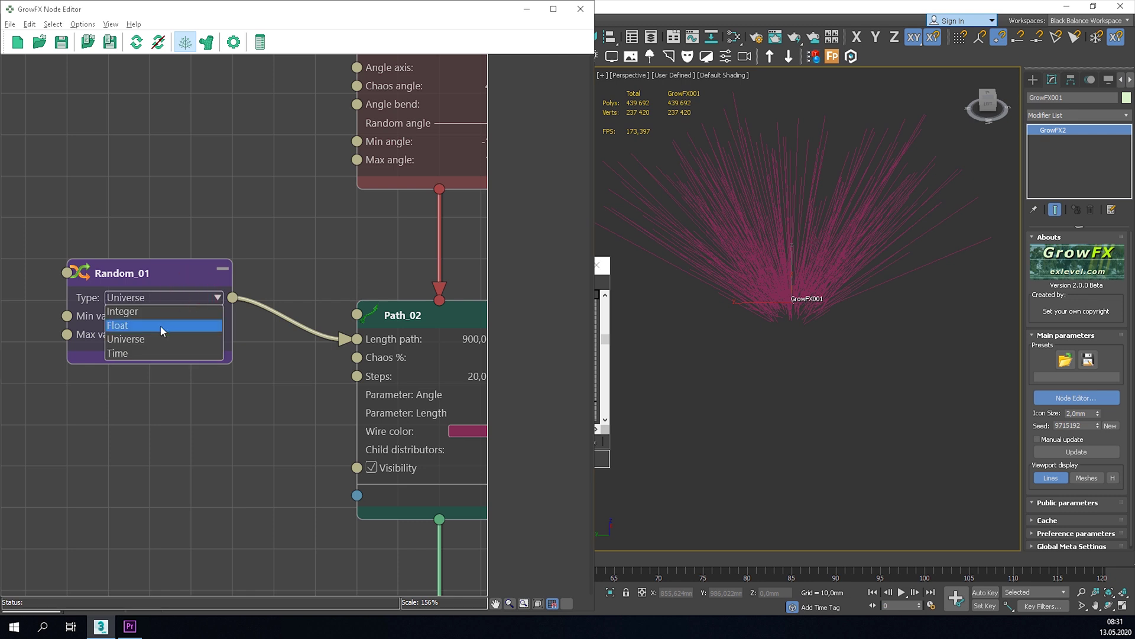
left_click(182, 295)
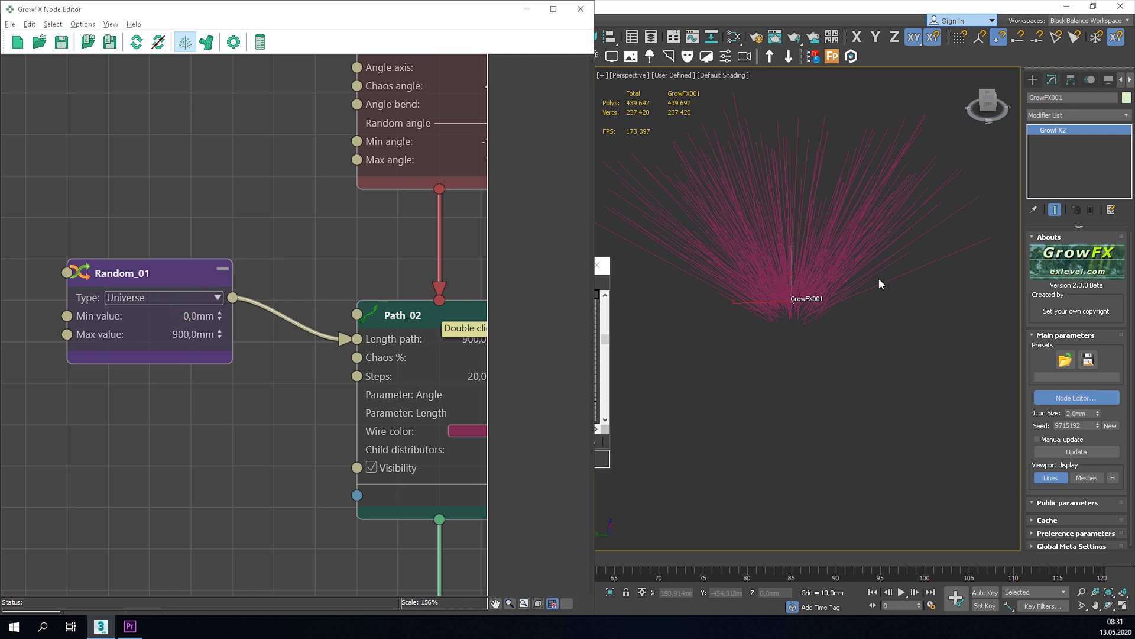
middle_click_drag(879, 278, 783, 334, "alt")
left_click(182, 290)
key("Delete")
Set Path_01's Length path to 200 mm and dismiss the density alert
scroll(795, 329, "down", 5)
scroll(246, 328, "down", 6)
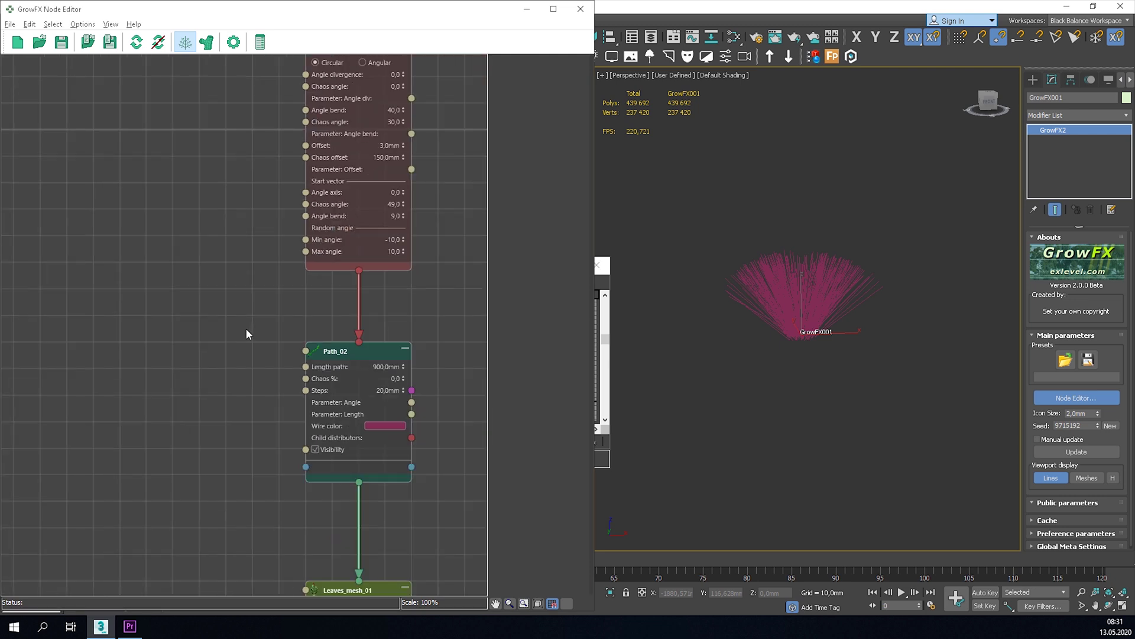
middle_click_drag(247, 295, 300, 431)
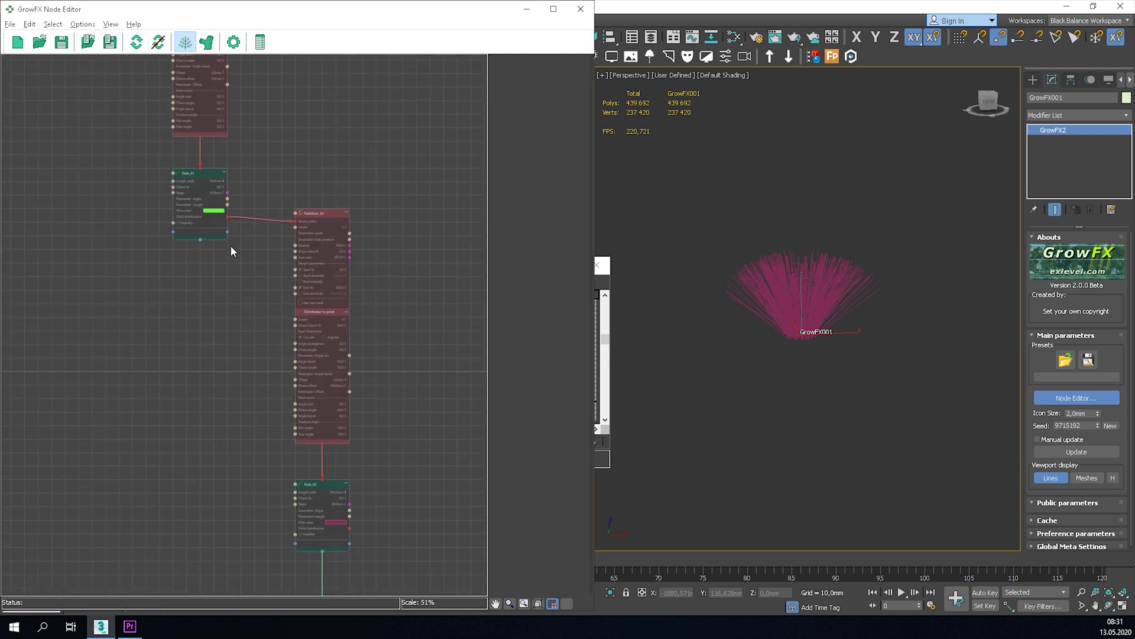
scroll(214, 187, "up", 4)
left_click(225, 172)
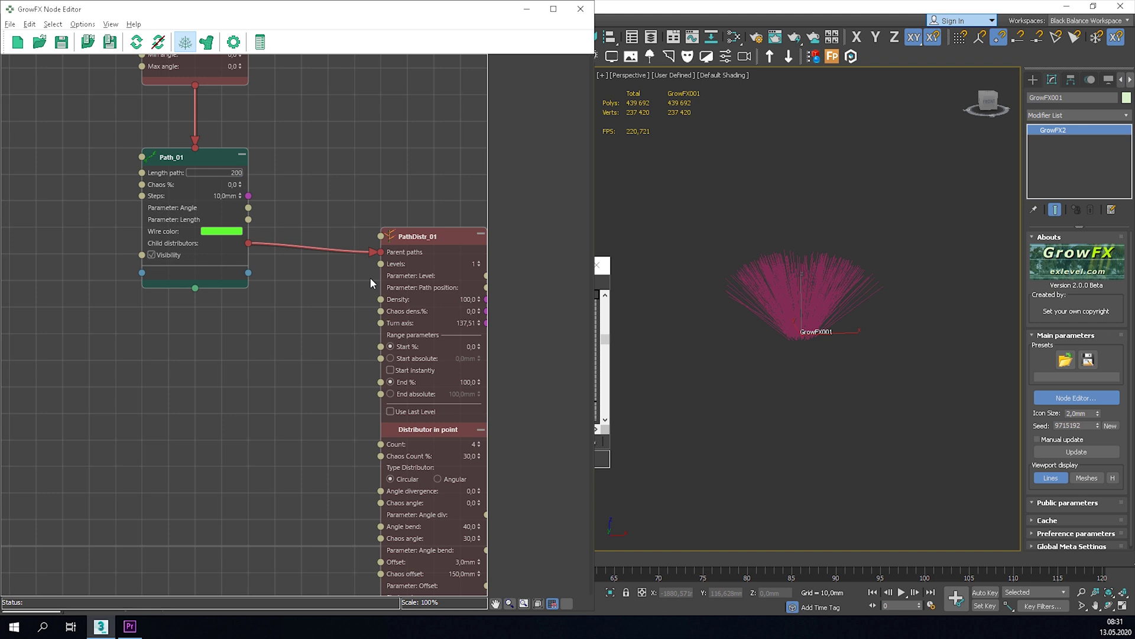
key("Return")
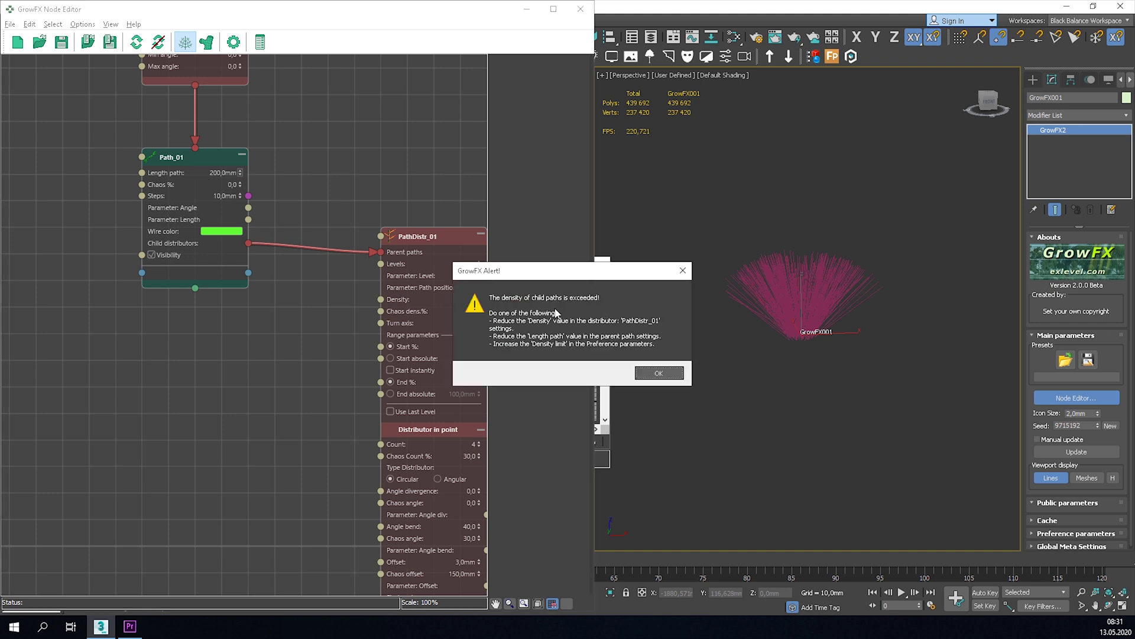
left_click(660, 373)
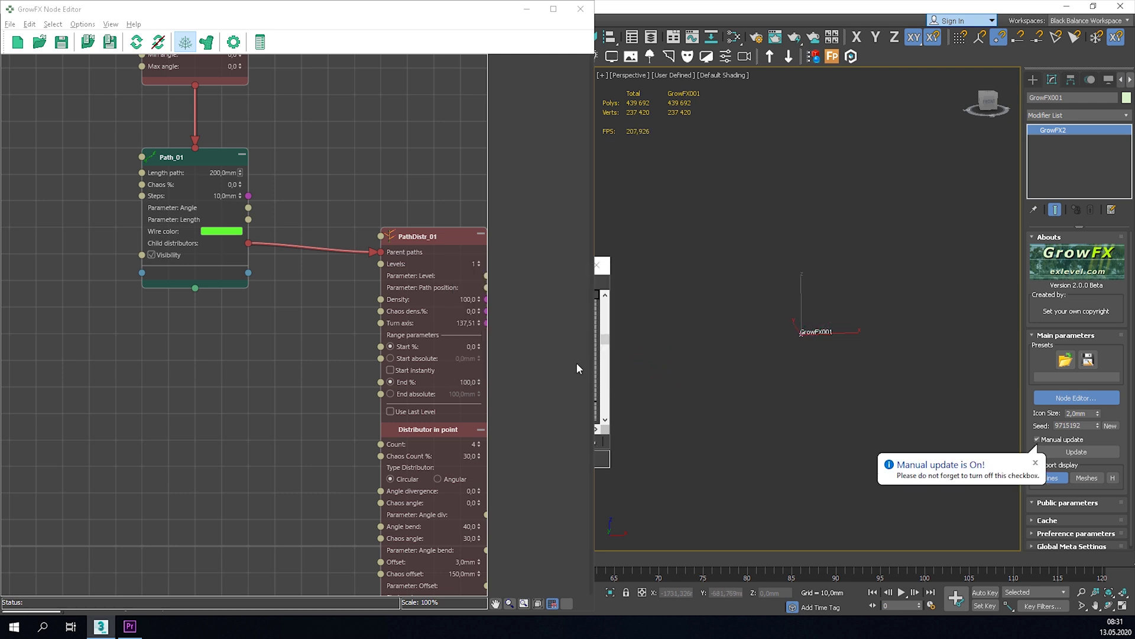
Reduce the density of PathDistr_01 to 10 and turn off Manual update for the GrowFX object
scroll(330, 283, "down", 5)
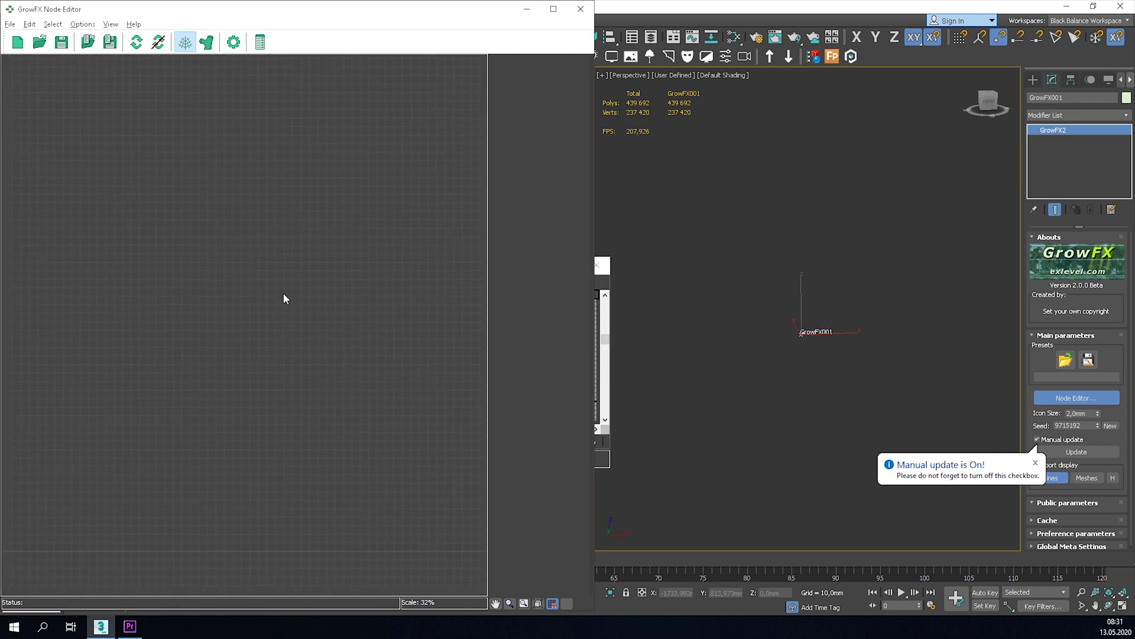
left_click(538, 603)
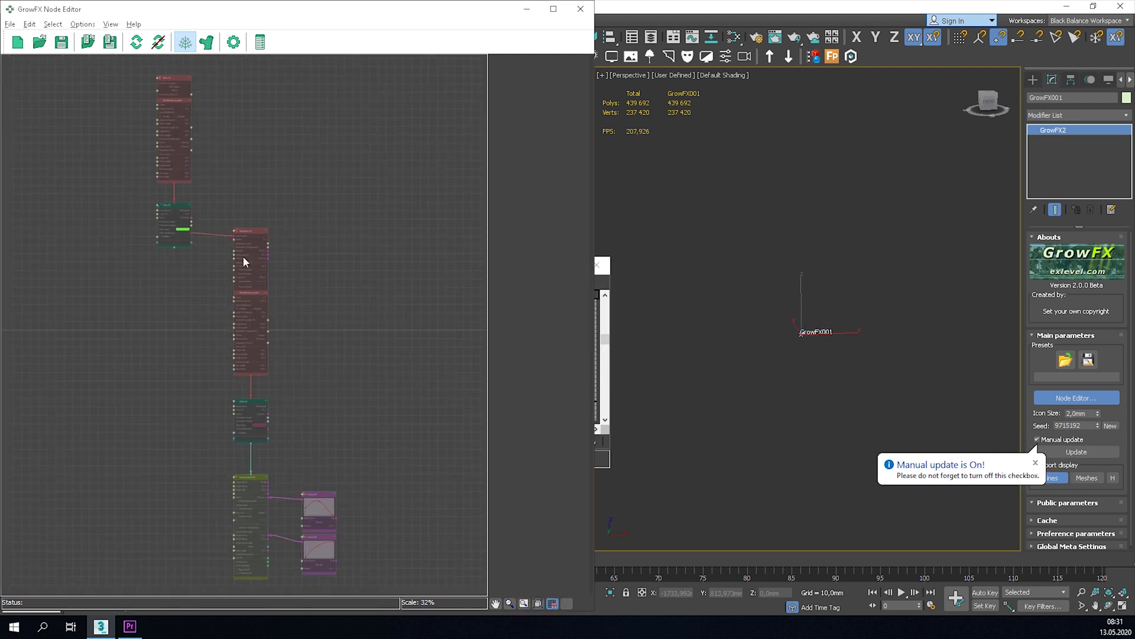
scroll(287, 254, "up", 6)
double_click(404, 236)
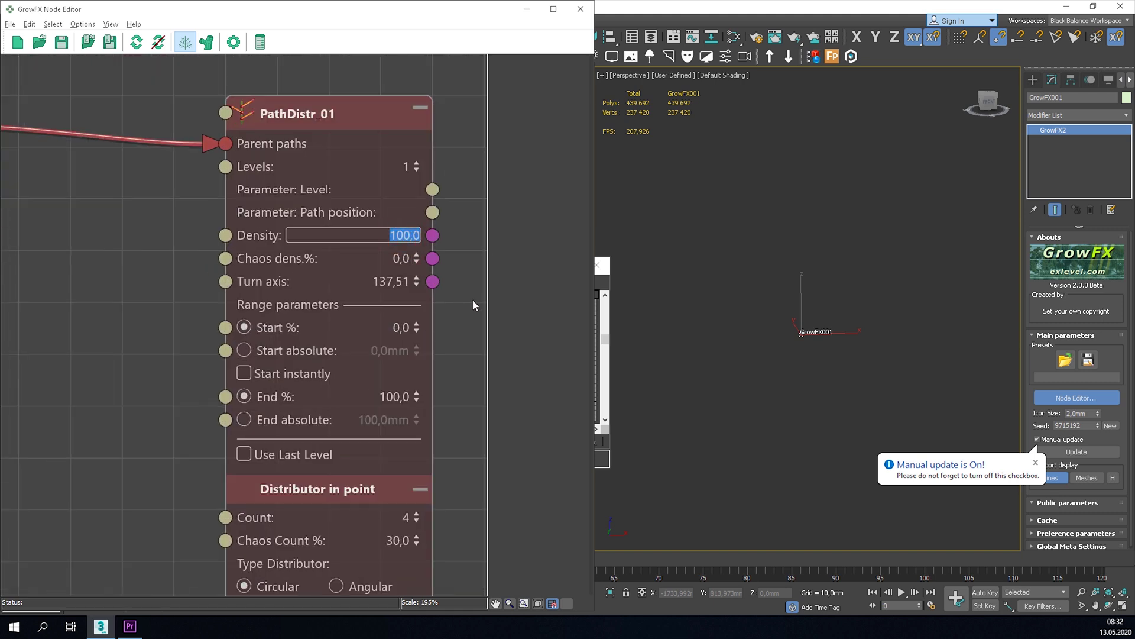
type("10")
key("Return")
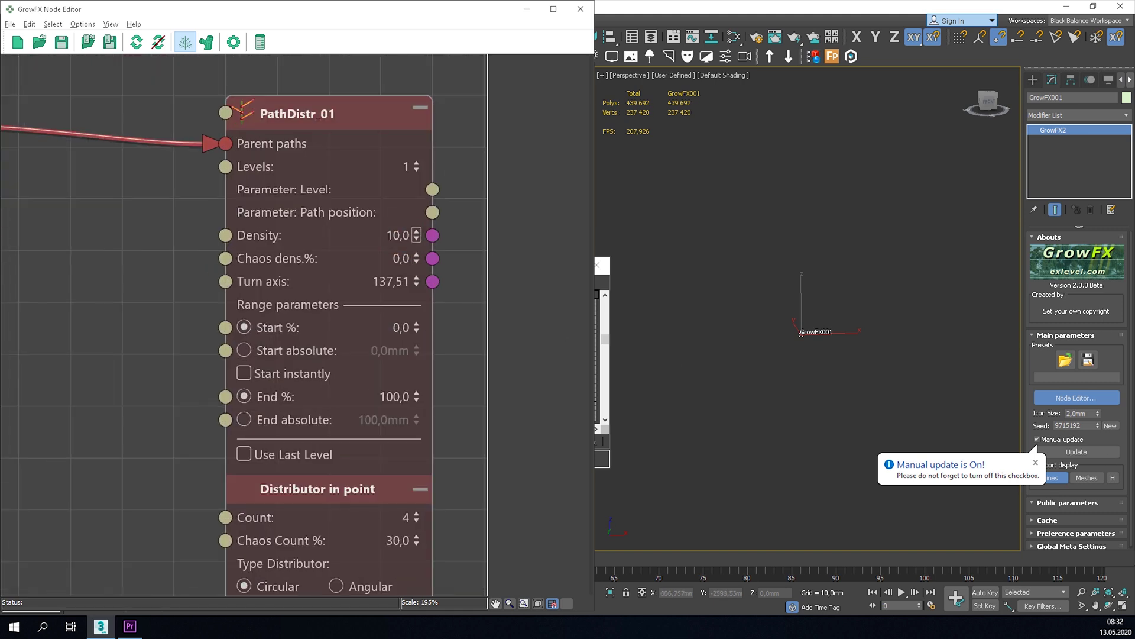
left_click(1054, 440)
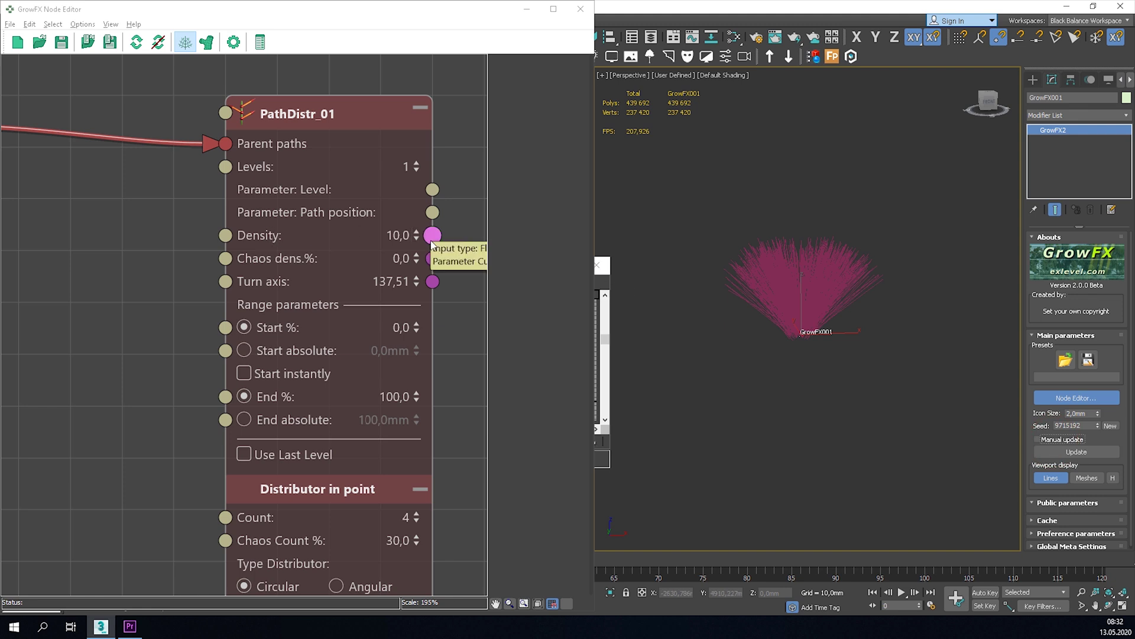
Set the density of PathDistr_01 to 1
double_click(396, 237)
type("1")
key("Return")
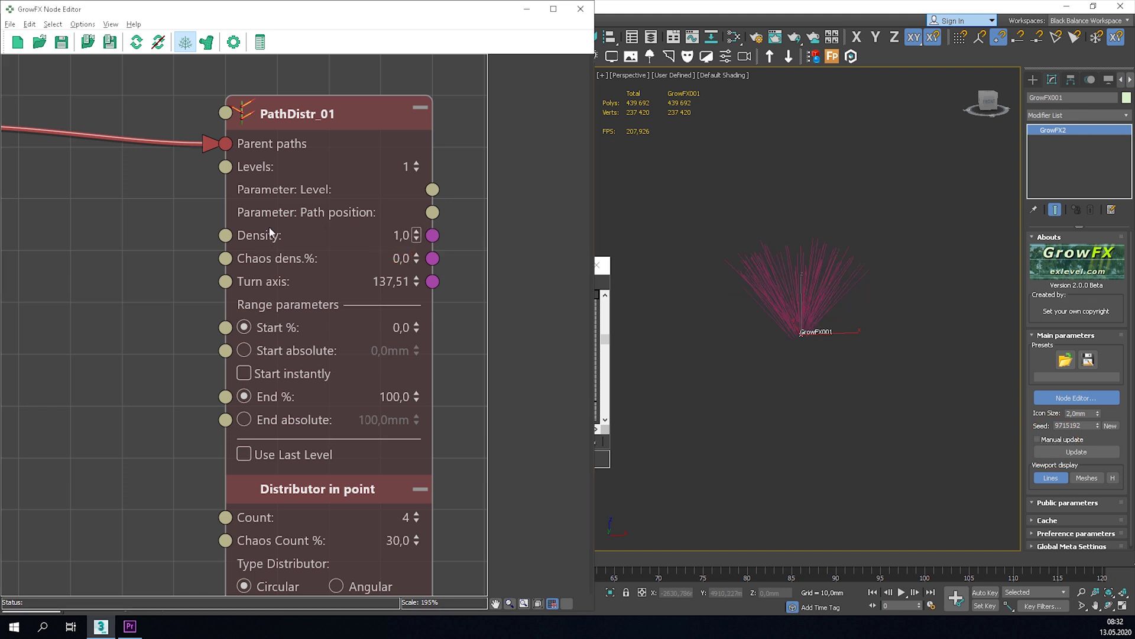
Set Path_01's Length path to 500 mm
scroll(260, 237, "down", 3)
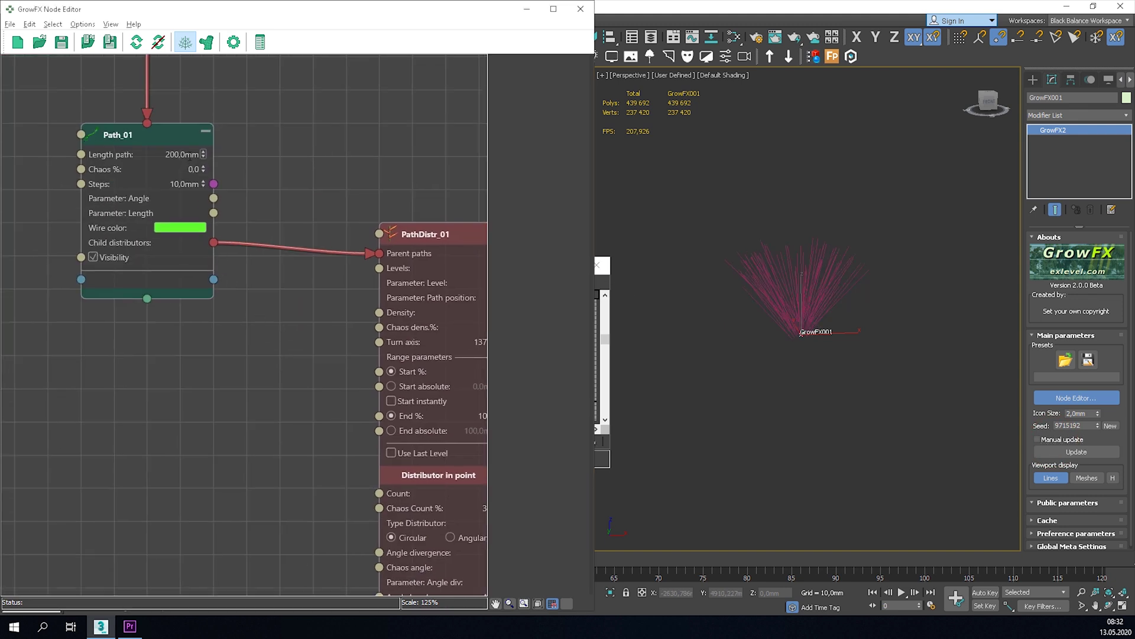
scroll(816, 302, "up", 5)
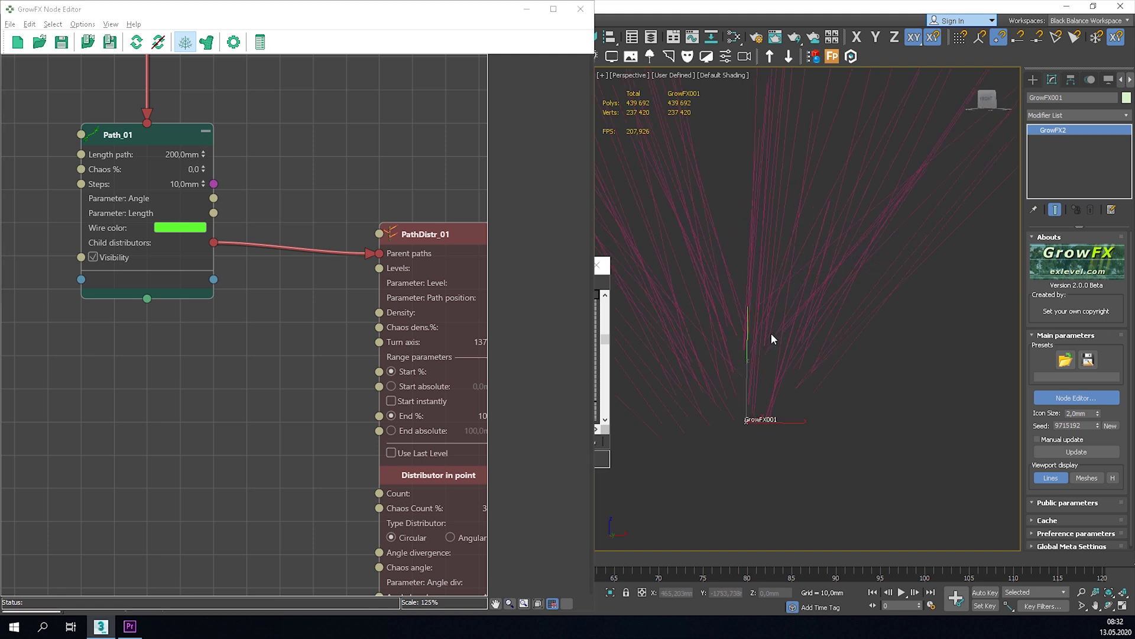
middle_click_drag(771, 332, 834, 328)
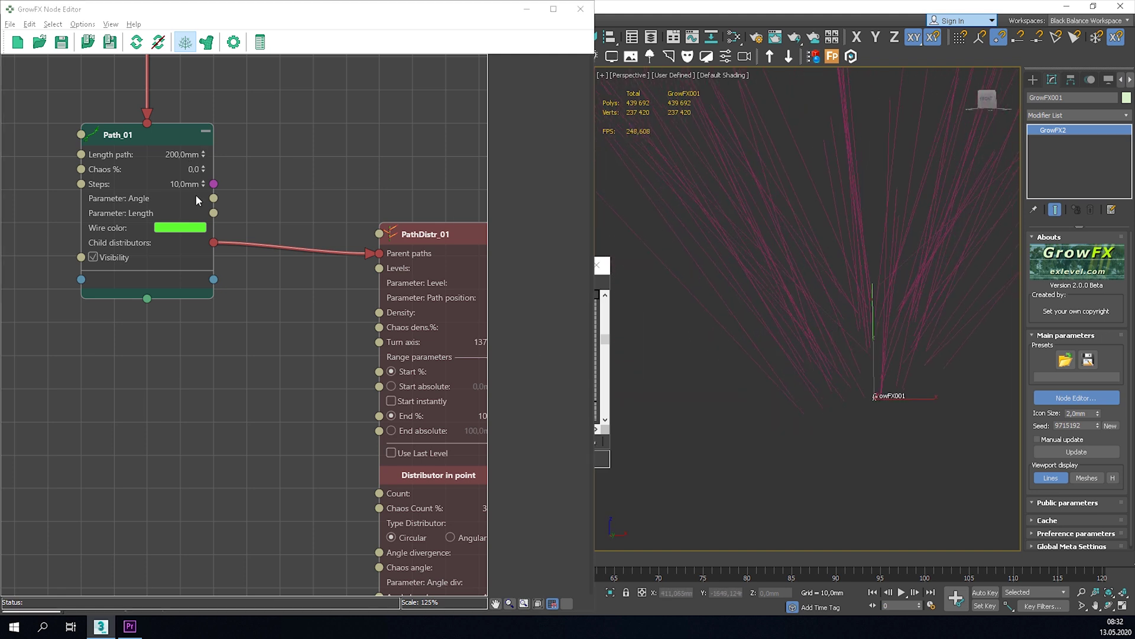
double_click(199, 154)
type("500")
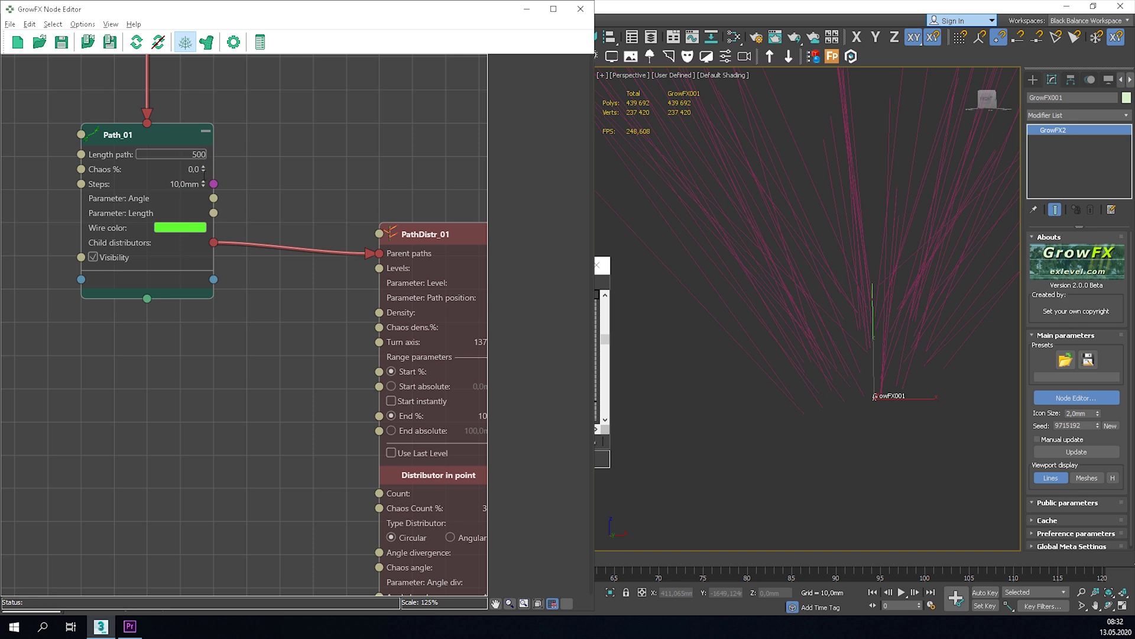
key("Return")
scroll(821, 255, "down", 5)
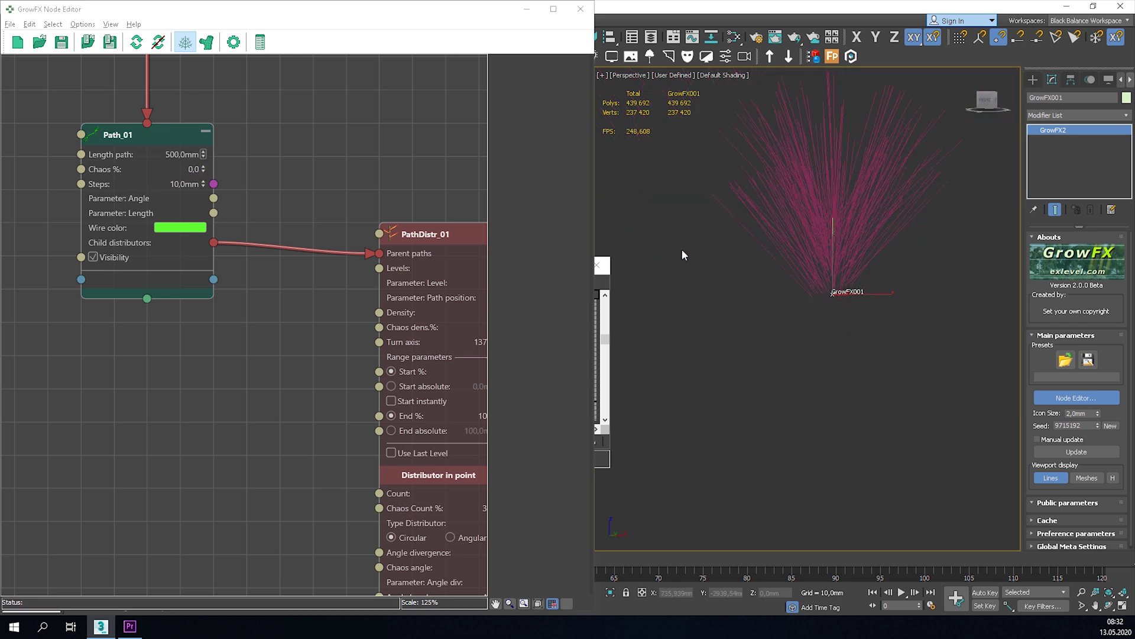
Create an Affect node driven by the Path position parameter of PathDistr_01
middle_click_drag(266, 243, 129, 139)
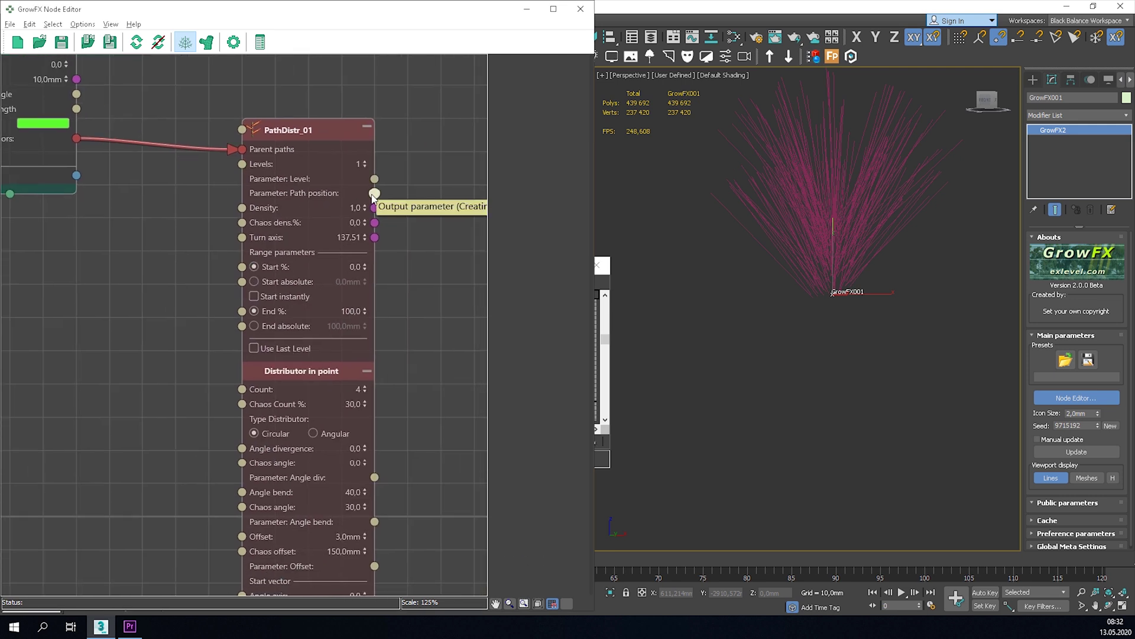
left_click_drag(375, 193, 93, 404)
left_click(118, 423)
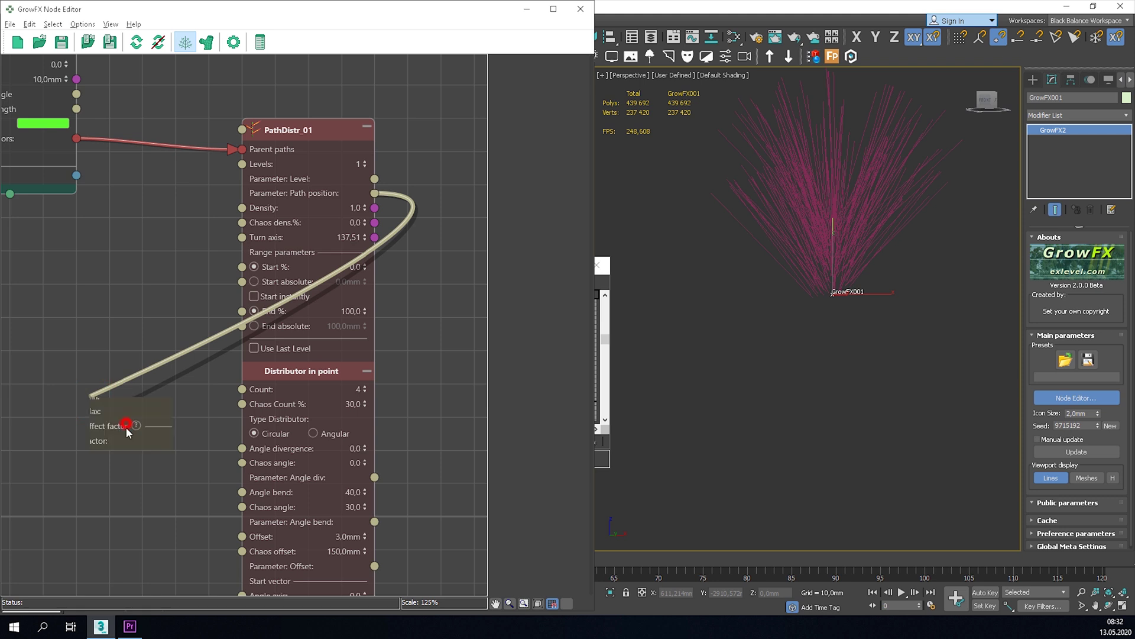
scroll(239, 279, "down", 2)
scroll(238, 279, "down", 2)
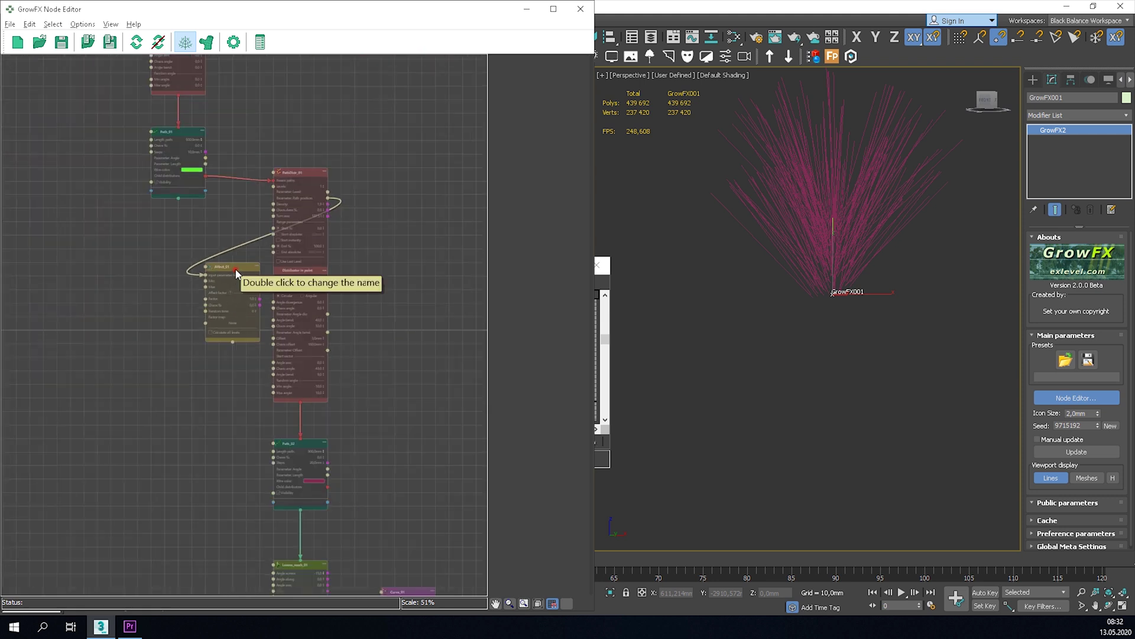
Connect Affect_01's output to the Length path of Path_02 and move the Affect node clear of the distributor
left_click_drag(237, 277, 166, 273)
scroll(227, 323, "up", 2)
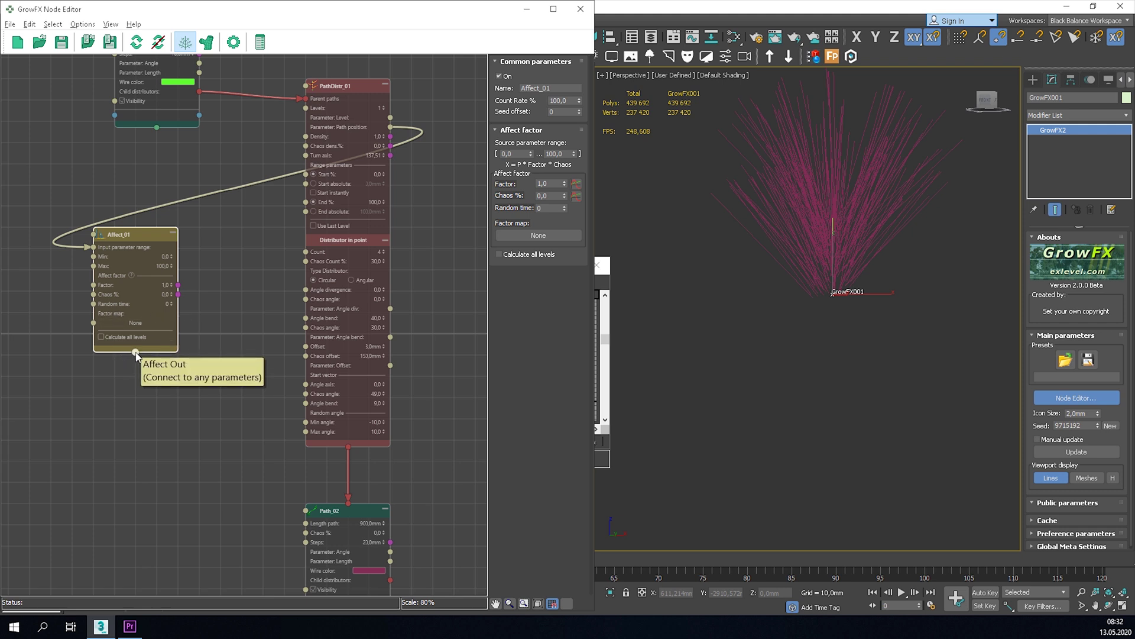
left_click_drag(135, 352, 307, 524)
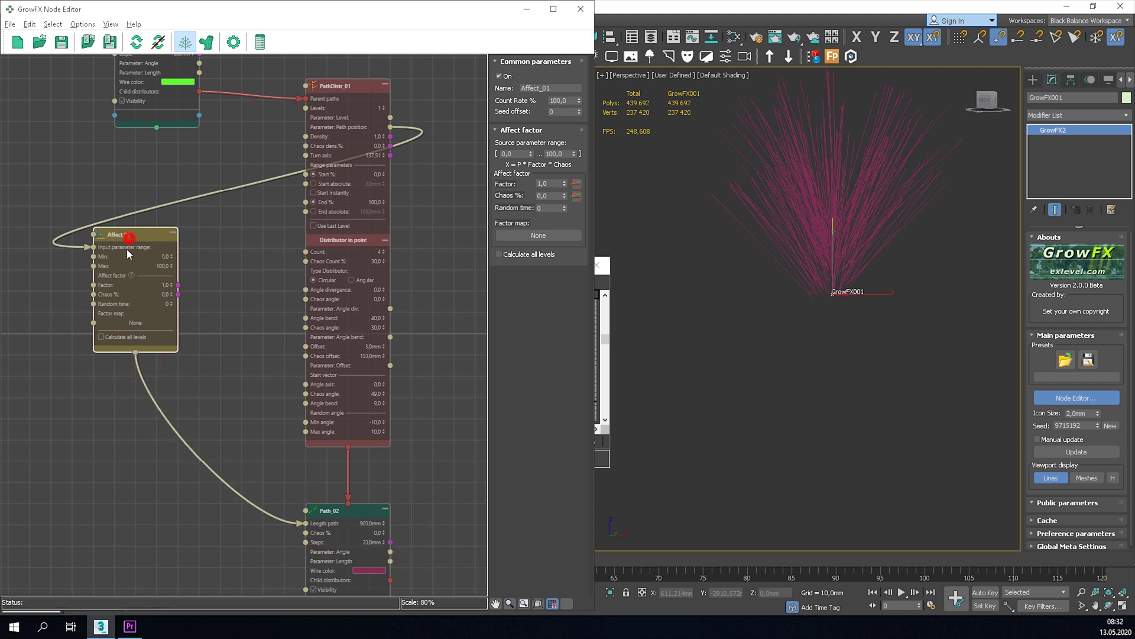
left_click_drag(127, 251, 107, 336)
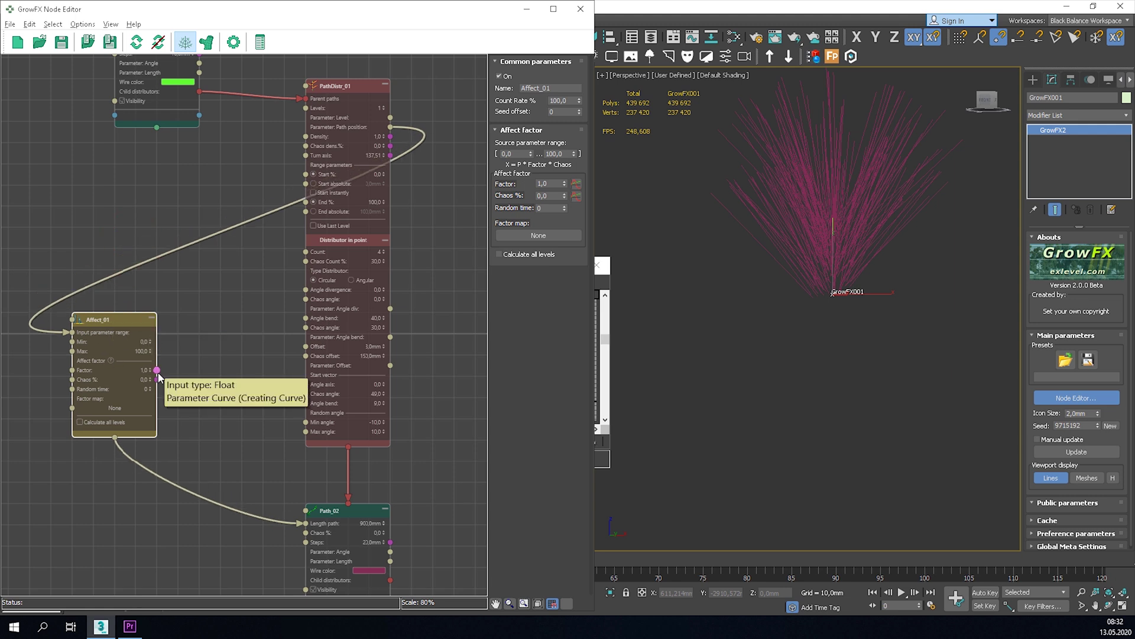
Create a Curve as Factor node driving the Factor of Affect_01
left_click_drag(157, 370, 188, 373)
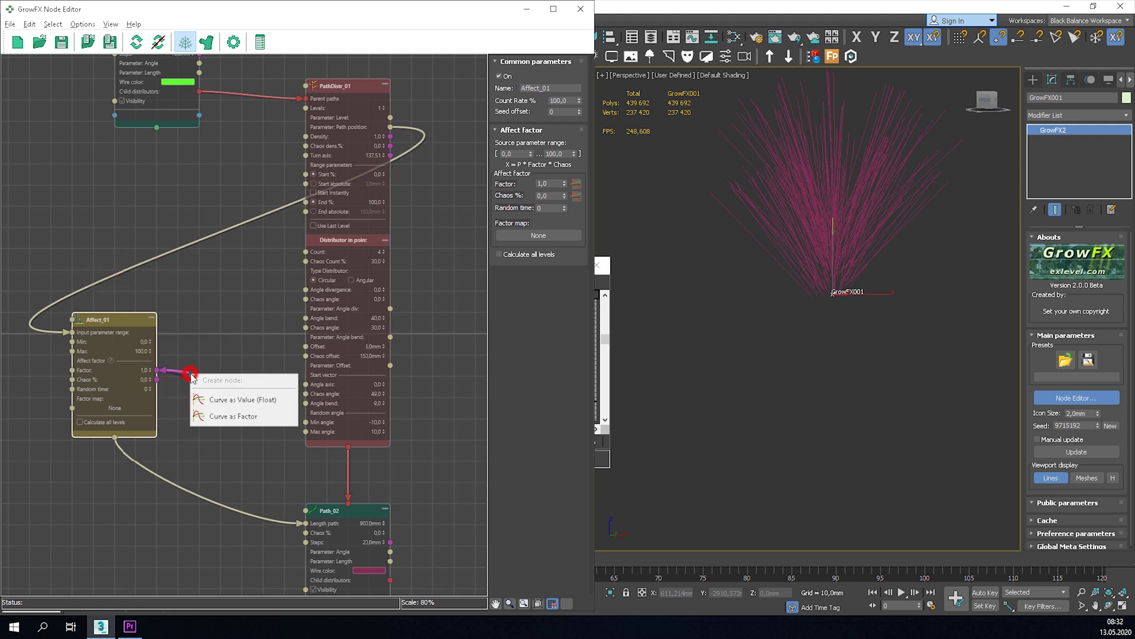
left_click(258, 416)
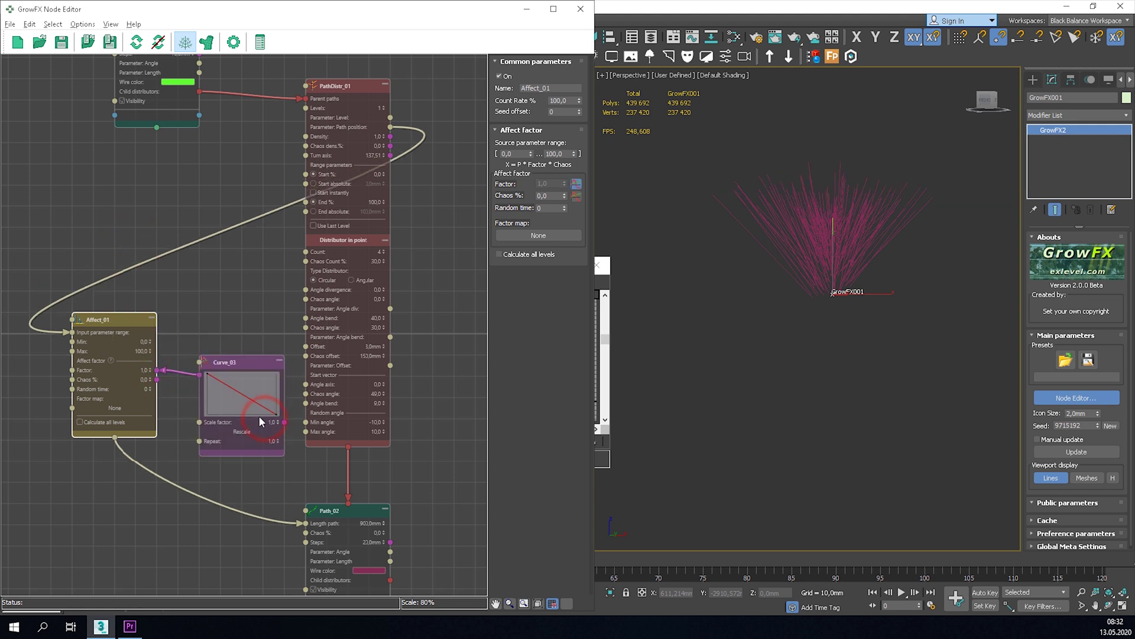
left_click_drag(240, 388, 412, 299)
Edit the factor curve, raising its end point to about 1 and lowering its start point to about 0
left_click(247, 377)
middle_click_drag(817, 284, 769, 298, "alt")
left_click_drag(509, 438, 519, 345)
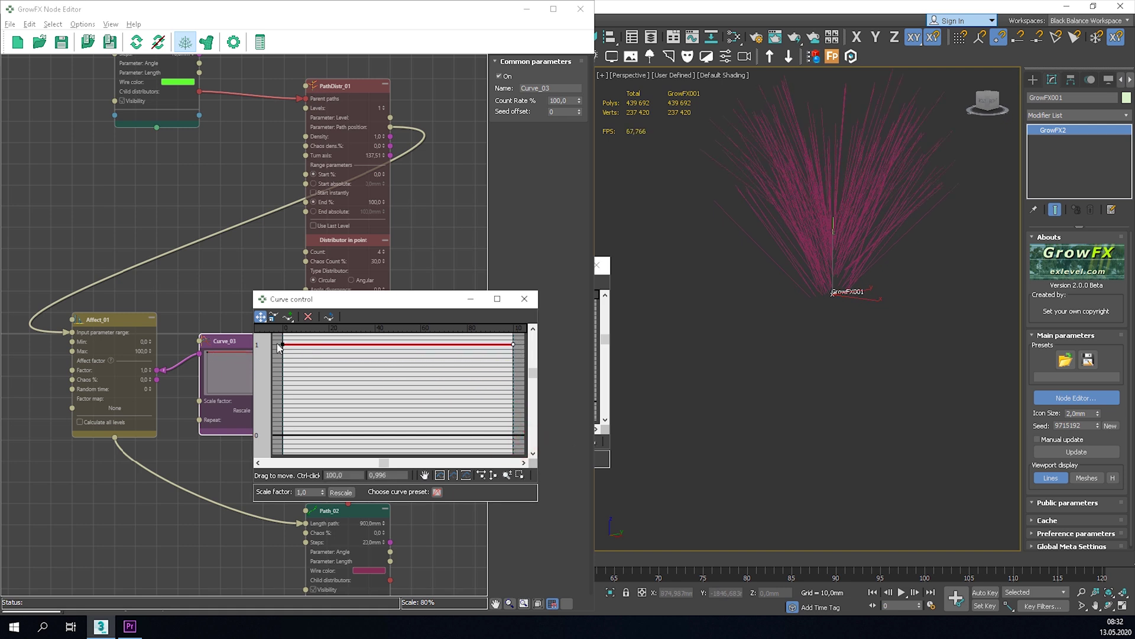
left_click_drag(277, 343, 283, 435)
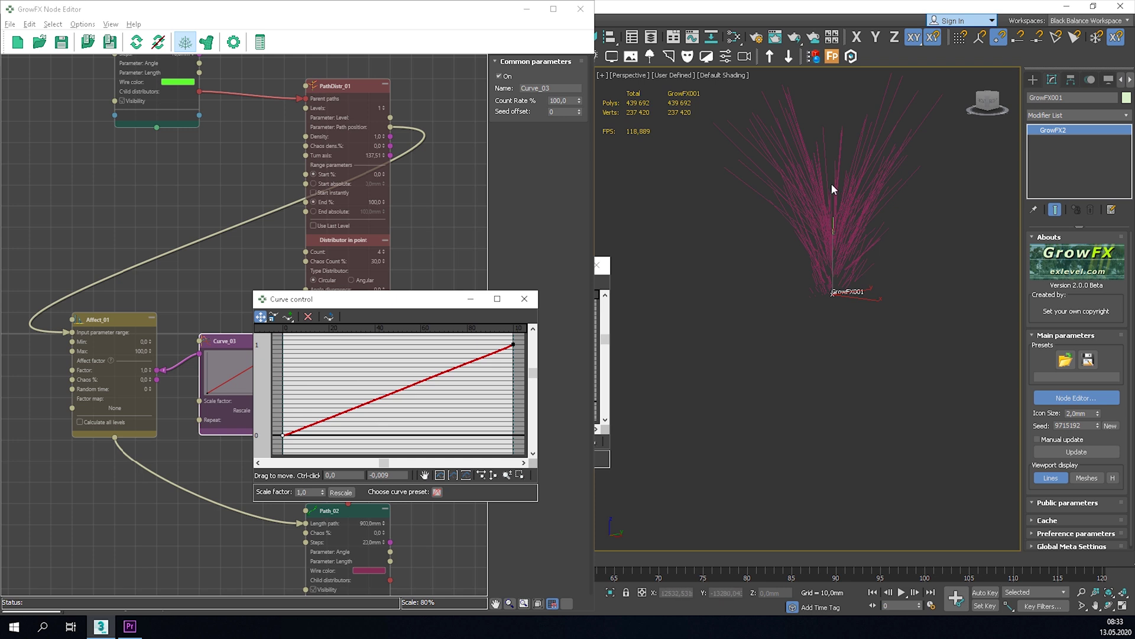
Raise the curve's start point to about 1, convert it to Bezier-Corner and pull its handle down into a dip
left_click_drag(285, 436, 285, 345)
right_click(284, 345)
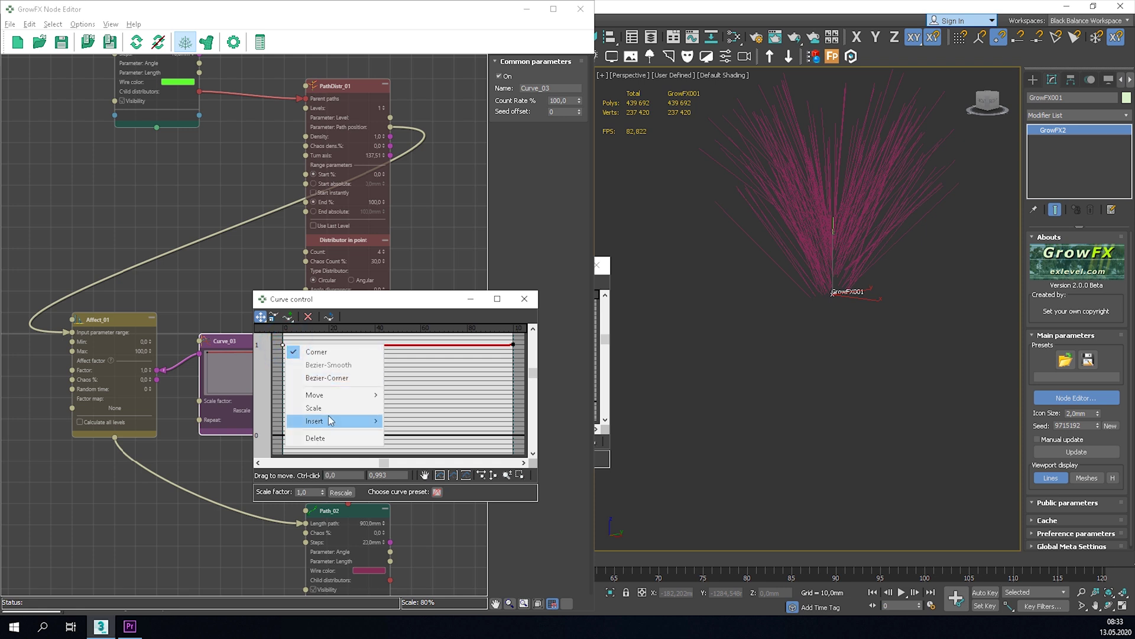
left_click(332, 378)
left_click_drag(340, 344, 392, 530)
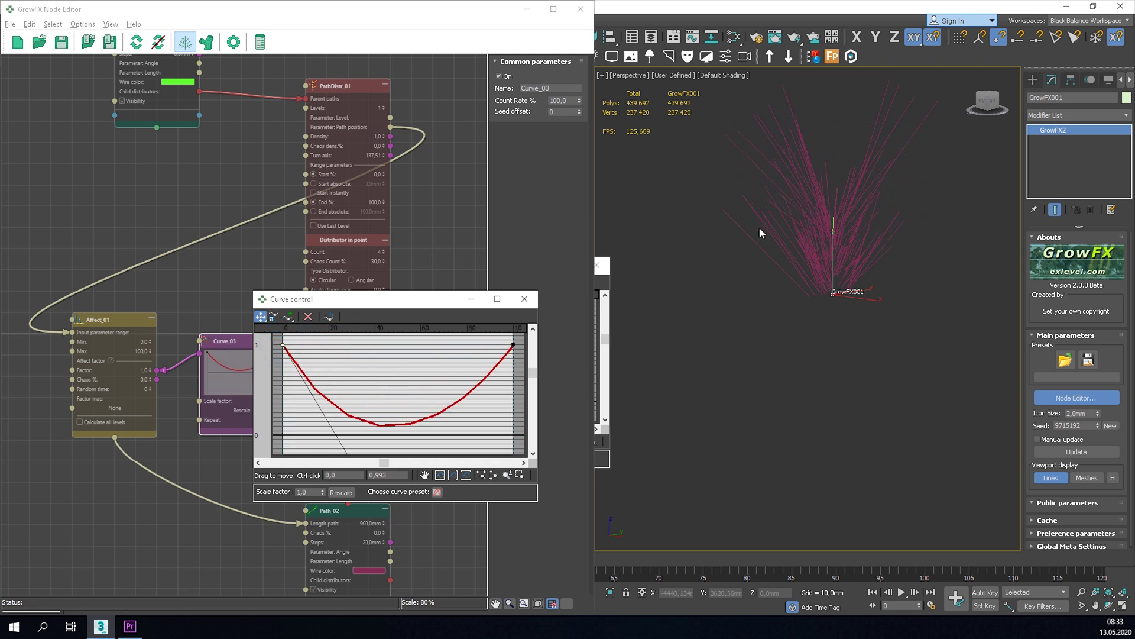
scroll(386, 381, "down", 2)
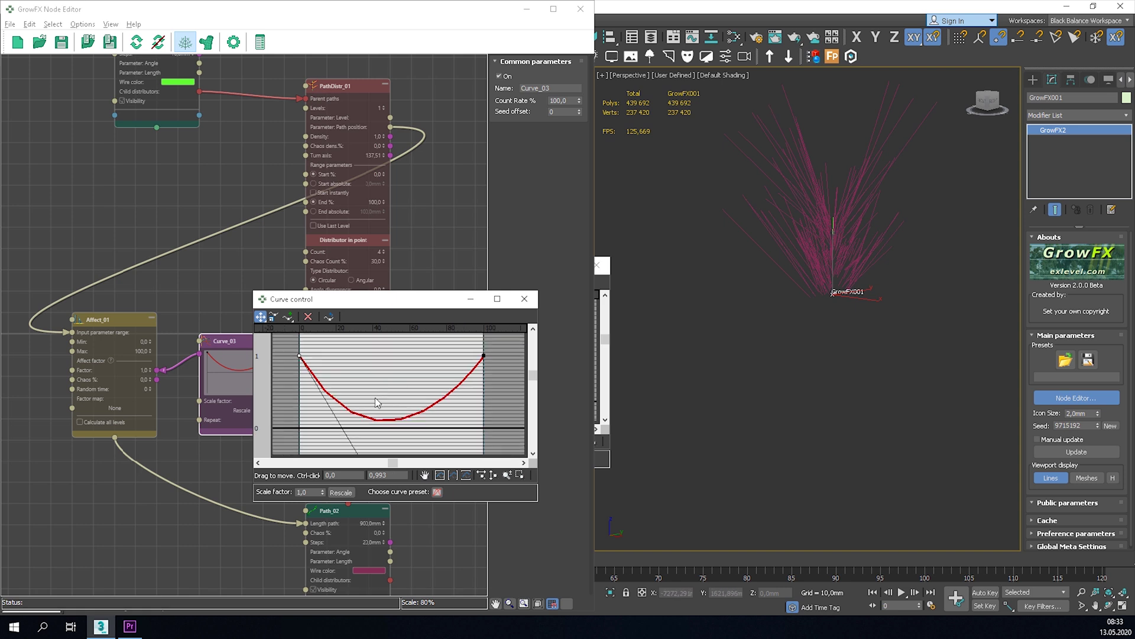
Lower both end points of the curve to about 0 and pull the start handle up to form an arch
left_click_drag(326, 370, 325, 417)
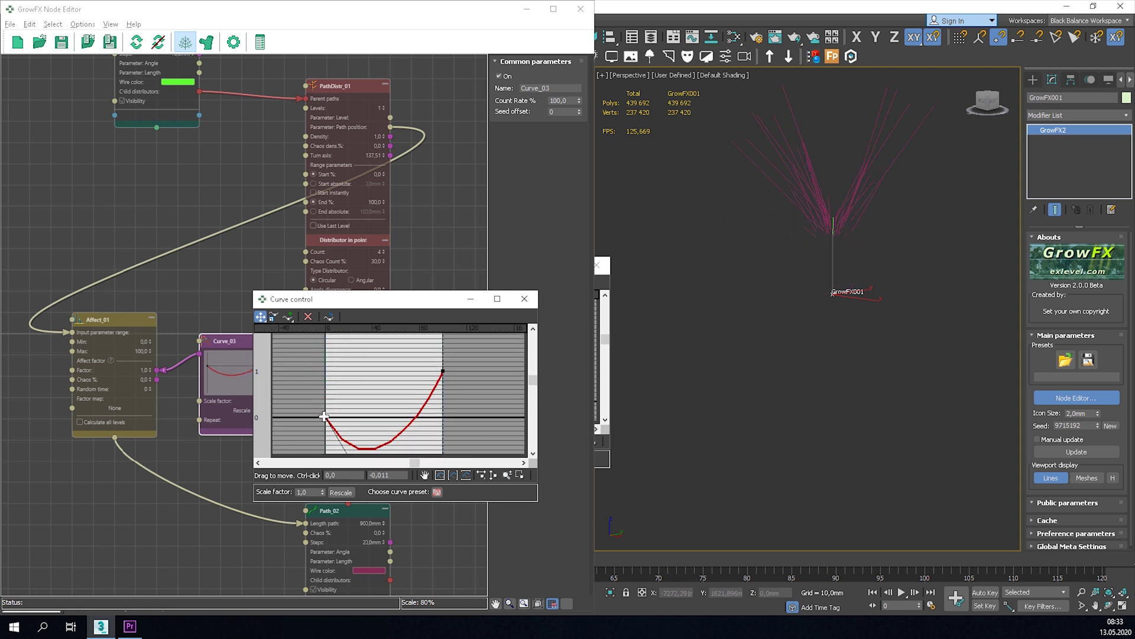
left_click_drag(442, 371, 444, 415)
middle_click_drag(392, 424, 400, 375)
scroll(402, 378, "down", 1)
left_click(340, 373)
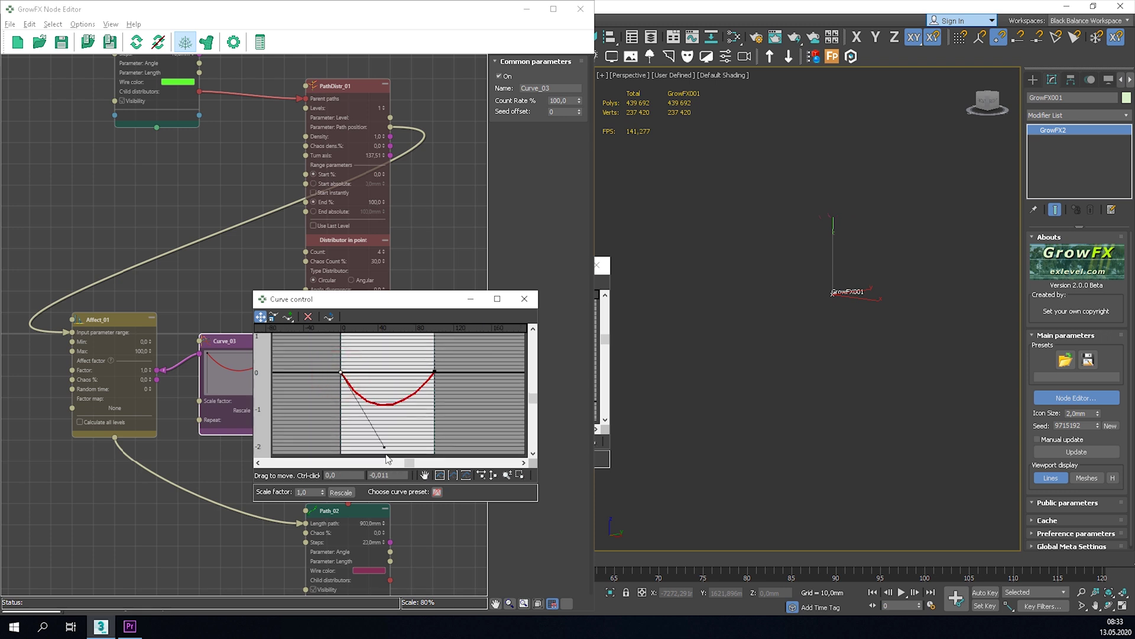
left_click_drag(385, 447, 393, 304)
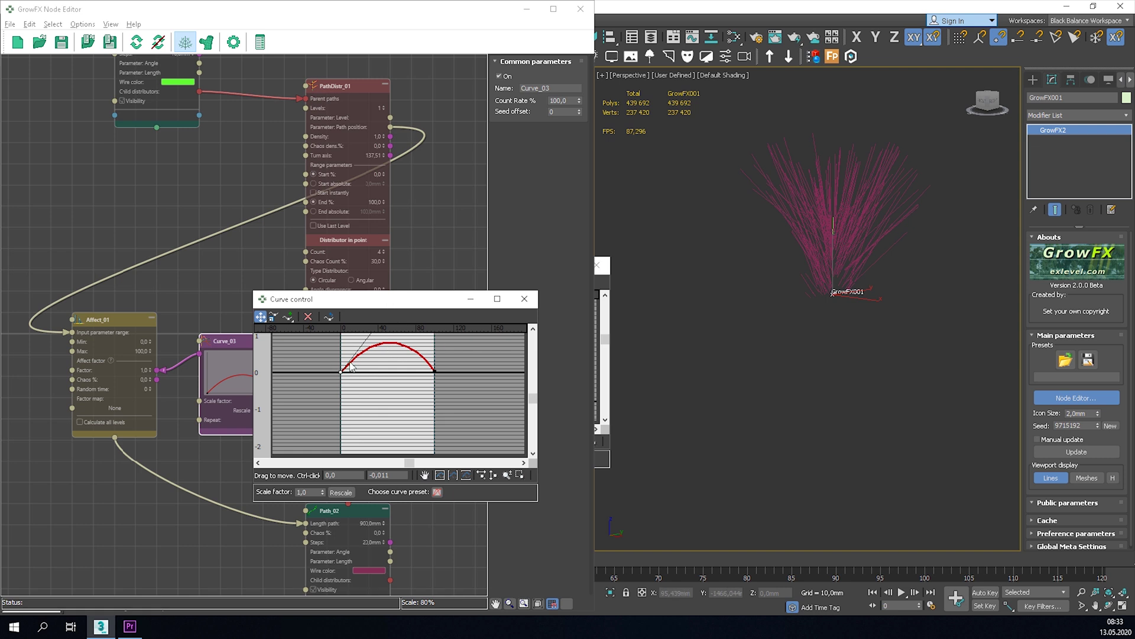
scroll(839, 220, "up", 5)
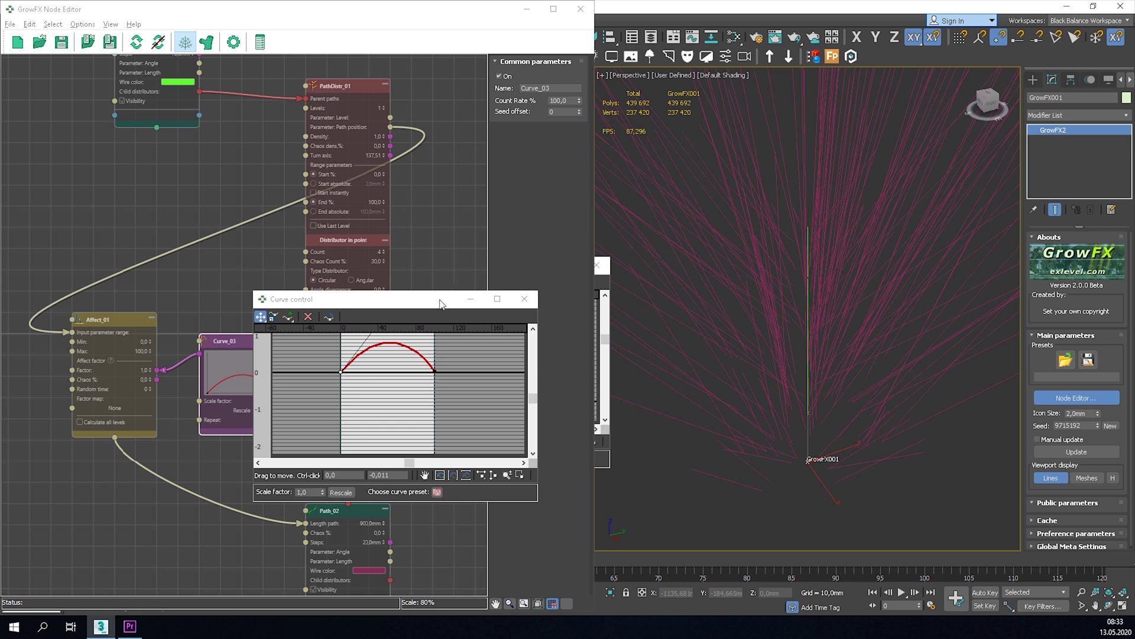
key("m")
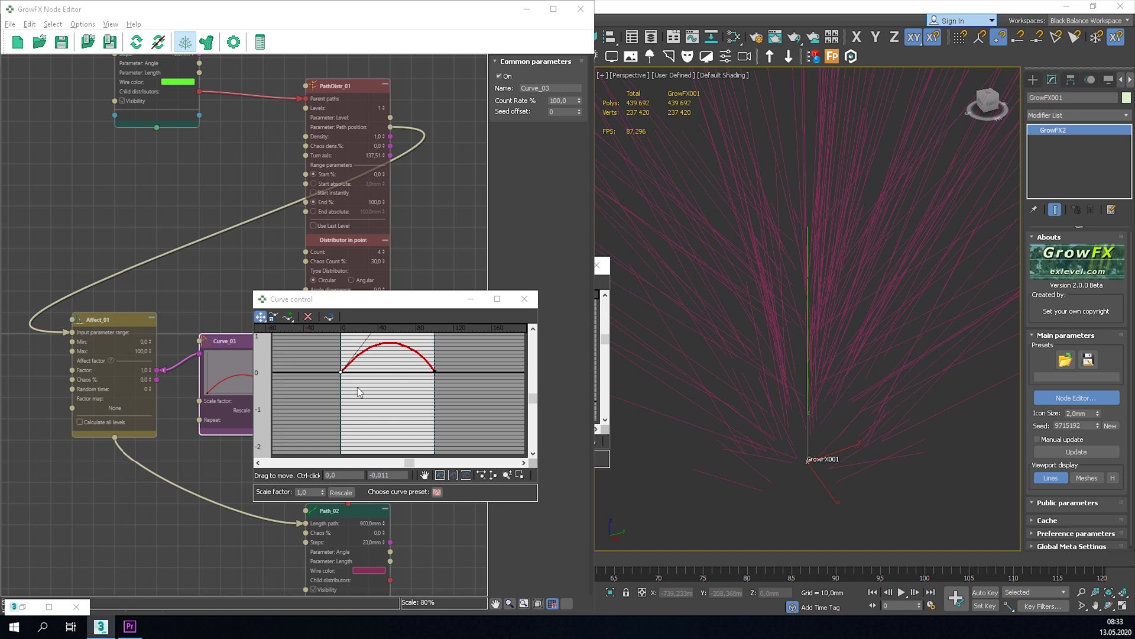
Close the curve editor, delete the arched curve and add a new curve node to Affect_01's Factor
left_click(525, 299)
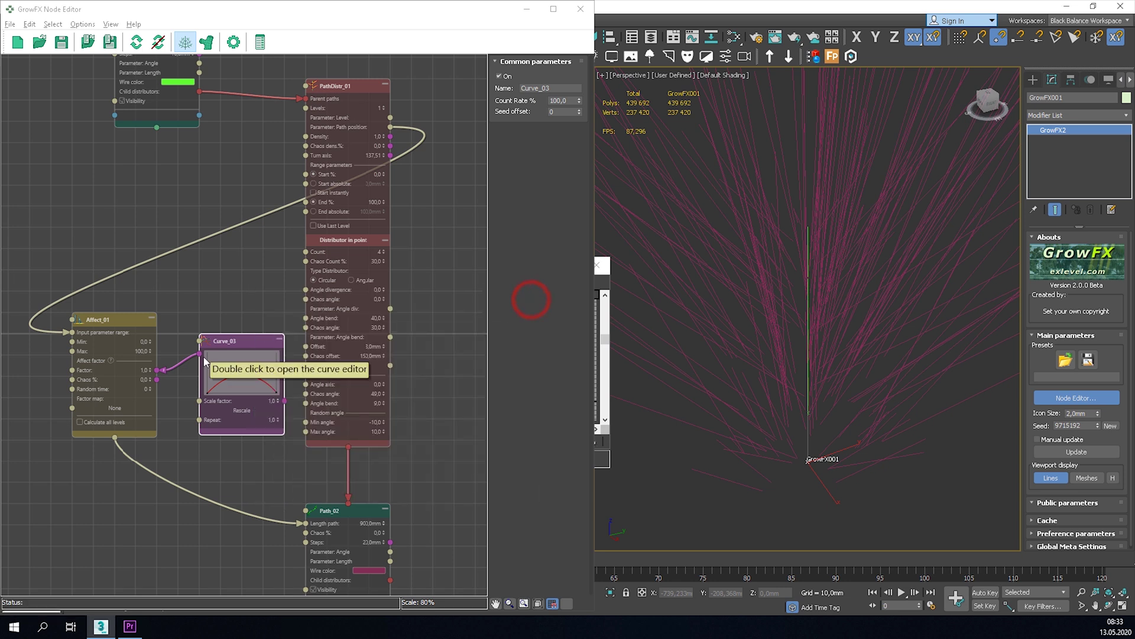
key("Delete")
left_click_drag(174, 374, 236, 365)
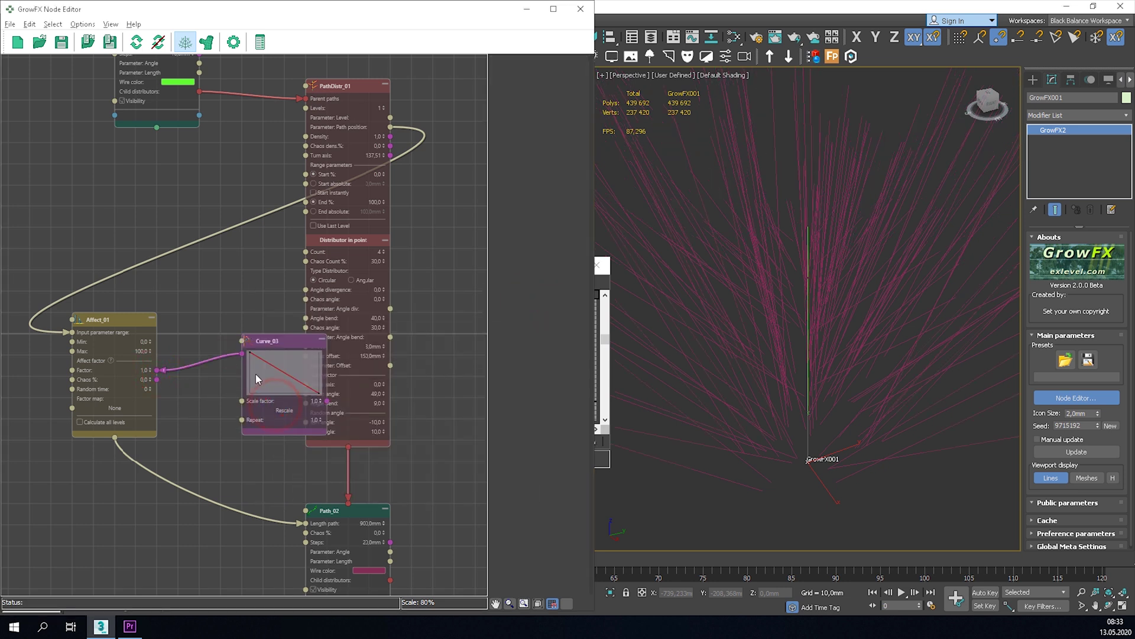
left_click_drag(277, 346, 228, 343)
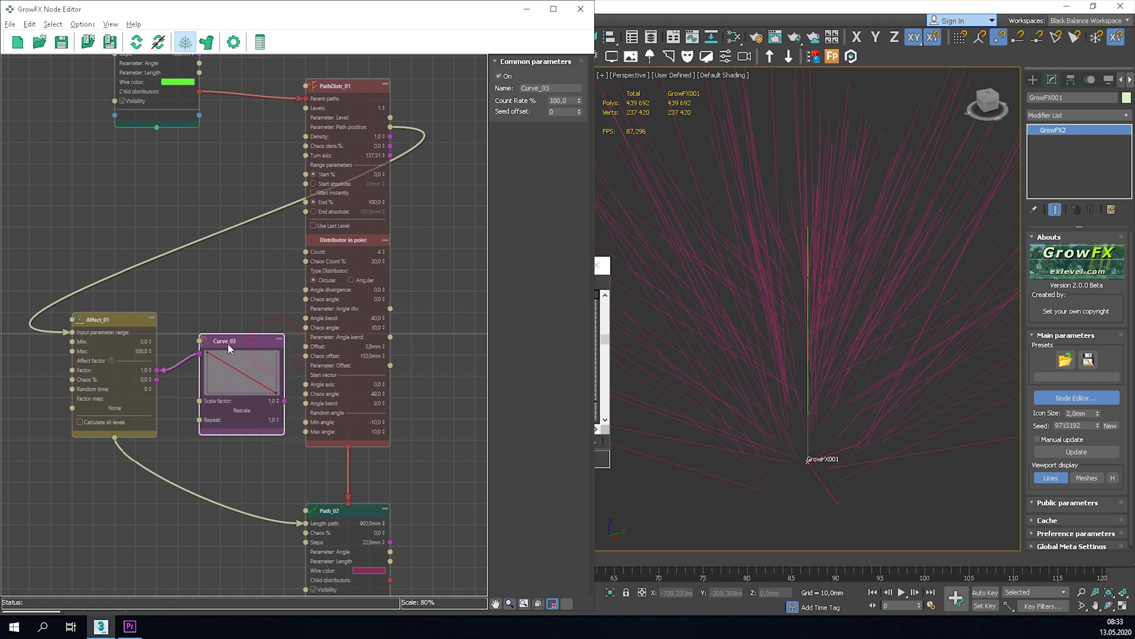
Set the end point value of the Factor curve to 0.8 at position 100
double_click(241, 372)
left_click(358, 519)
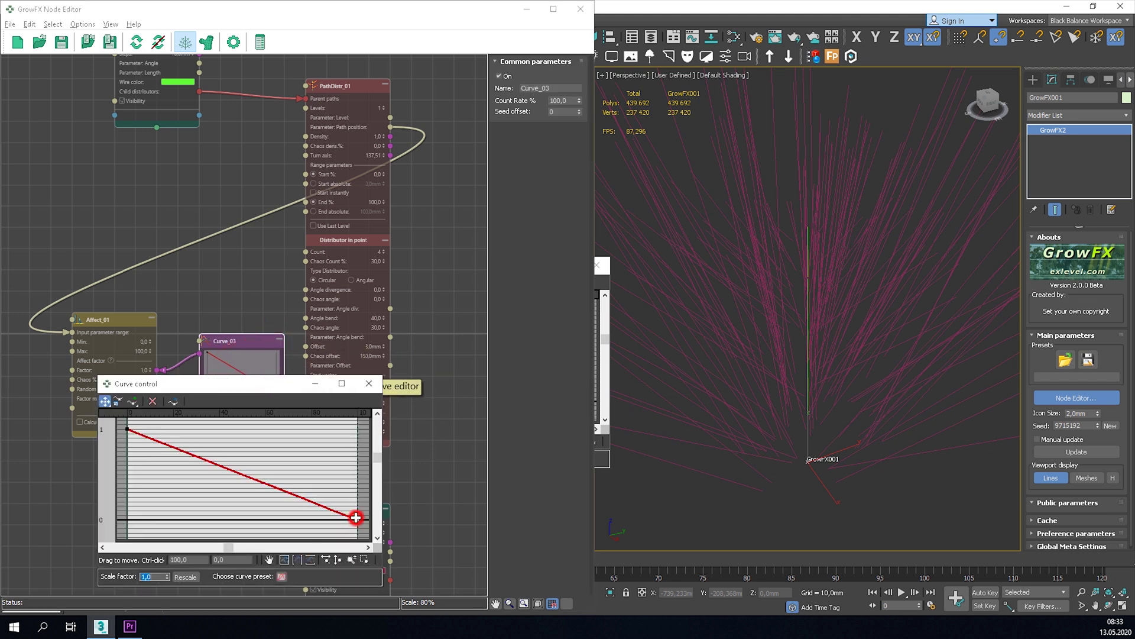
left_click(233, 559)
type(",8")
key("Return")
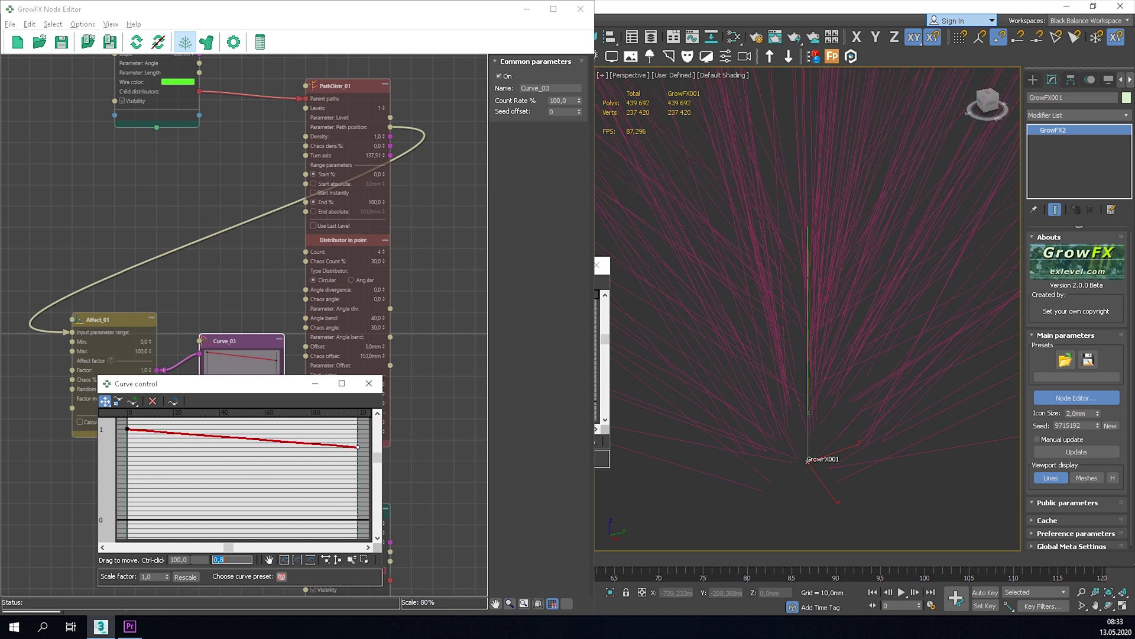
scroll(750, 329, "down", 5)
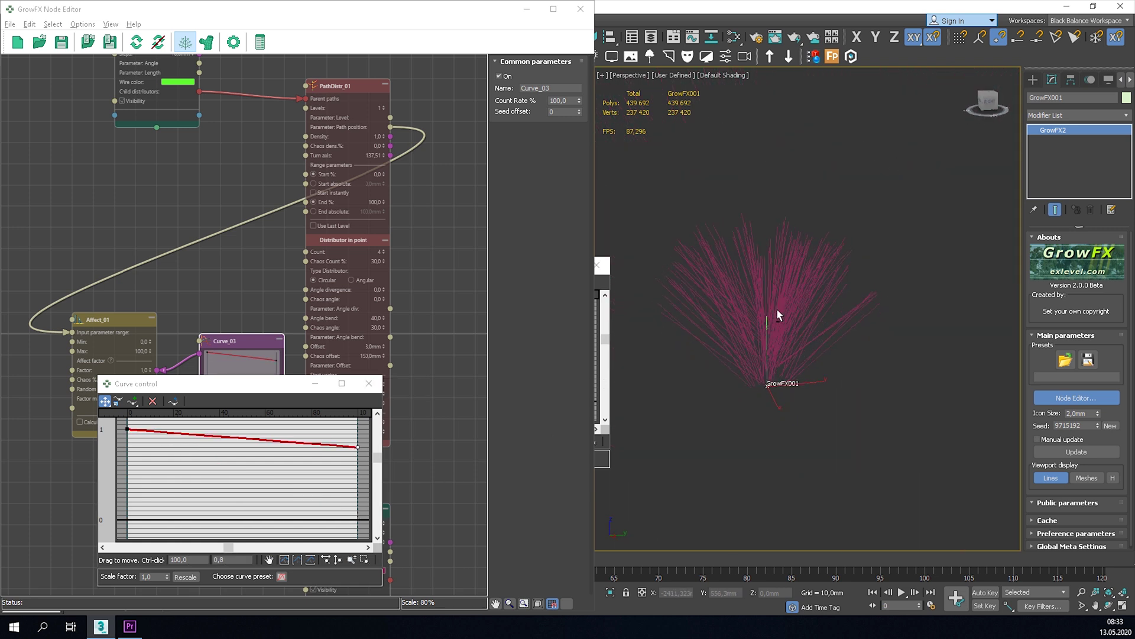
middle_click_drag(758, 299, 768, 313, "alt")
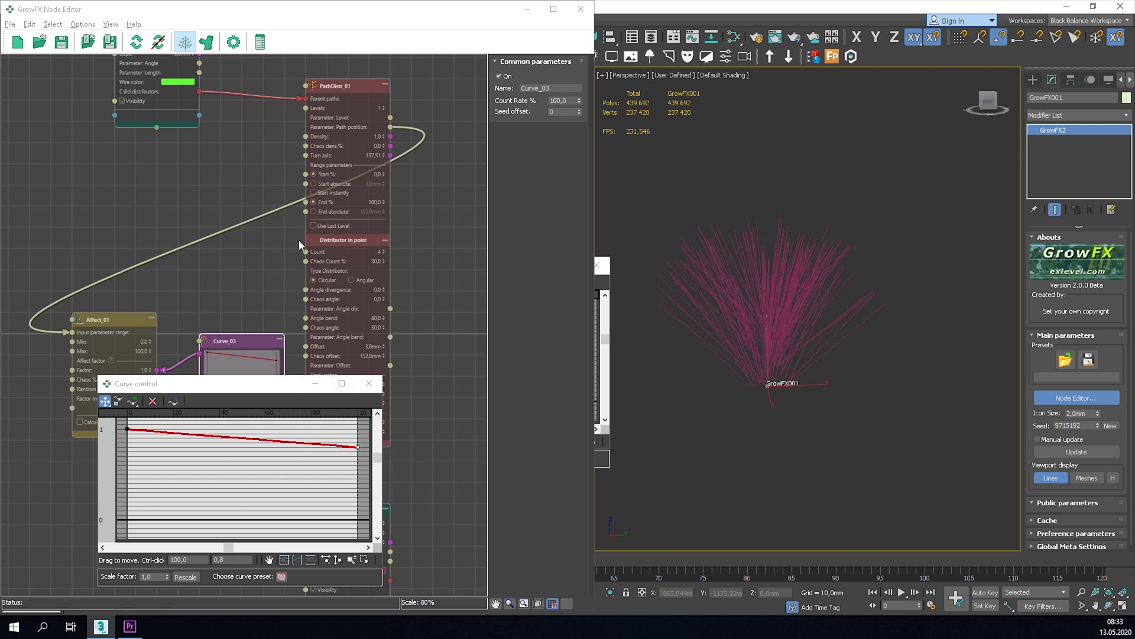
Set Path_01's Length path to 10 mm and the Density of PathDistr_01 to 100
middle_click_drag(306, 247, 314, 267)
middle_click_drag(207, 187, 256, 296)
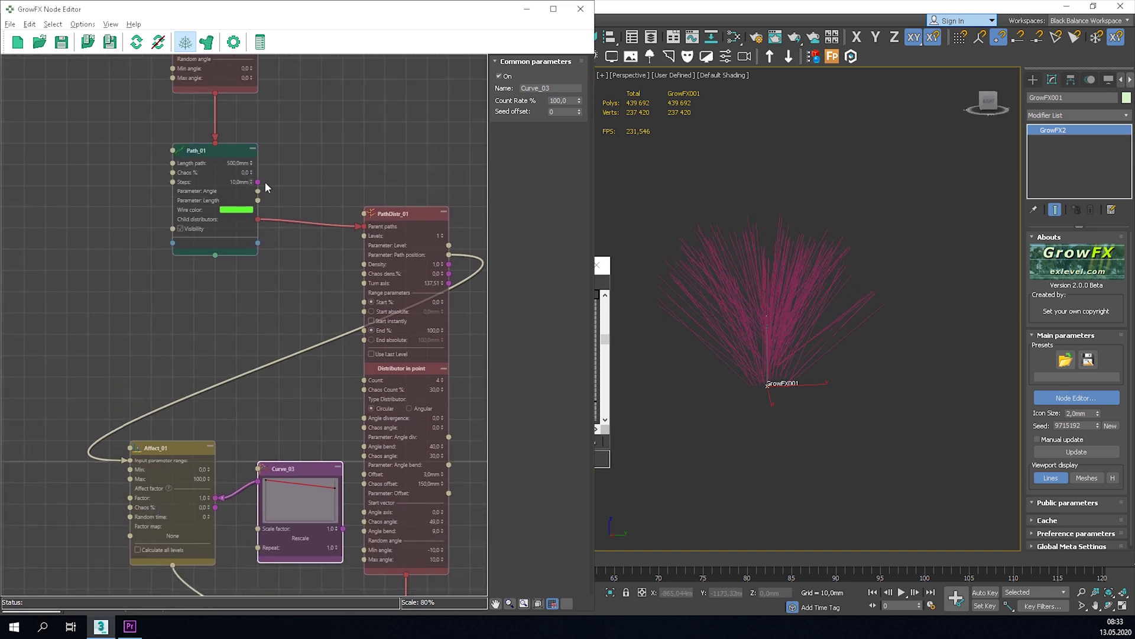
double_click(236, 162)
type("10")
key("Return")
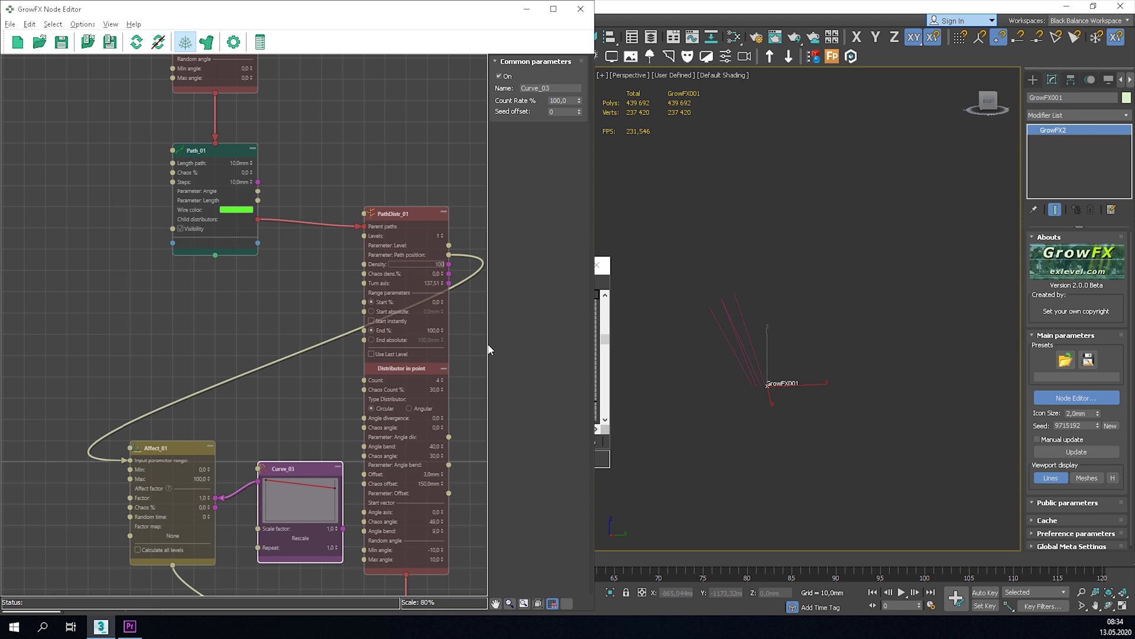
key("Return")
middle_click_drag(845, 300, 690, 332, "alt")
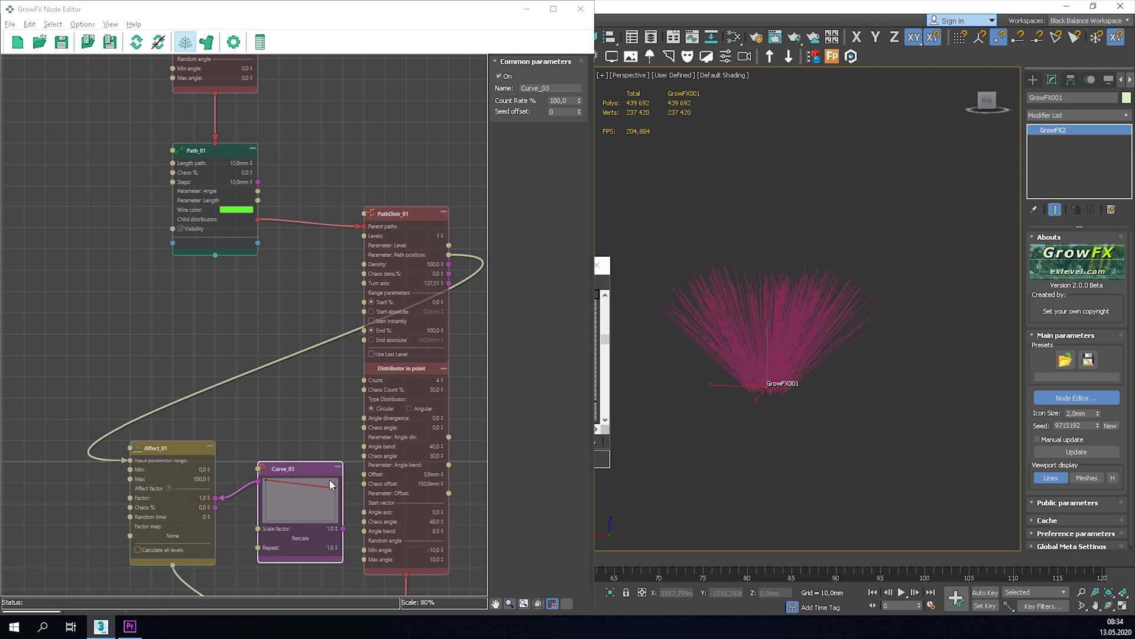
Set the end point value of the Factor curve to 0.7 and close the curve editor
double_click(307, 486)
left_click_drag(318, 512, 334, 322)
left_click(433, 448)
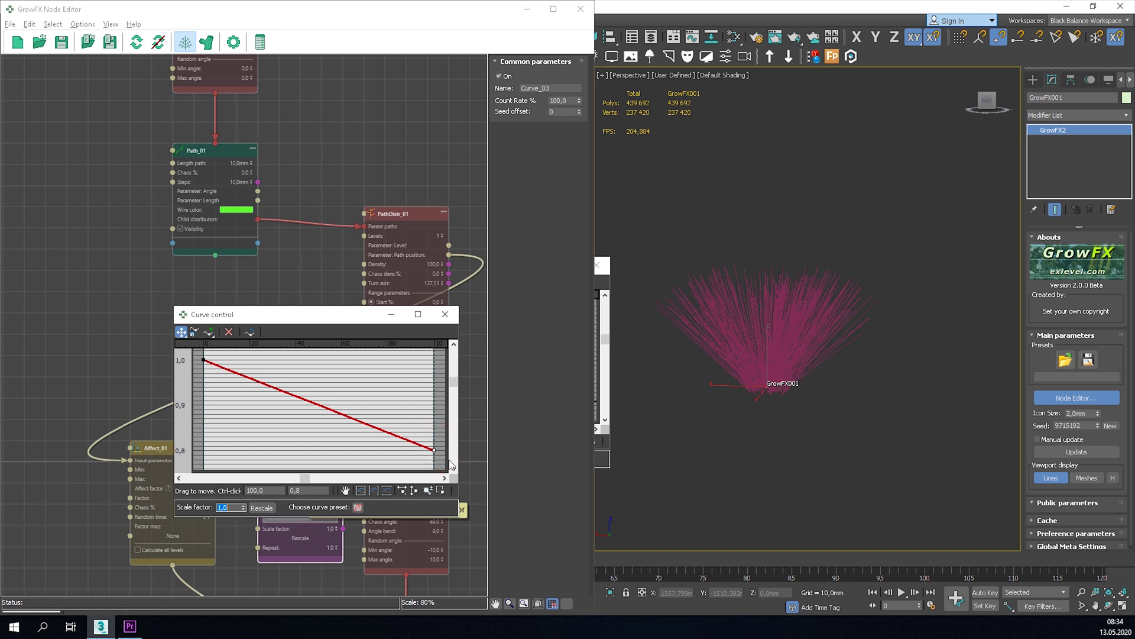
left_click(299, 490)
key("Return")
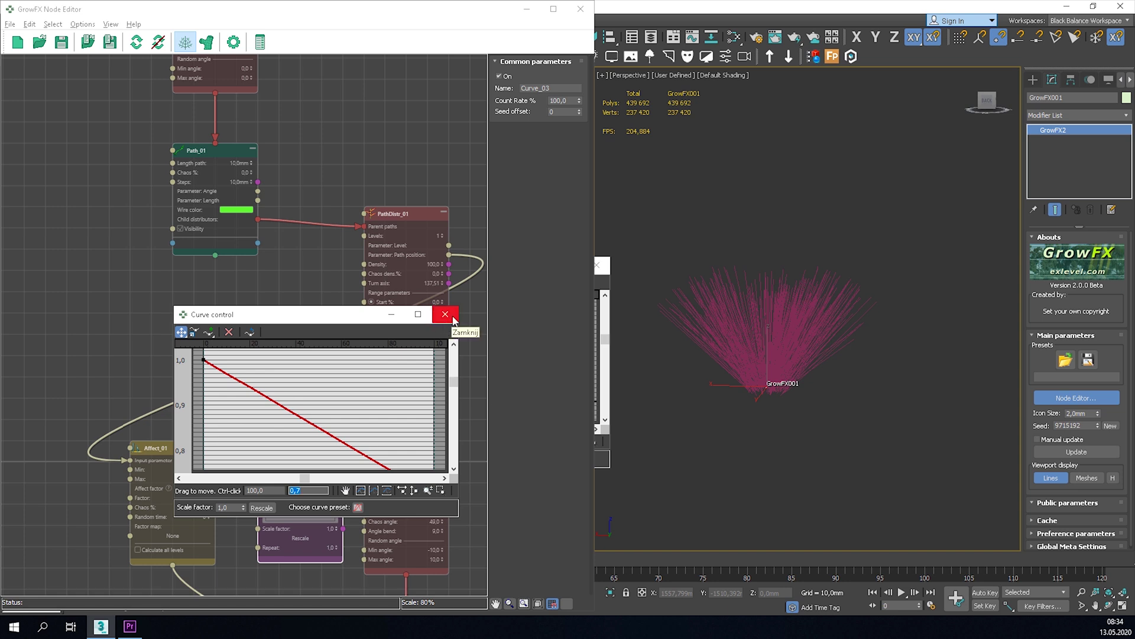
left_click(445, 319)
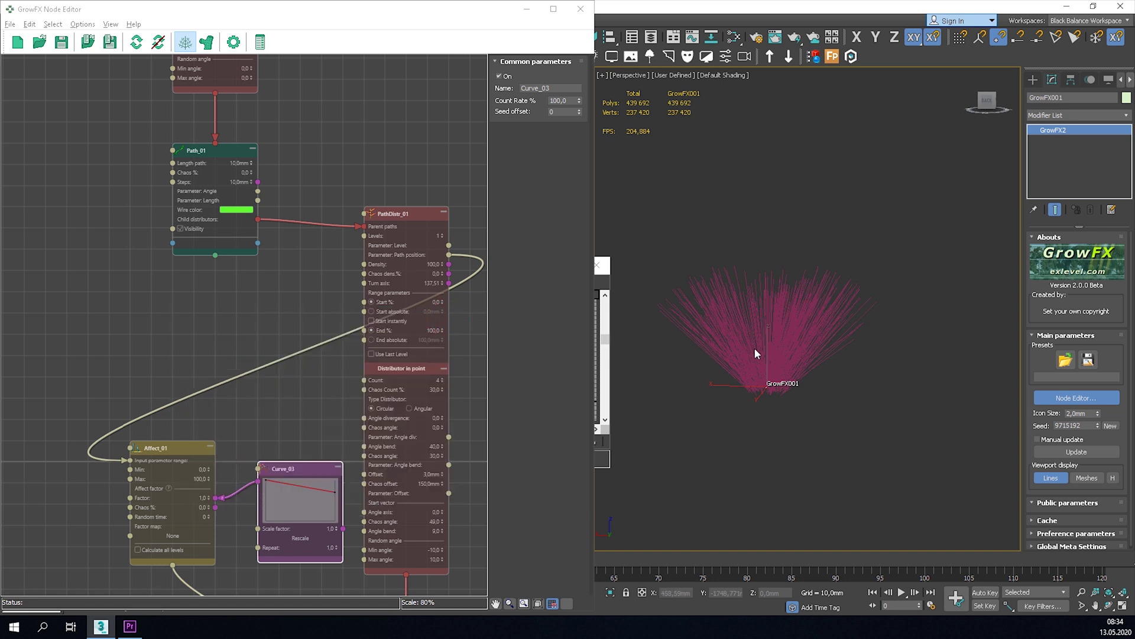
middle_click_drag(843, 336, 761, 336, "alt")
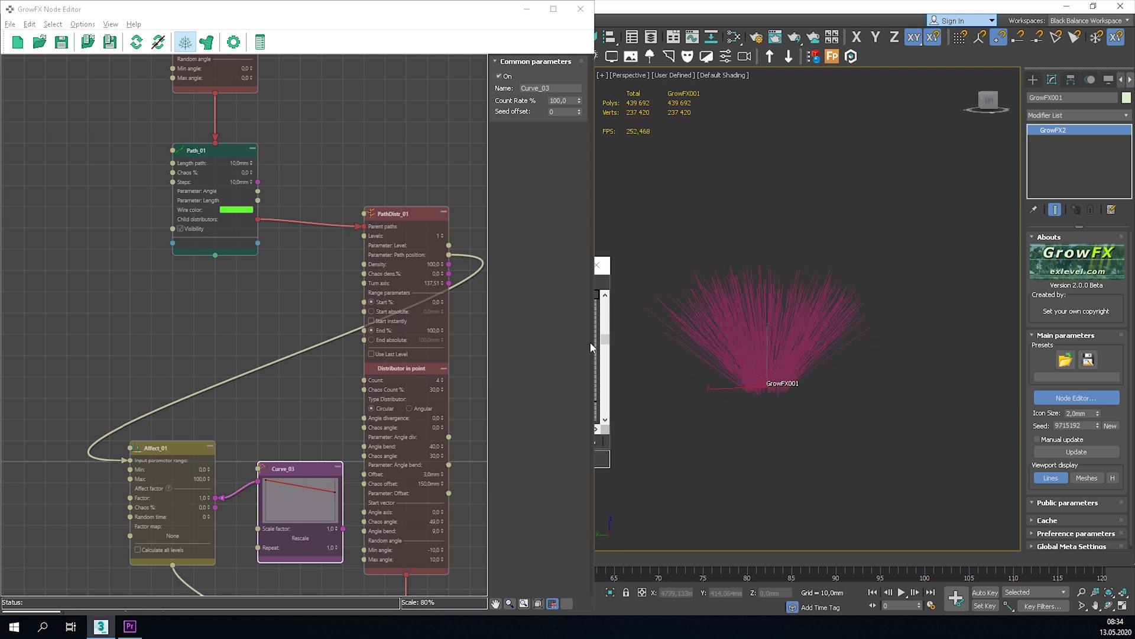
Add a Vector direction node to Path_02's direction modifiers and place it below and beside the path node
middle_click_drag(263, 436, 303, 264)
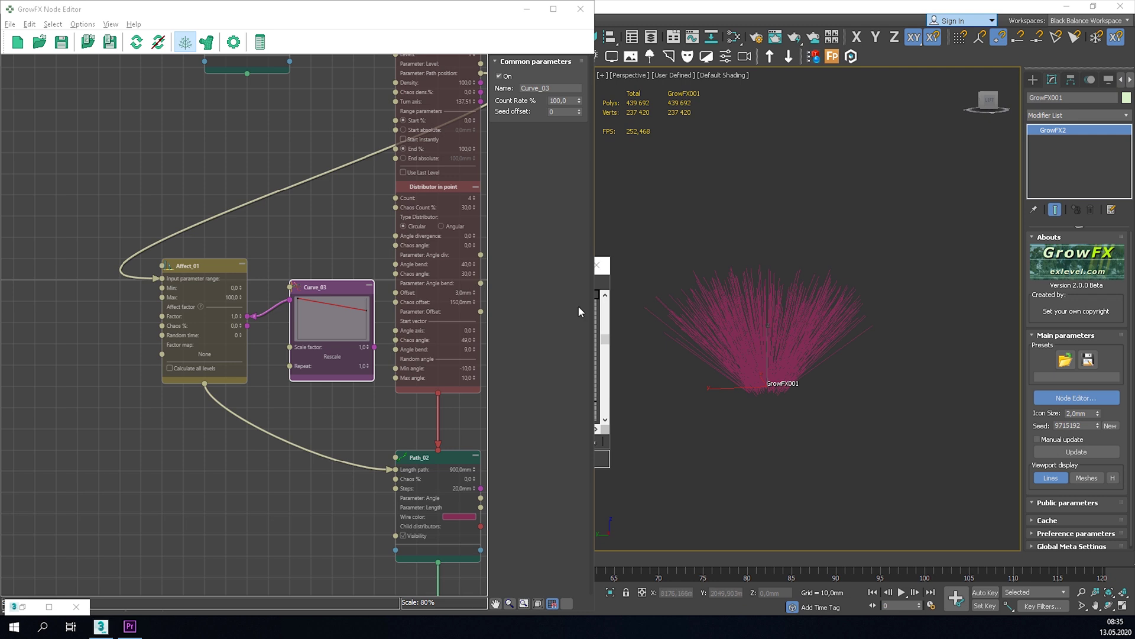
scroll(234, 358, "down", 4)
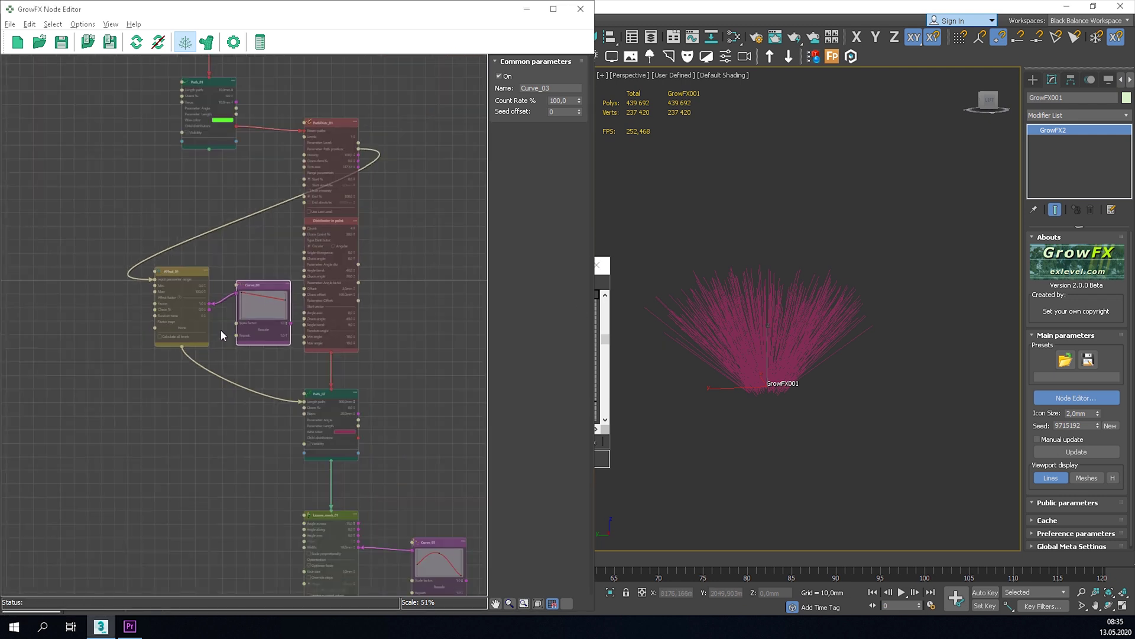
middle_click_drag(270, 386, 294, 270)
left_click(341, 253)
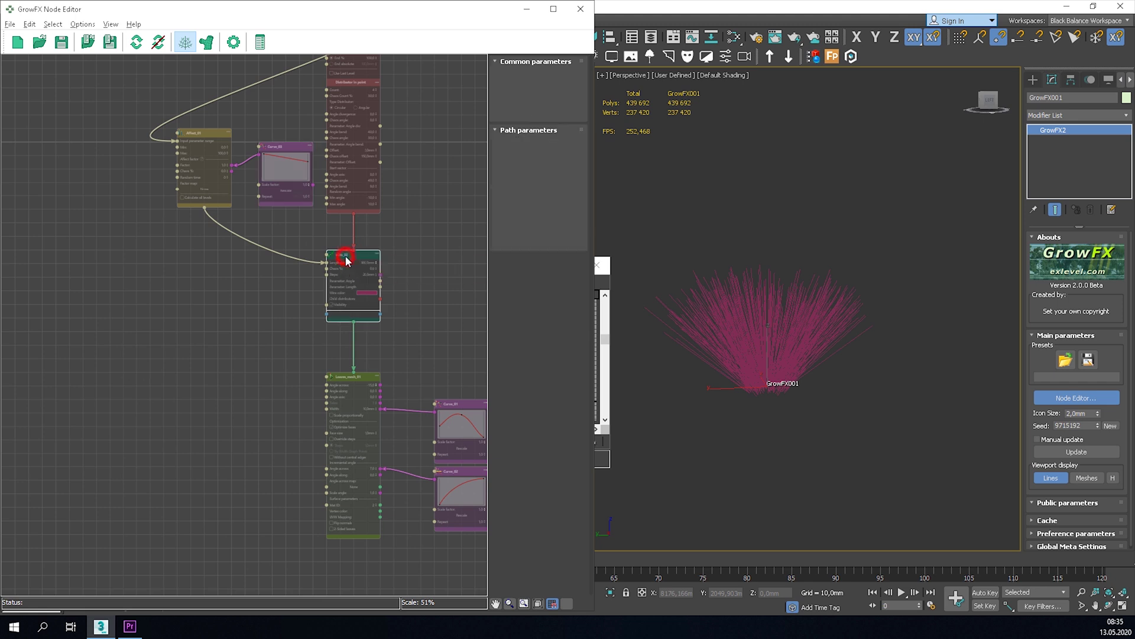
scroll(337, 309, "up", 4)
left_click_drag(313, 323, 137, 327)
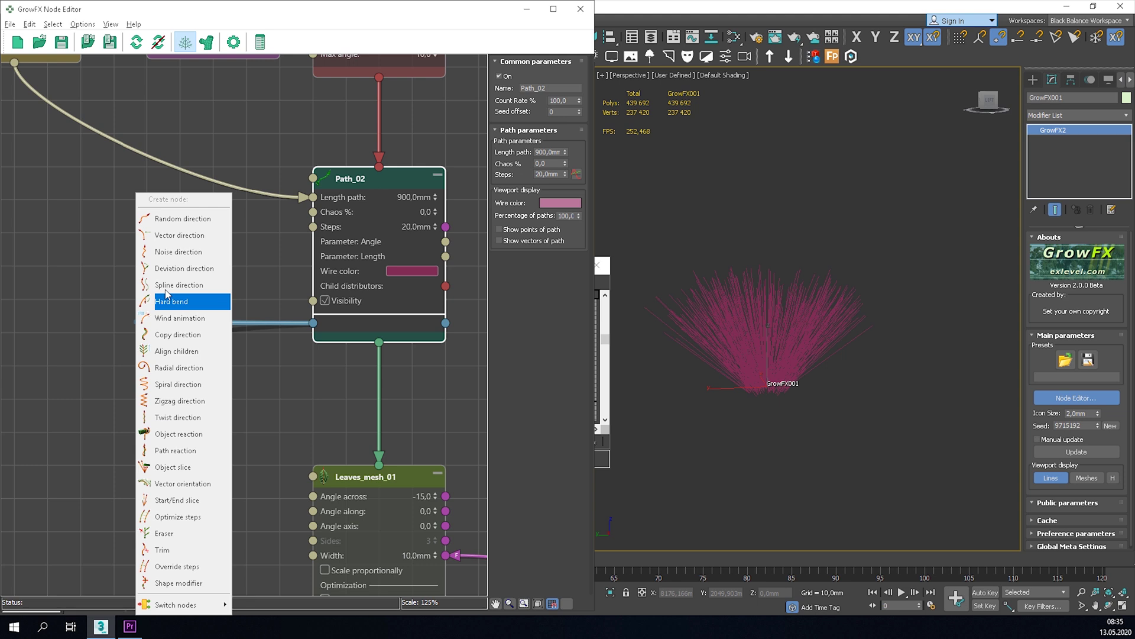
left_click(183, 235)
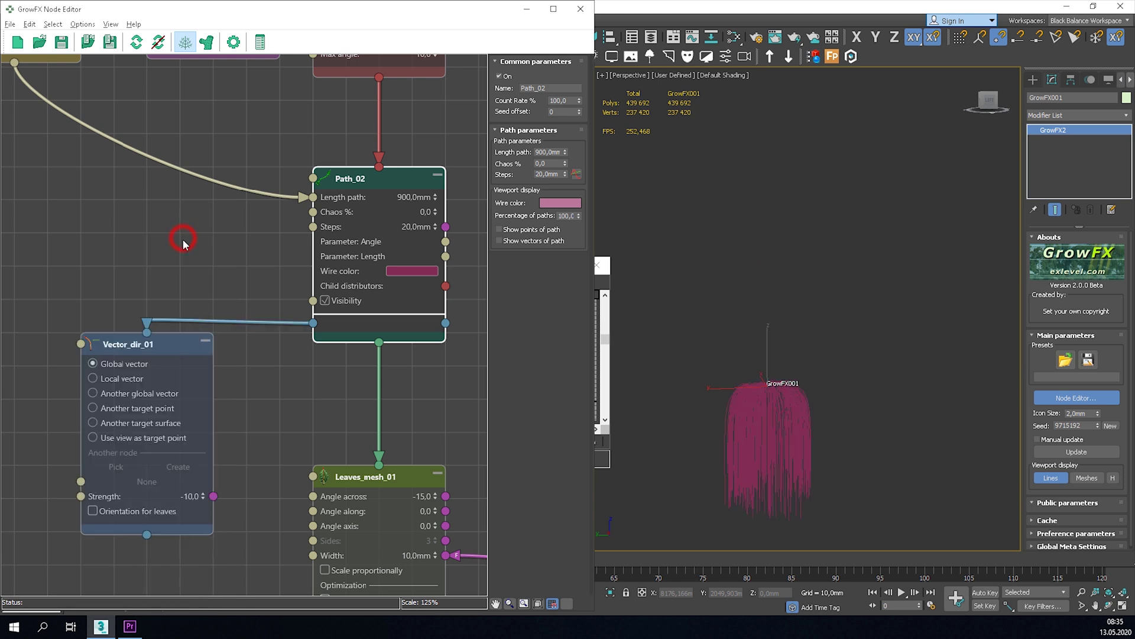
left_click_drag(181, 343, 150, 402)
middle_click_drag(222, 335, 259, 276)
mouse_move(805, 399)
middle_mouse_down("alt")
mouse_move(775, 401)
mouse_move(792, 392)
middle_mouse_up("alt")
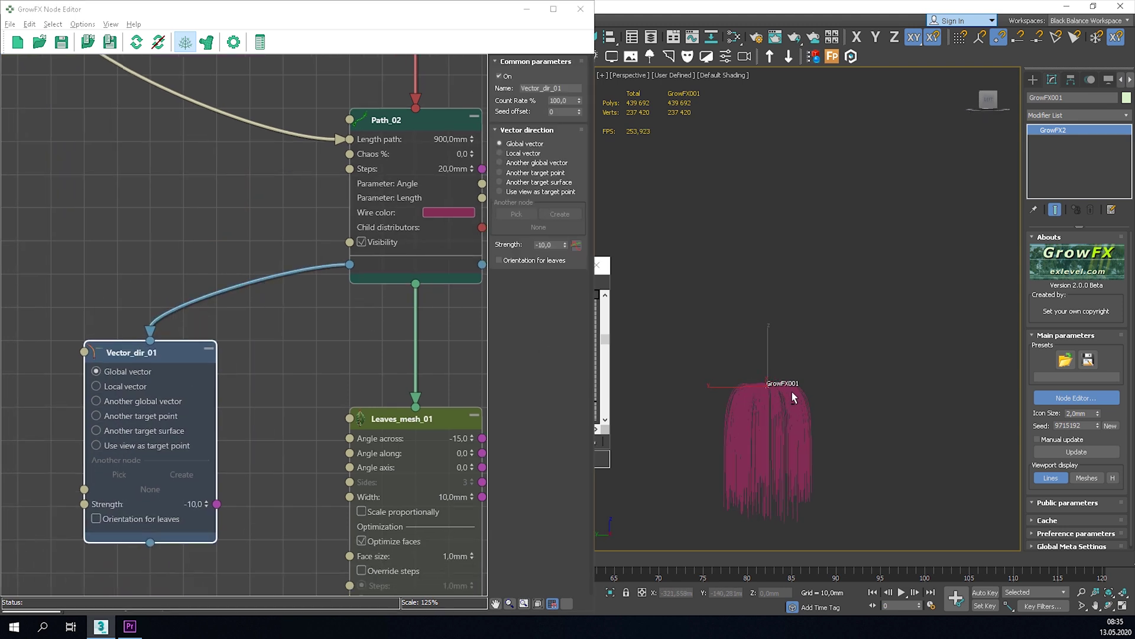
Close the leftover floating window and set the Strength of the Vector_dir_01 node to about -2.7
left_click(608, 318)
left_click(602, 269)
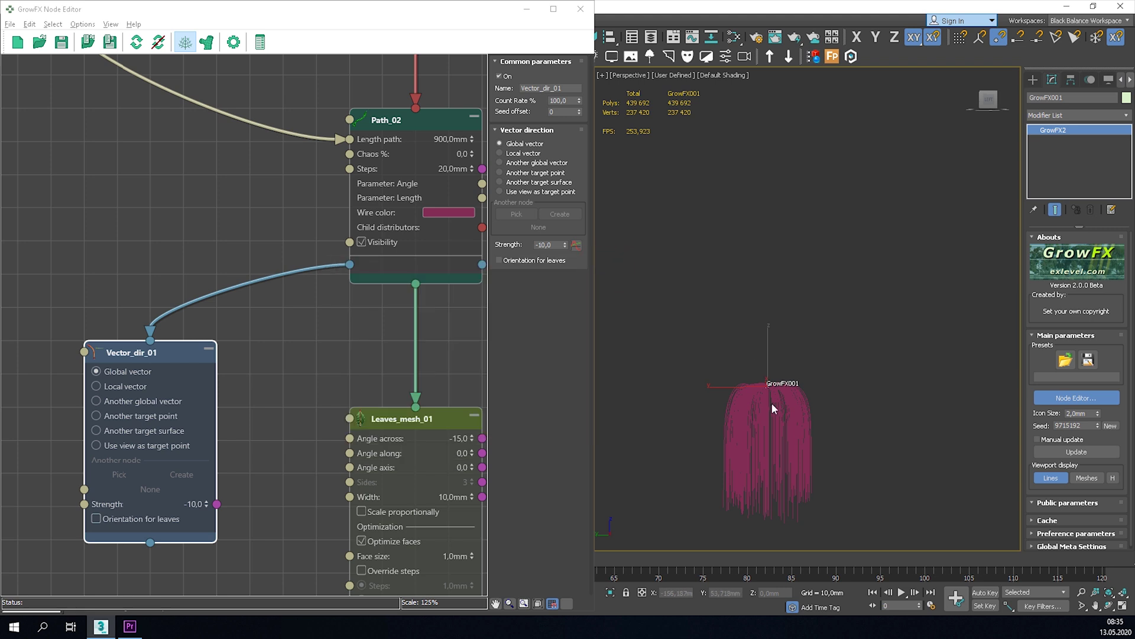
scroll(775, 404, "up", 5)
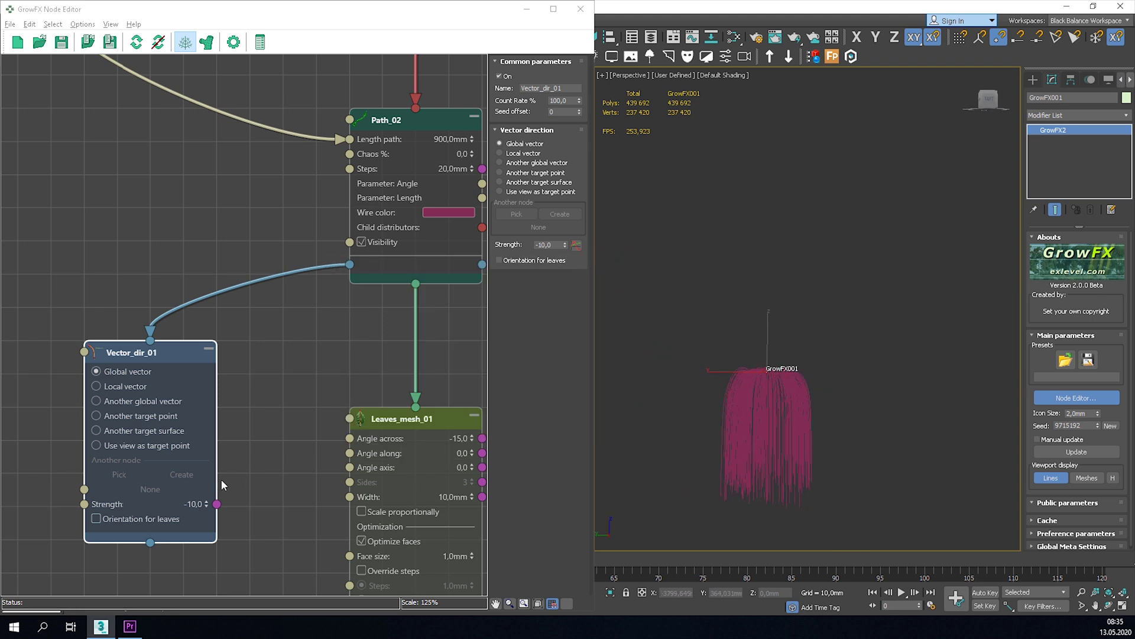
left_click(208, 502)
left_click_drag(208, 502, 212, 460)
Create a second Affect node from PathDistr_01's Path position parameter and connect its output to Vector_dir_01's Strength
scroll(260, 446, "down", 5)
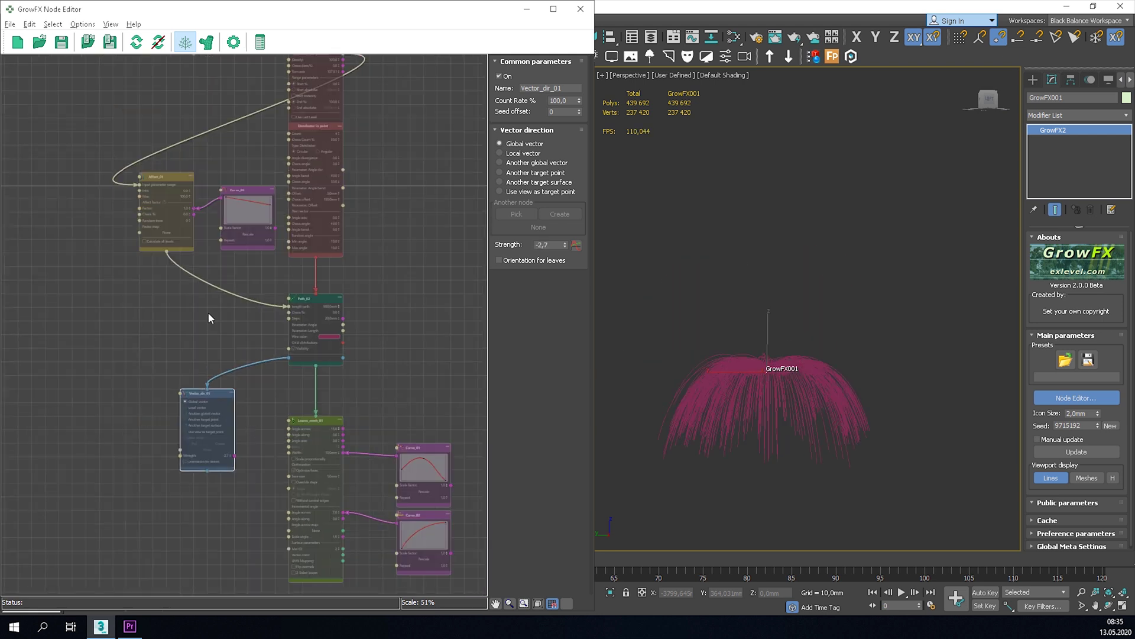
middle_click_drag(195, 253, 223, 288)
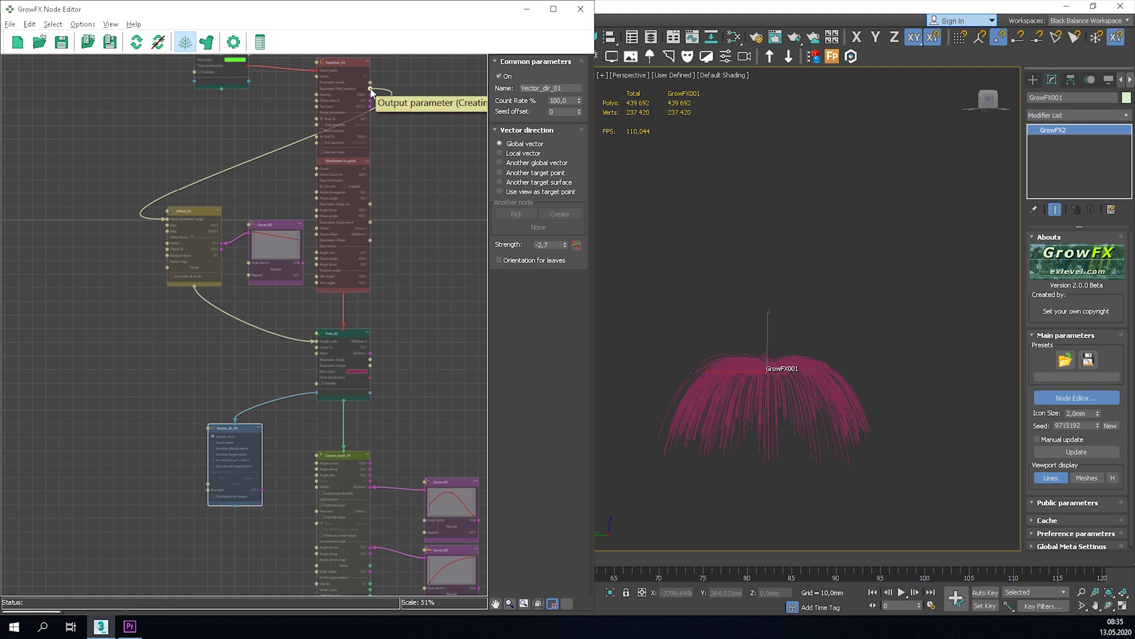
left_click_drag(370, 89, 119, 406)
left_click(142, 429)
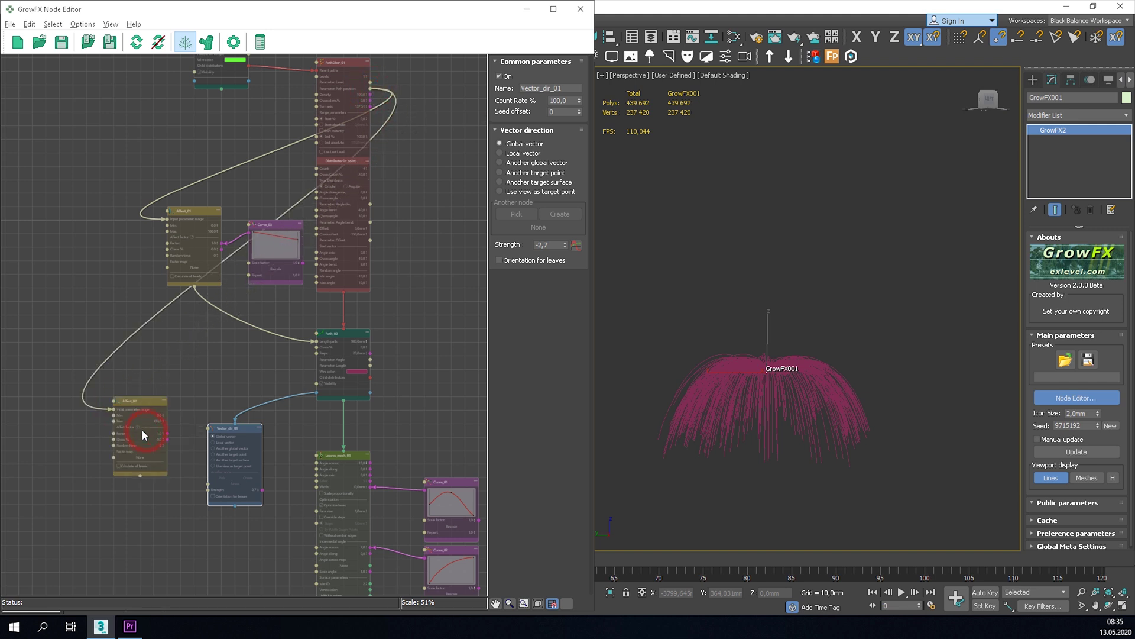
scroll(142, 488, "up", 5)
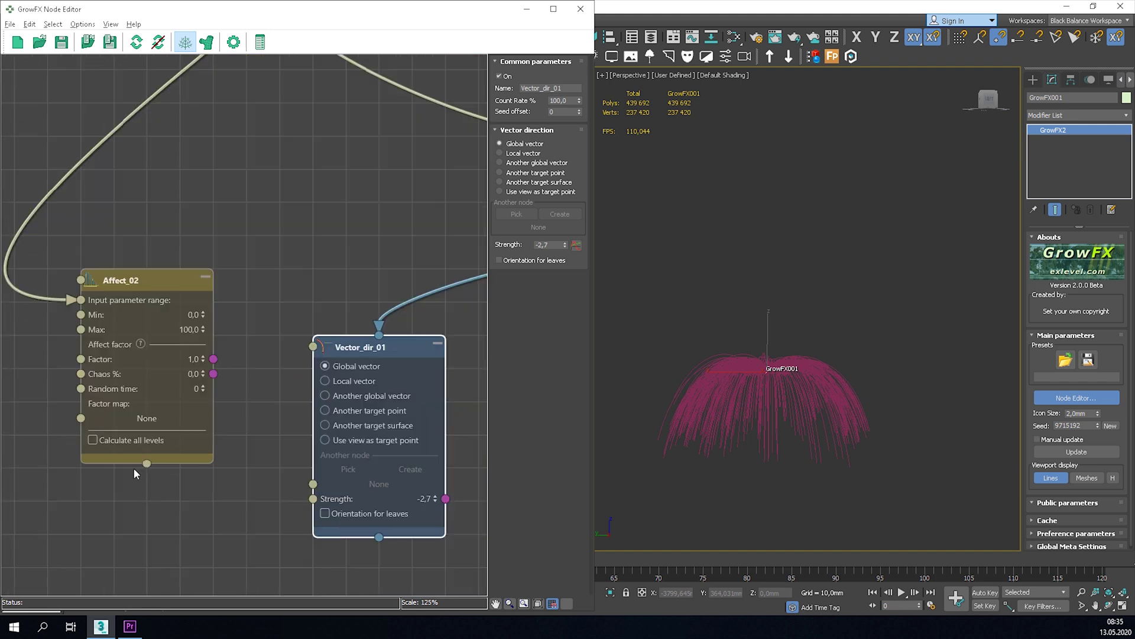
left_click_drag(147, 463, 313, 499)
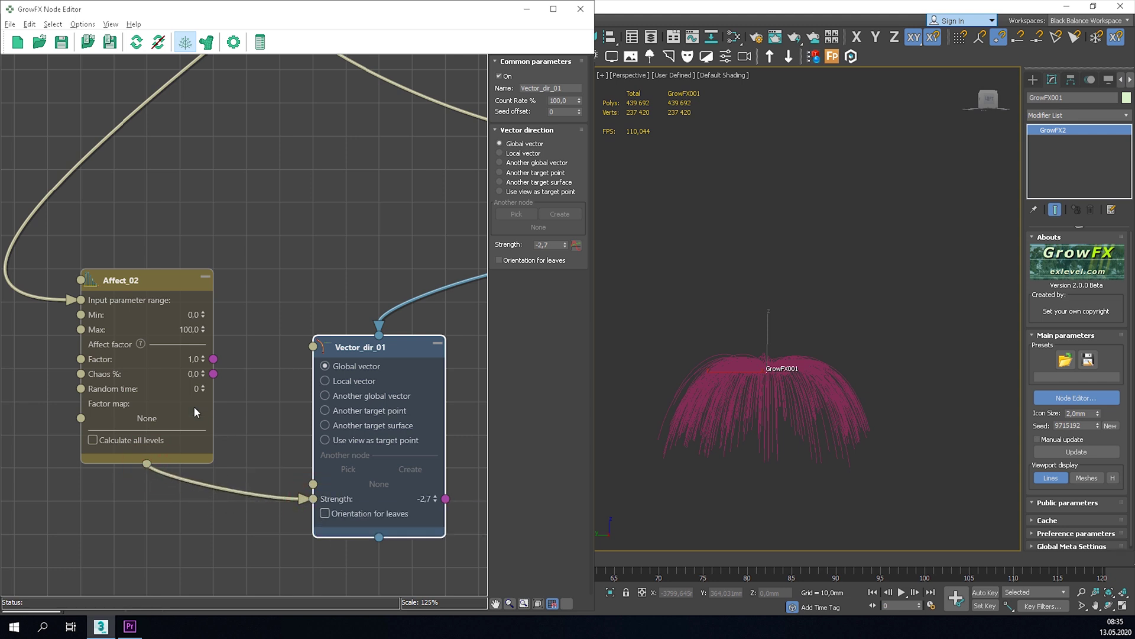
Move the new Affect node farther from the vector direction node and add a Curve as Value (Float) node to its Factor
middle_click_drag(283, 460, 374, 468)
left_click_drag(226, 292, 29, 258)
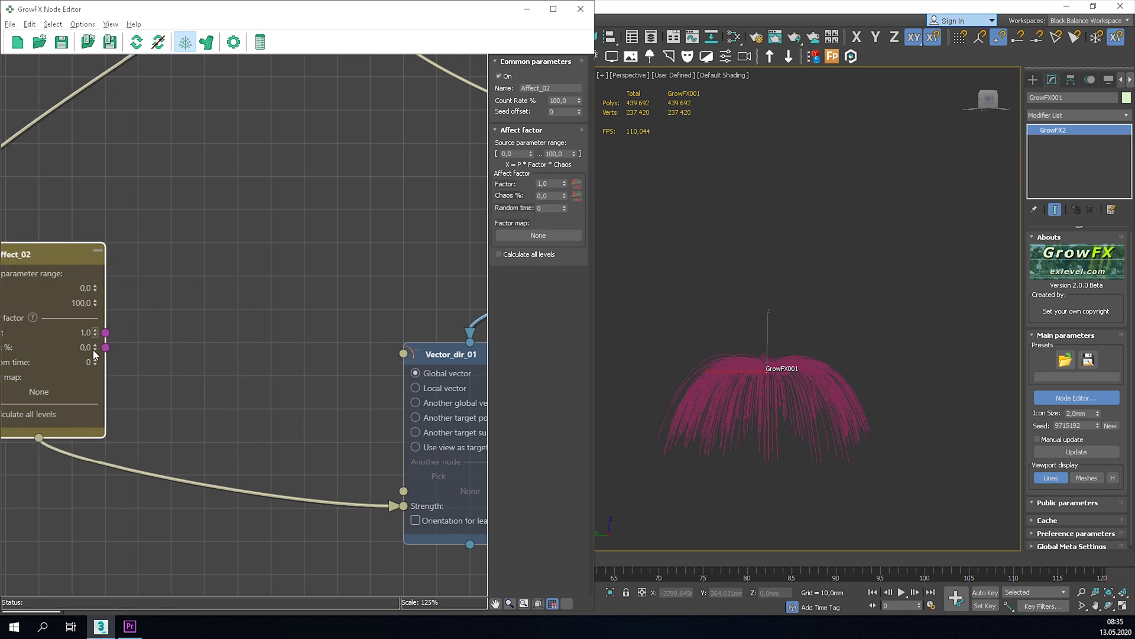
middle_click_drag(212, 371, 308, 371)
left_click_drag(201, 333, 293, 336)
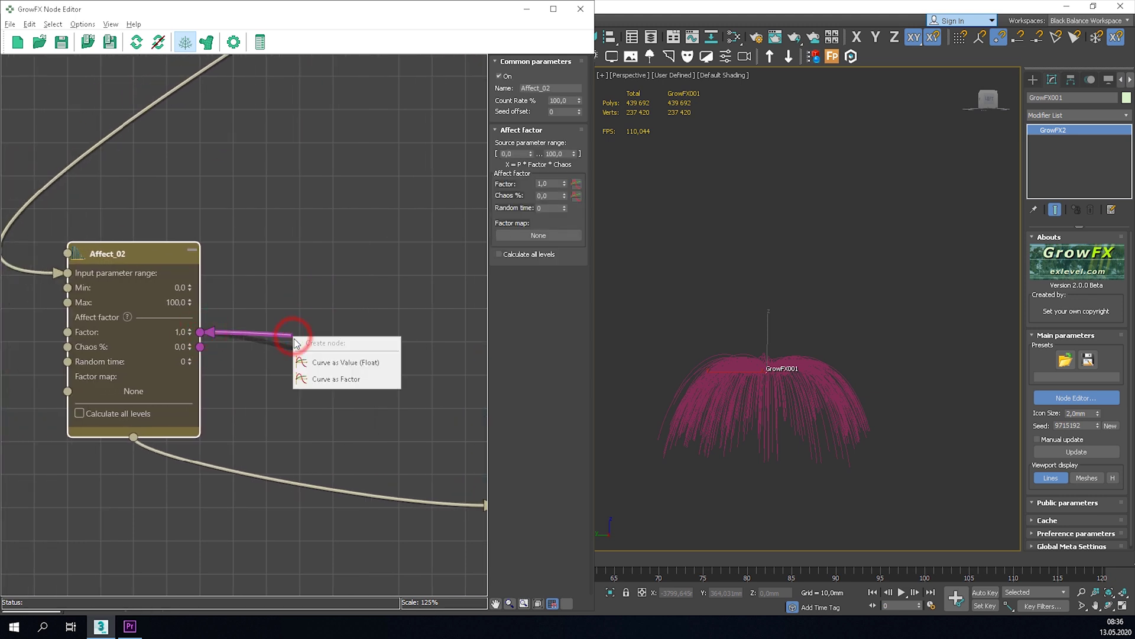
left_click(335, 361)
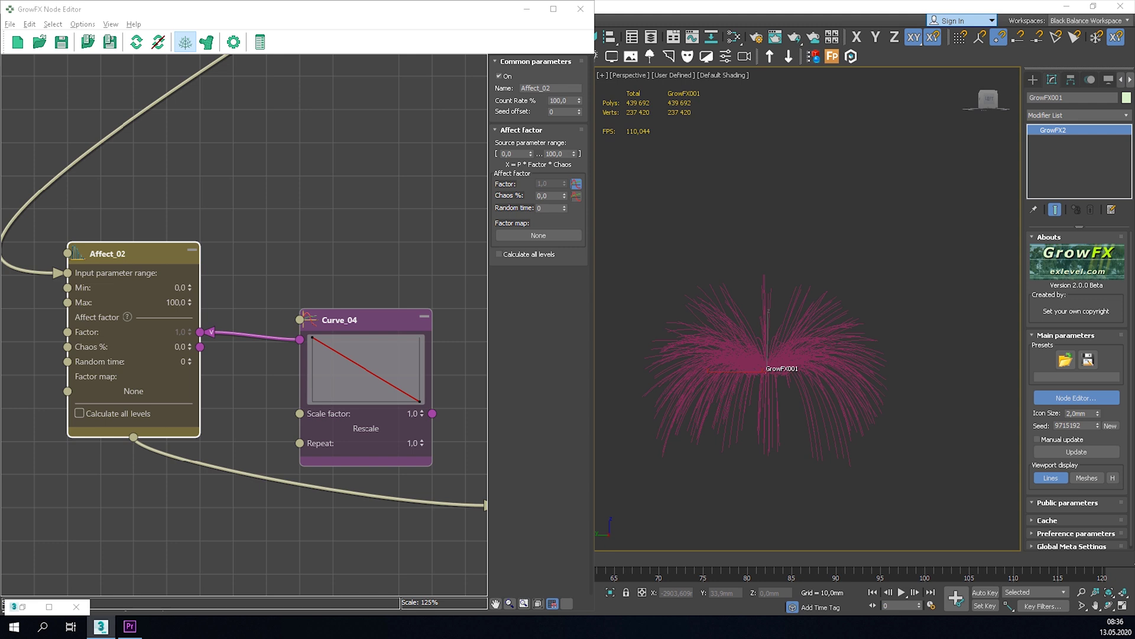
Open the new Factor curve and lower its start point to a value of about -0.35 at position 0
double_click(374, 358)
left_click_drag(379, 379, 366, 231)
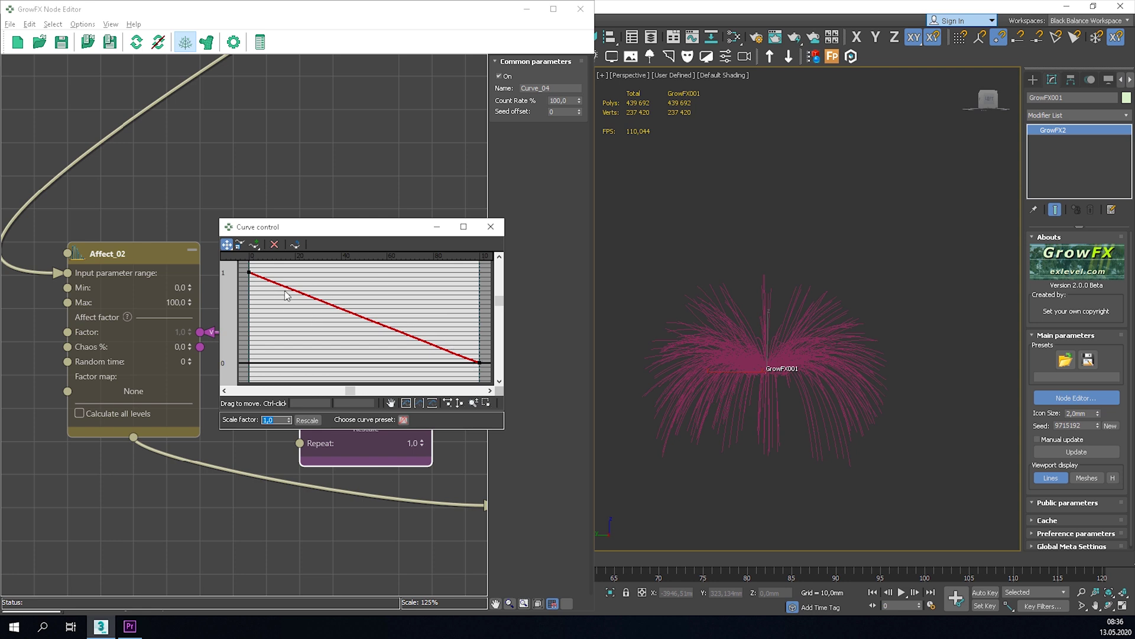
scroll(277, 293, "down", 2)
left_click_drag(266, 283, 277, 371)
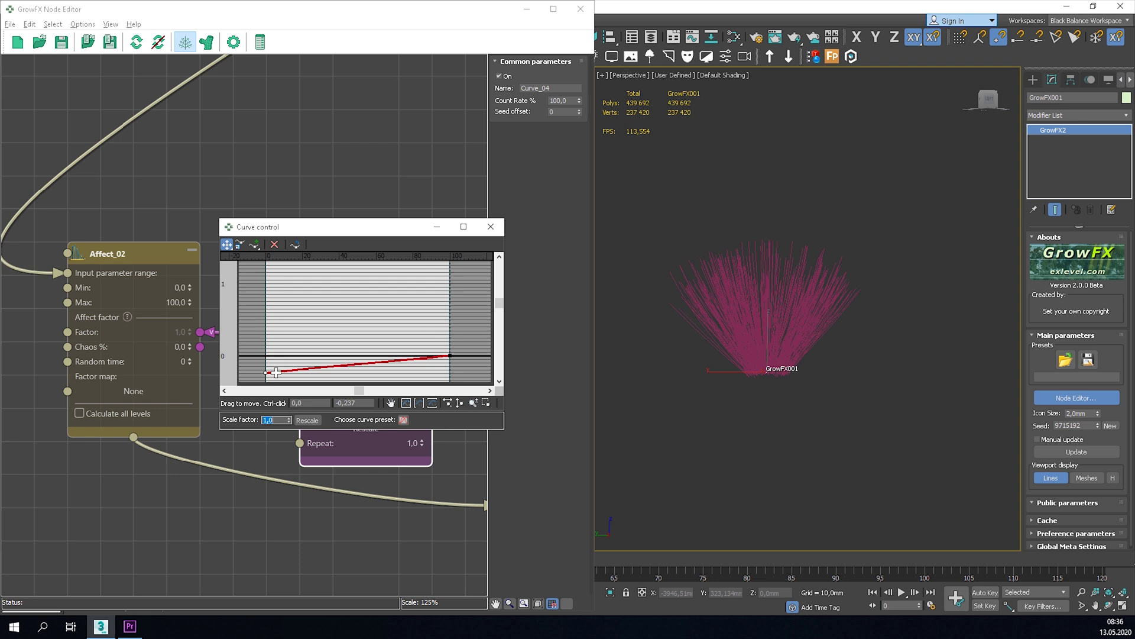
left_click_drag(276, 372, 272, 382)
middle_click_drag(287, 334, 300, 273)
mouse_move(278, 320)
left_mouse_down()
mouse_move(277, 341)
mouse_move(283, 272)
mouse_move(278, 320)
left_mouse_up()
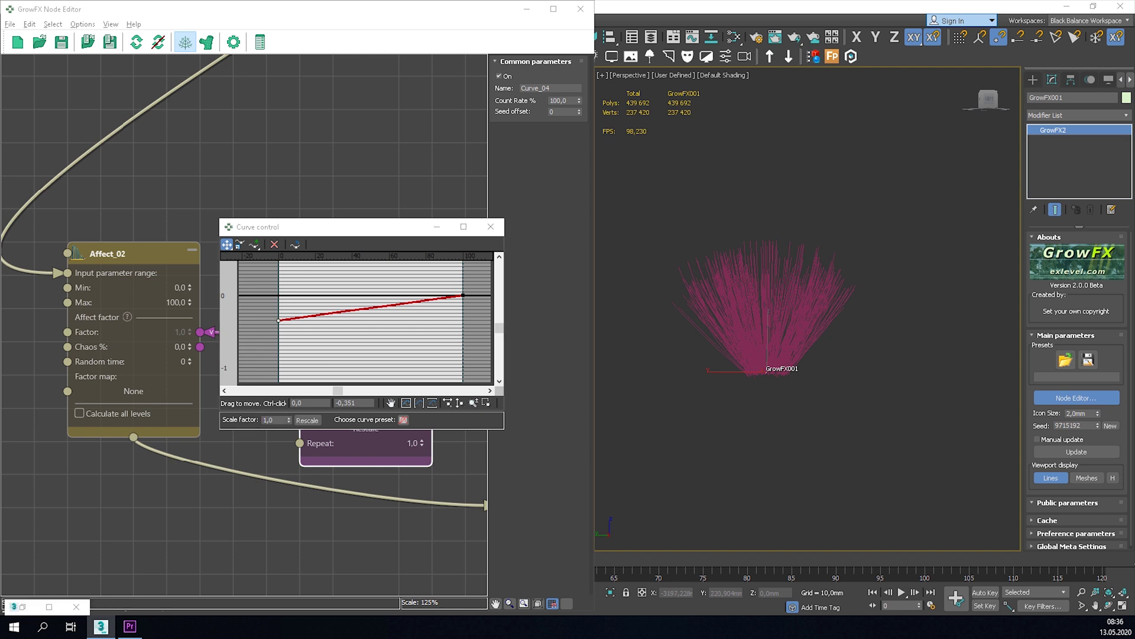
Close the curve editor and set the Strength of Vector_dir_01 to 10
left_click(356, 228)
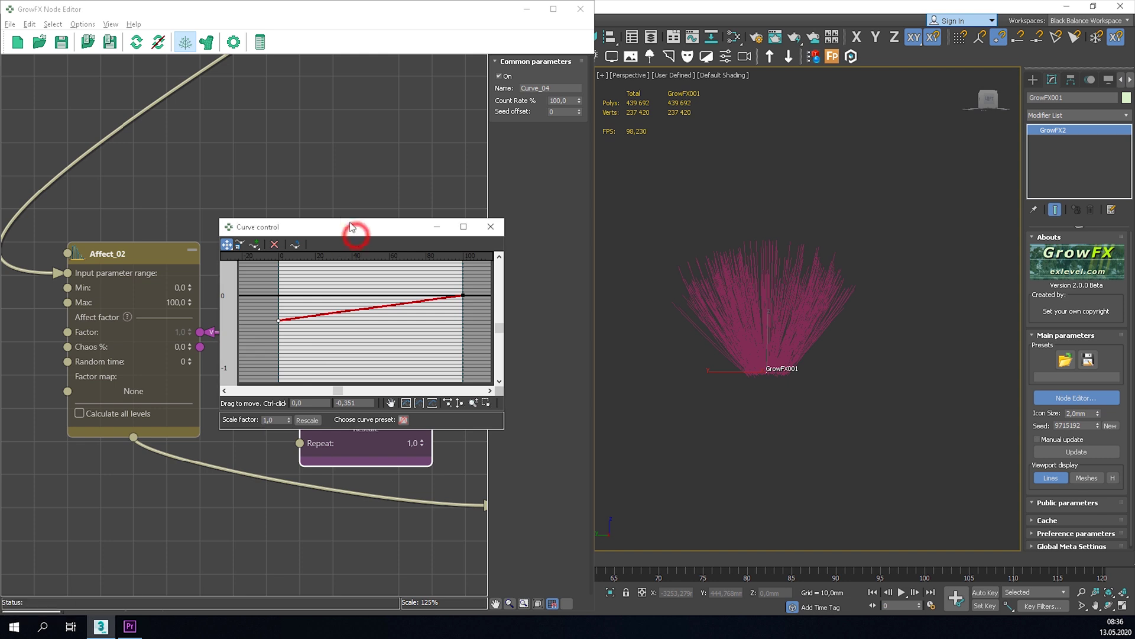
left_click_drag(350, 227, 306, 139)
middle_click_drag(330, 432, 227, 382)
scroll(227, 382, "down", 1)
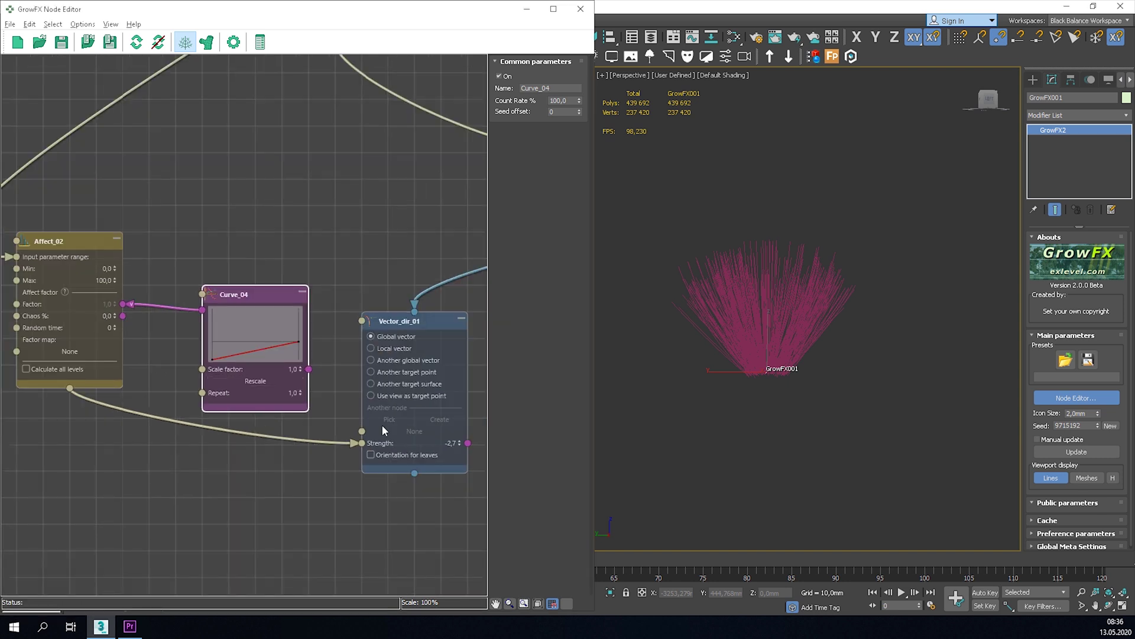
double_click(451, 444)
key("Return")
middle_click_drag(859, 371, 835, 383, "alt")
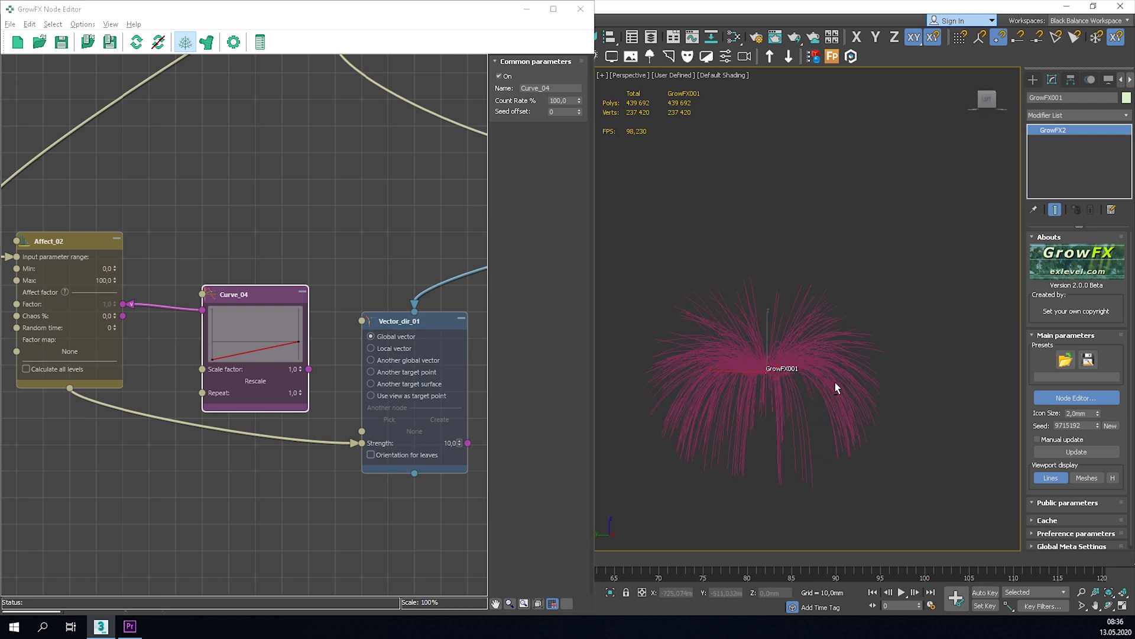
Disconnect the curve from the Affect node's Factor and reconnect it using Curve as Value (Float)
left_click(160, 307)
key("Delete")
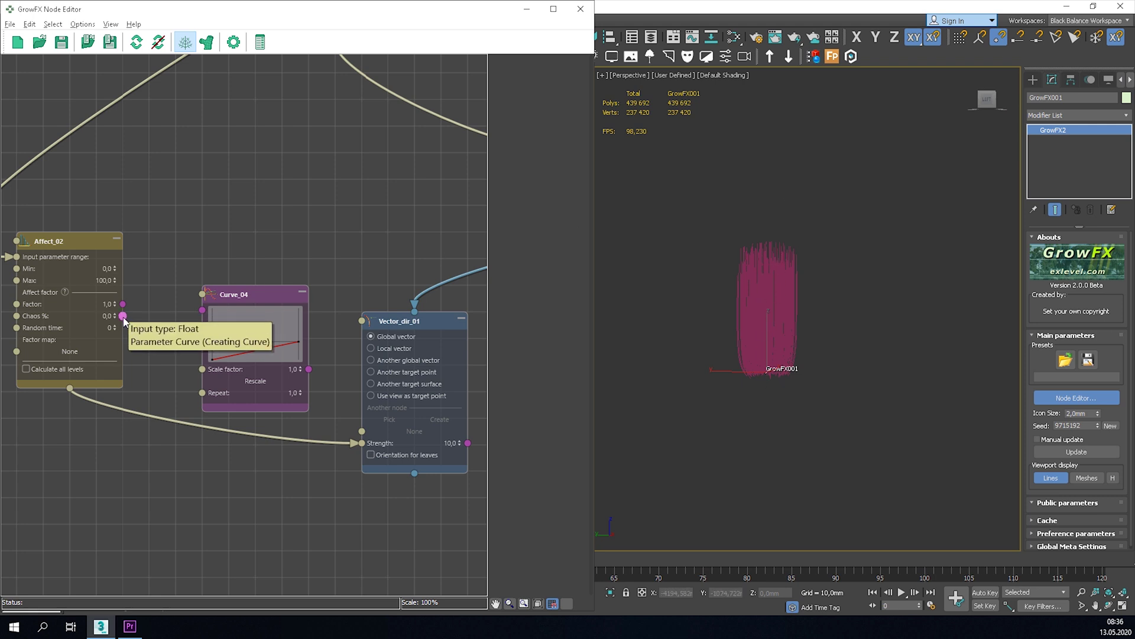
left_click_drag(123, 304, 203, 309)
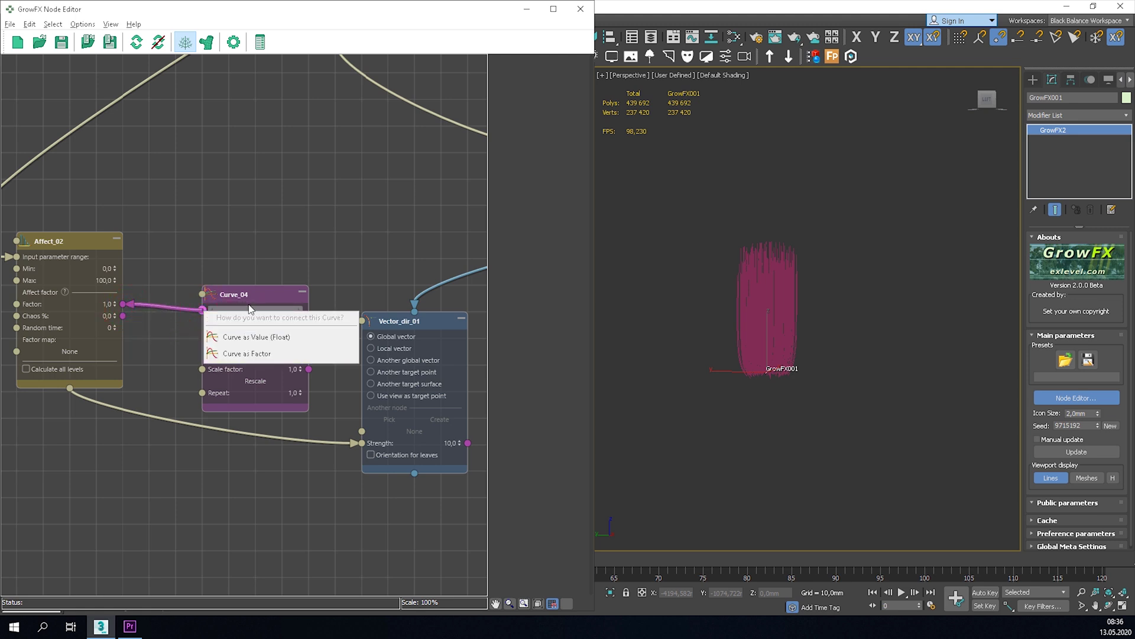
left_click(246, 341)
Reopen the Factor curve and raise its start point at position 0 to about -0.28
scroll(224, 352, "up", 1)
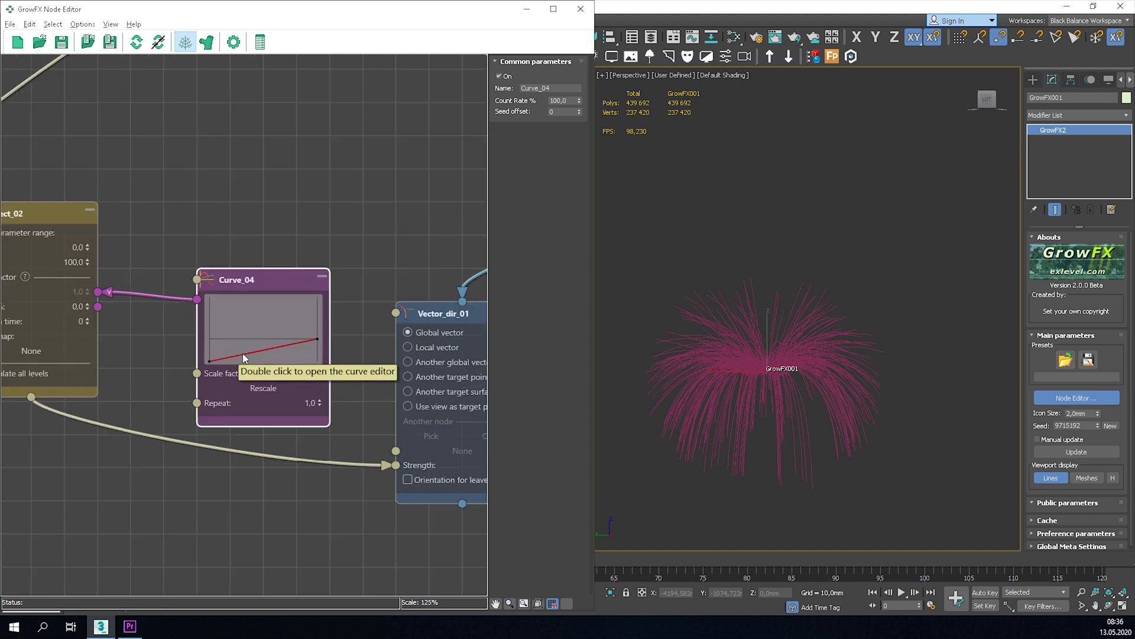
left_click(257, 323)
left_click(255, 288)
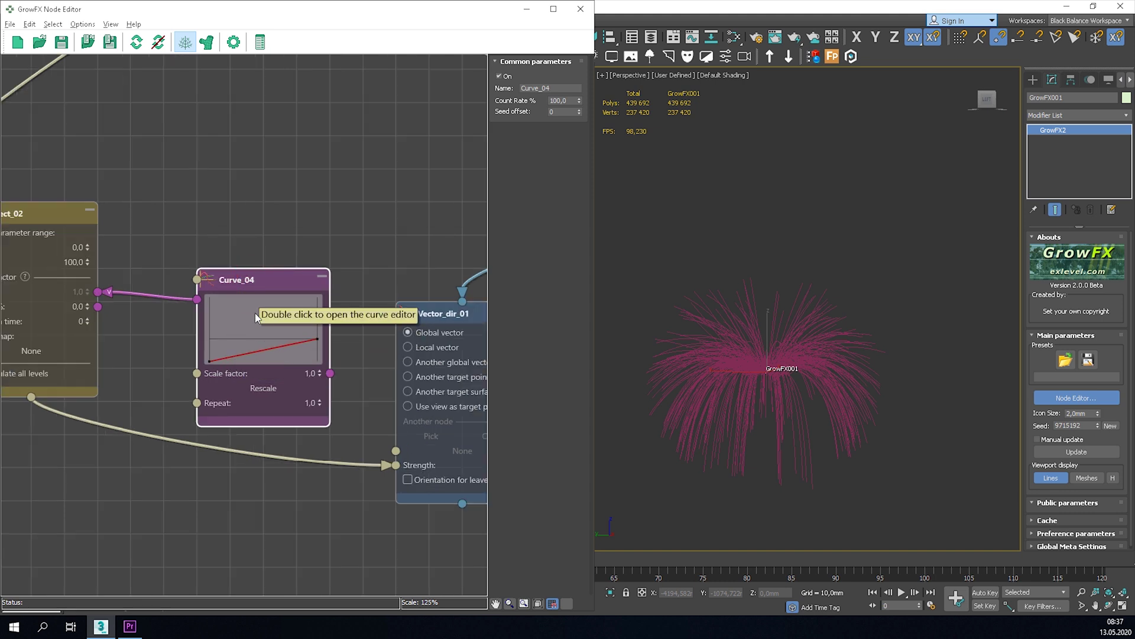
left_click(248, 309)
double_click(254, 286)
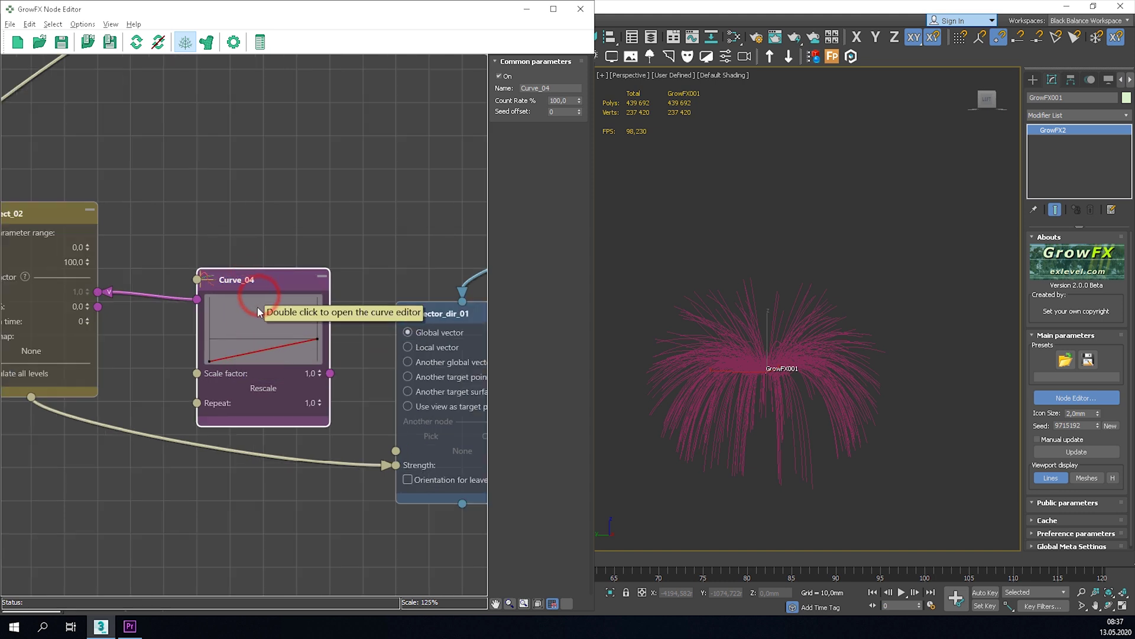
double_click(244, 308)
left_click_drag(275, 323, 299, 257)
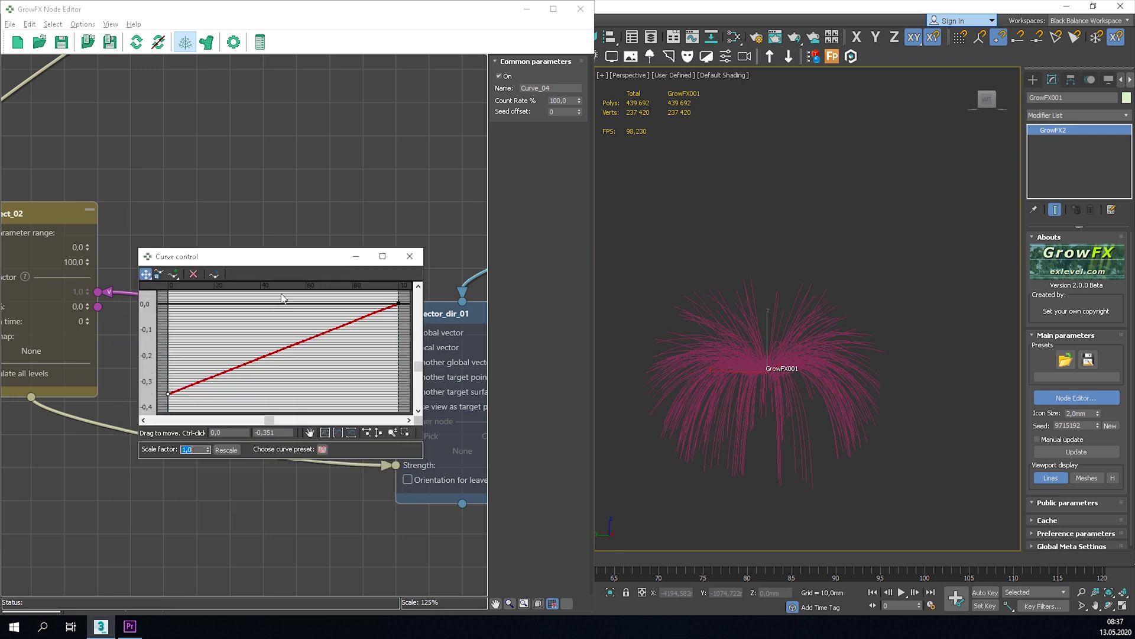
left_click_drag(169, 392, 169, 373)
middle_click_drag(791, 365, 726, 372, "alt")
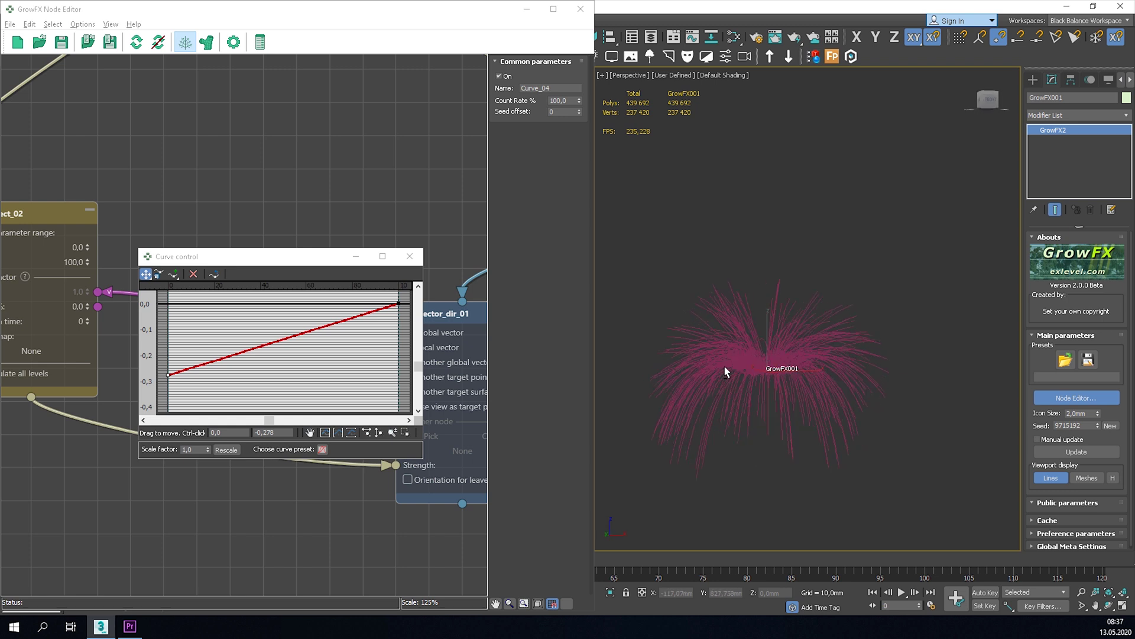
Give the curve's start point a Bezier handle and pull it steeply upward so the curve rises quickly
right_click(169, 375)
left_click(215, 404)
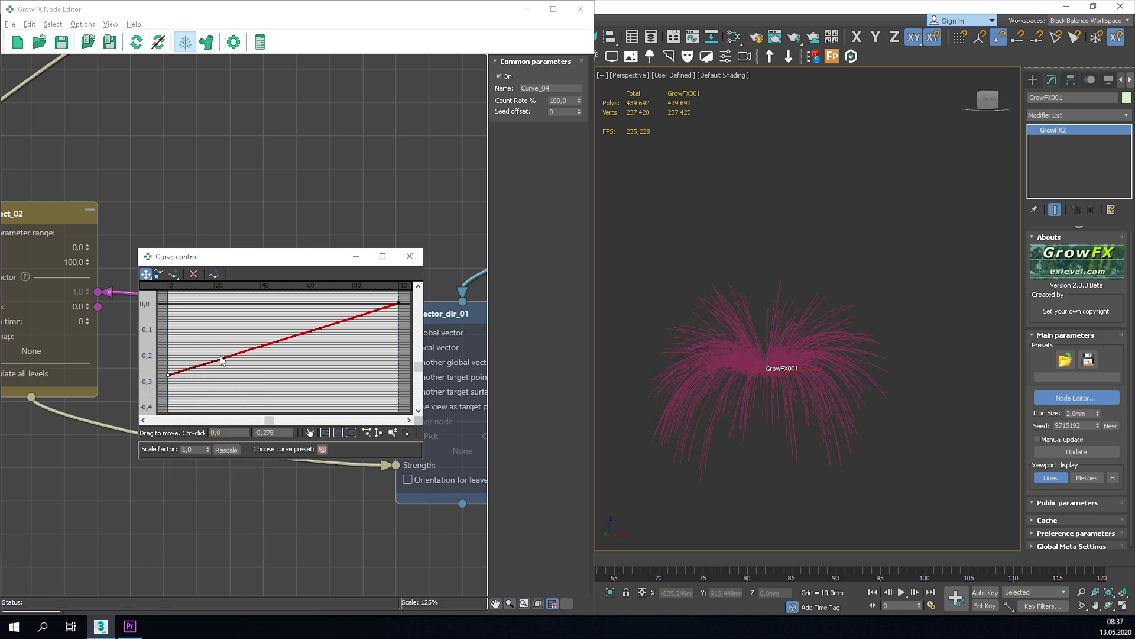
left_click_drag(221, 361, 185, 318)
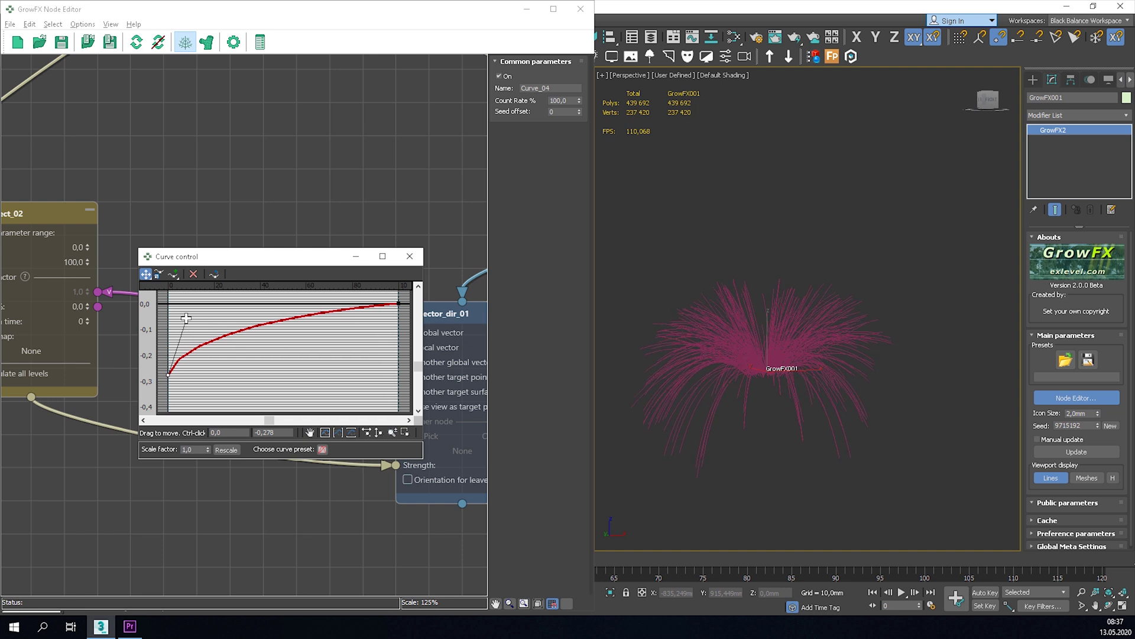
Insert a curve point at position 80 with value 0, give it Bezier handles and level its incoming handle
left_click(173, 275)
left_click(353, 307)
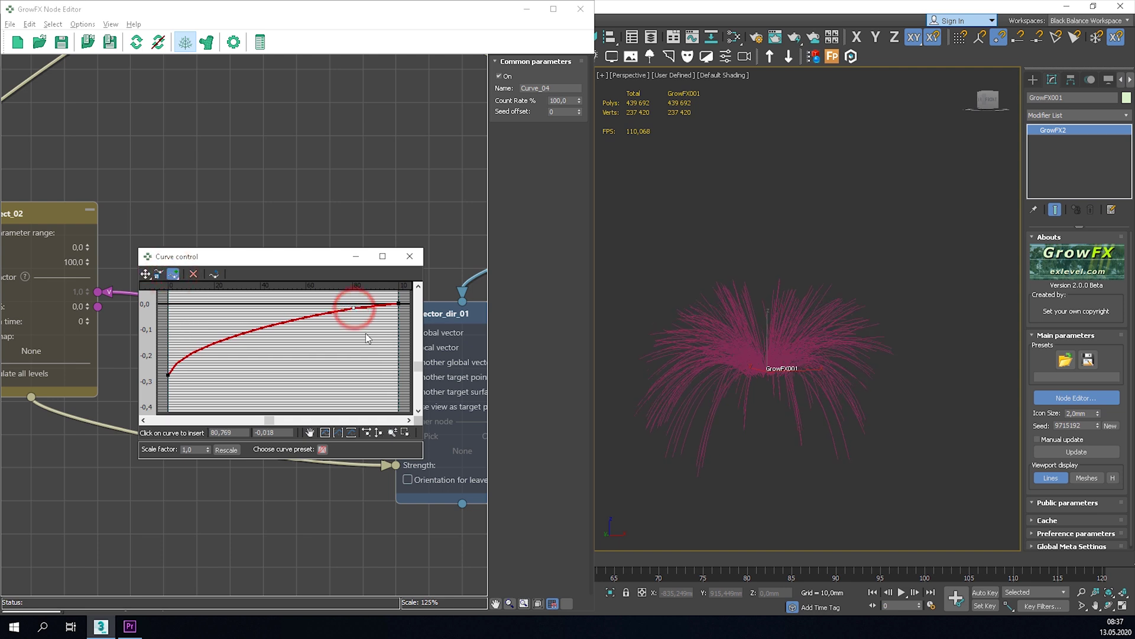
left_click(146, 273)
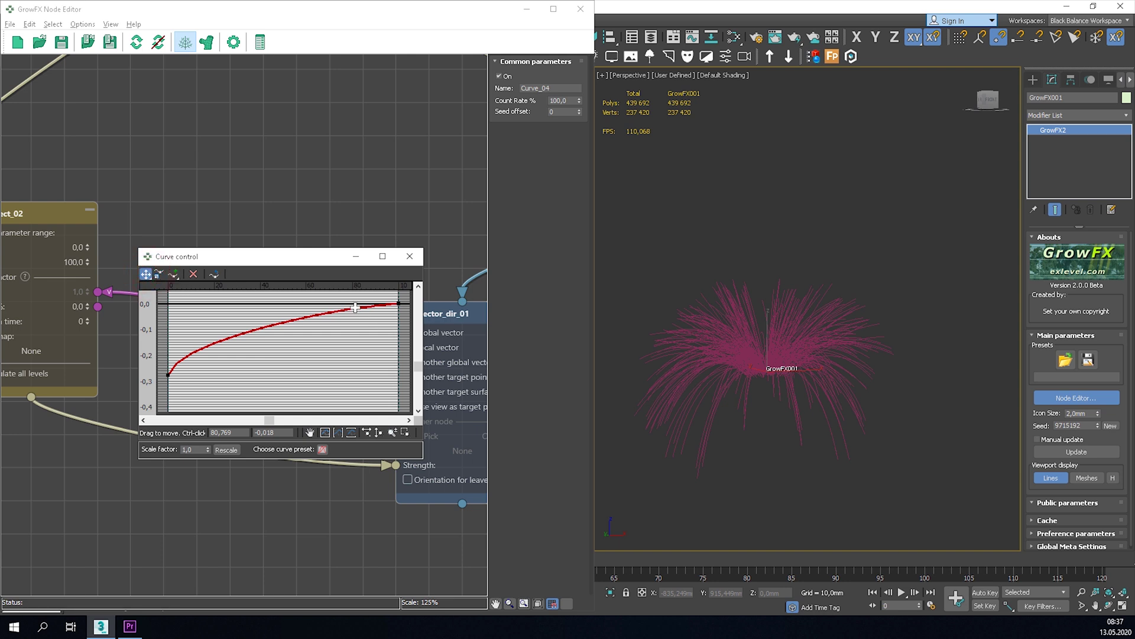
left_click_drag(355, 308, 353, 302)
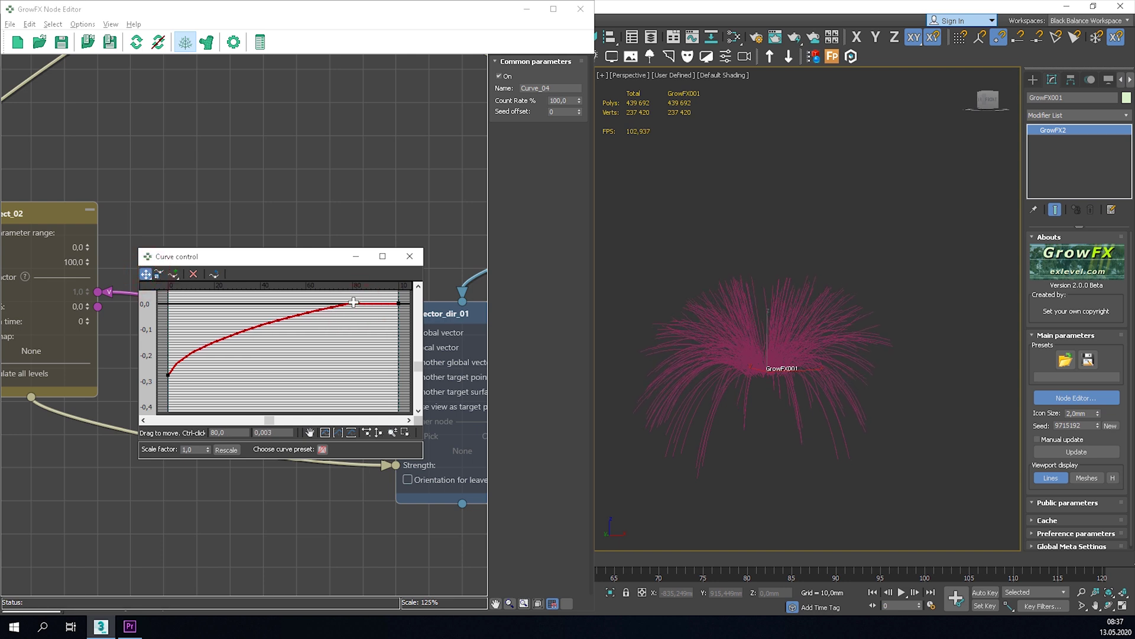
right_click(354, 303)
left_click(387, 336)
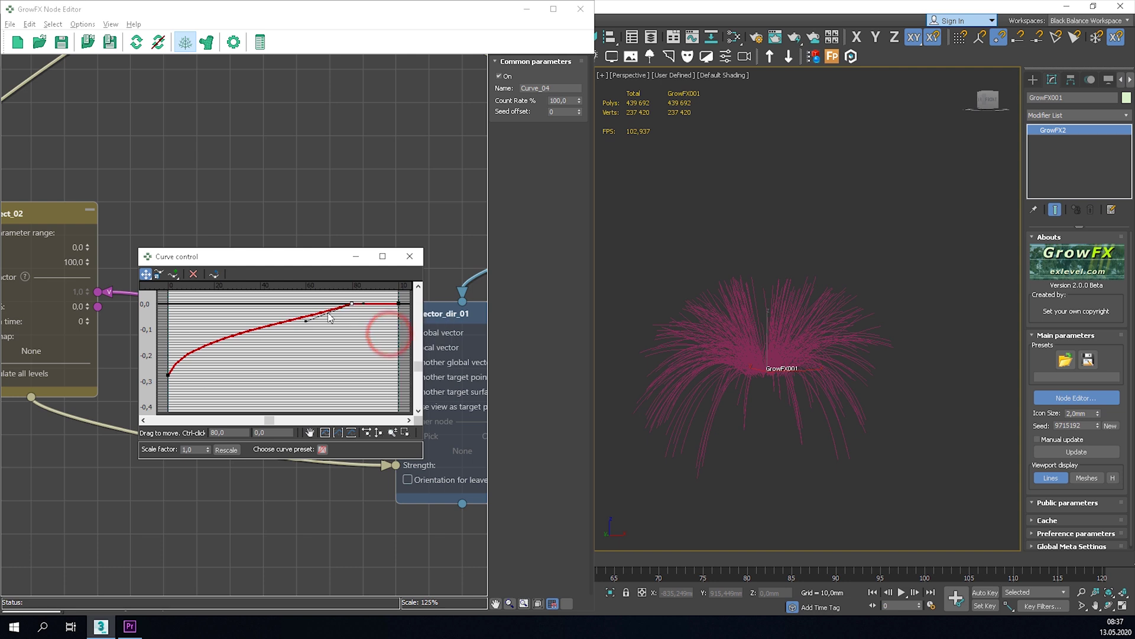
left_click_drag(306, 320, 319, 302)
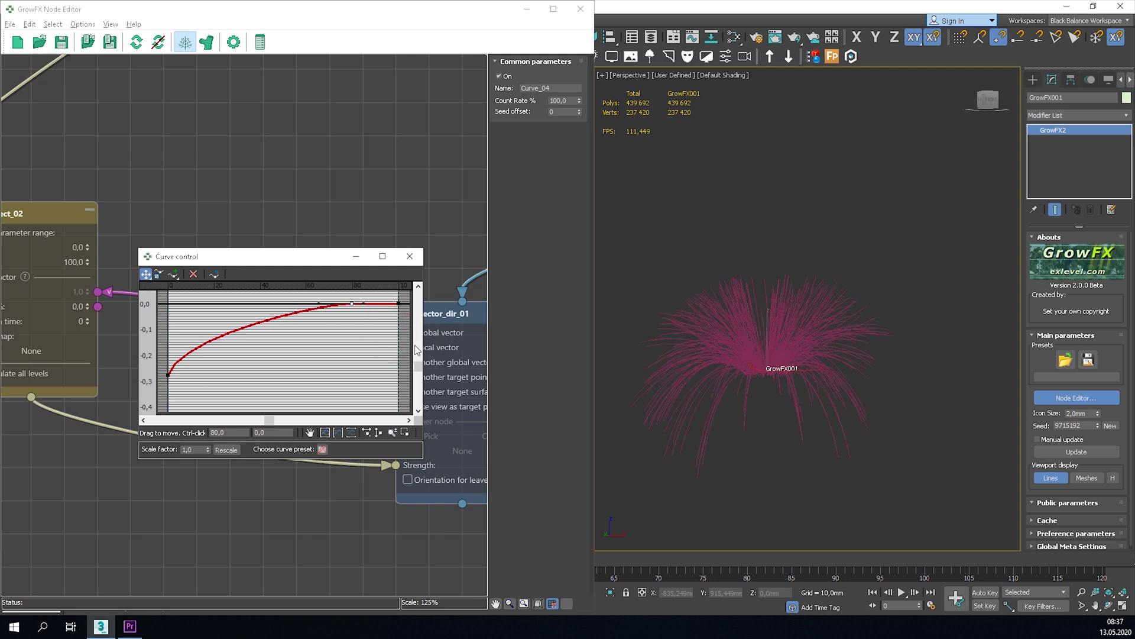
Examine the bending of the grass blades from several angles and close the curve editor
middle_click_drag(797, 330, 853, 318, "alt")
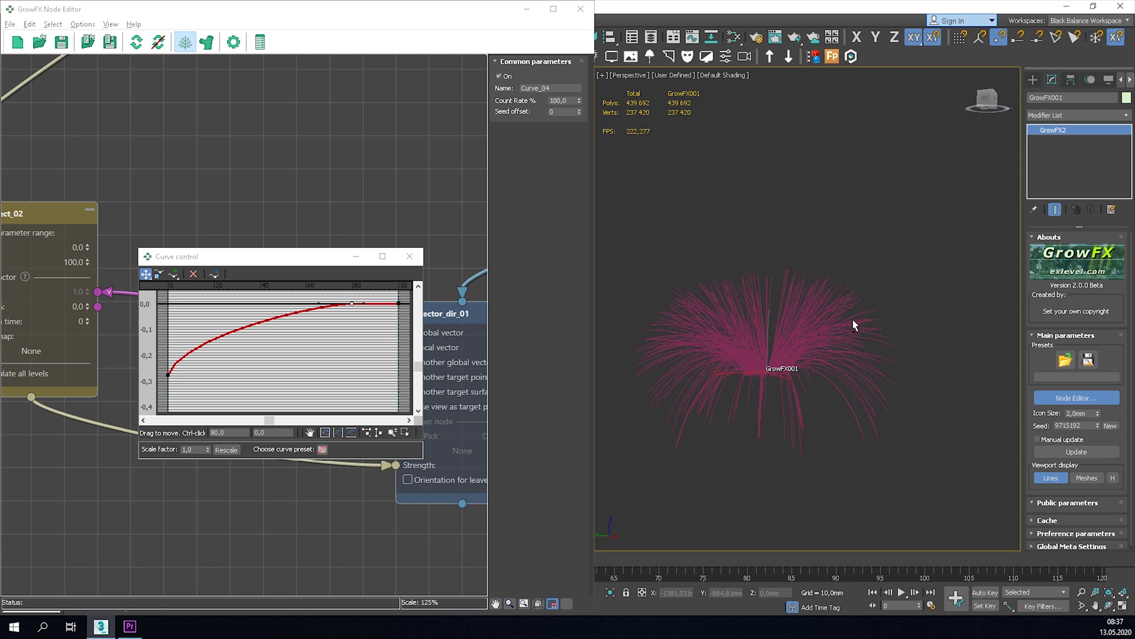
middle_click_drag(818, 365, 844, 362)
scroll(844, 345, "down", 2)
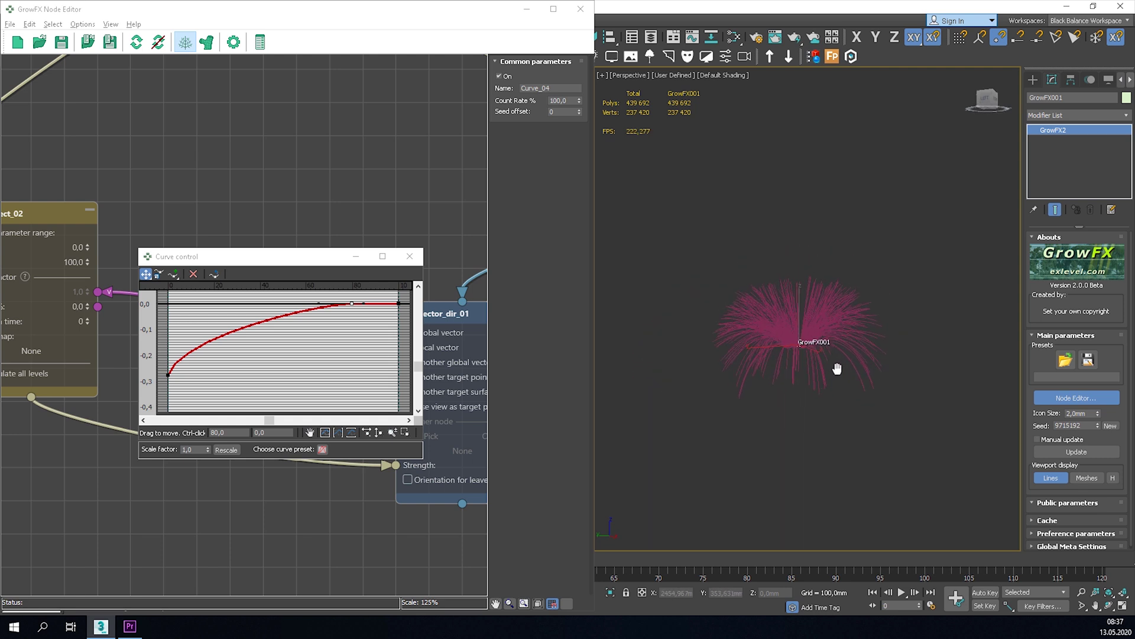
middle_click_drag(838, 369, 791, 376, "alt")
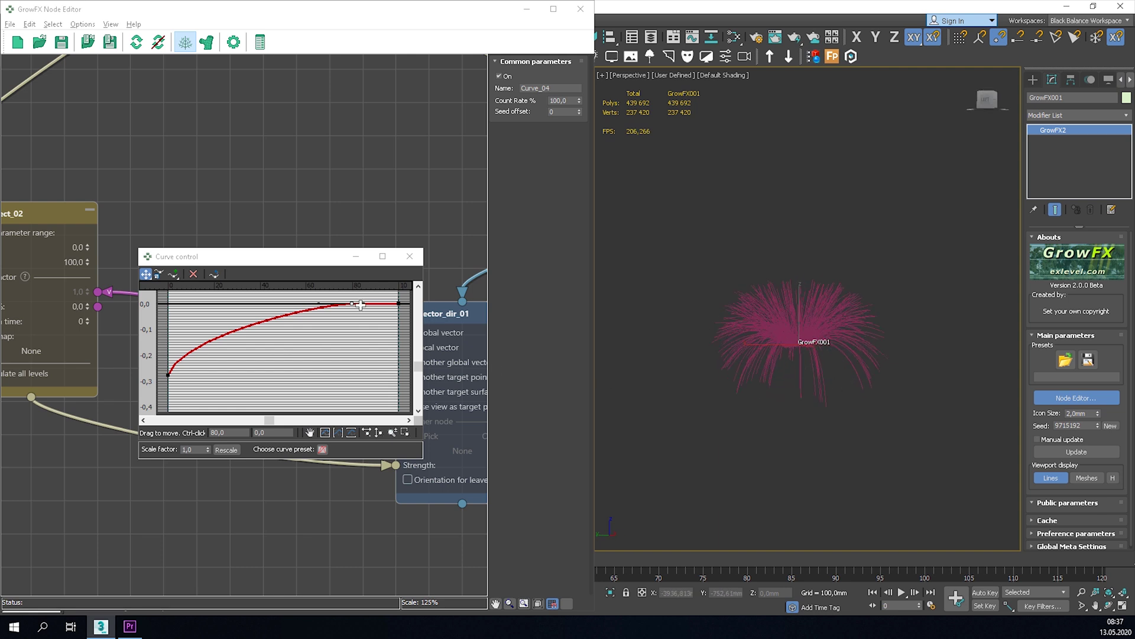
left_click(410, 256)
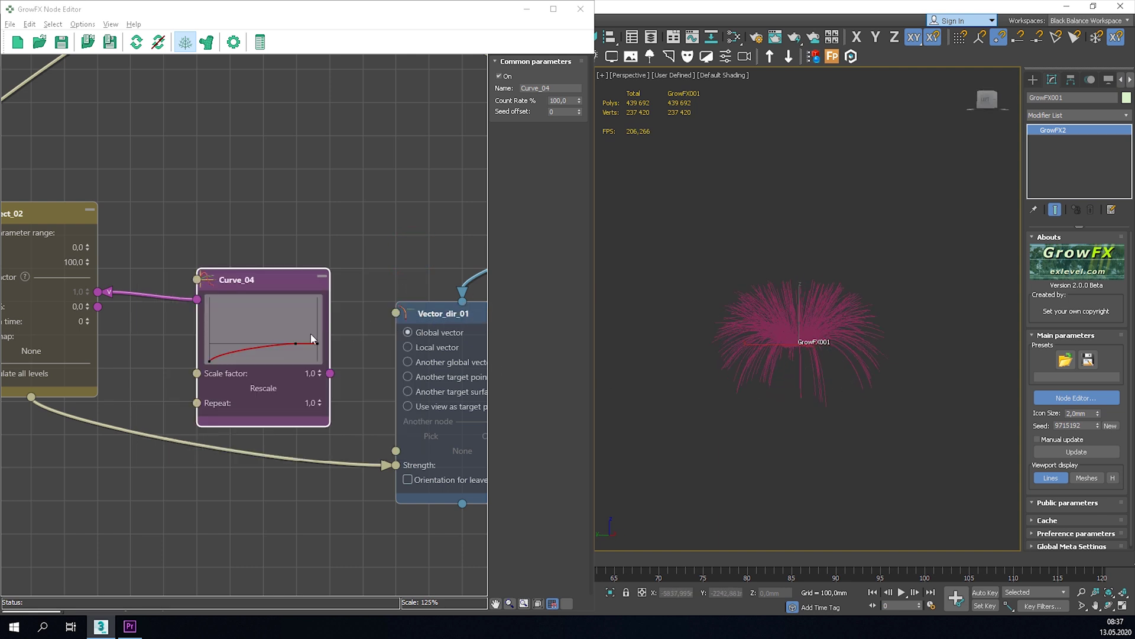
scroll(310, 334, "down", 1)
middle_click_drag(810, 354, 791, 315, "alt")
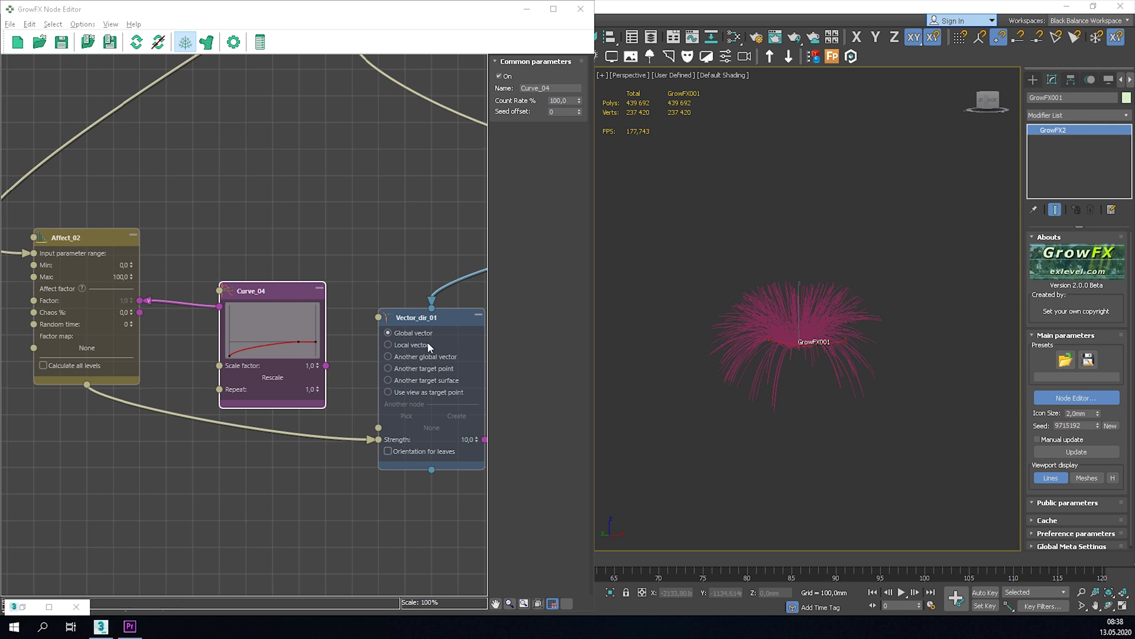
Add a Random direction modifier after the Vector direction node
middle_click_drag(340, 322, 248, 208)
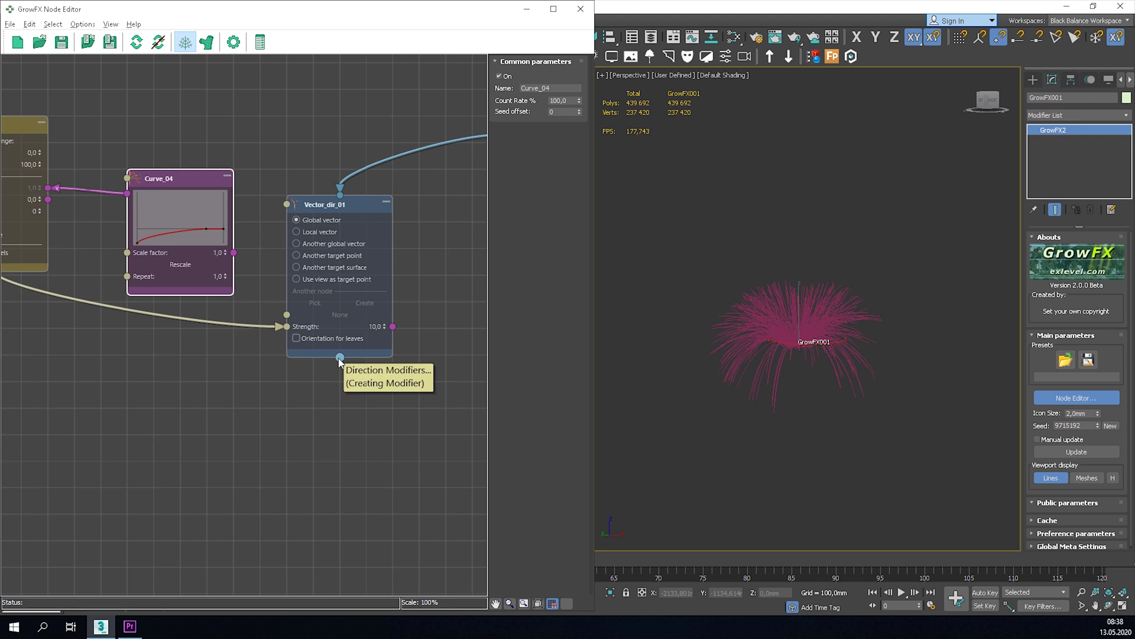
left_click_drag(340, 358, 349, 408)
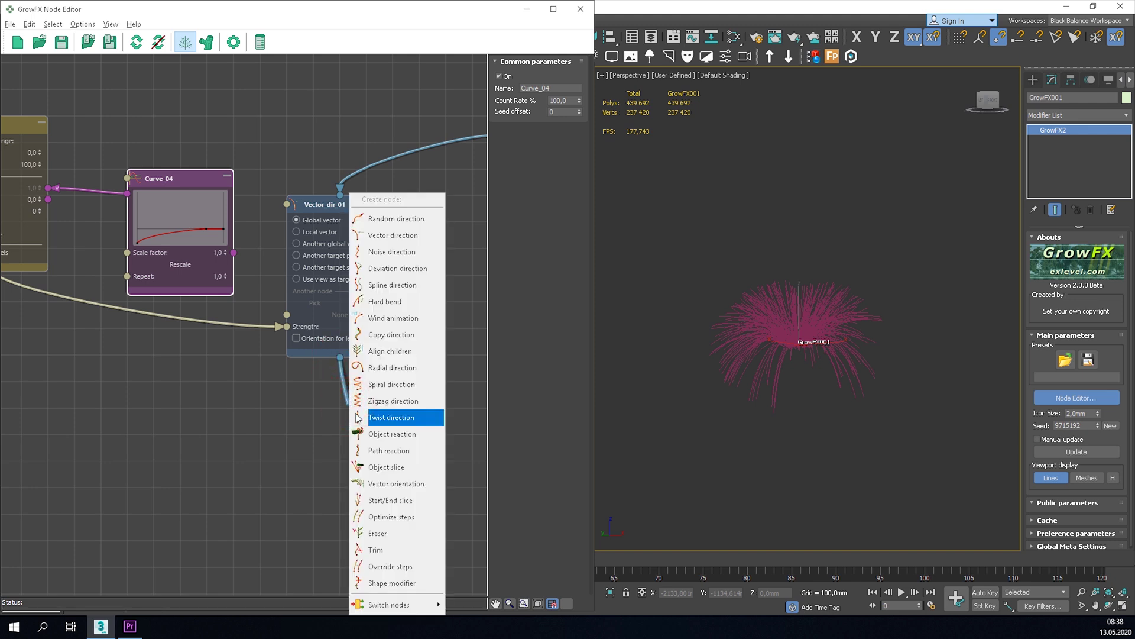
left_click(422, 220)
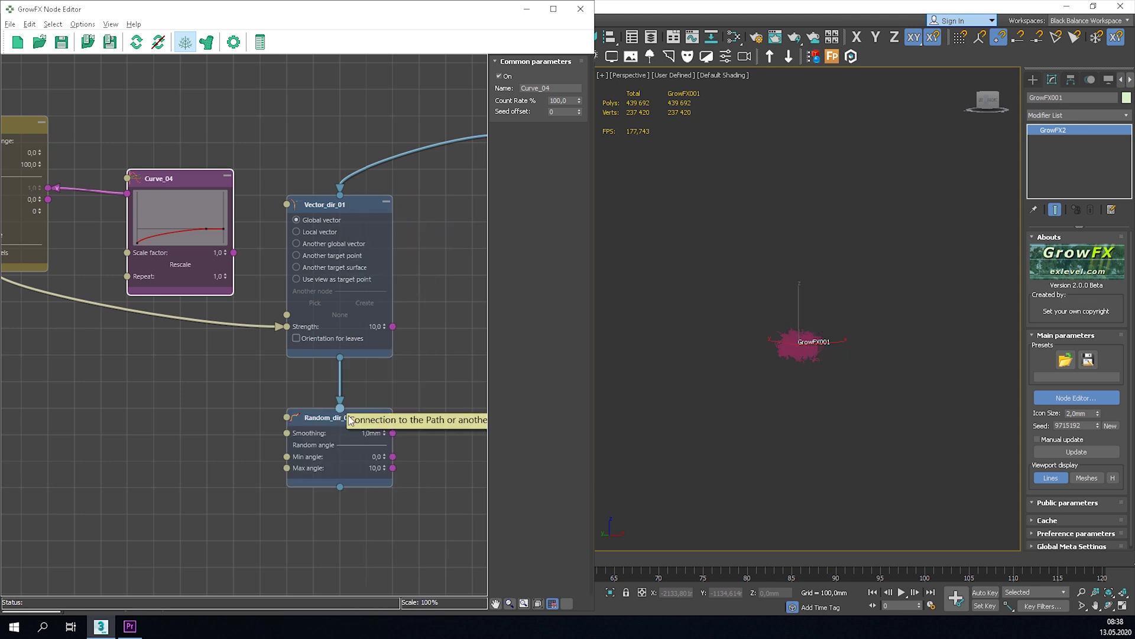
Display the plant as meshes and inspect the blade geometry up close with edged faces
left_click(1087, 477)
scroll(813, 379, "up", 8)
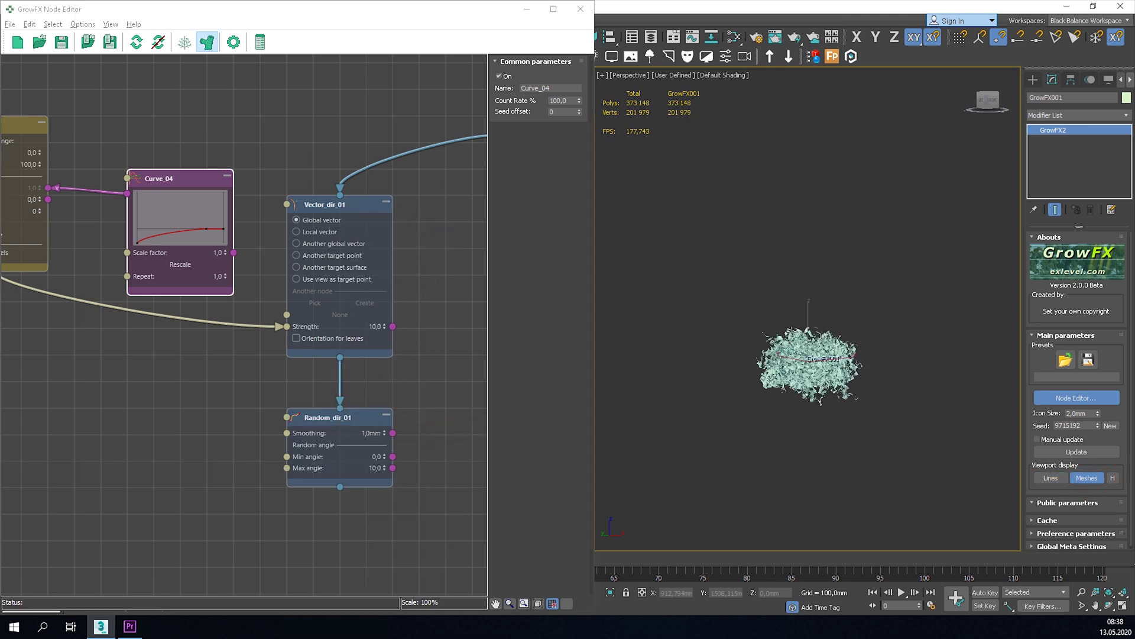
key("F4")
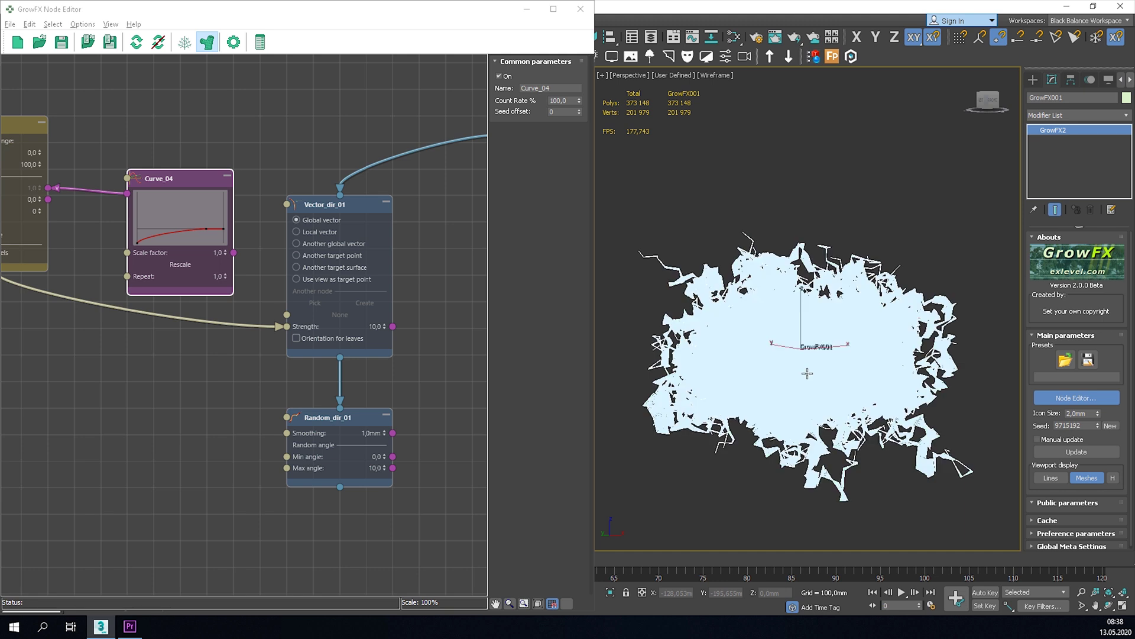
key("F4")
key("F4")
scroll(807, 373, "up", 6)
scroll(770, 453, "down", 10)
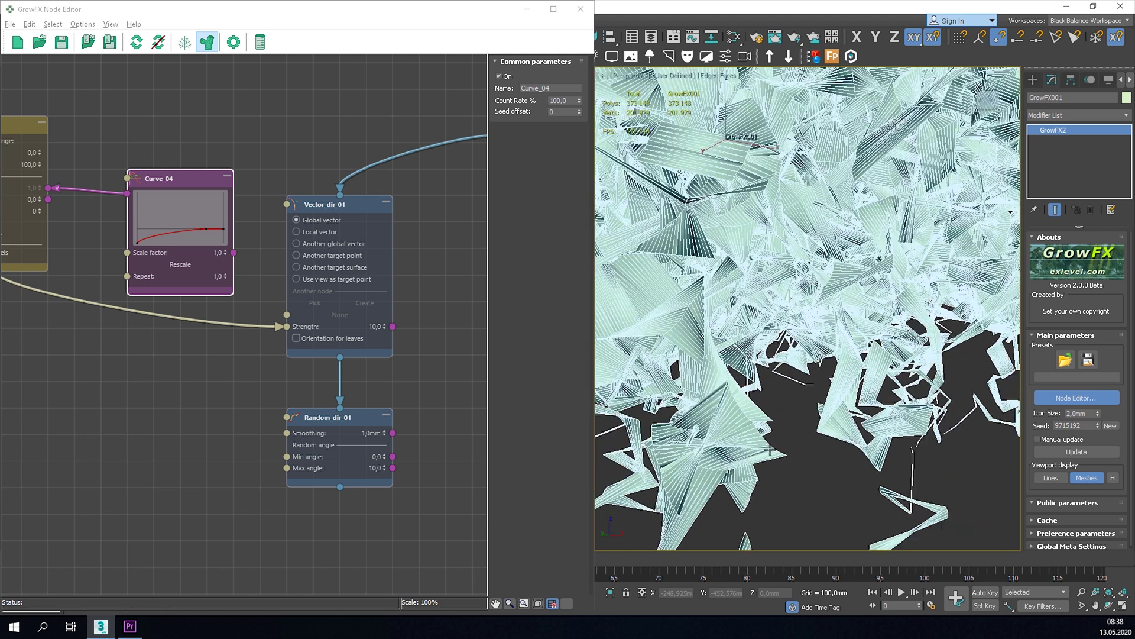
key("F4")
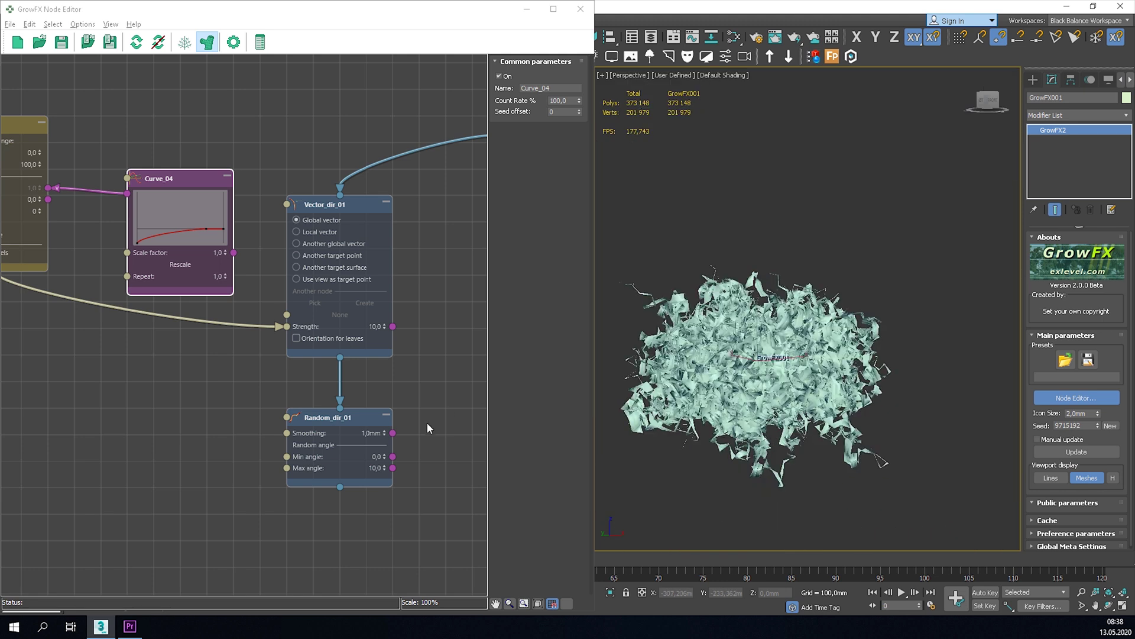
Lower the Random direction's Max angle to 0, then raise it to 2
left_click_drag(388, 470, 386, 502)
right_click(384, 468)
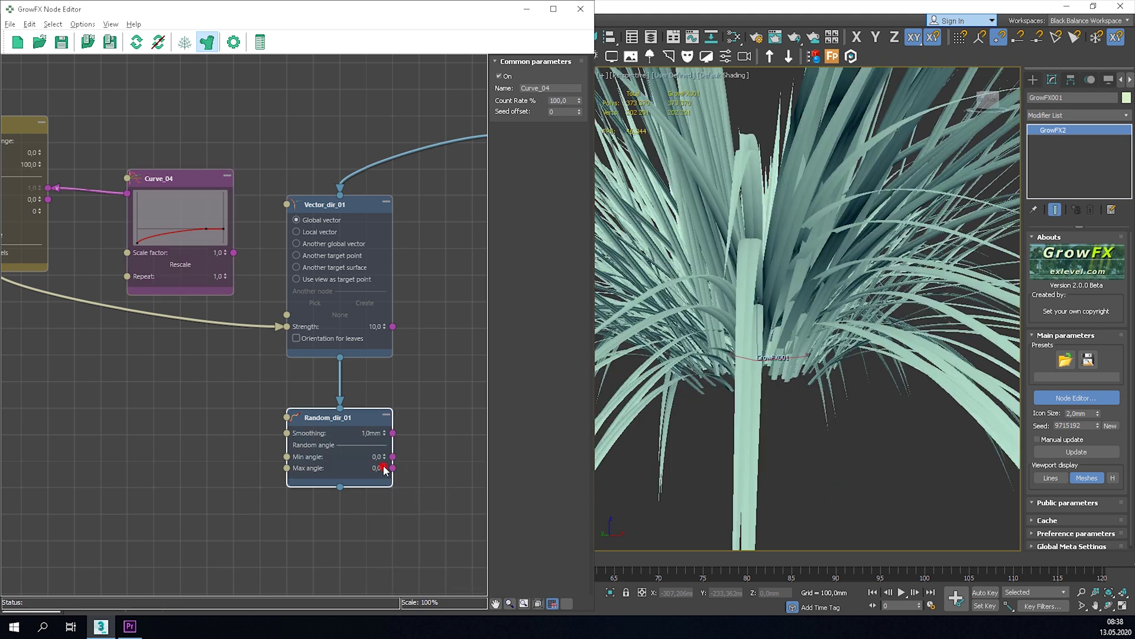
left_click(385, 466)
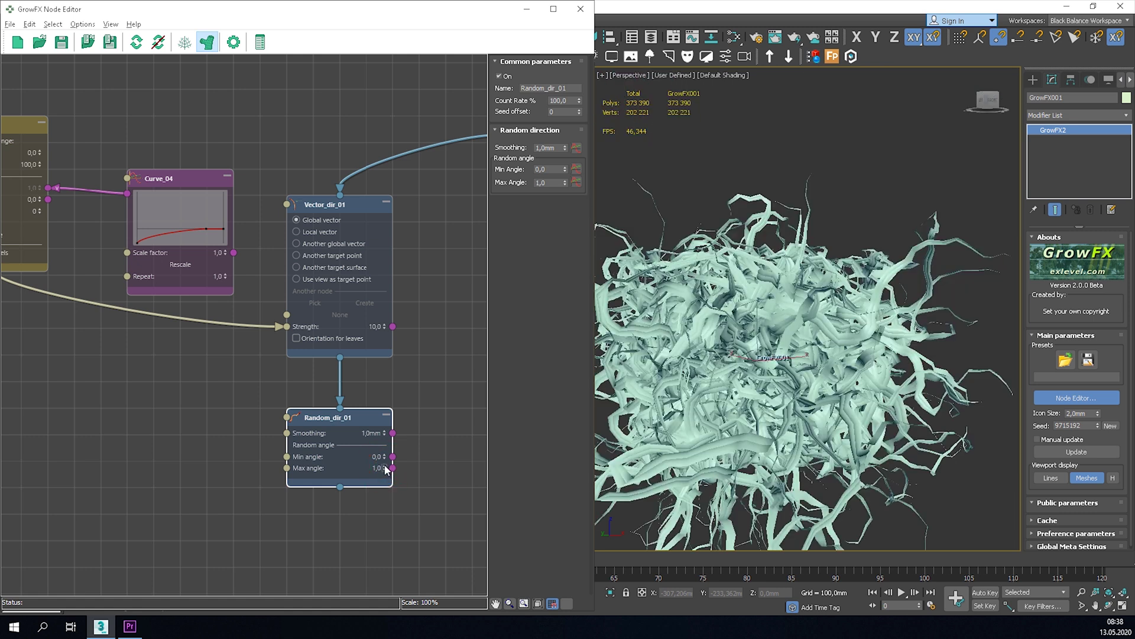
left_click(385, 466)
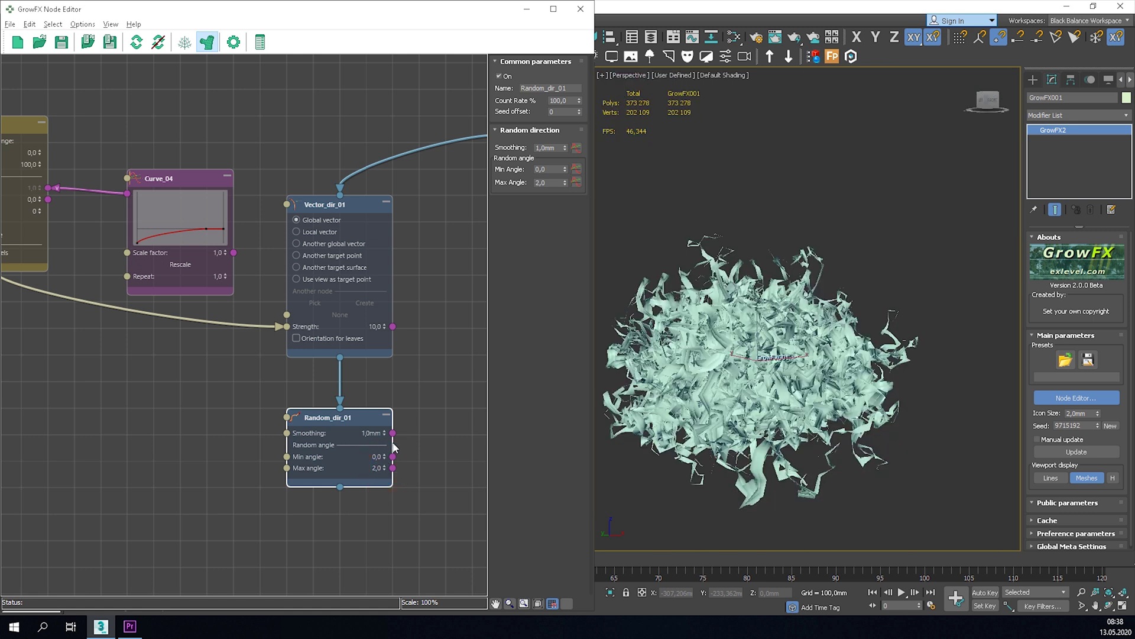
Try a Smoothing of about 4.2 mm on the Random direction node, then set it to 50 mm
left_click_drag(385, 432, 388, 239)
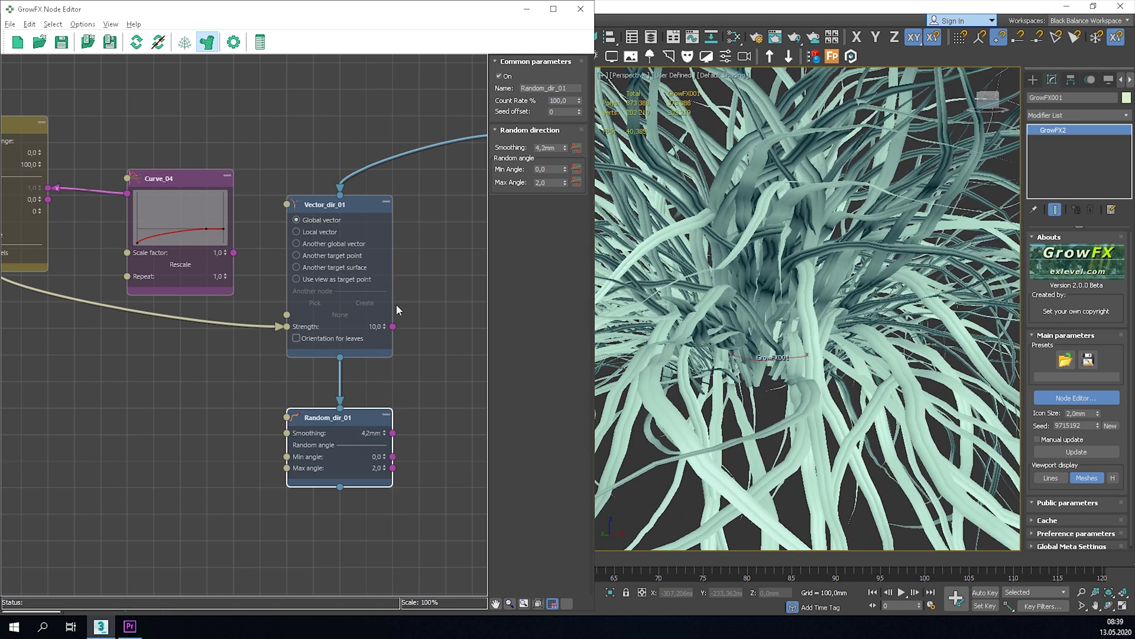
left_click(372, 434)
type("50")
key("Return")
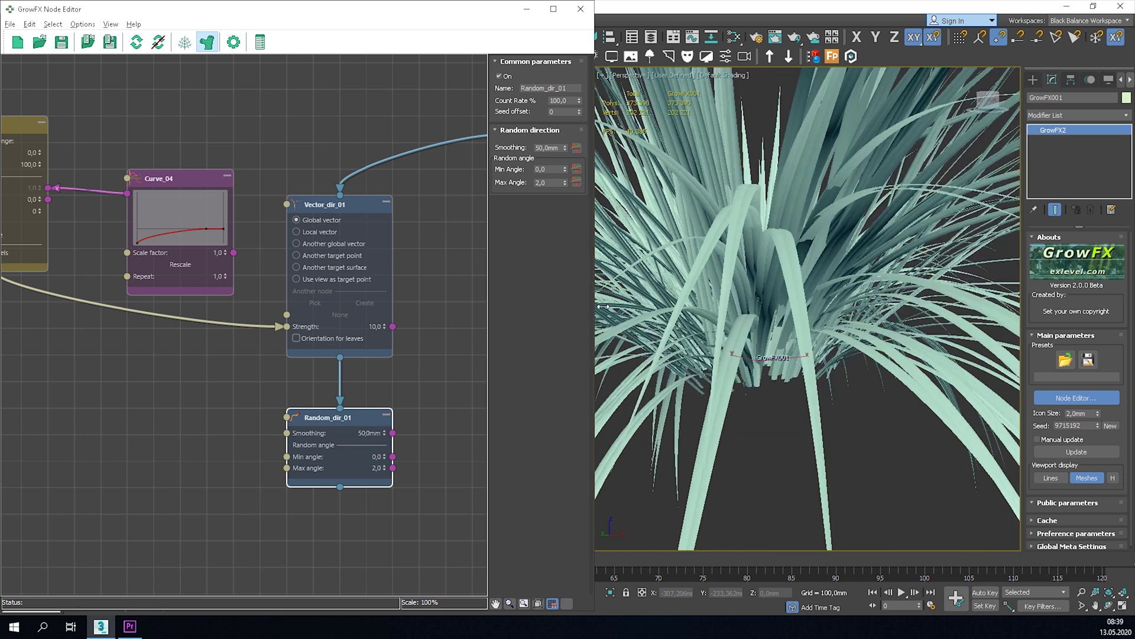
scroll(756, 293, "down", 4)
middle_click_drag(803, 267, 785, 368, "alt")
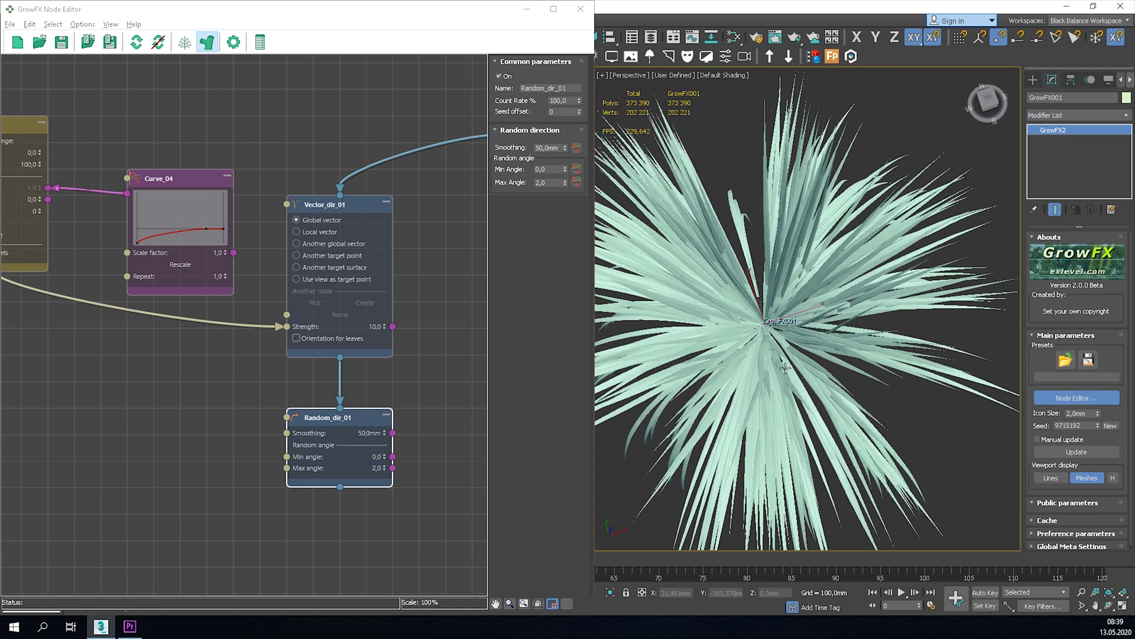
Try a Max angle of 21 on the Random direction node, then set it to 12
left_click_drag(384, 470, 386, 456)
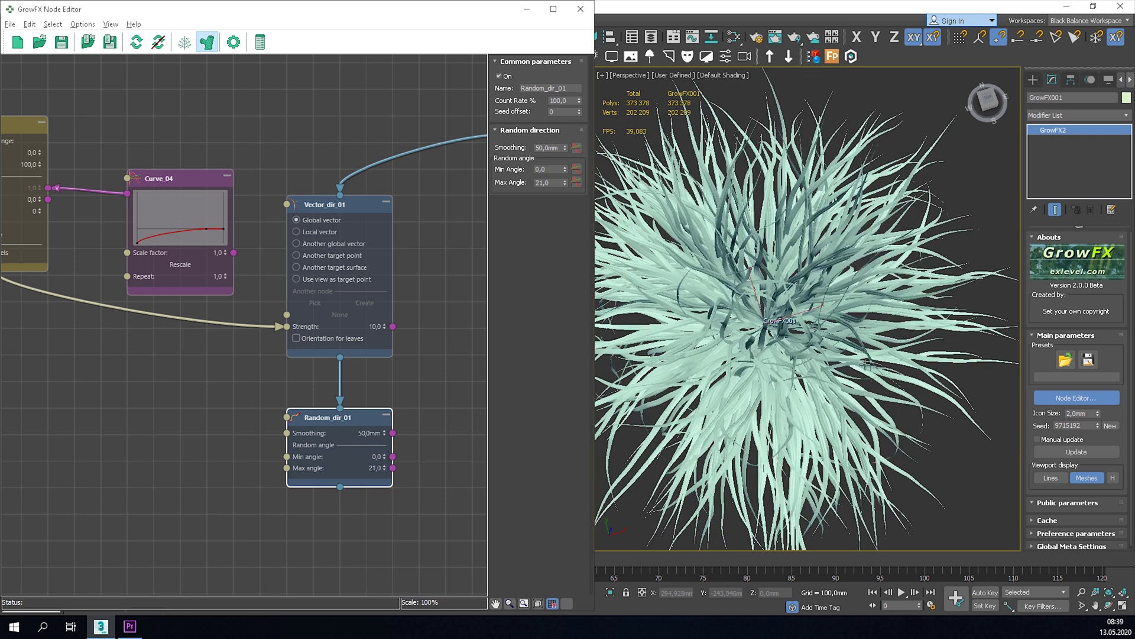
middle_click_drag(822, 381, 823, 303, "alt")
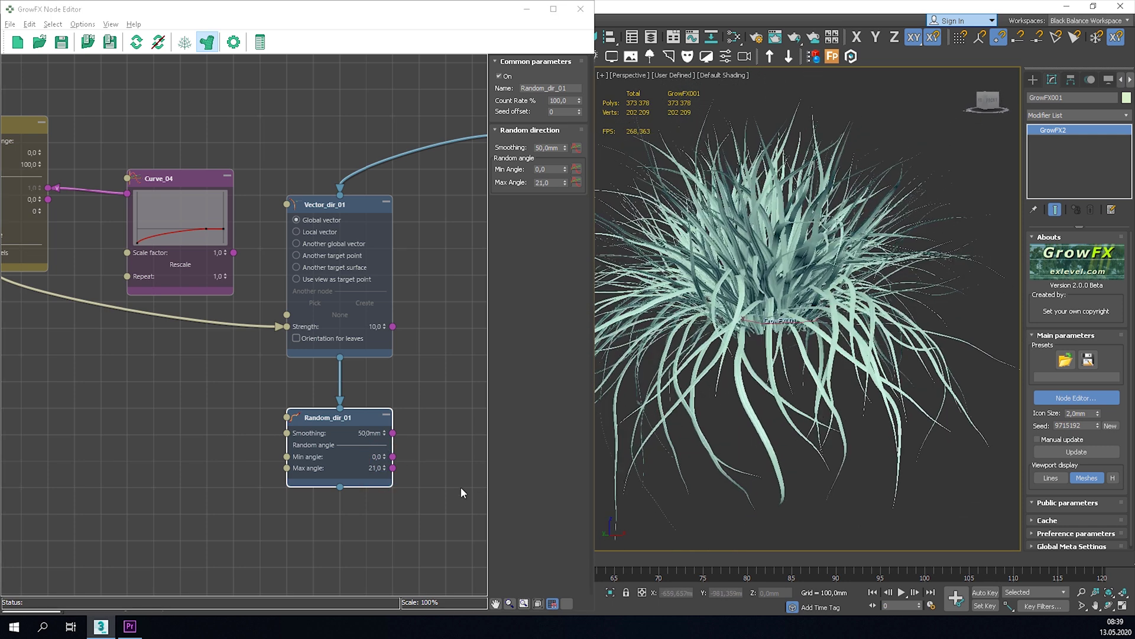
double_click(380, 468)
type("12")
key("Return")
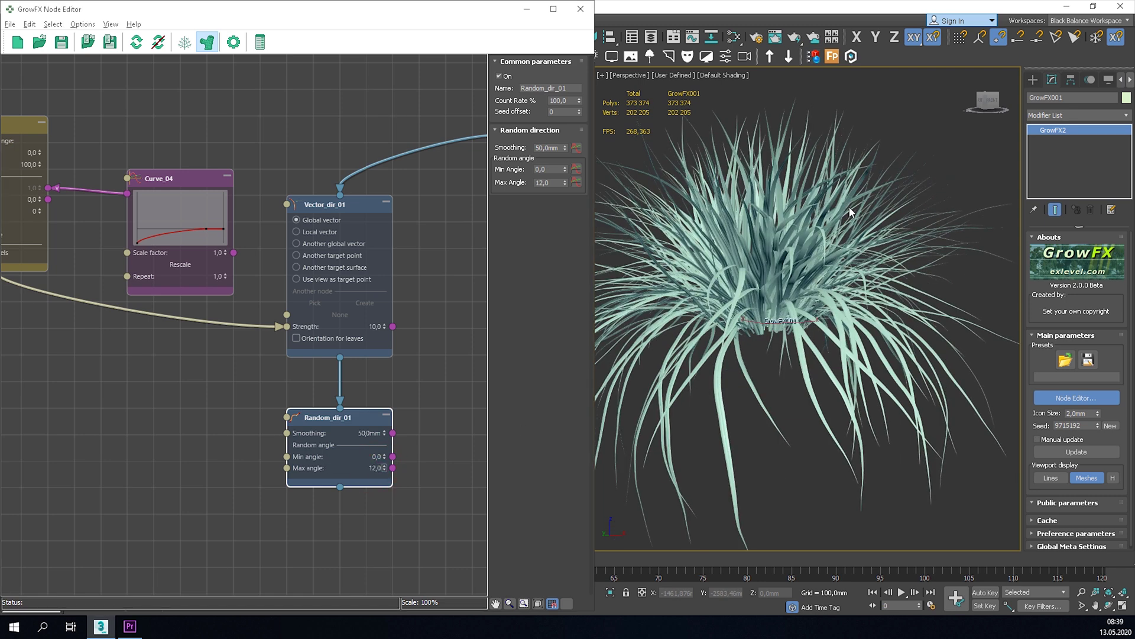
middle_click_drag(850, 212, 823, 256, "alt")
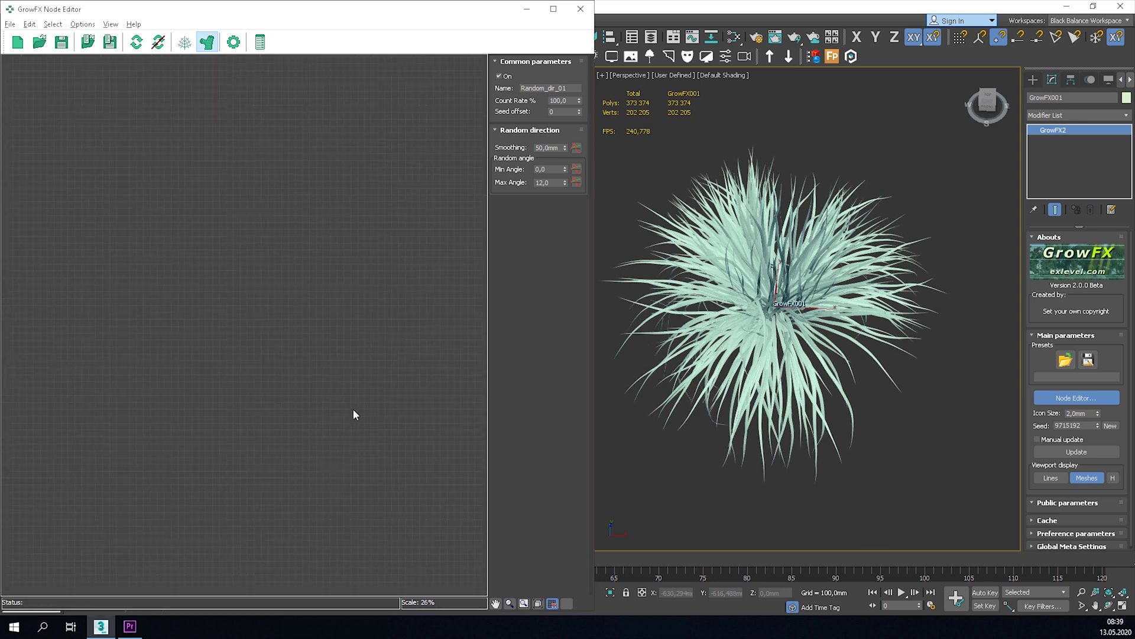
Create another Affect node from the red node that feeds the existing Affect nodes and place it directly below Affect_02
left_click(539, 603)
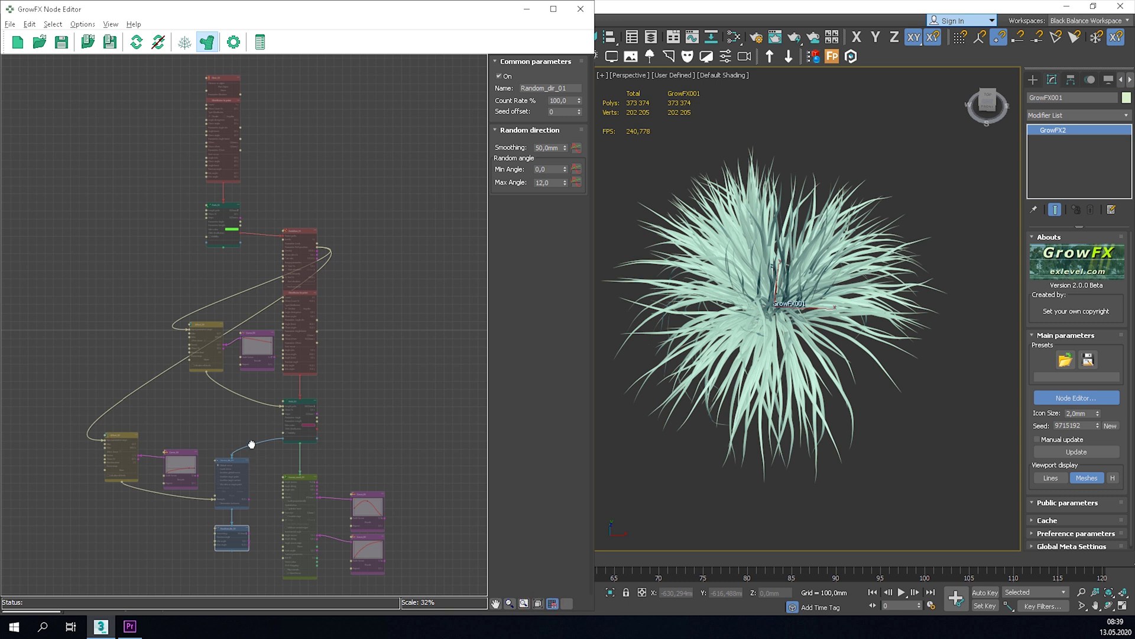
scroll(337, 157, "up", 5)
left_click_drag(337, 157, 213, 383)
scroll(376, 154, "down", 3)
left_click(233, 408)
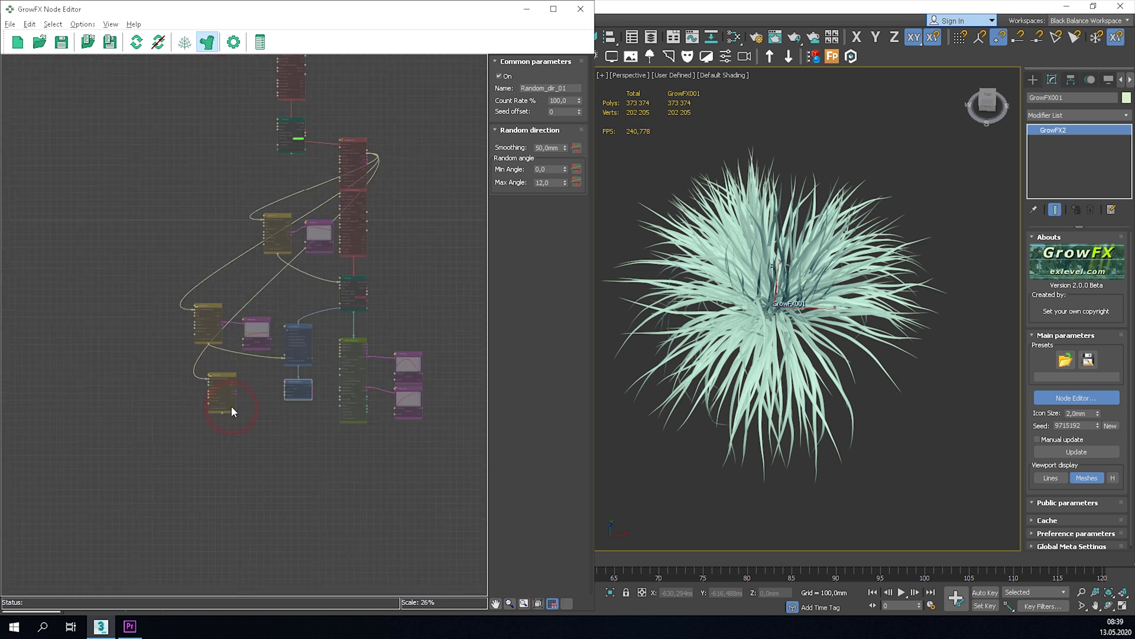
scroll(232, 405, "up", 6)
scroll(207, 360, "down", 1)
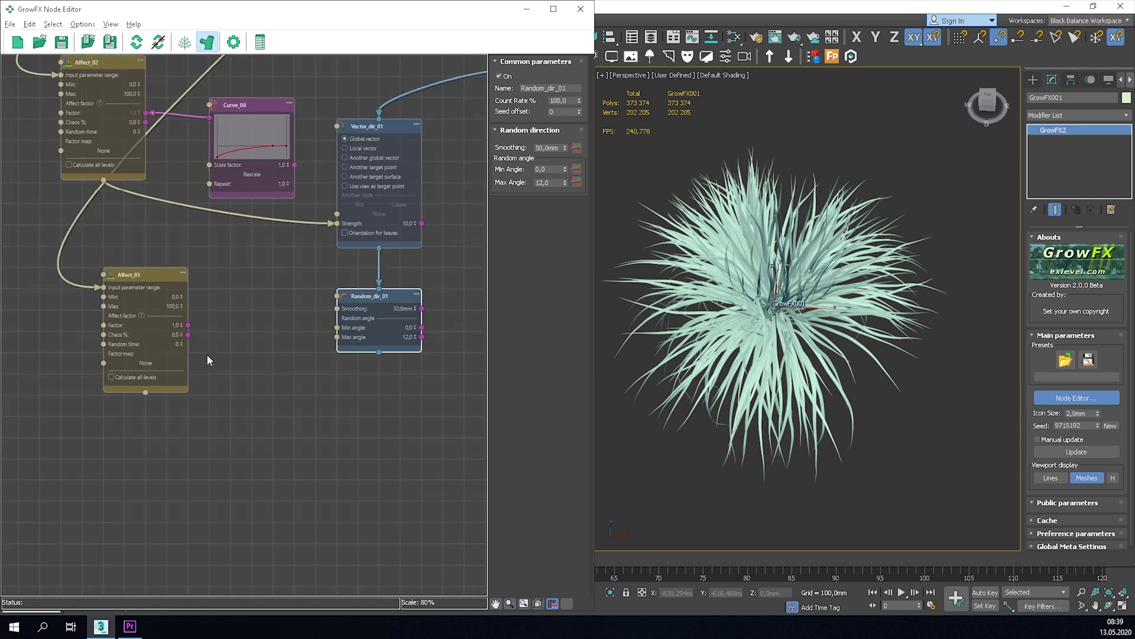
left_click_drag(162, 278, 120, 214)
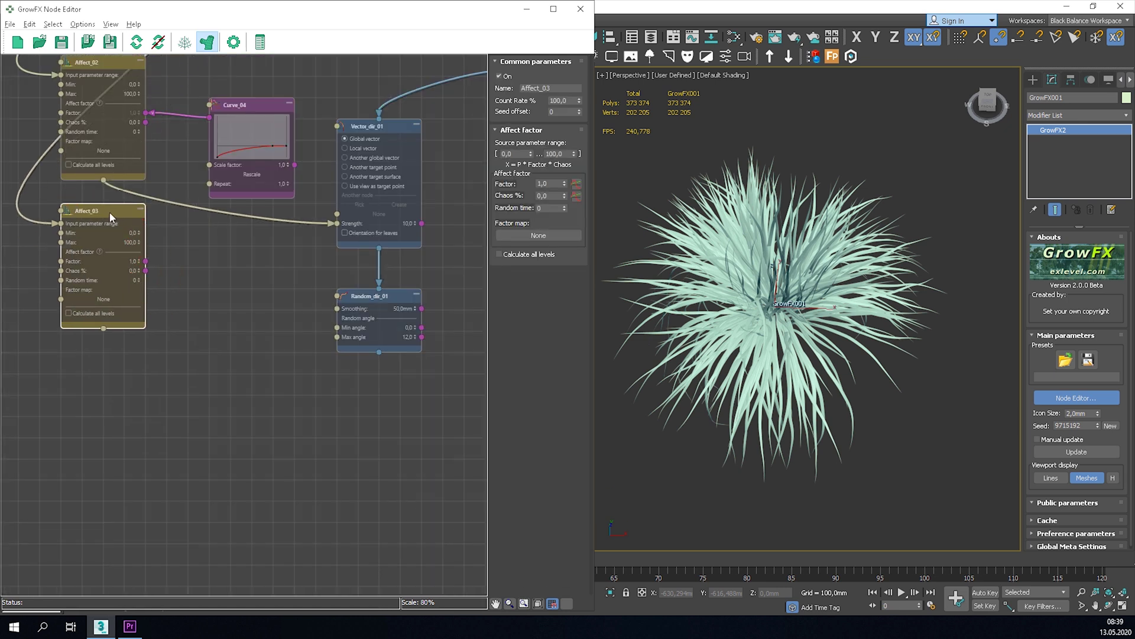
Connect Affect_03 to the Random direction's Max angle and add a Curve as Factor node to its Factor
left_click_drag(104, 325, 338, 342)
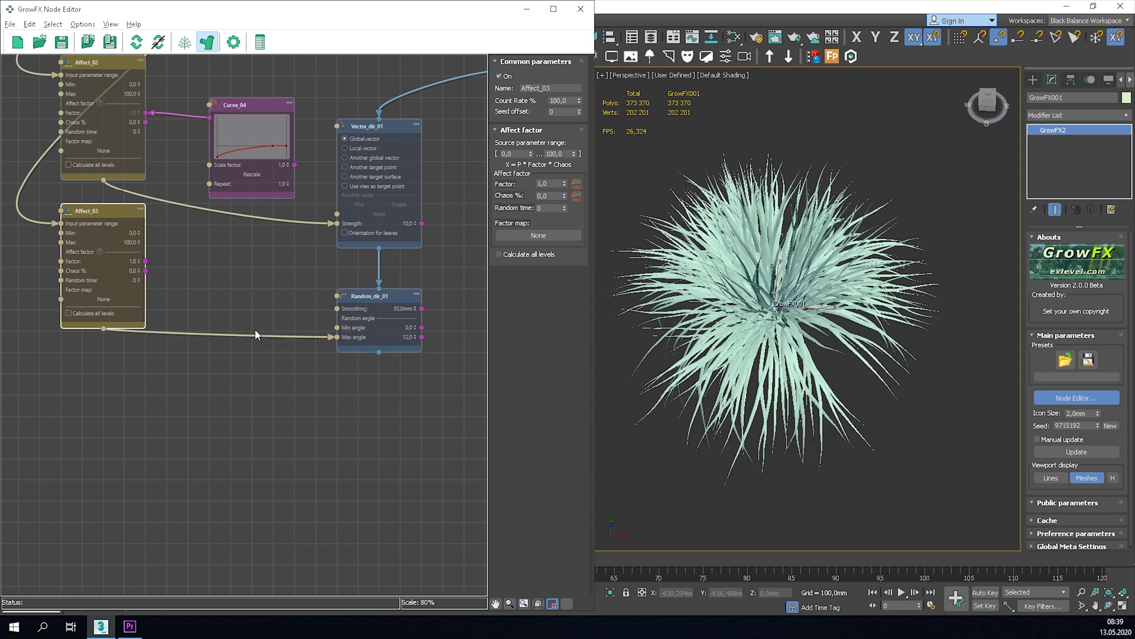
left_click(148, 264)
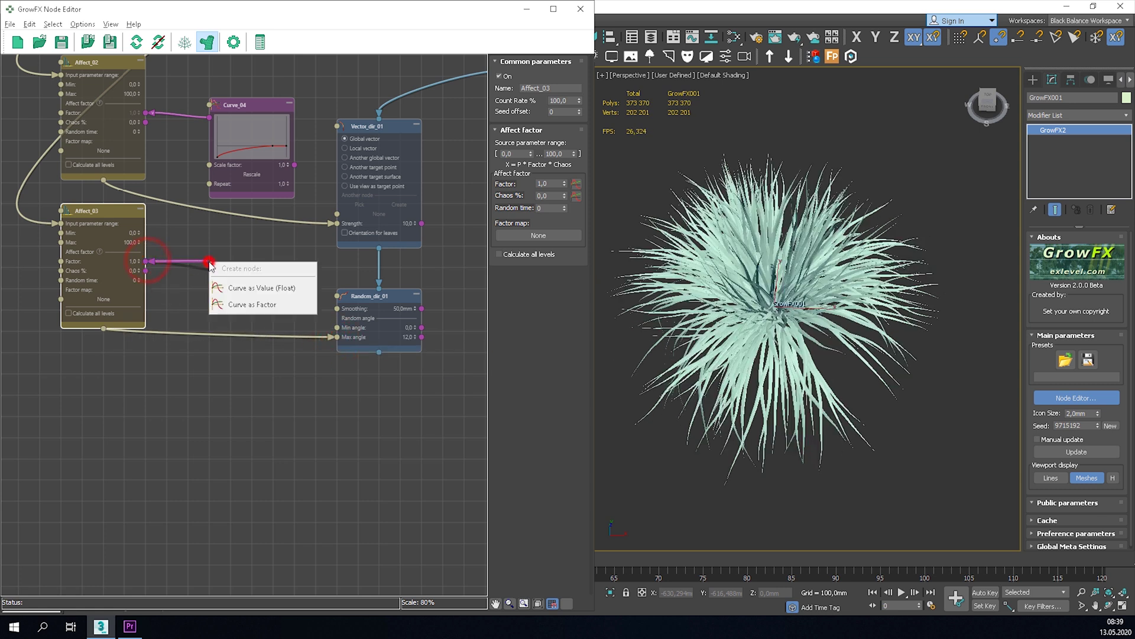
left_click(242, 309)
scroll(239, 294, "up", 2)
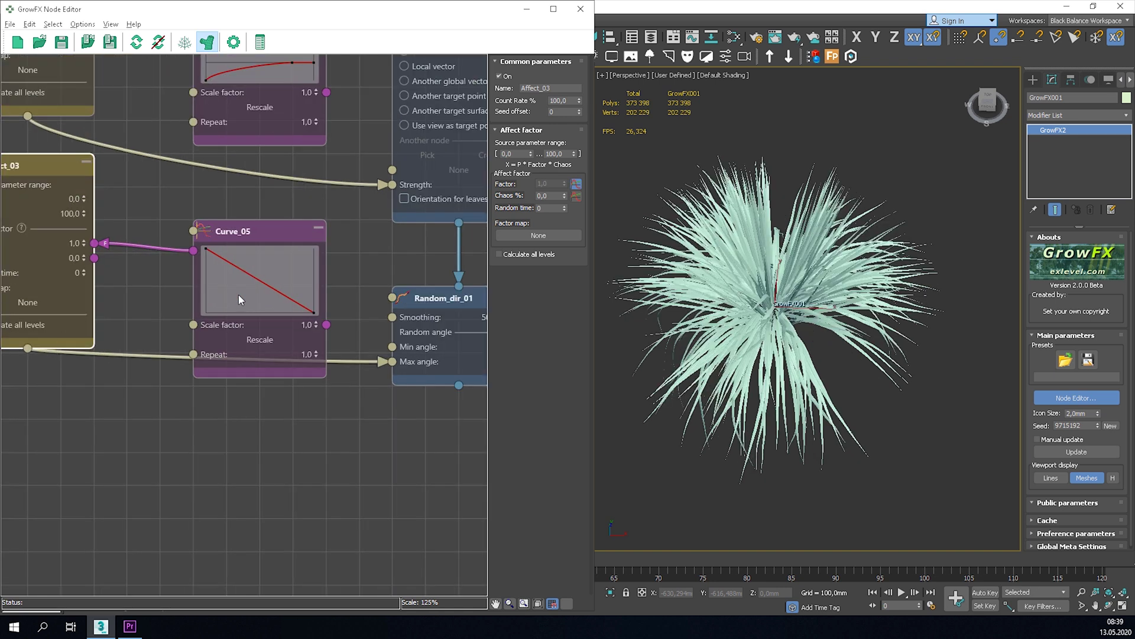
left_click_drag(247, 233, 247, 201)
Reverse the new Factor curve by lowering its start point to about 0 and raising its end point to about 0.99
middle_click_drag(733, 357, 902, 363, "alt")
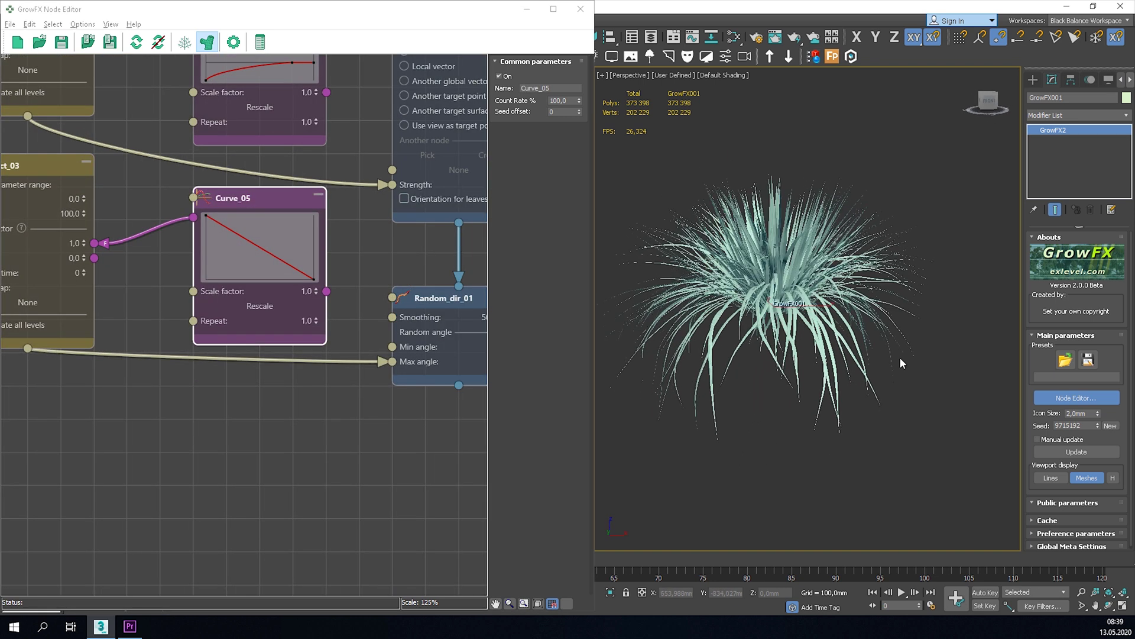
double_click(251, 214)
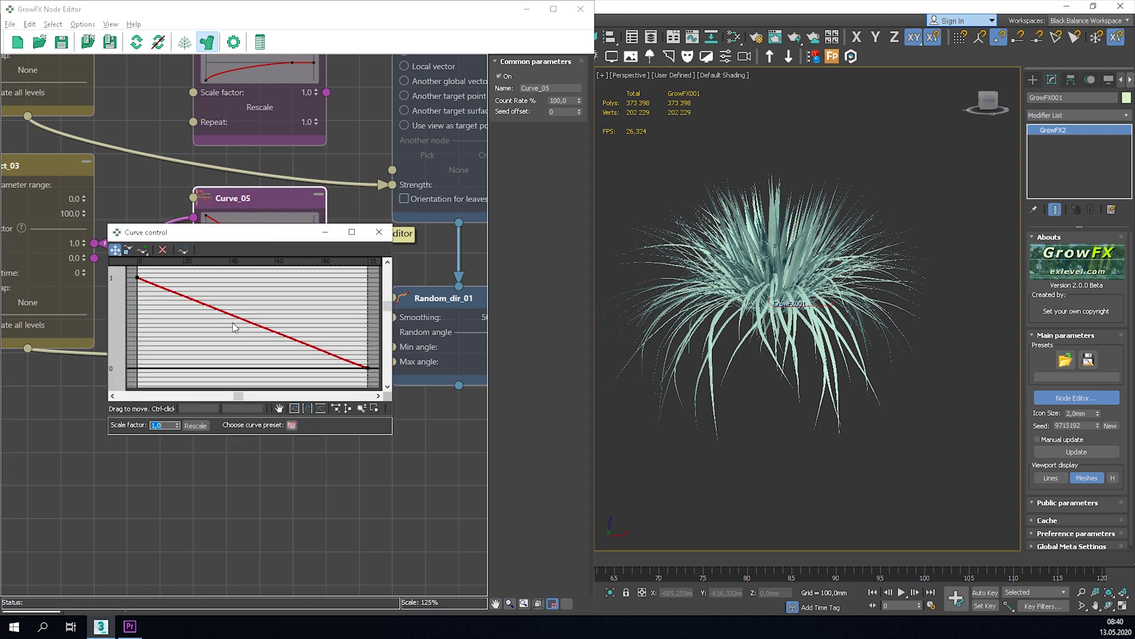
left_click_drag(139, 277, 137, 368)
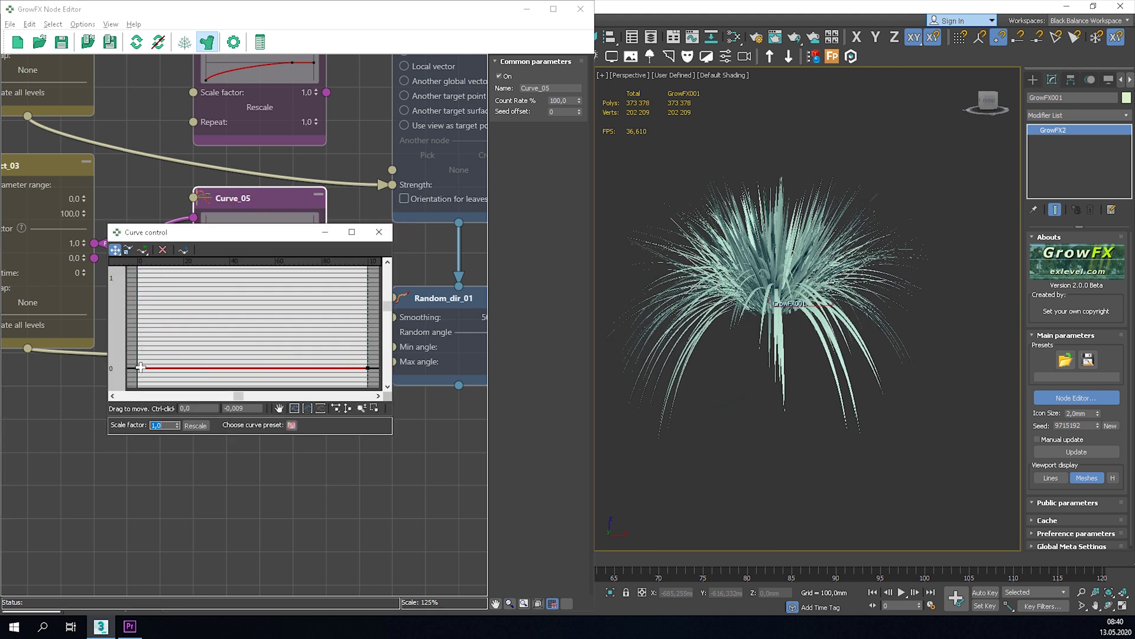
left_click_drag(364, 369, 376, 276)
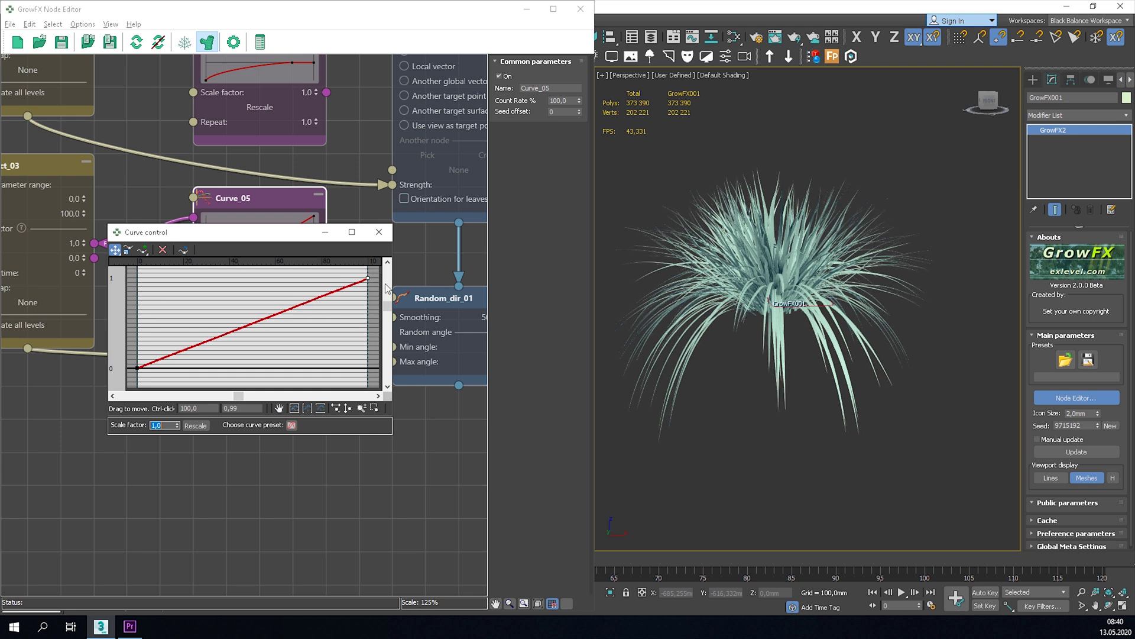
middle_click_drag(836, 270, 832, 297, "alt")
Give the curve's end and start points Bezier-Corner handles and flatten both handles into a smooth S-shaped rise
right_click(363, 277)
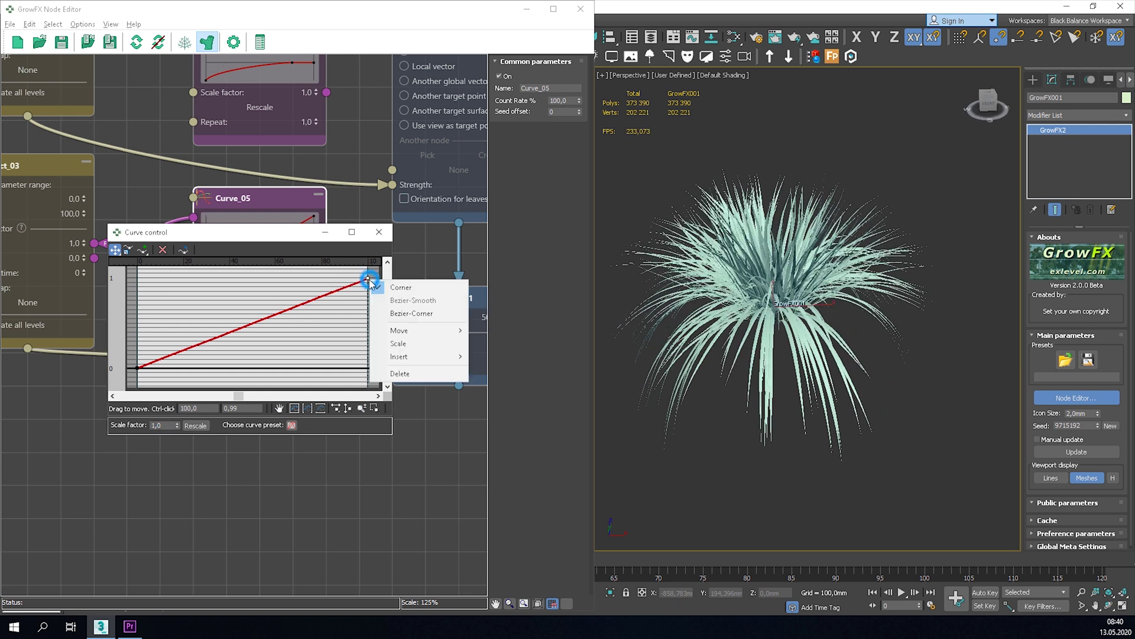
left_click(394, 318)
left_click_drag(309, 298, 237, 315)
right_click(137, 367)
left_click(233, 398)
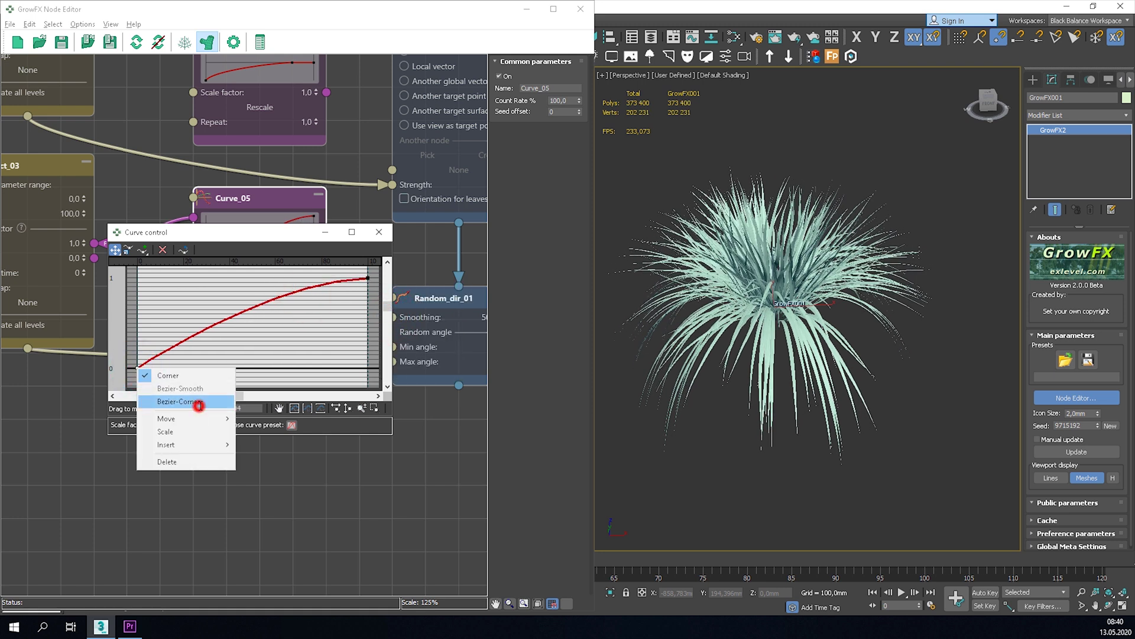
left_click_drag(195, 345, 248, 360)
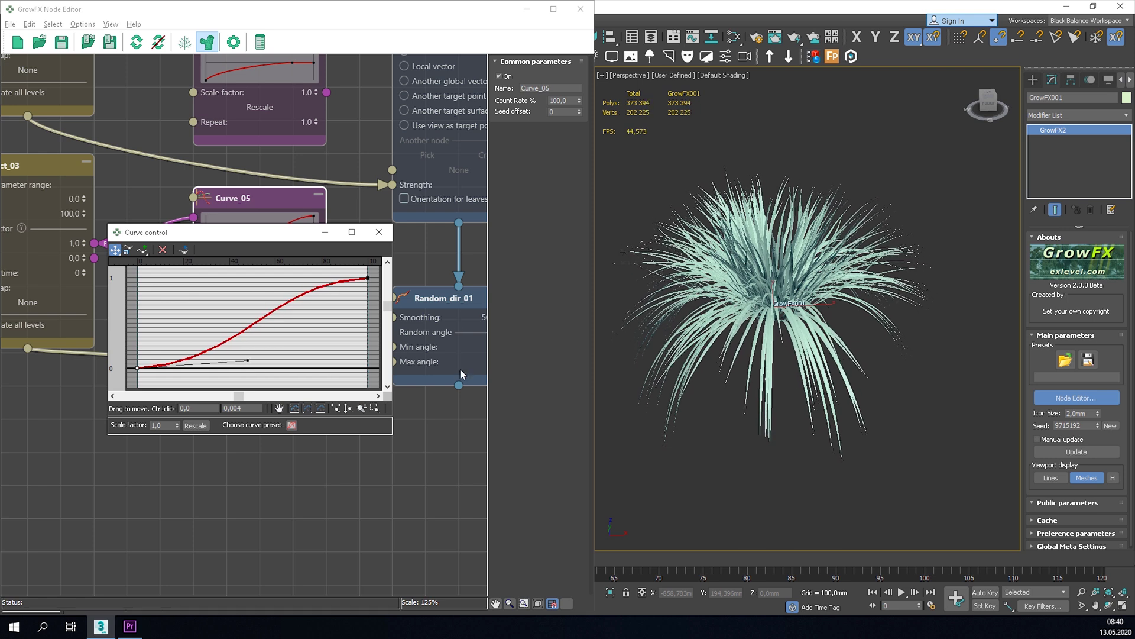
Examine the random bending of the grass blades from the side, from above and up close
middle_click_drag(796, 371, 758, 279, "alt")
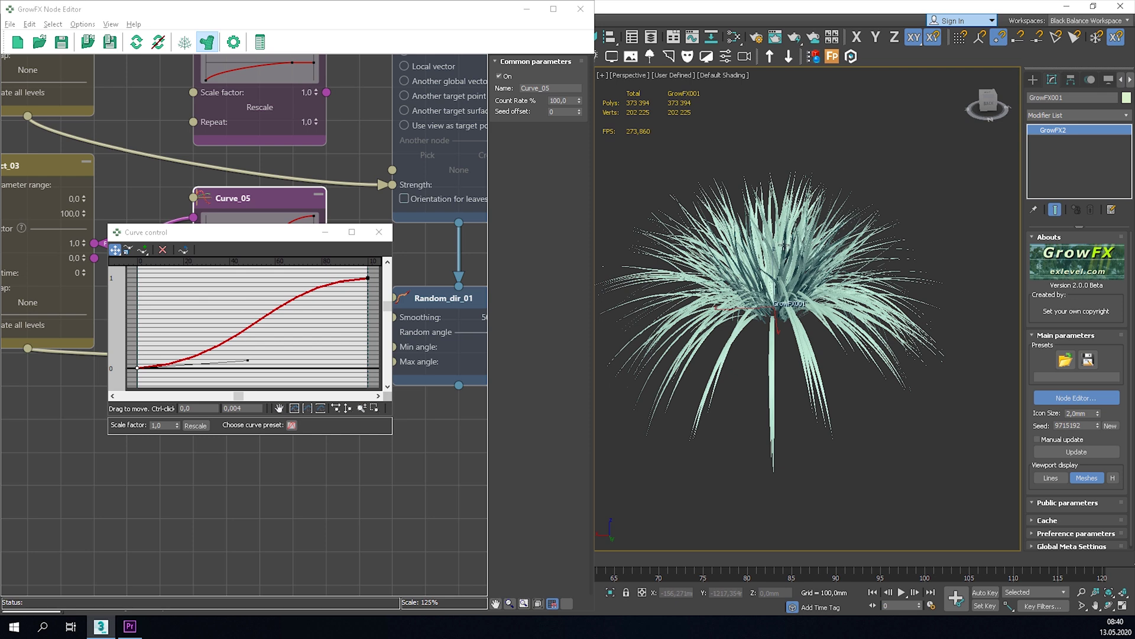
middle_click_drag(757, 276, 681, 208, "alt")
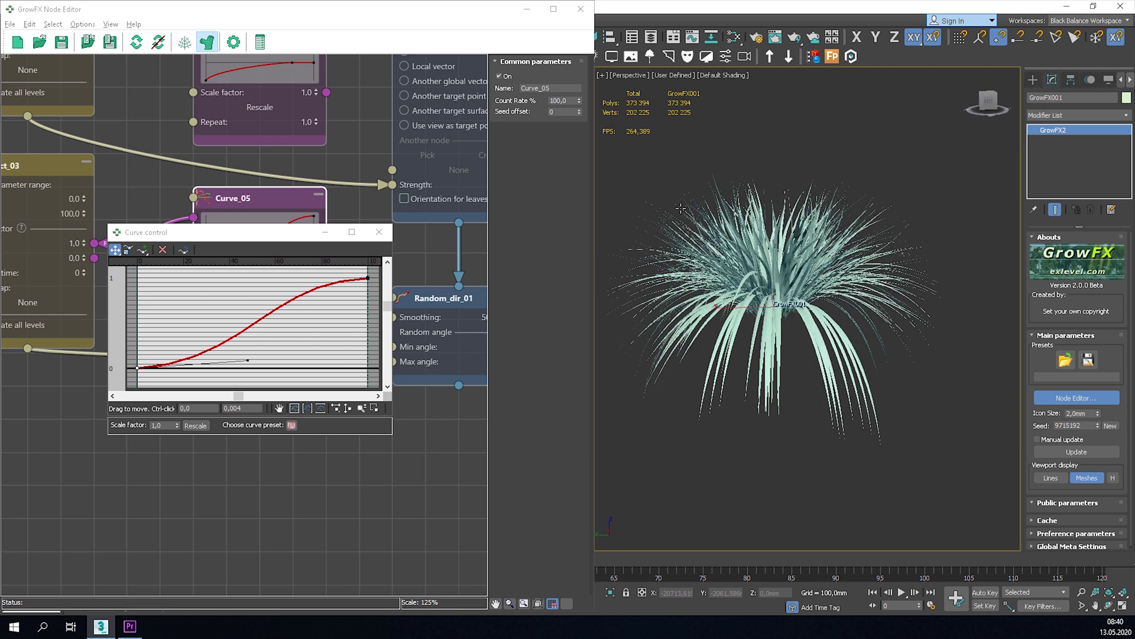
scroll(769, 314, "up", 5)
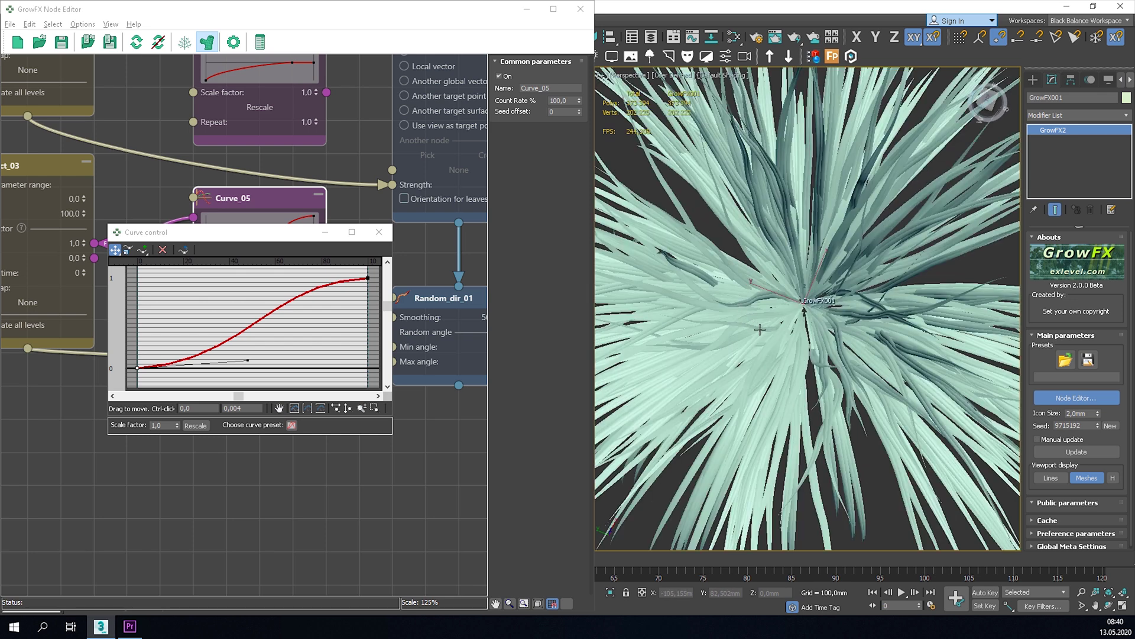
middle_click_drag(839, 368, 750, 329, "alt")
scroll(837, 311, "down", 5)
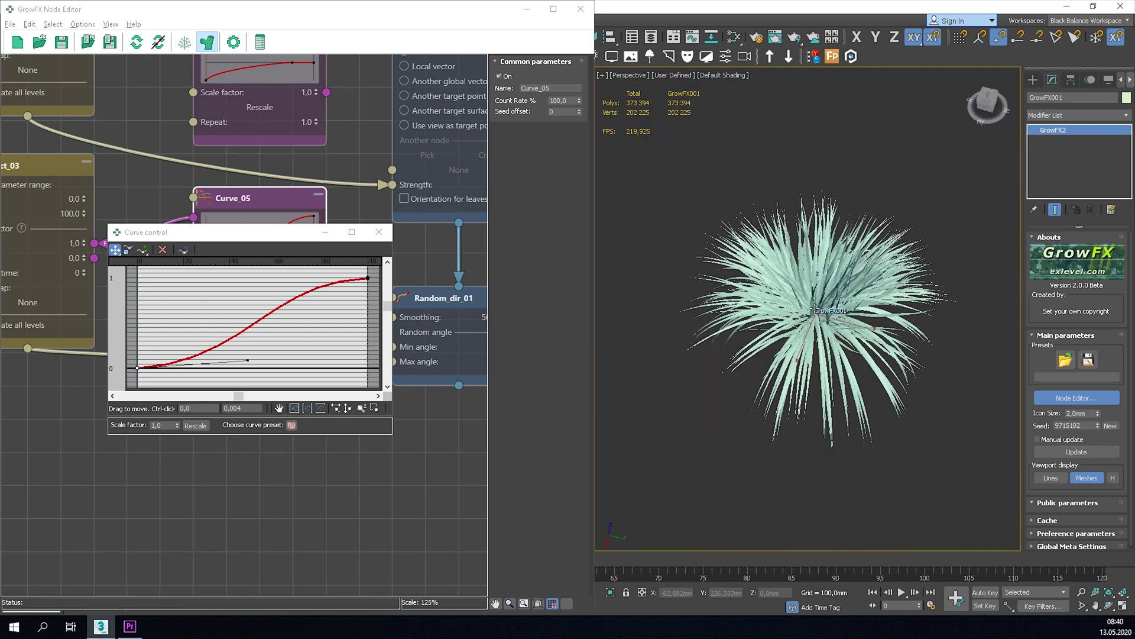
Close the curve editor and add a Noise direction node after the Random direction node
middle_click_drag(836, 311, 838, 268, "alt")
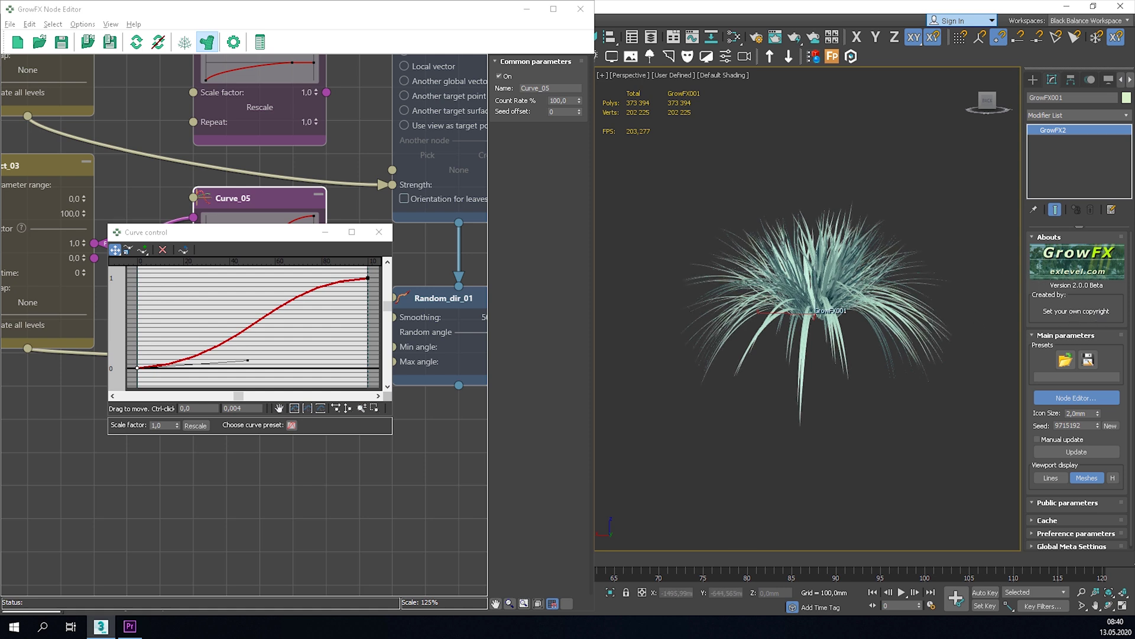
left_click(380, 233)
middle_click_drag(361, 286, 305, 225)
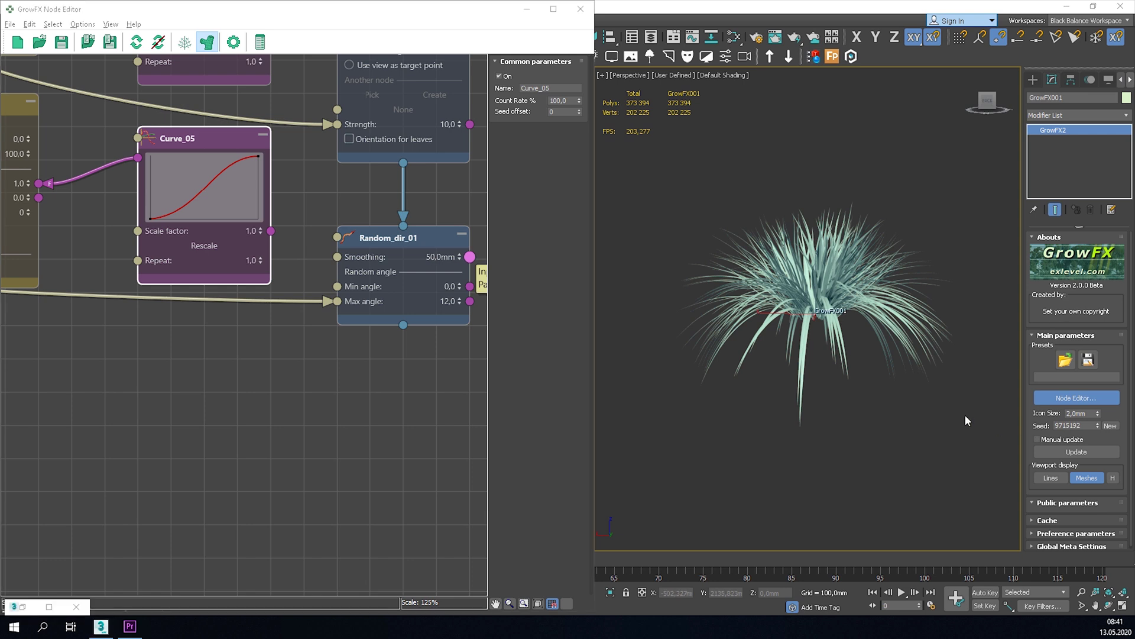
scroll(826, 352, "up", 5)
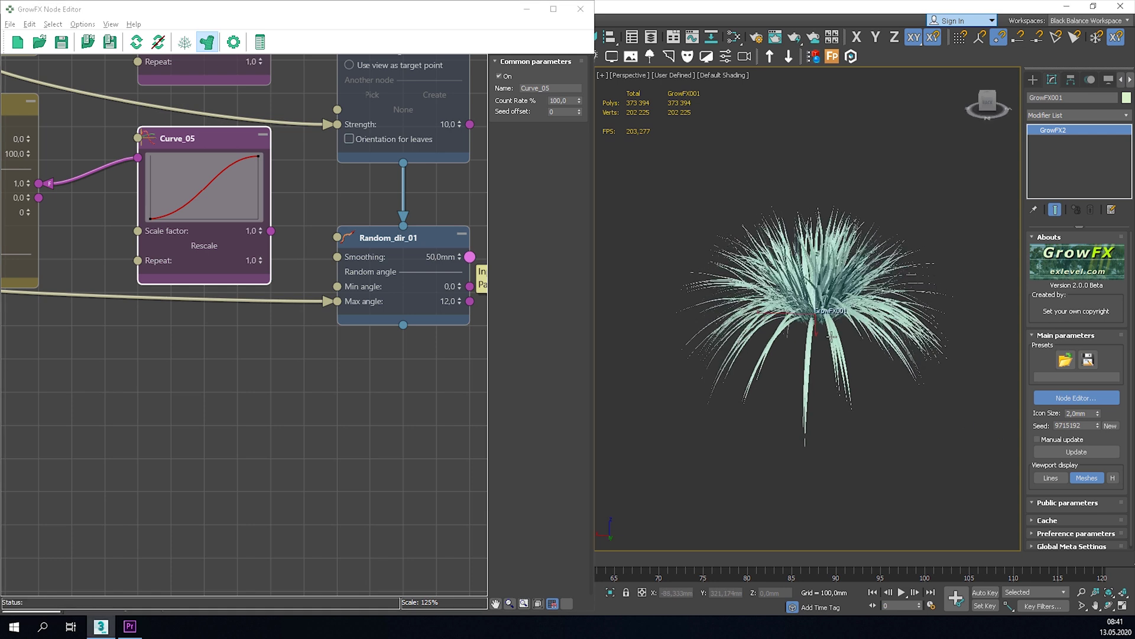
scroll(827, 353, "down", 5)
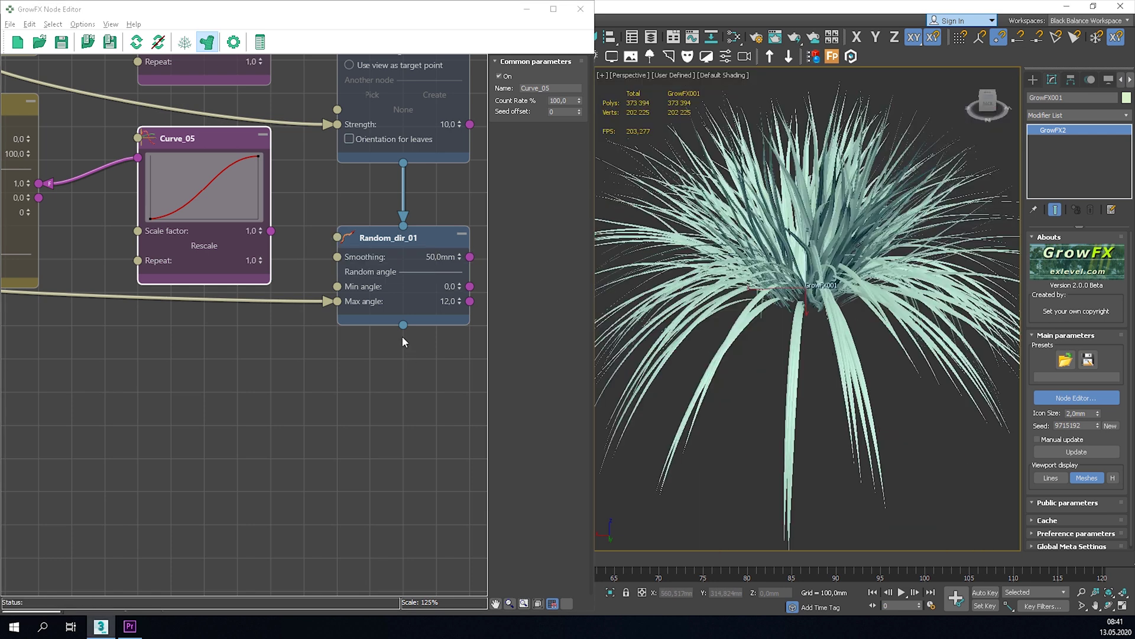
left_click_drag(403, 325, 405, 347)
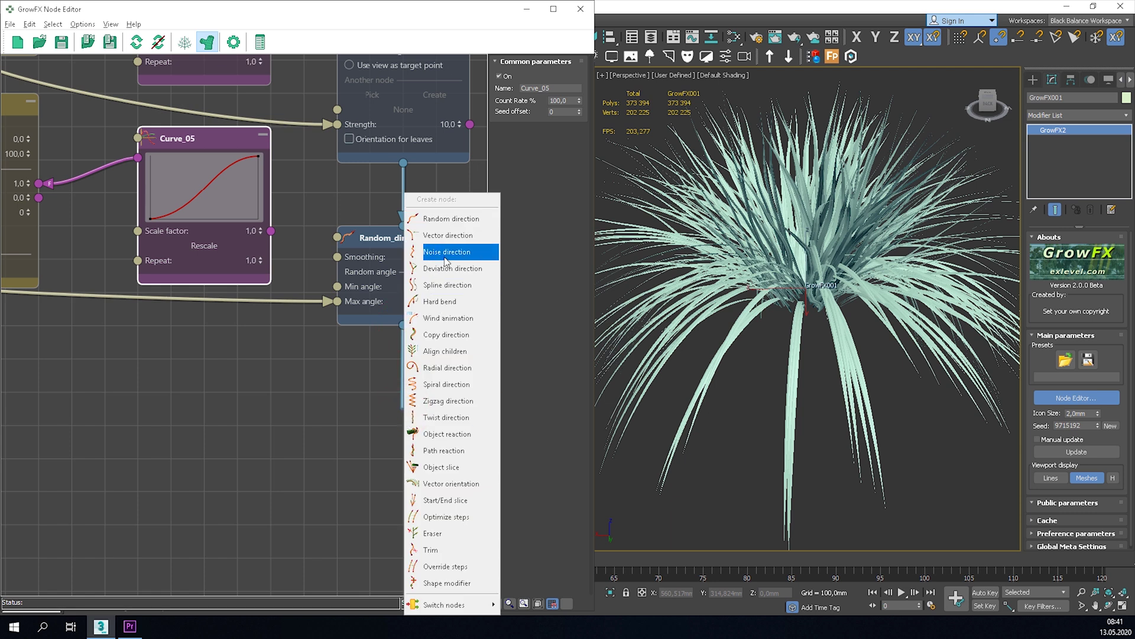
left_click(445, 255)
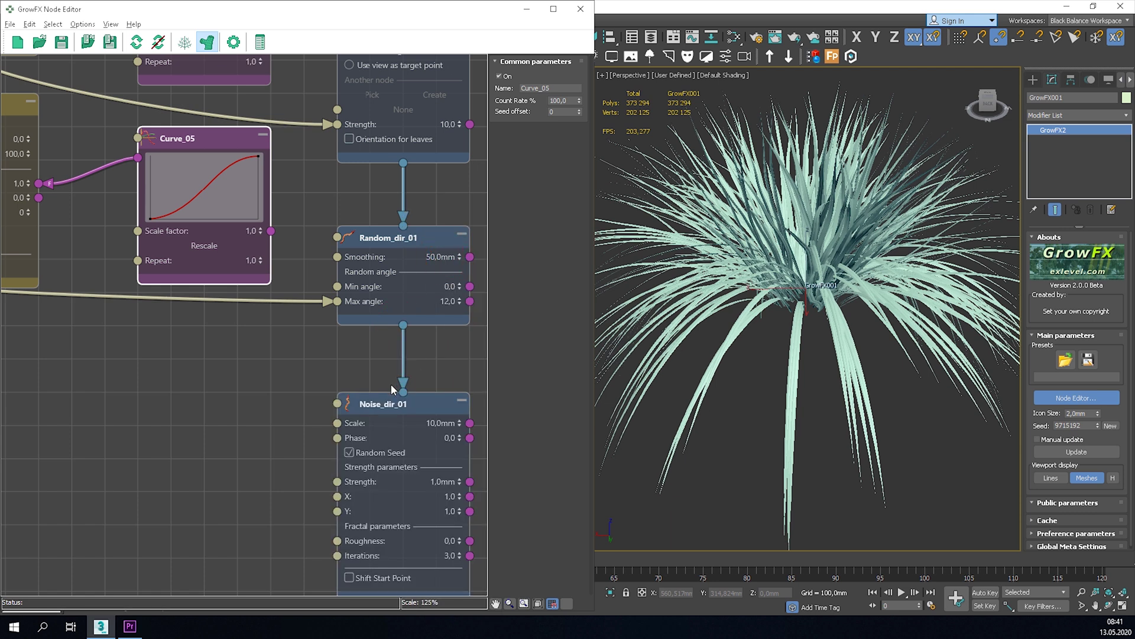
Try a Strength of about 7.69 mm on the Noise direction node and inspect the blades' waviness up close
middle_click_drag(391, 380, 332, 293)
left_click(378, 312)
left_click(378, 313)
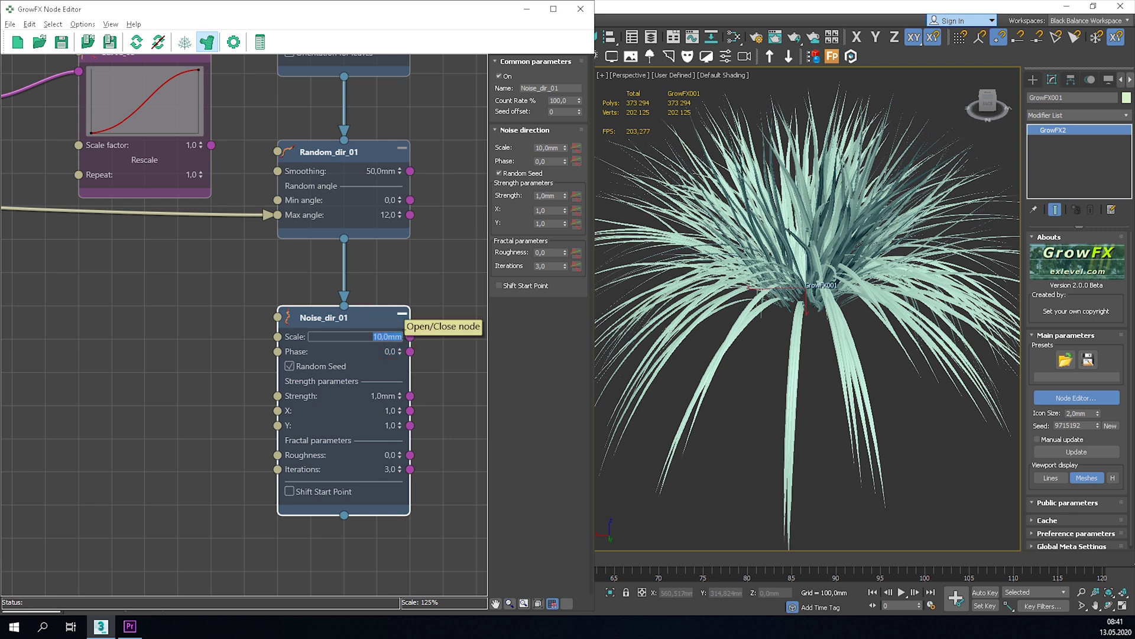
double_click(386, 336)
left_click(395, 367)
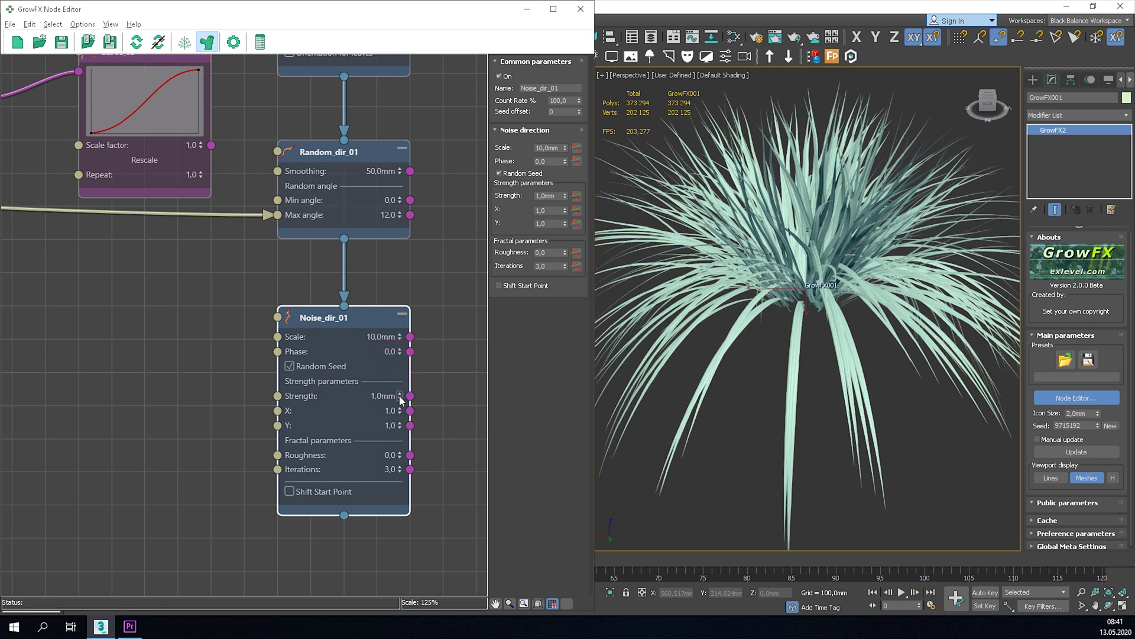
left_click_drag(400, 379, 371, 4)
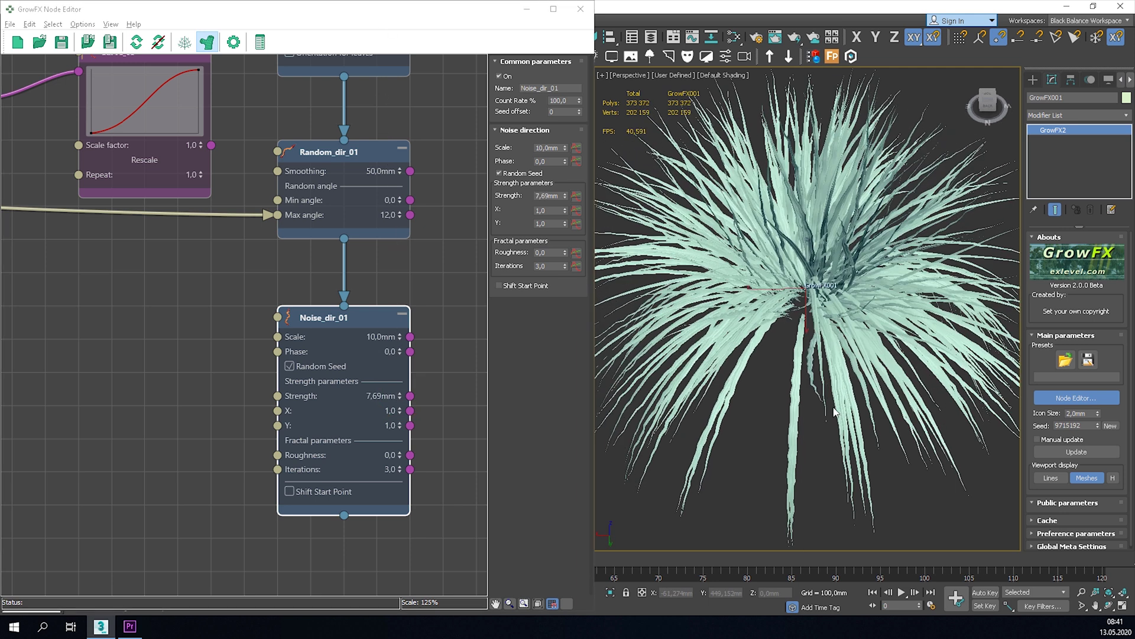
scroll(849, 426, "up", 4)
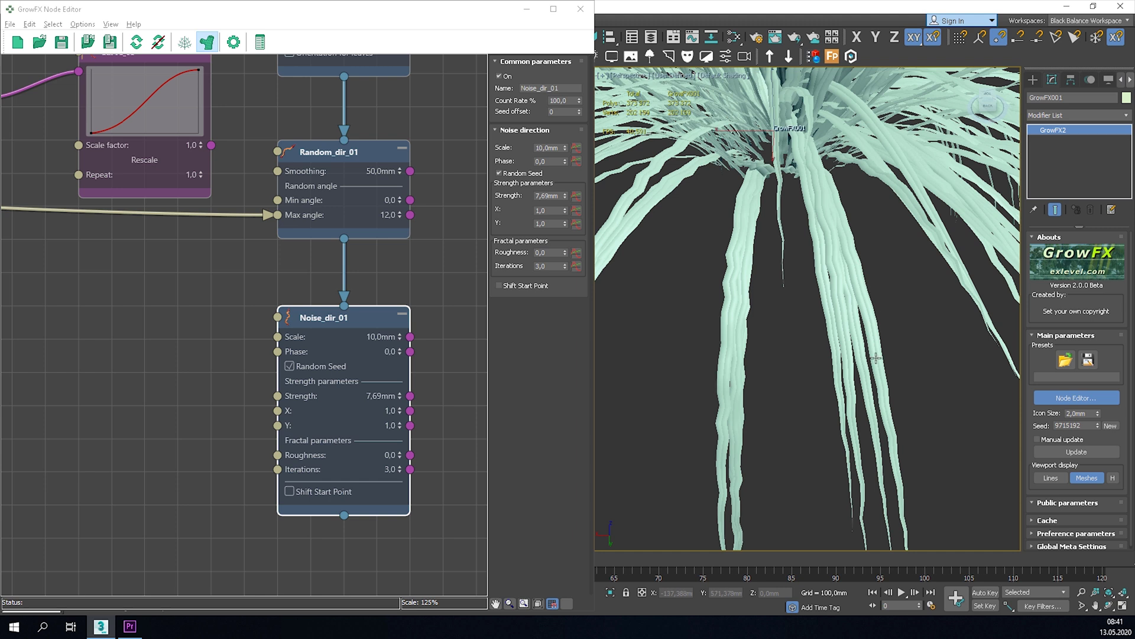
middle_click_drag(880, 390, 868, 385, "alt")
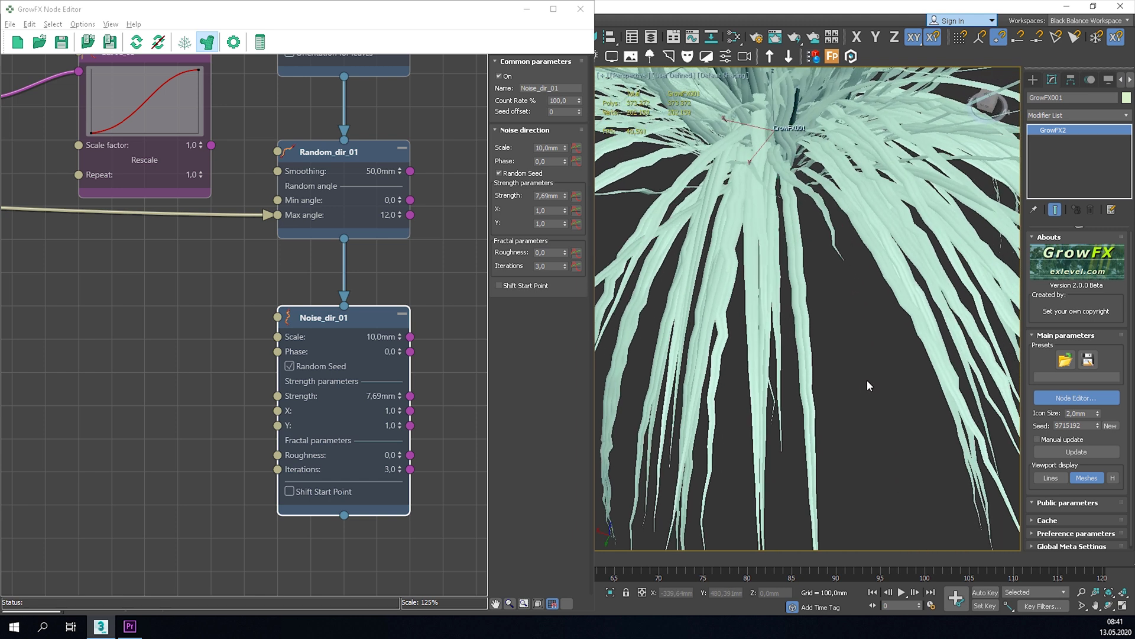
Set the Noise direction's Strength to 15 mm and its Scale to 200 mm
double_click(387, 396)
type("1")
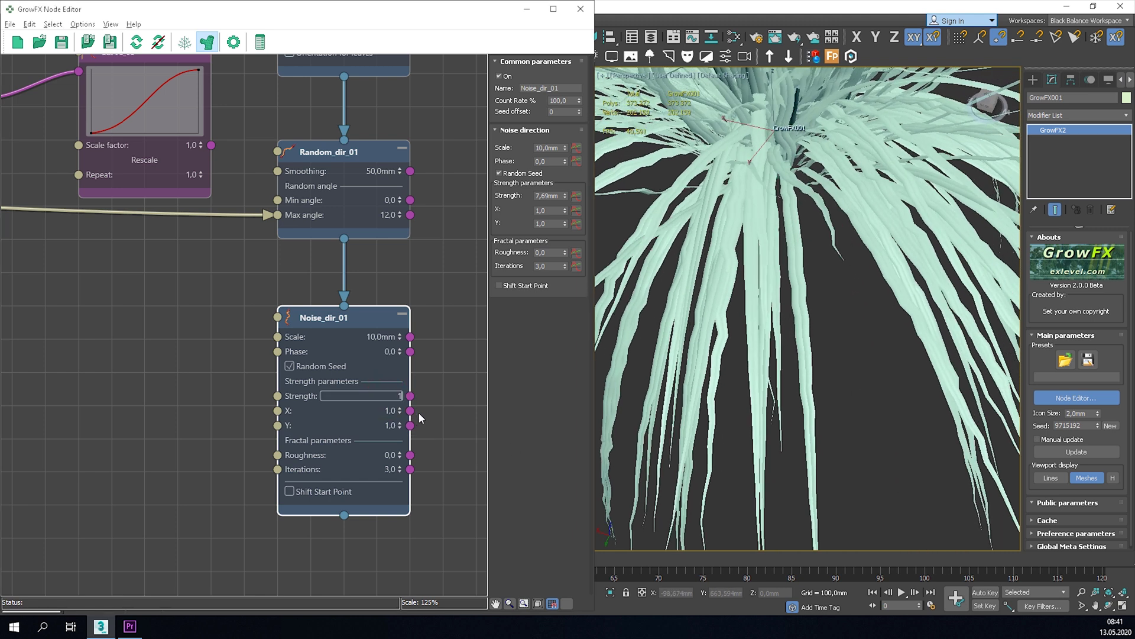
type("5")
key("Return")
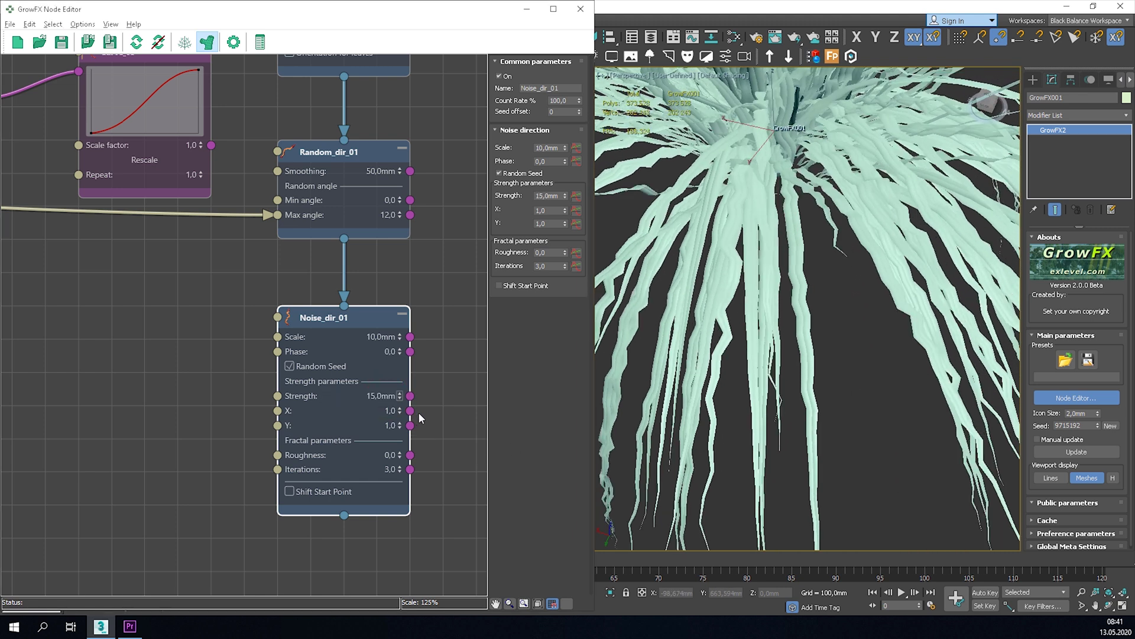
double_click(392, 336)
type("200")
key("Return")
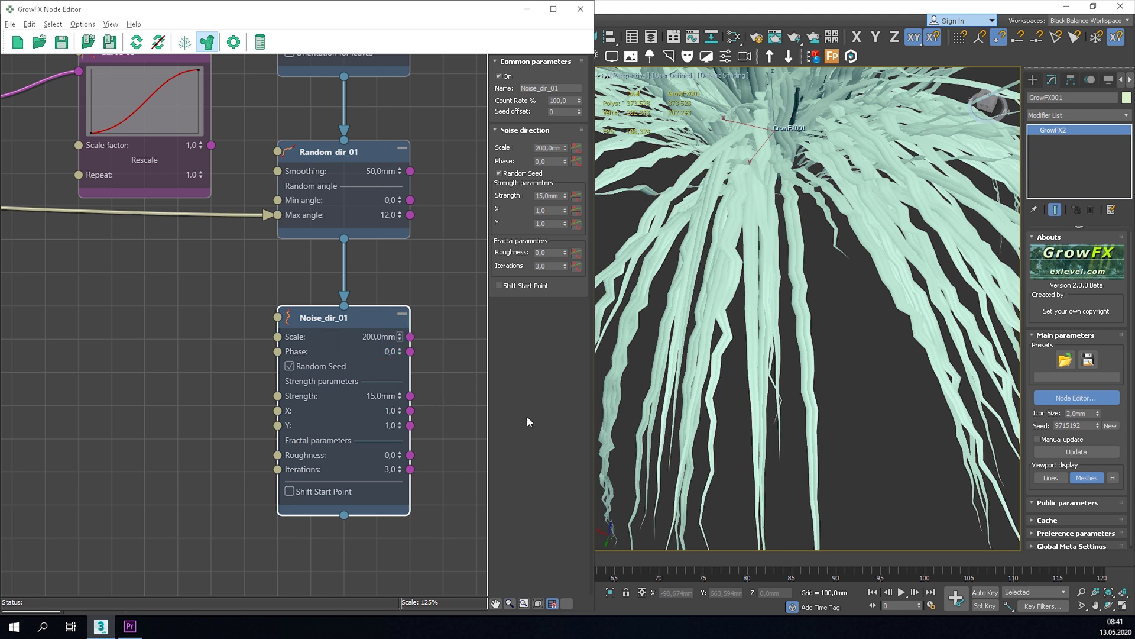
scroll(761, 352, "down", 5)
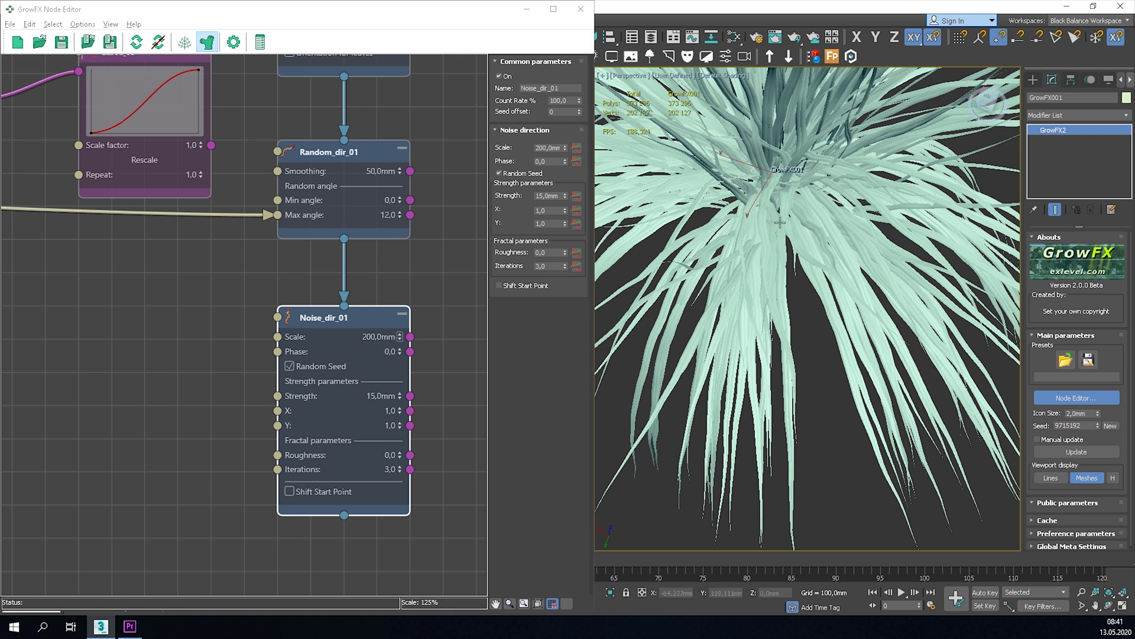
left_click(287, 316)
left_click(286, 315)
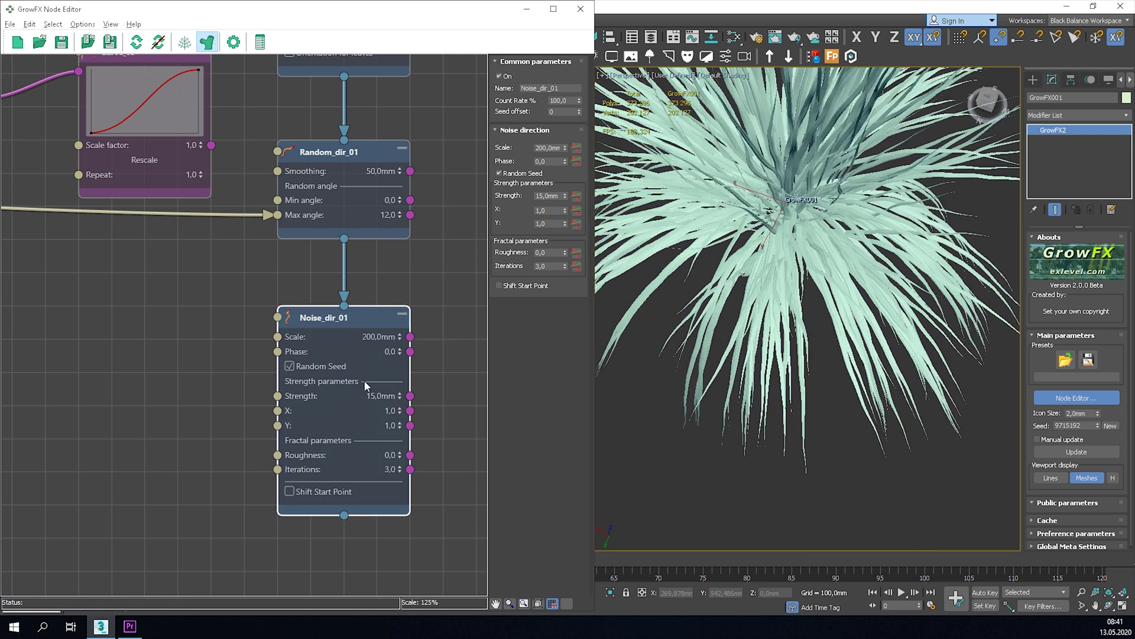
Add a Curve as Factor node to the Noise direction's Strength and check the grass from several angles
middle_click_drag(365, 381, 288, 340)
left_click_drag(335, 354, 418, 358)
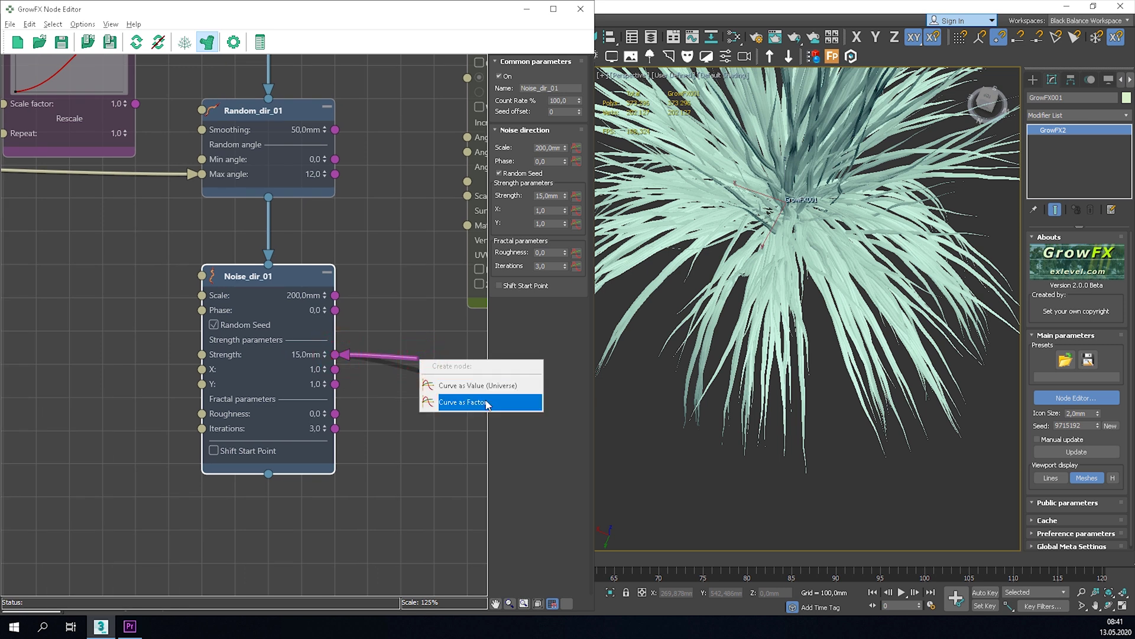
left_click(463, 401)
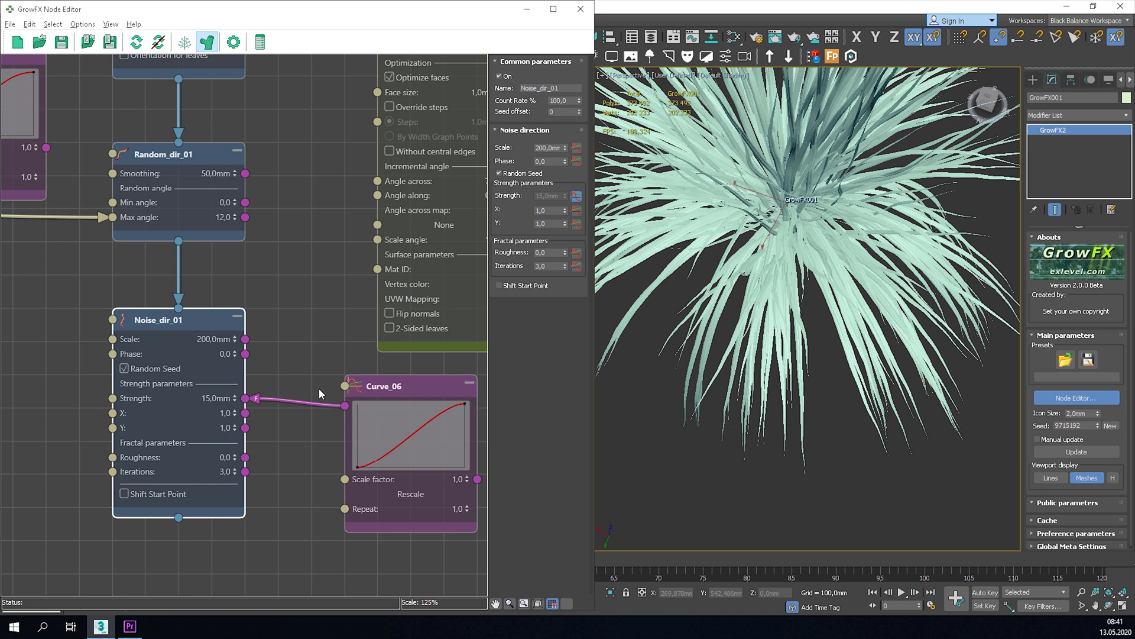
left_click(379, 387)
scroll(267, 373, "down", 4)
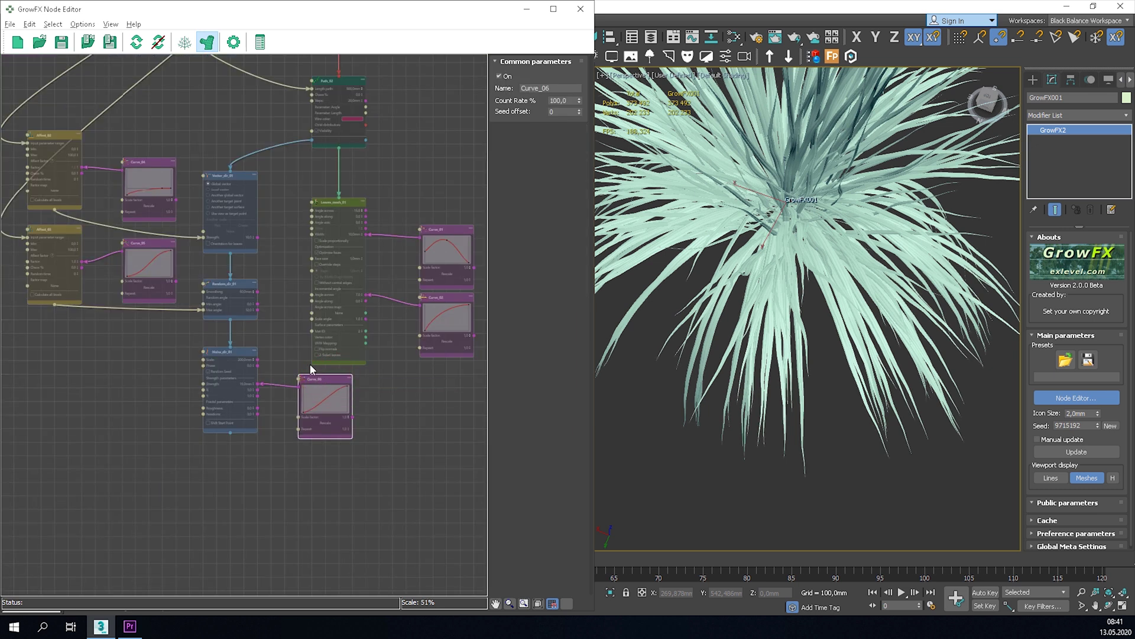
scroll(314, 392, "up", 3)
middle_click_drag(754, 270, 819, 315, "alt")
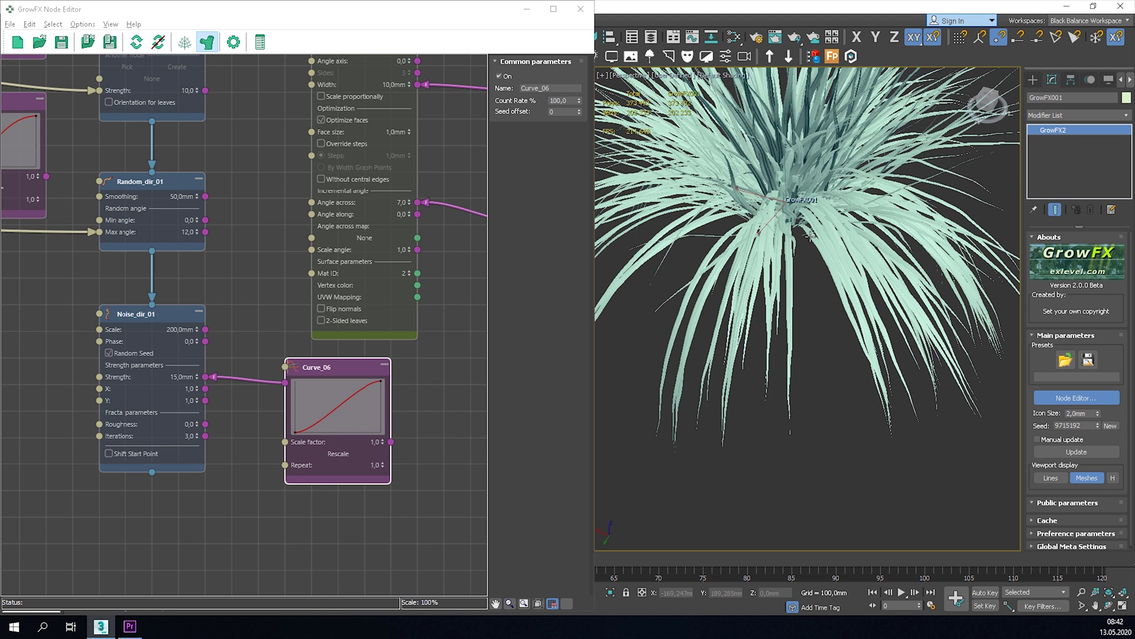
middle_click_drag(810, 235, 775, 285, "alt")
scroll(811, 360, "down", 3)
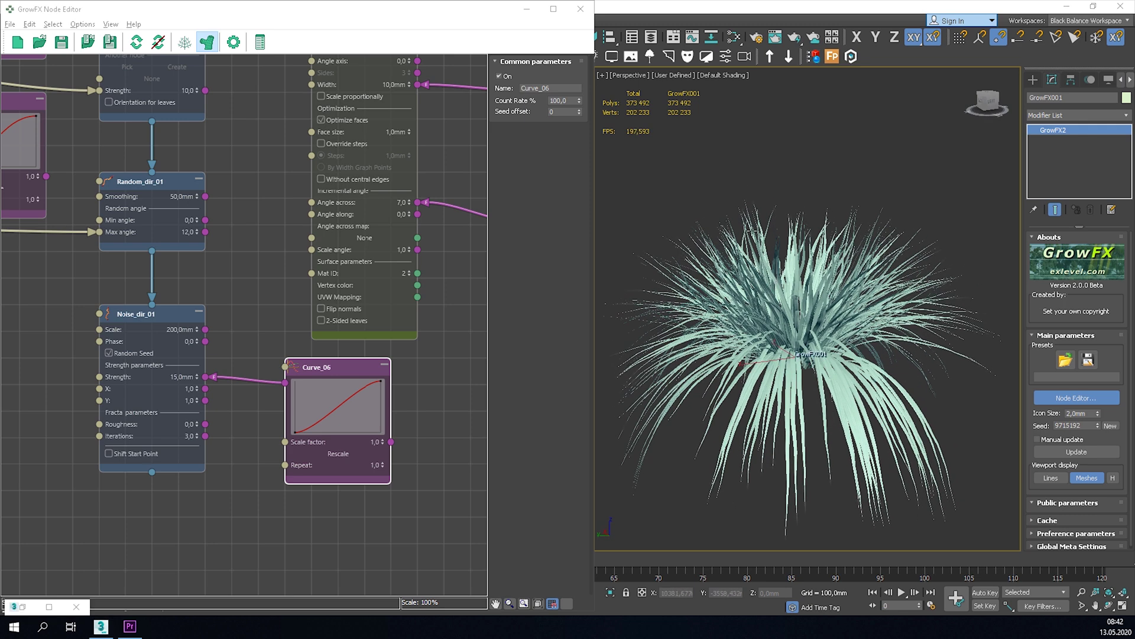
Add a Hard bend node after the Noise direction node
middle_click_drag(129, 333, 302, 168)
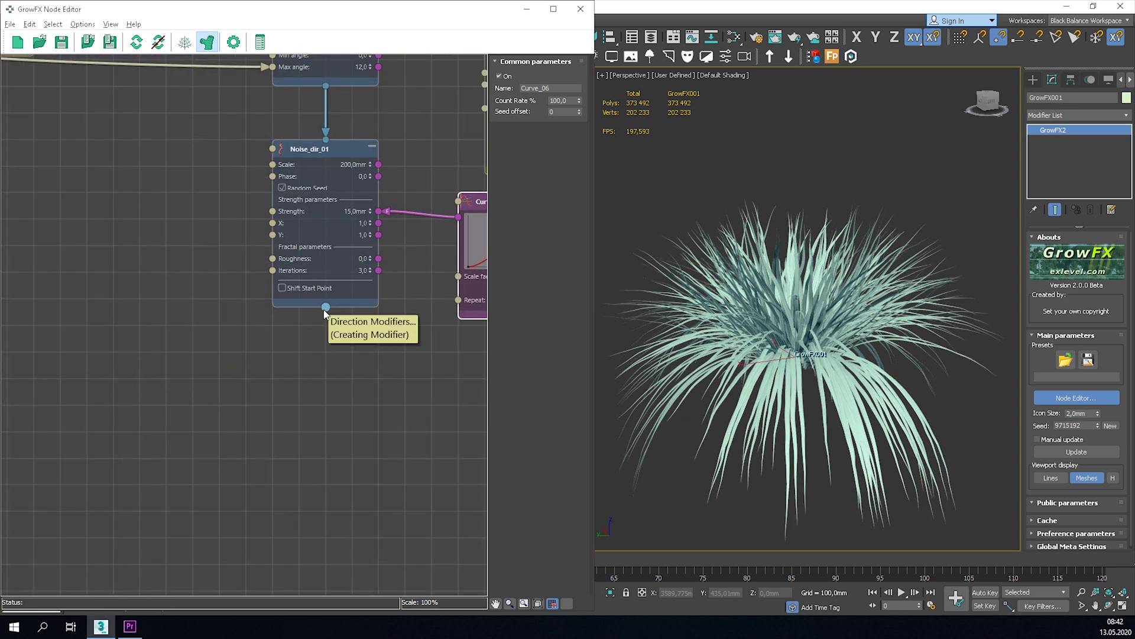
left_click_drag(326, 307, 325, 372)
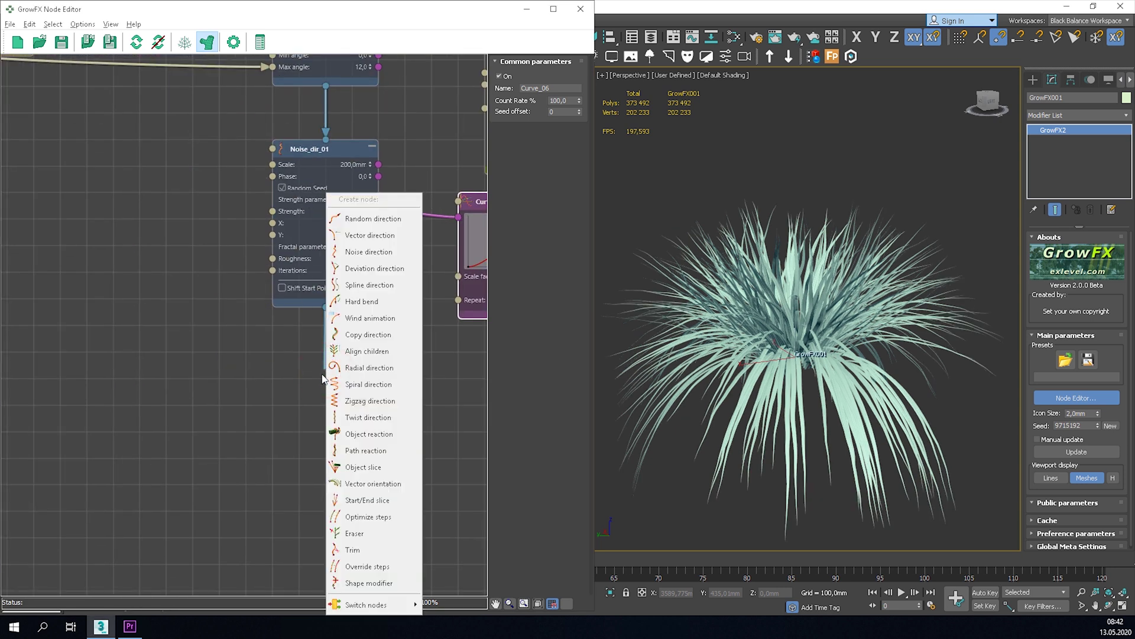
left_click(367, 301)
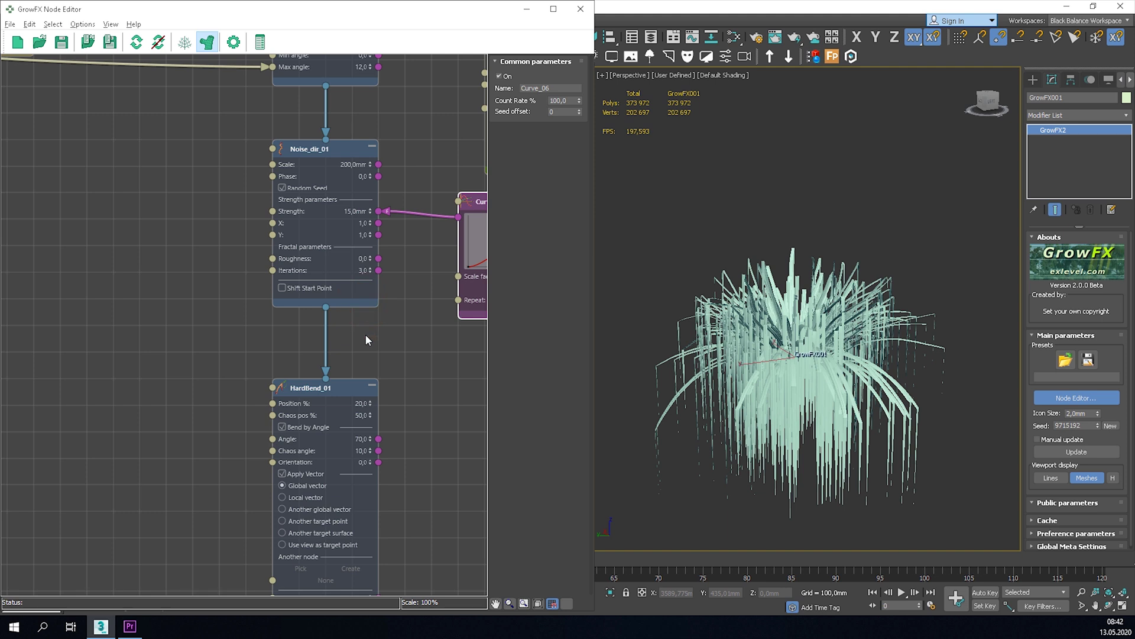
key("alt")
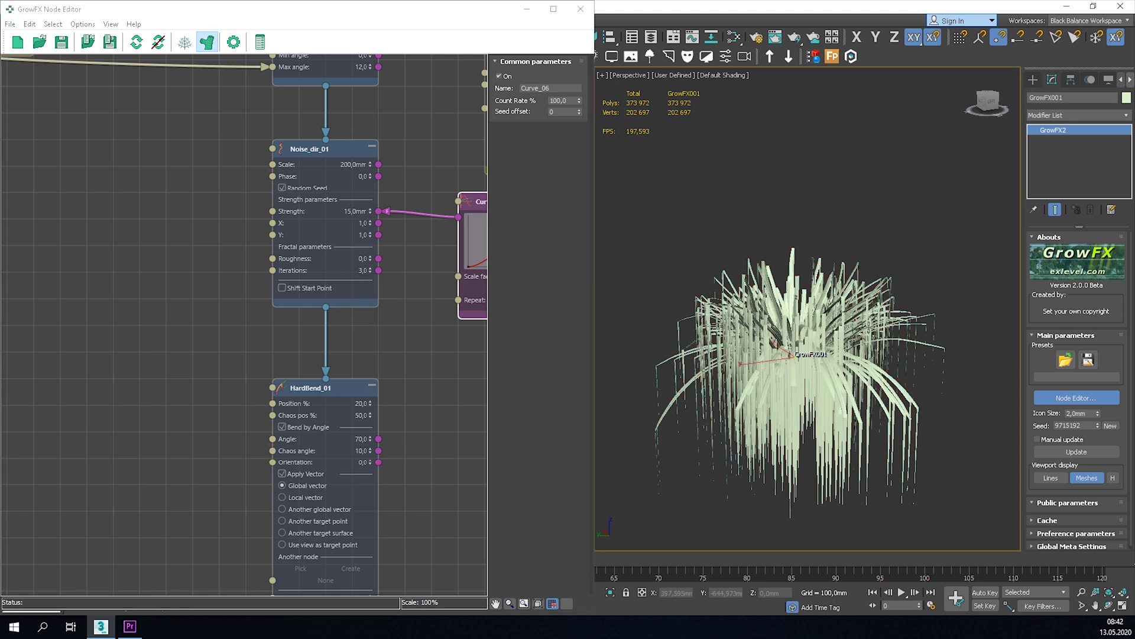
scroll(756, 325, "up", 4)
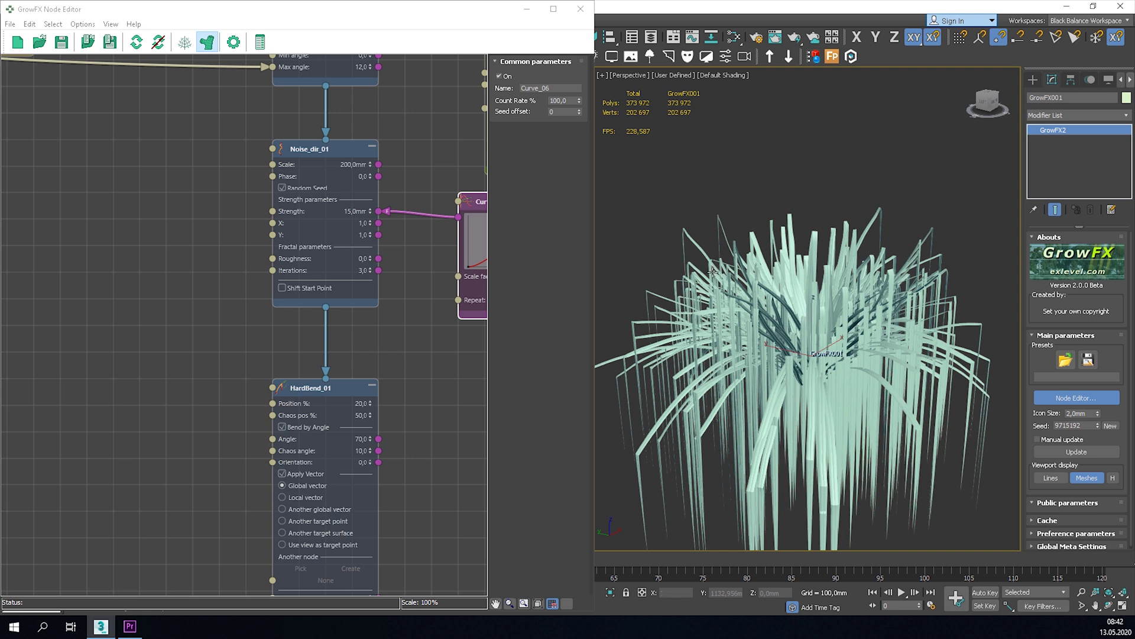
Set the Hard bend's Position to 45% and check the folded blades around the plant
middle_click_drag(370, 409, 347, 336)
left_click_drag(349, 324, 354, 330)
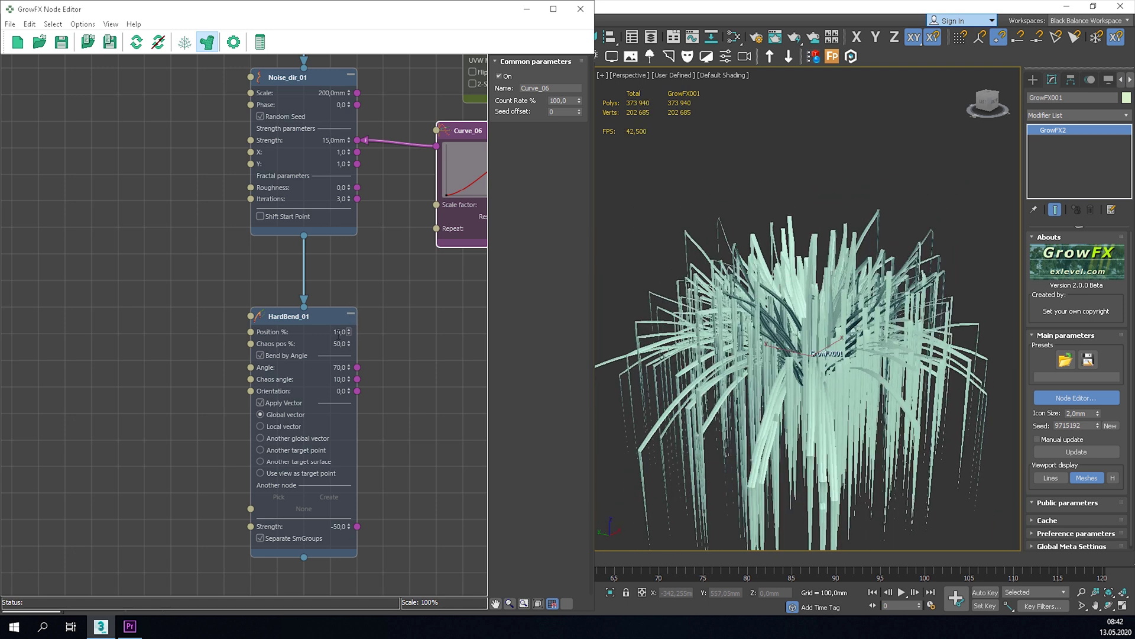
type("45")
key("Return")
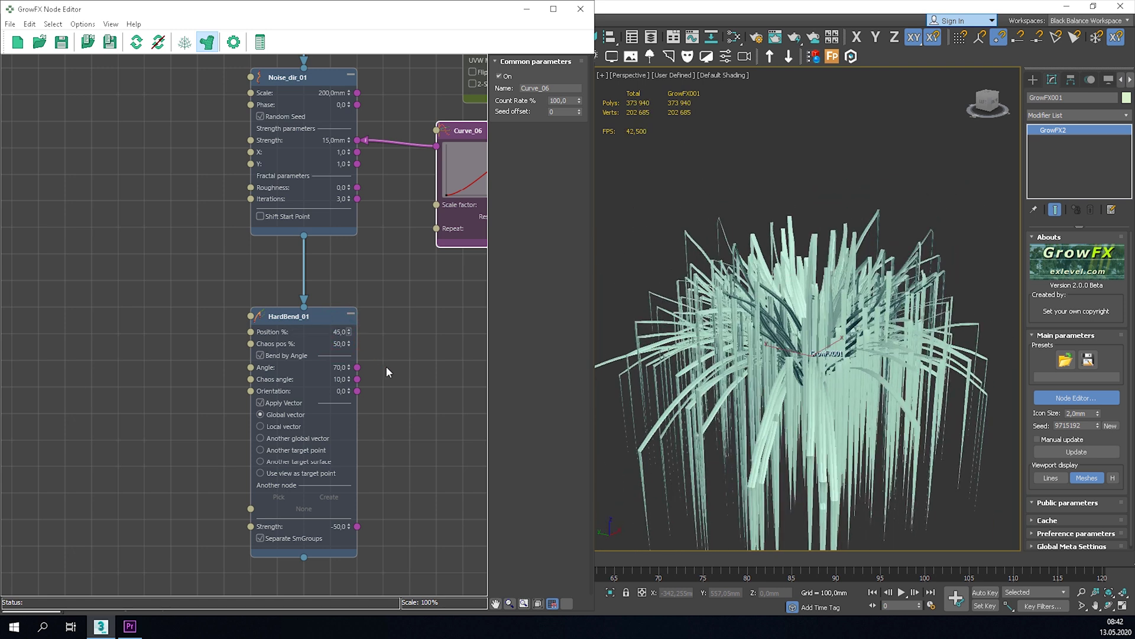
middle_click_drag(762, 296, 692, 267, "alt")
scroll(692, 270, "down", 5)
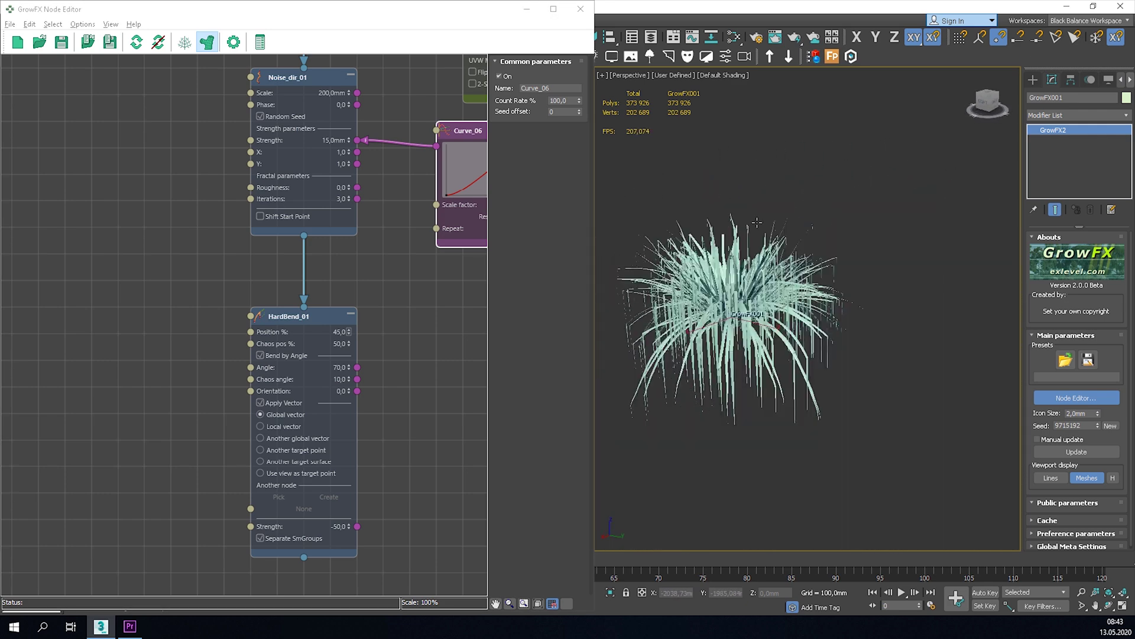
middle_click_drag(761, 260, 830, 342, "alt")
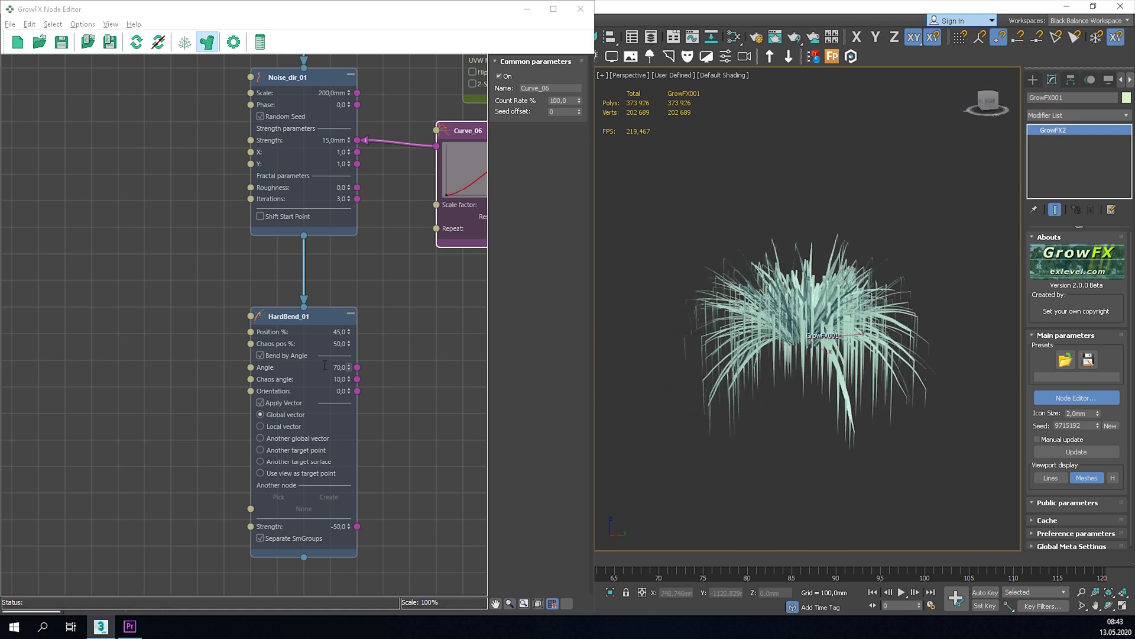
Turn off Bend by Angle on the Hard bend node and set its vector Strength to -16
left_click(265, 357)
left_click(261, 356)
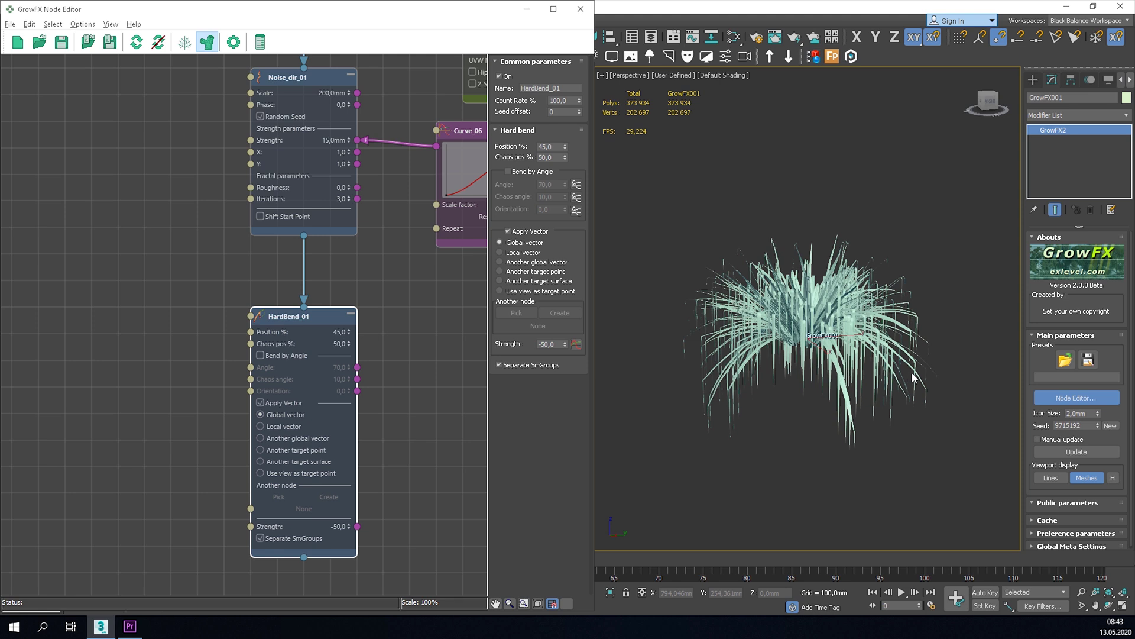
middle_click_drag(912, 378, 864, 350, "alt")
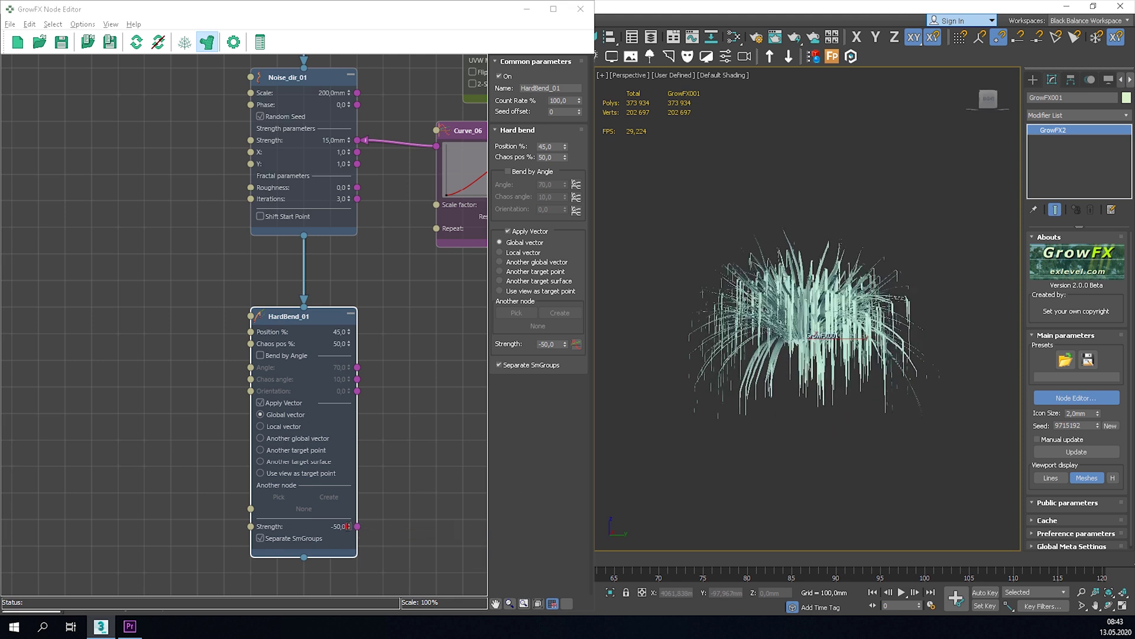
double_click(343, 525)
mouse_move(351, 529)
left_mouse_down()
mouse_move(353, 564)
mouse_move(351, 506)
left_mouse_up()
middle_click_drag(879, 357, 821, 308, "alt")
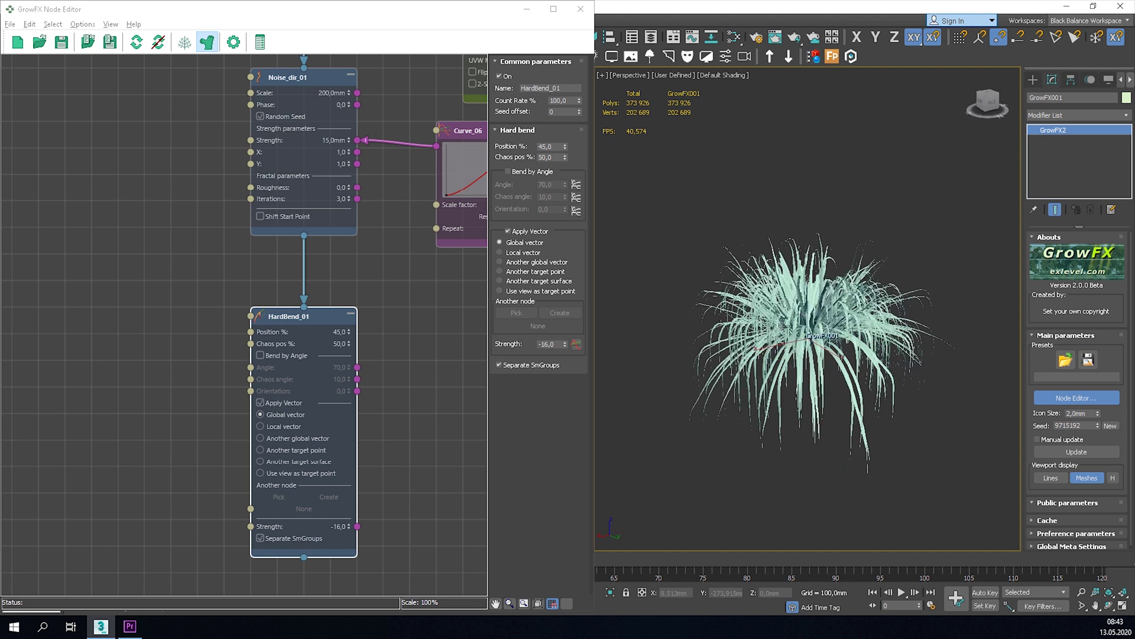
Create a fourth Affect node from the same red node output that feeds the other Affect nodes, placing it beside the Hard bend node
scroll(250, 225, "down", 6)
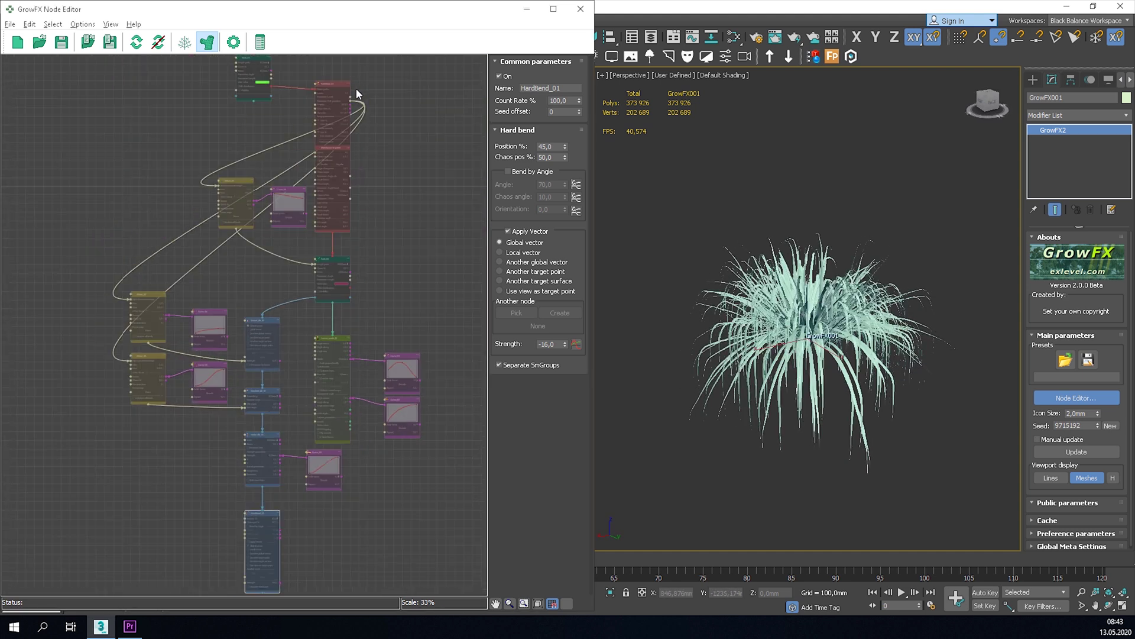
scroll(357, 92, "up", 3)
scroll(408, 96, "down", 4)
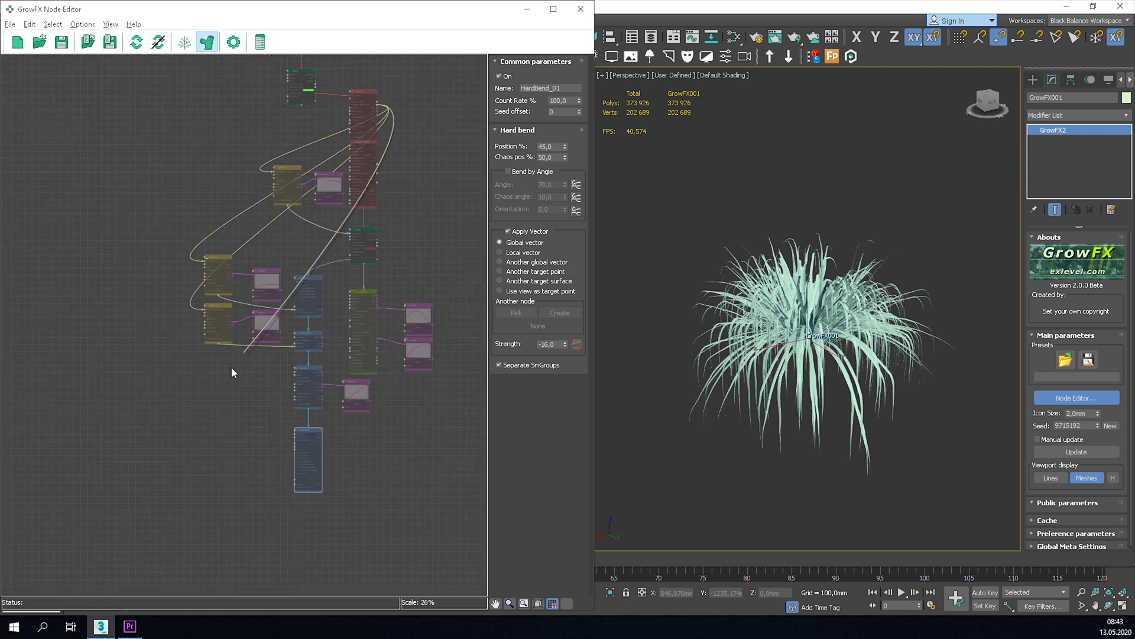
left_click_drag(232, 368, 206, 422)
left_click(233, 450)
scroll(254, 454, "up", 5)
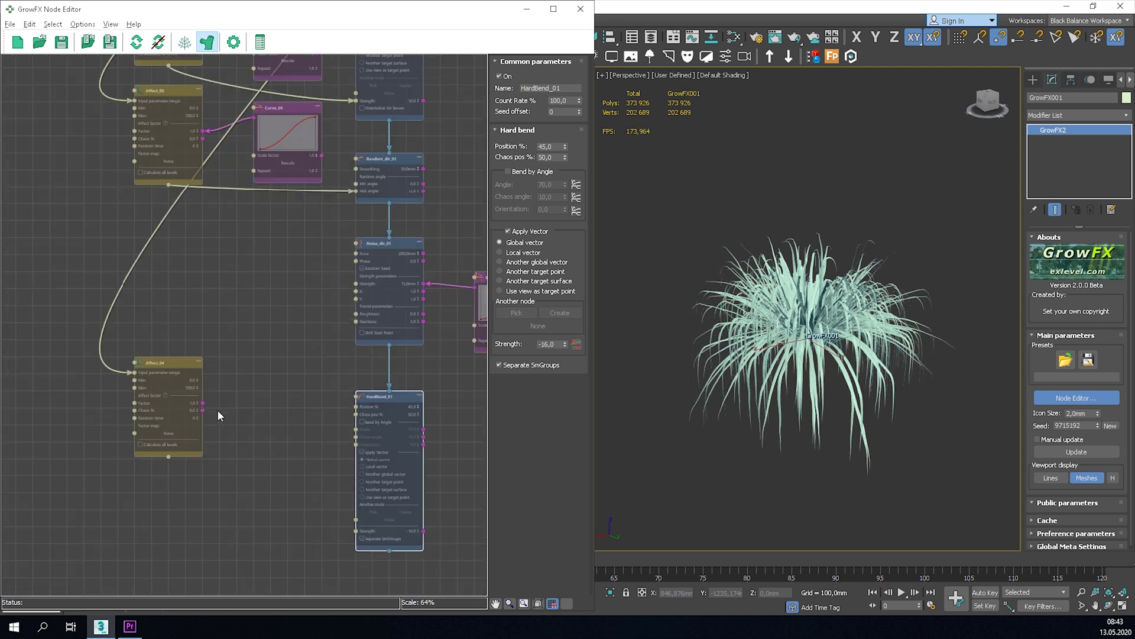
scroll(243, 467, "up", 1)
middle_click_drag(234, 442, 224, 345)
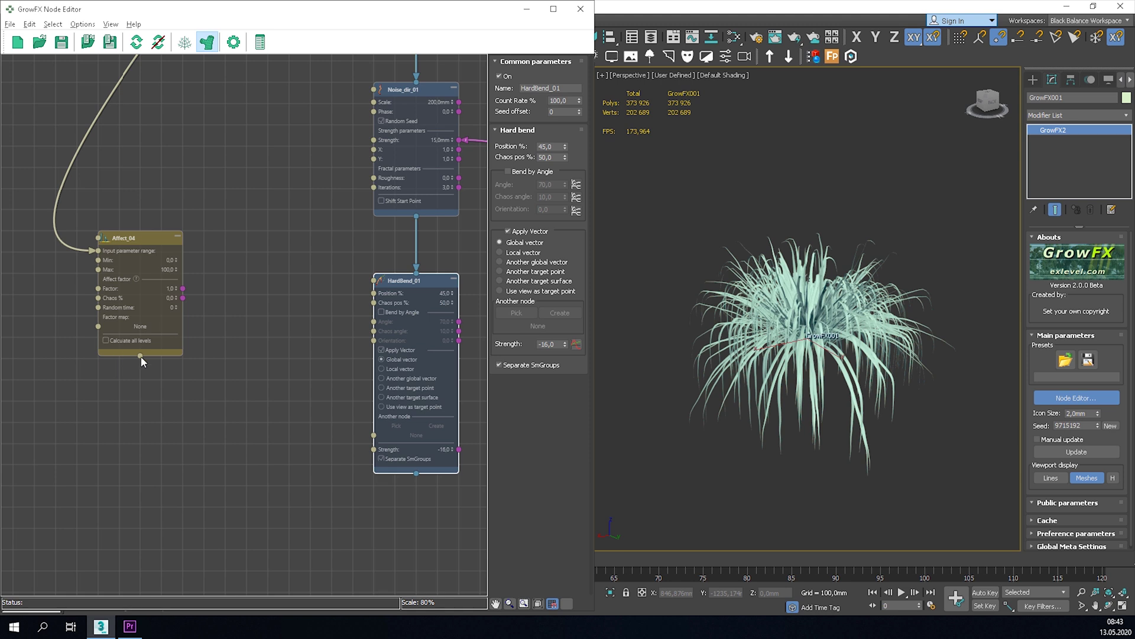
left_click_drag(141, 356, 292, 416)
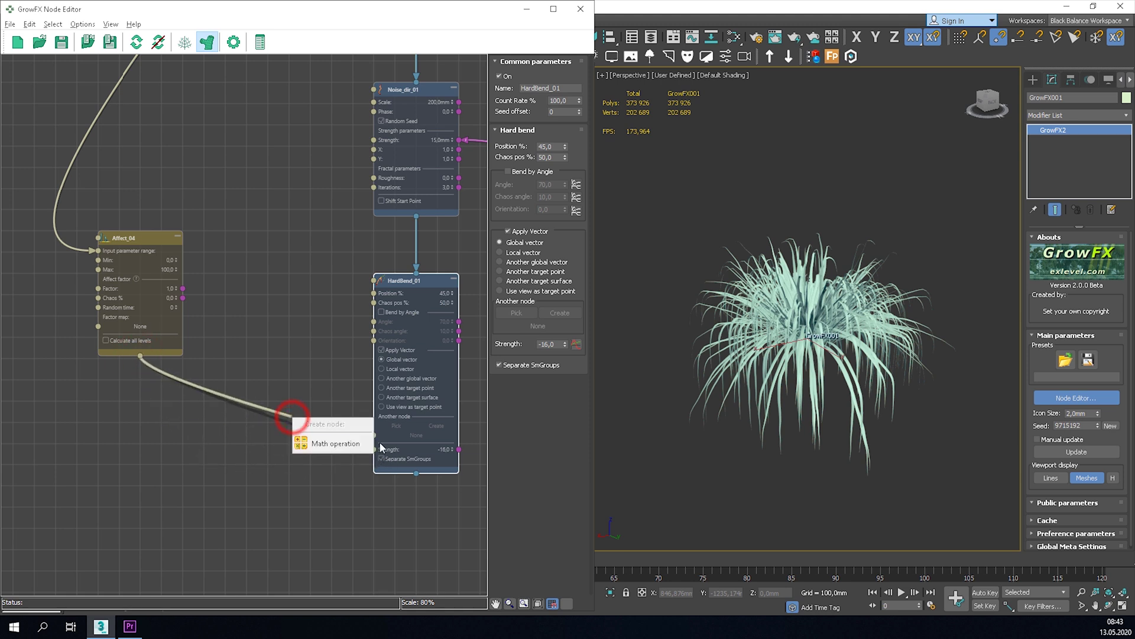
right_click(300, 371)
left_click(315, 337)
Look at the grass from a lower, closer view and set the Hard bend's Strength to -12
scroll(798, 314, "up", 4)
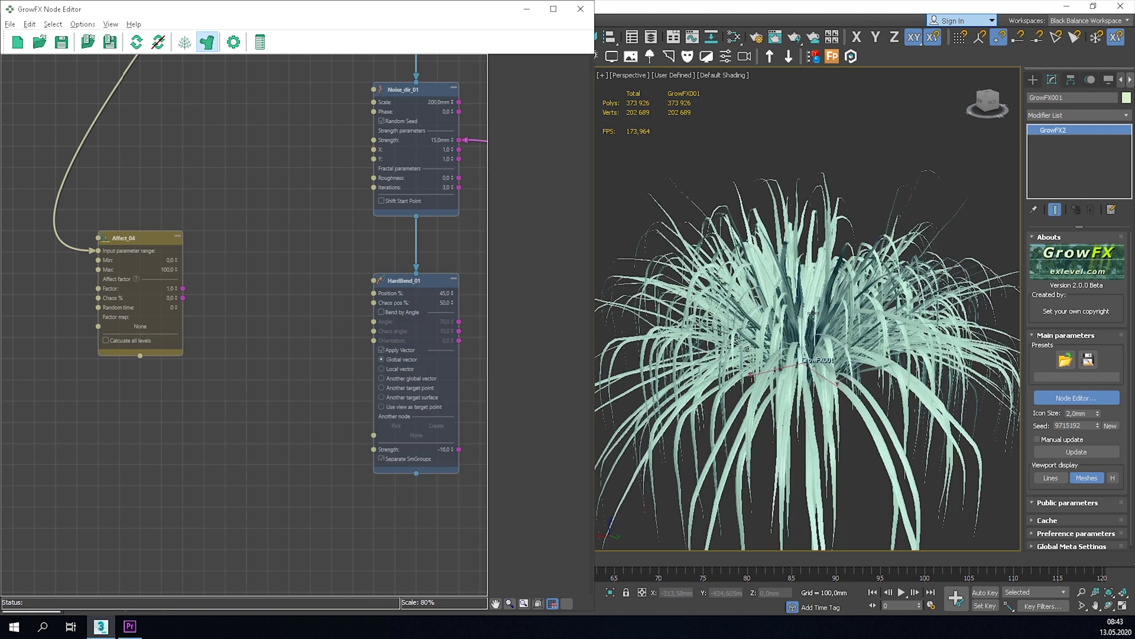
middle_click_drag(798, 314, 789, 278, "alt")
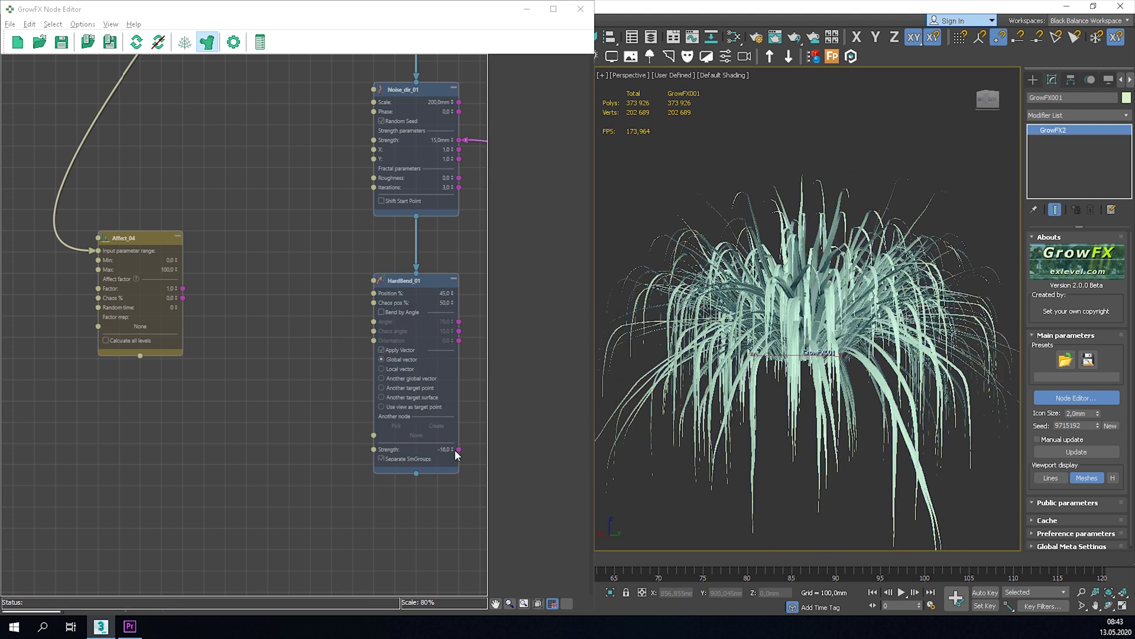
left_click_drag(455, 451, 455, 446)
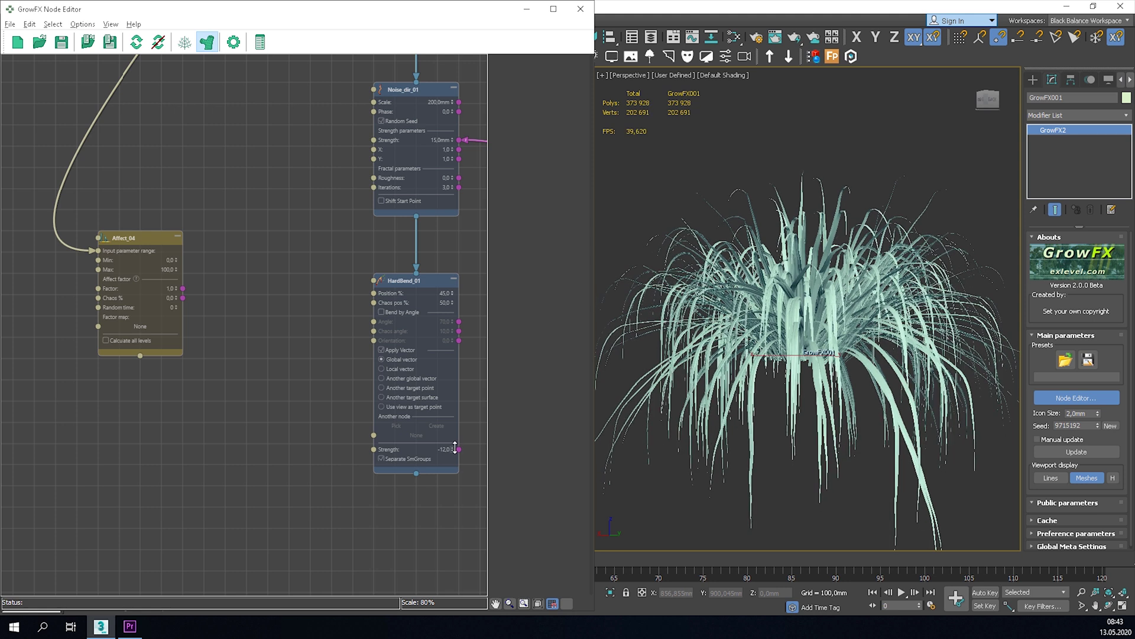
Connect the new Affect node to the Hard bend's Strength and add a Curve as Factor node to the Affect's Factor
left_click_drag(141, 355, 373, 450)
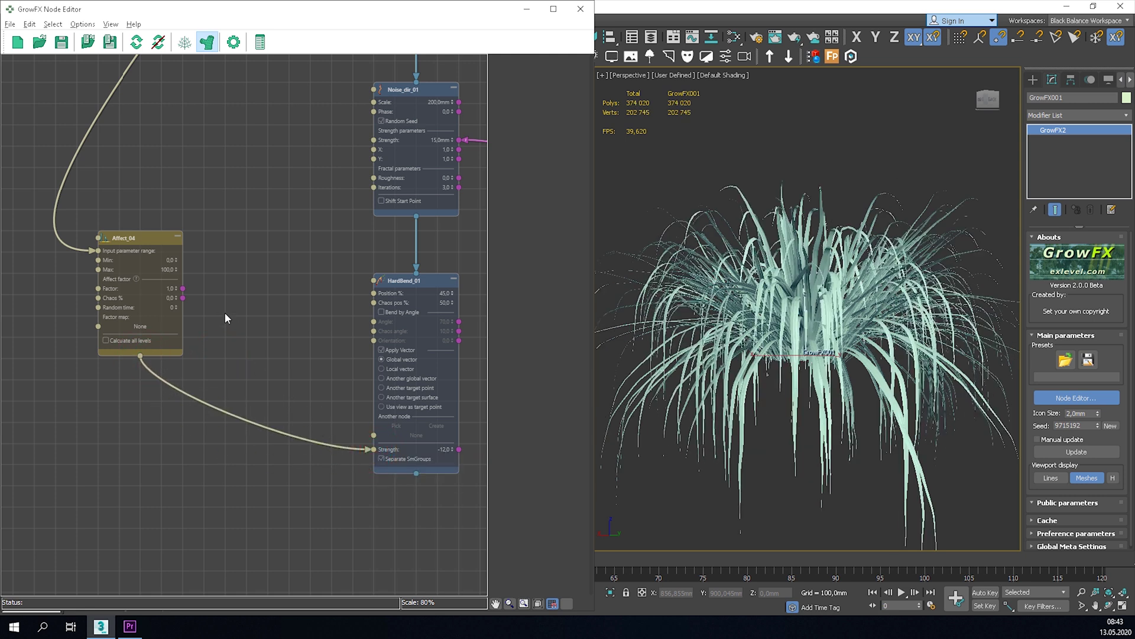
left_click_drag(184, 288, 249, 297)
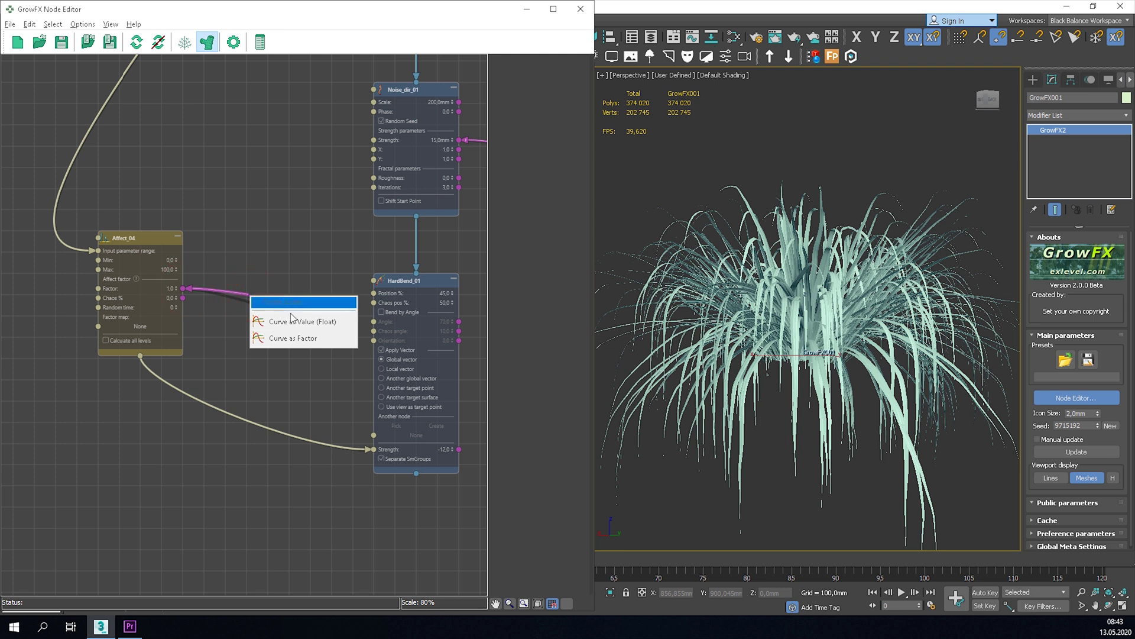
left_click(293, 338)
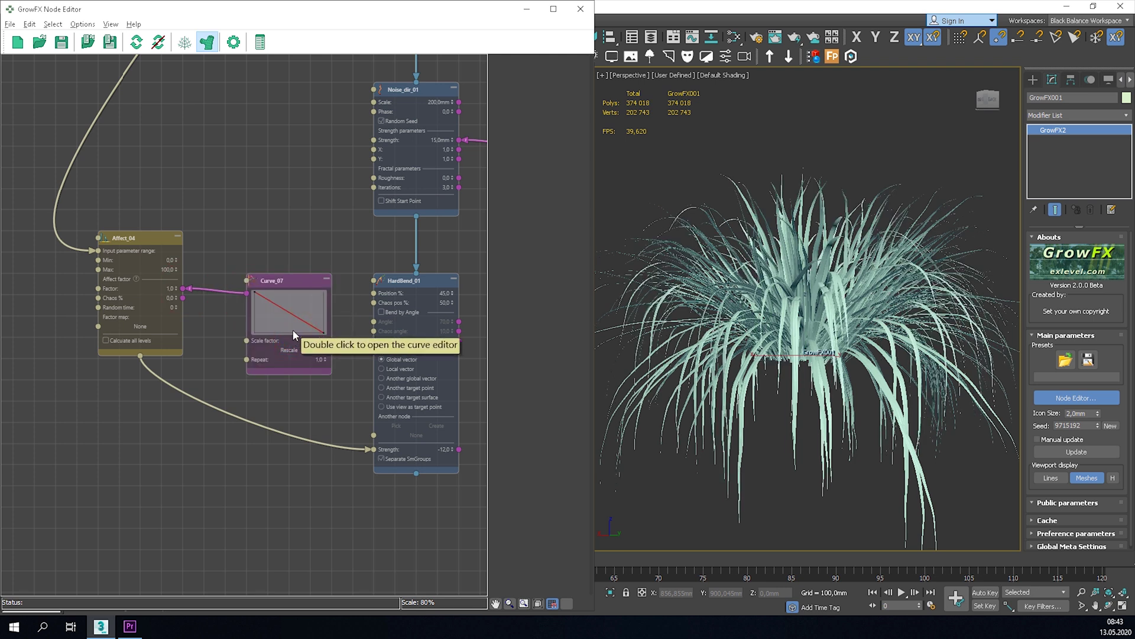
Set the new factor curve's last point to 1 and its first point to 0, and check the plant
left_click(293, 282)
double_click(286, 300)
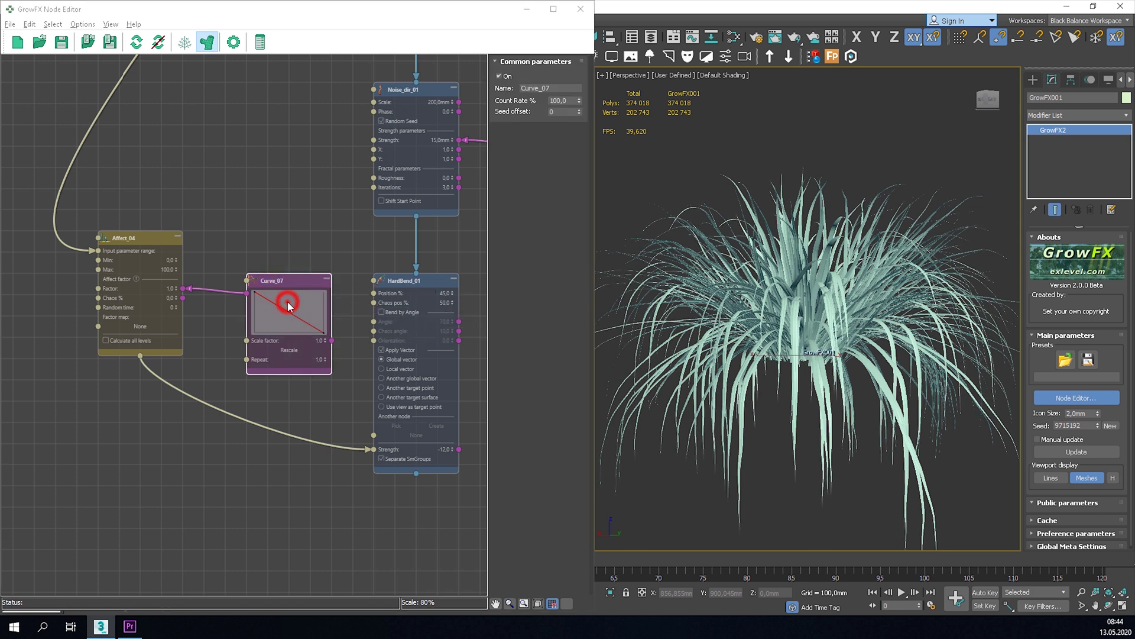
left_click(293, 481)
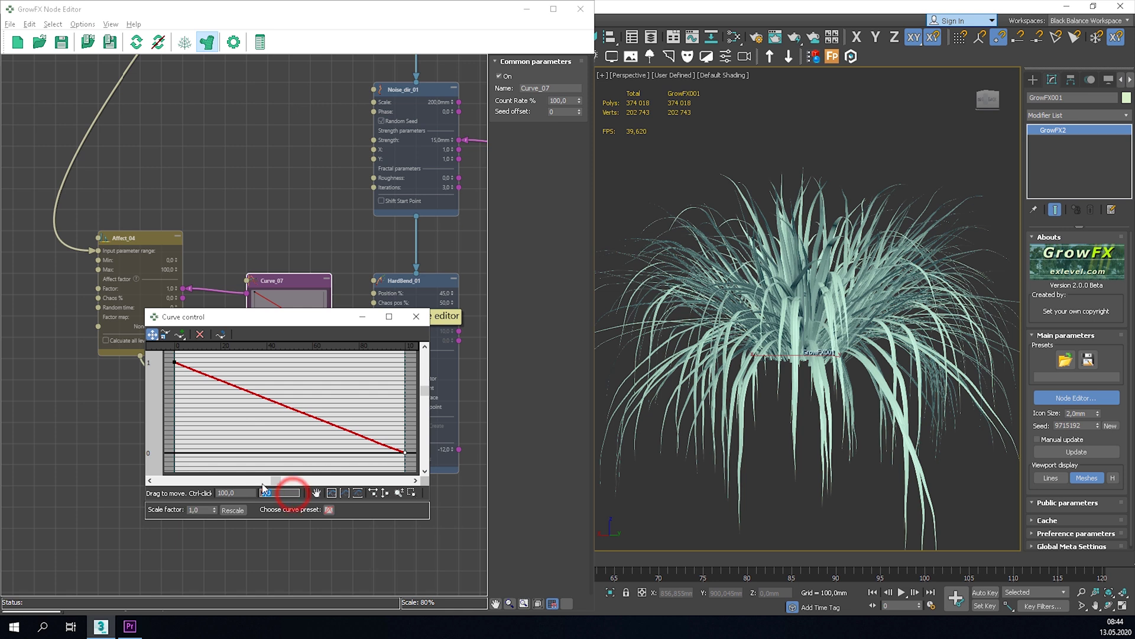
left_click(305, 399)
left_click(404, 451)
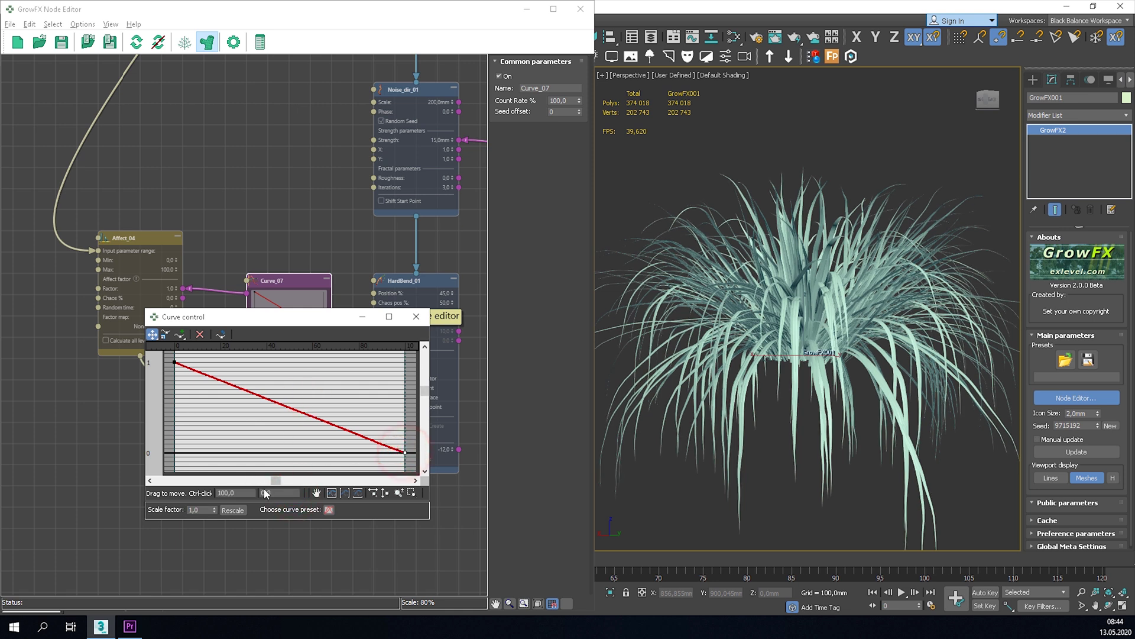
left_click(272, 493)
type("1")
key("Return")
left_click(174, 362)
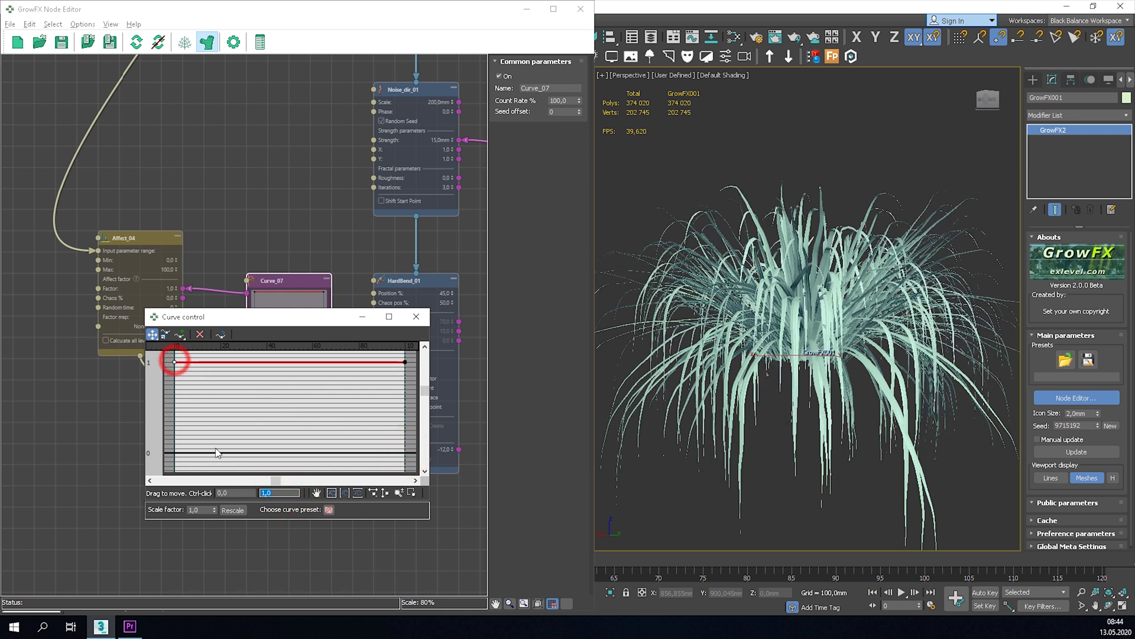
type("0")
key("Return")
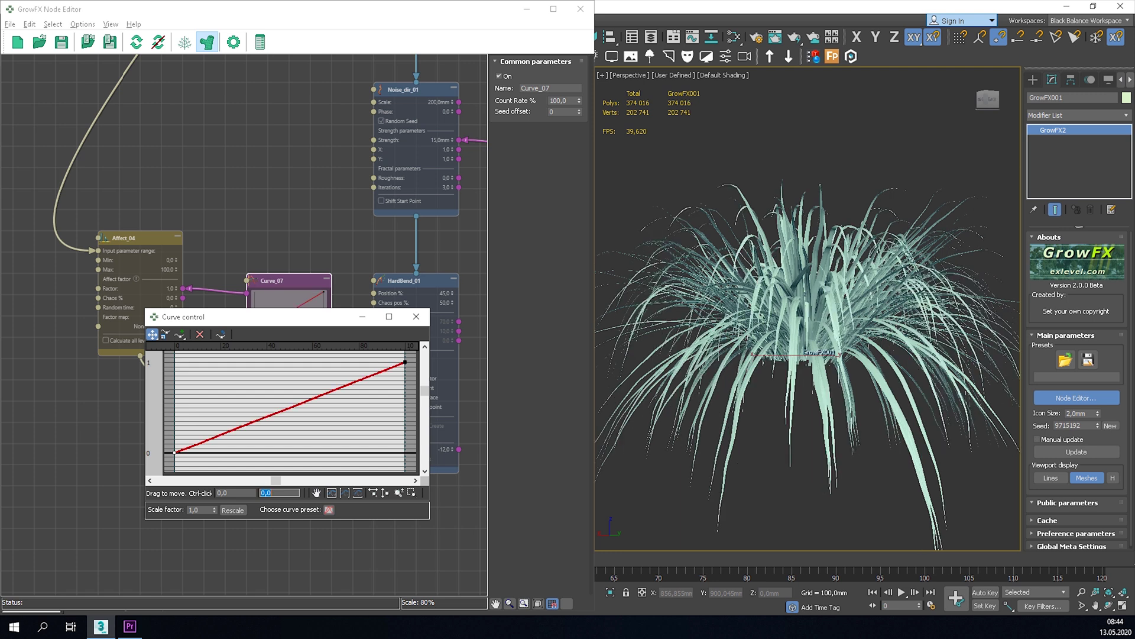
scroll(824, 324, "down", 3)
middle_click_drag(840, 326, 810, 329, "alt")
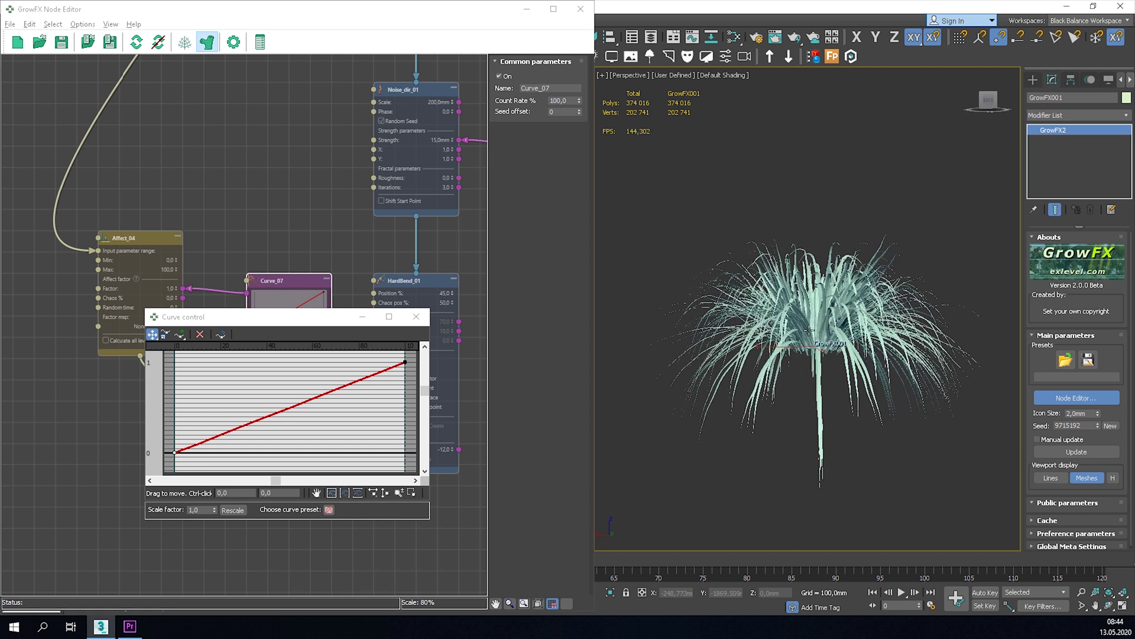
Insert a curve point, move it to about 16.9, 0.46, and make it Bezier-Smooth with a longer, nearly flat handle
left_click(180, 335)
left_click(231, 430)
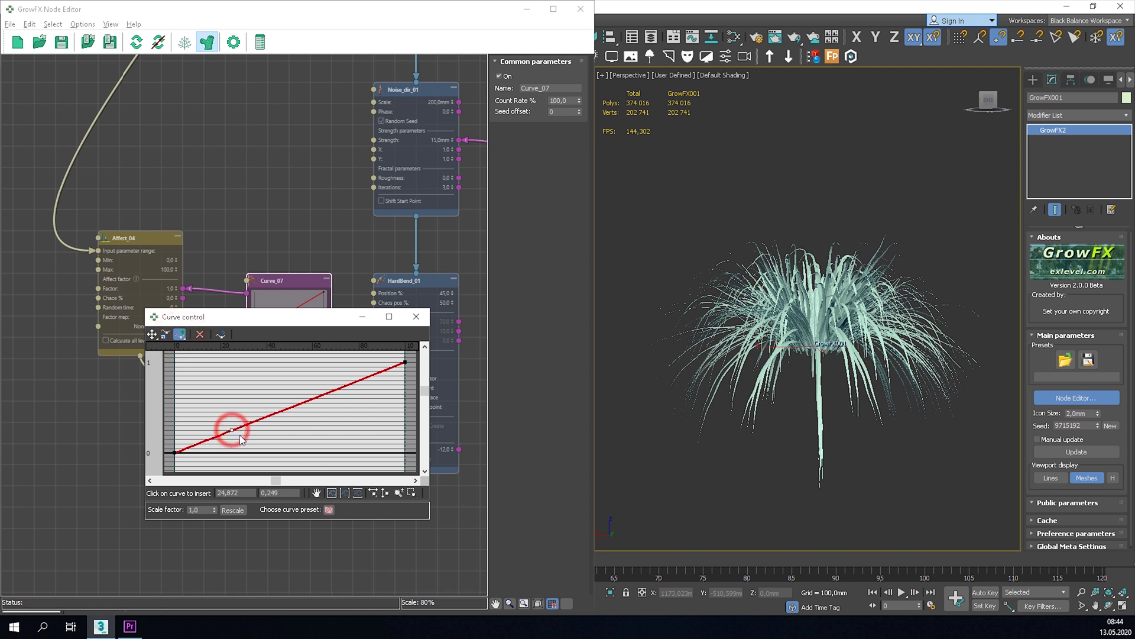
left_click(152, 335)
left_click_drag(231, 430, 214, 409)
right_click(214, 410)
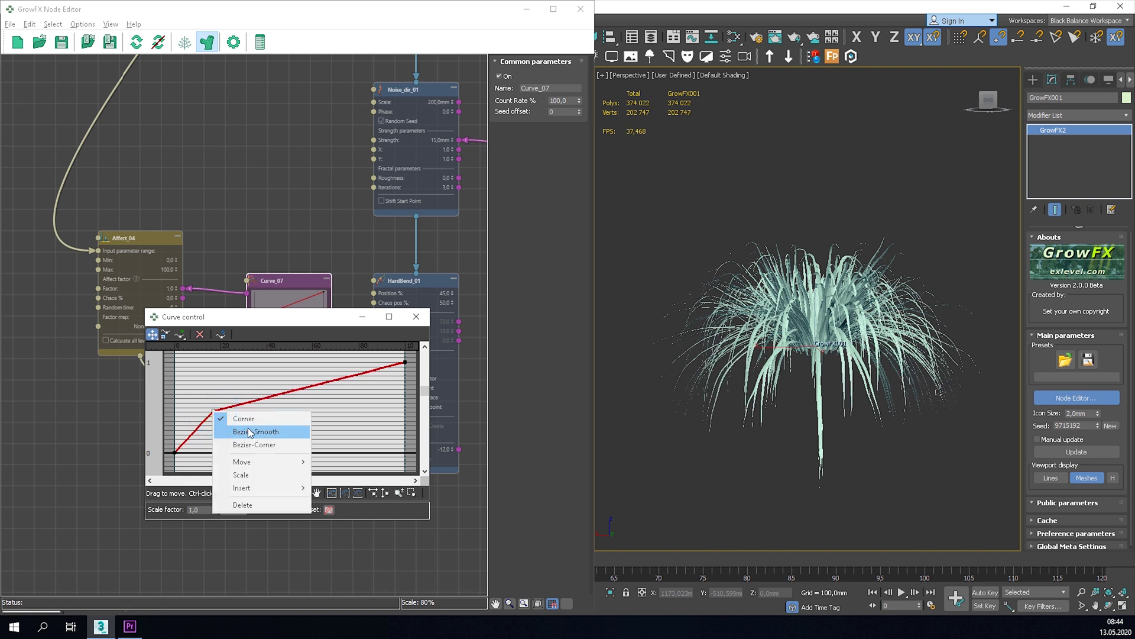
left_click(249, 432)
left_click_drag(240, 408, 265, 406)
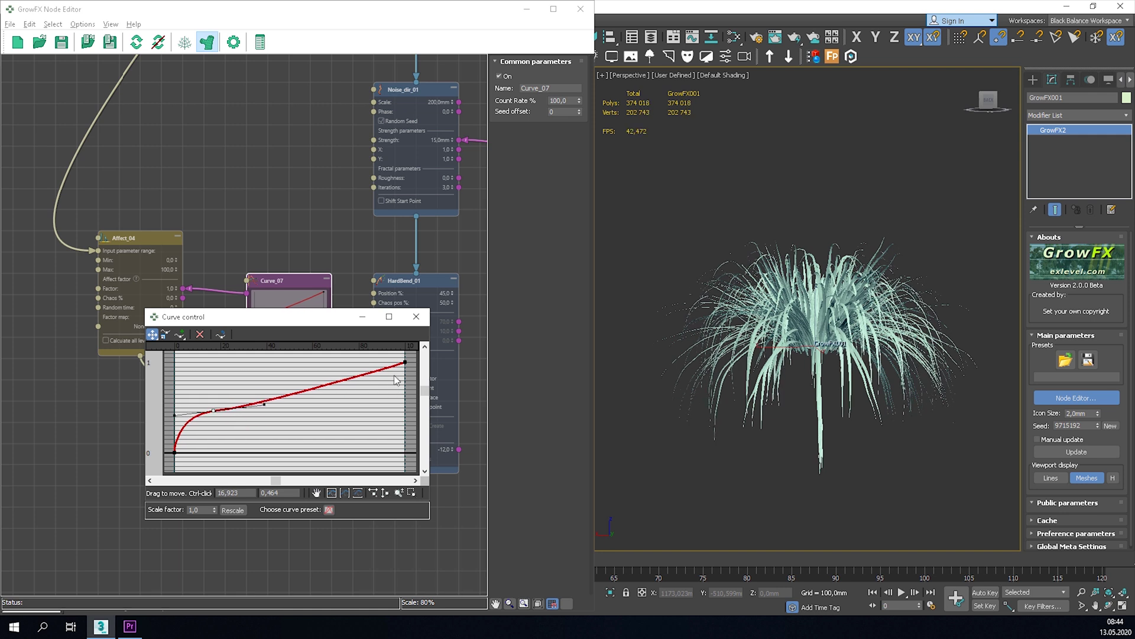
Convert the curve's last point to Bezier-Corner, flatten its handle to ease into 1, and close the curve editor after checking the plant
right_click(405, 360)
left_click(417, 390)
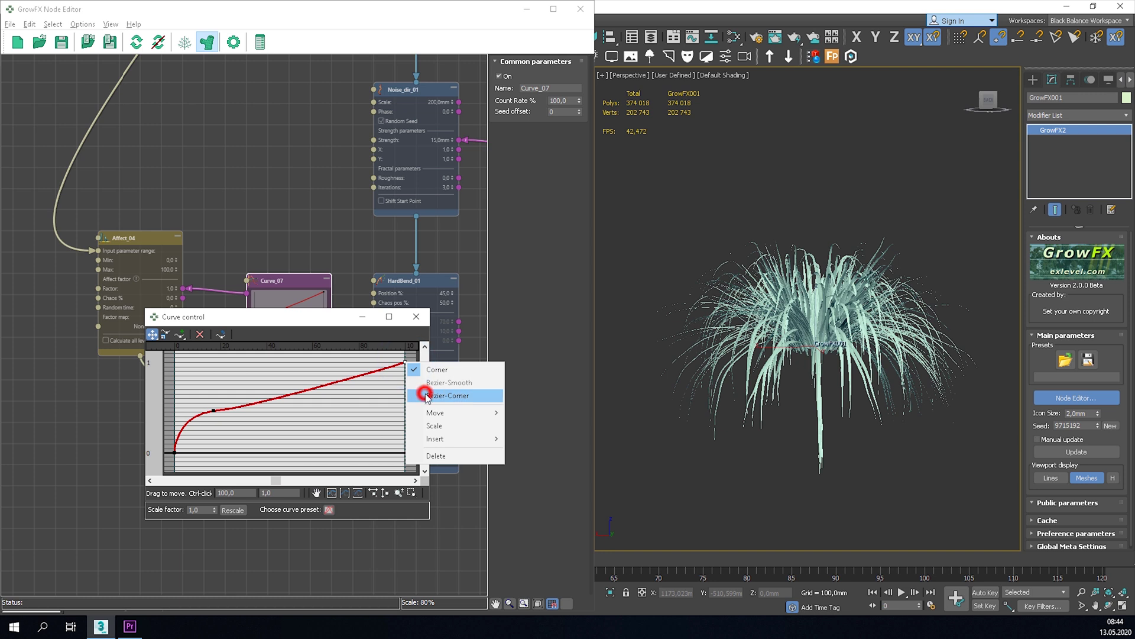
left_click_drag(357, 373, 332, 366)
middle_click_drag(730, 314, 641, 292, "alt")
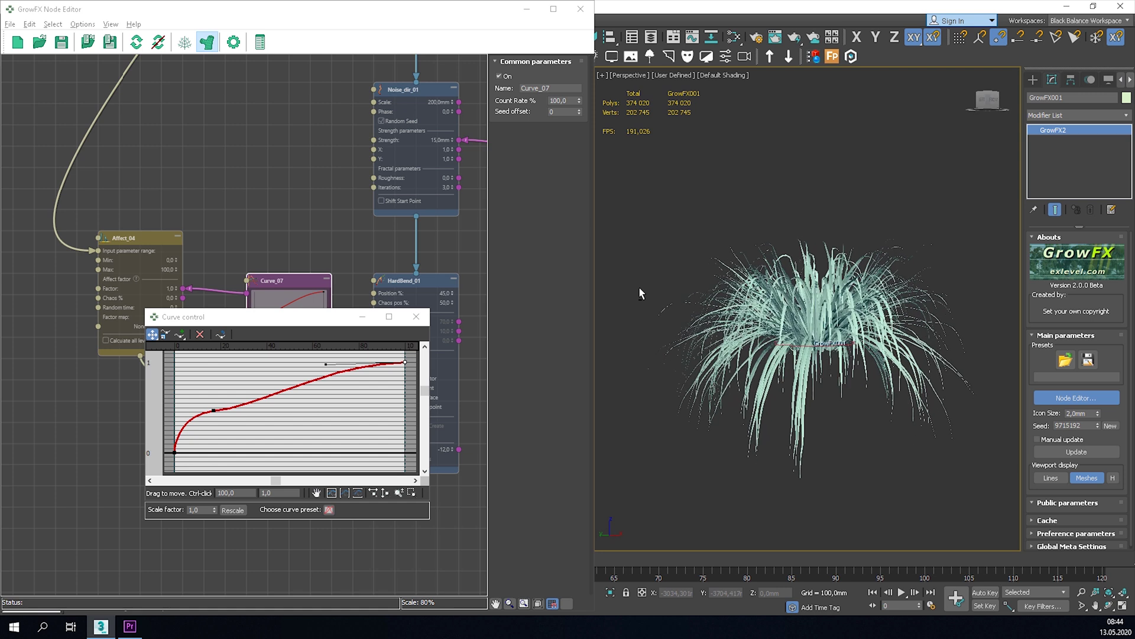
left_click(417, 317)
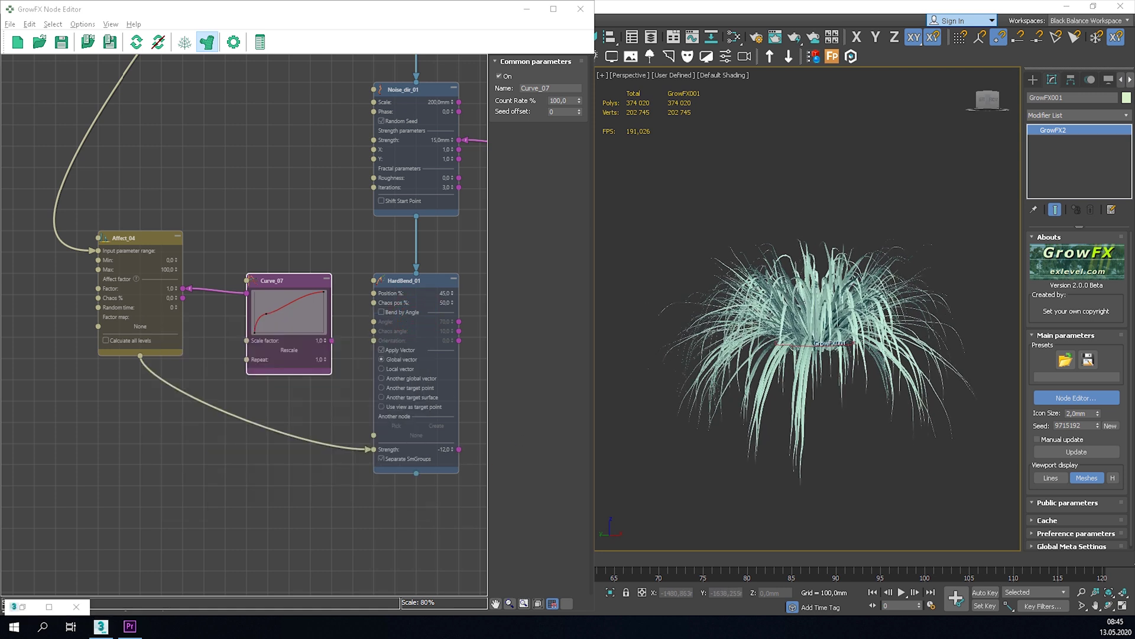
Add a Twist direction node after the Hard bend node and toggle it off and on to compare the blades
middle_click_drag(345, 412, 281, 368)
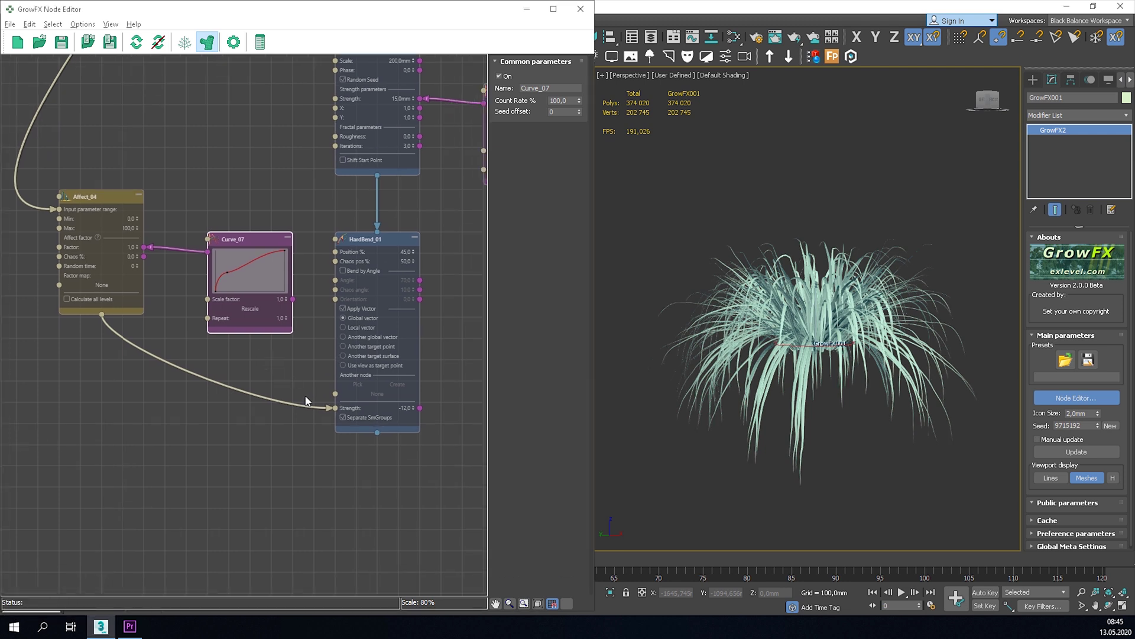
left_click_drag(373, 427, 382, 468)
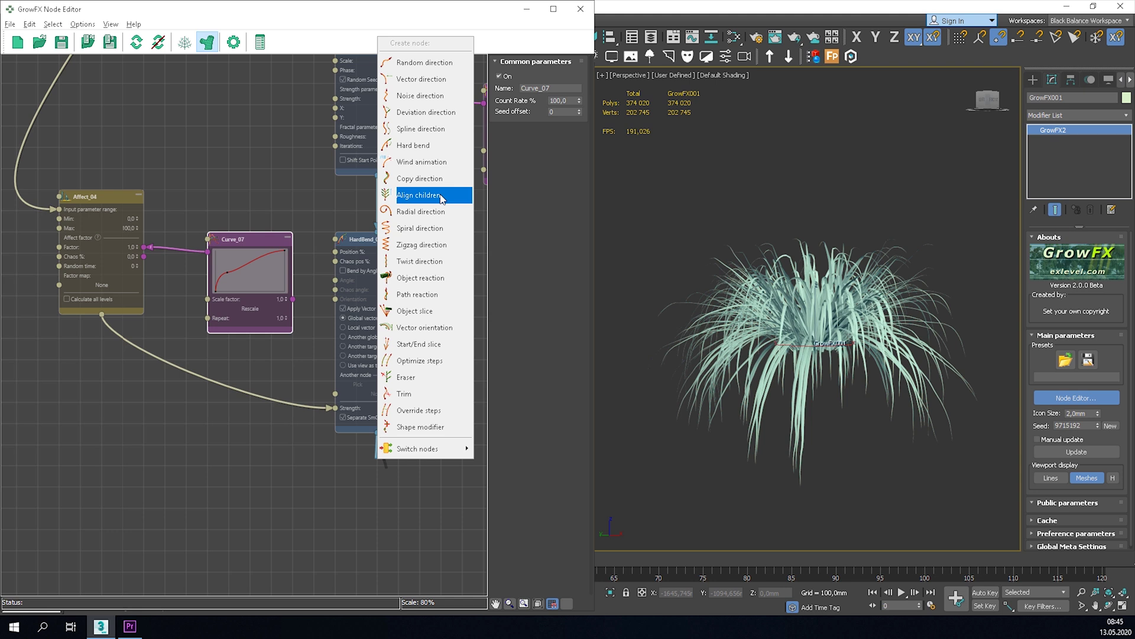
left_click(450, 259)
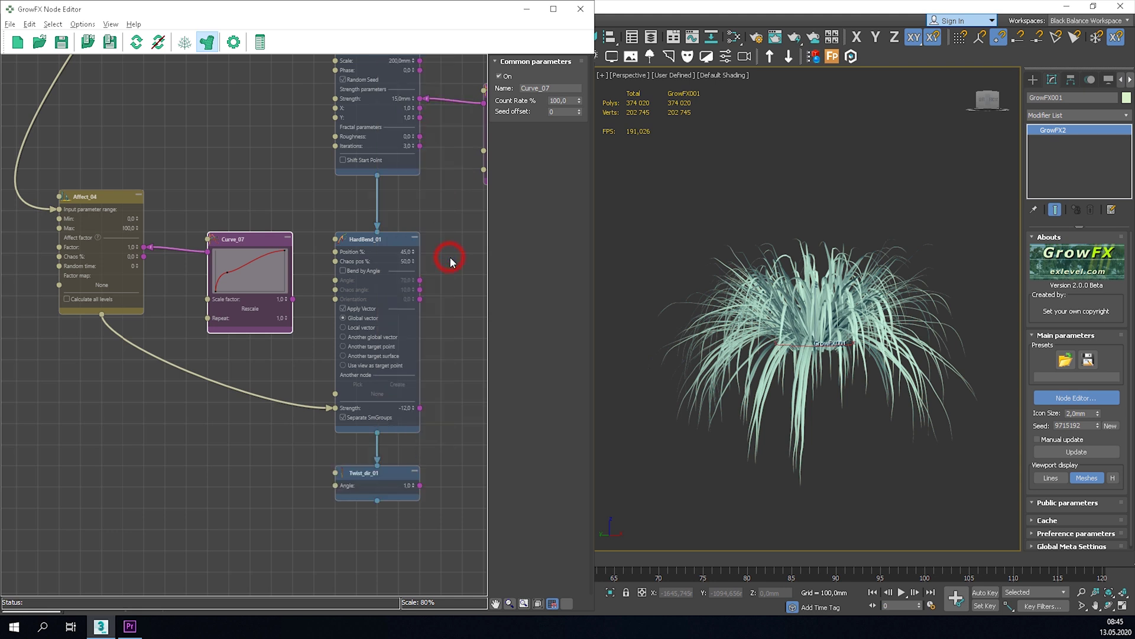
scroll(403, 459, "up", 3)
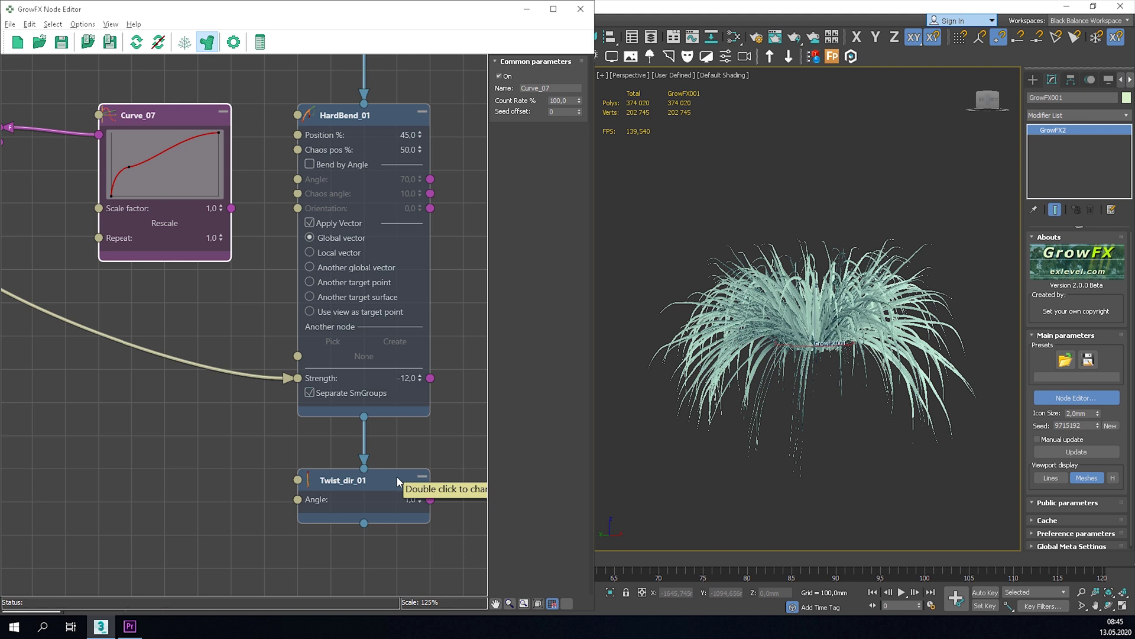
left_click(308, 480)
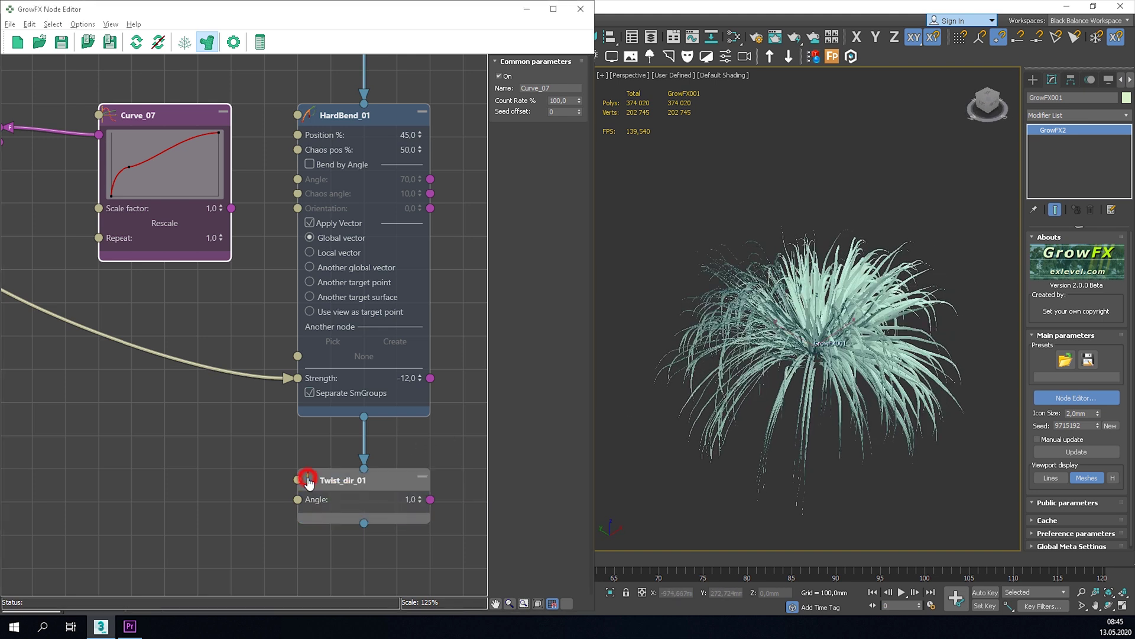
left_click(307, 479)
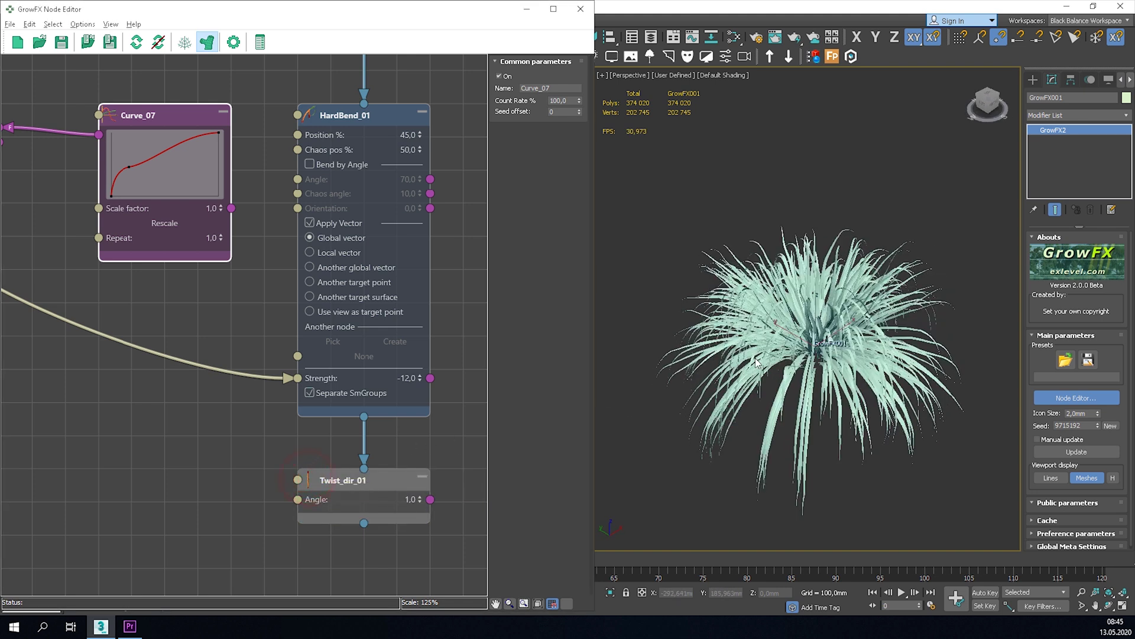
left_click(308, 479)
Set the Twist direction's Angle to 50 and examine the twisted blades up close
left_click(416, 499)
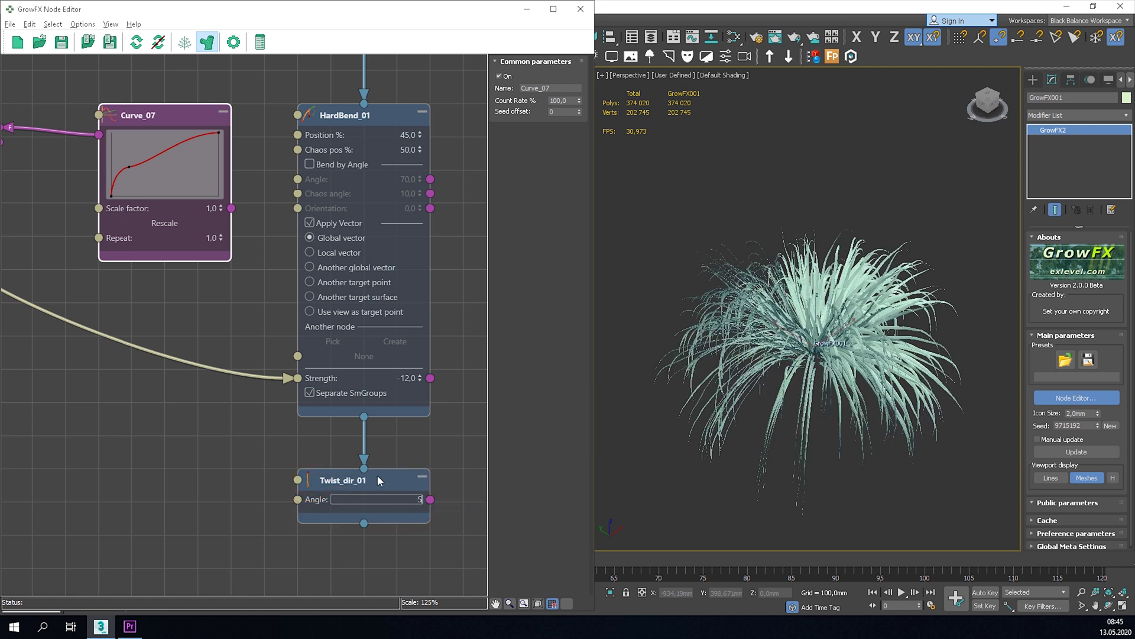
type("50")
key("Return")
scroll(880, 405, "up", 10)
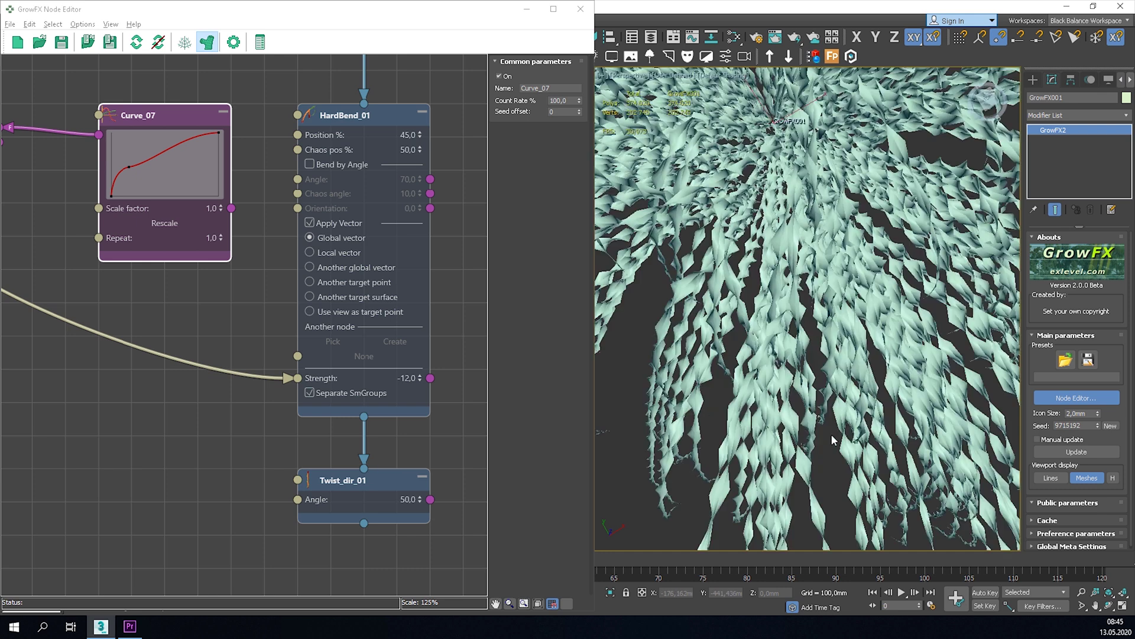
scroll(859, 383, "down", 3)
middle_click_drag(859, 383, 801, 263)
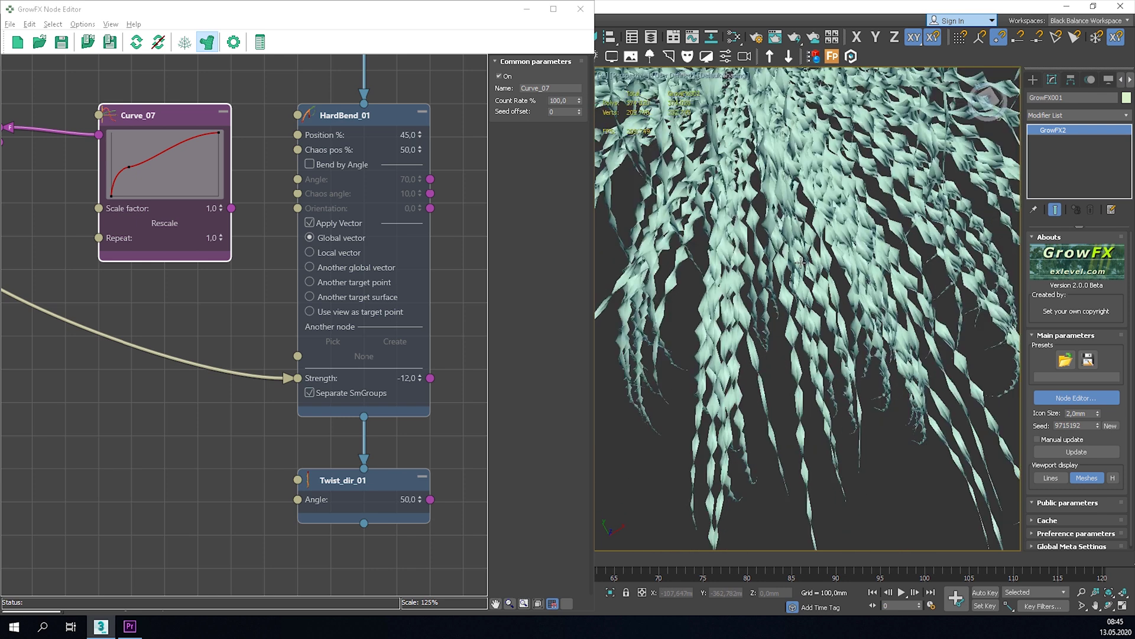
Set the Twist direction's Angle to 20 and inspect the blade tips up close
double_click(410, 501)
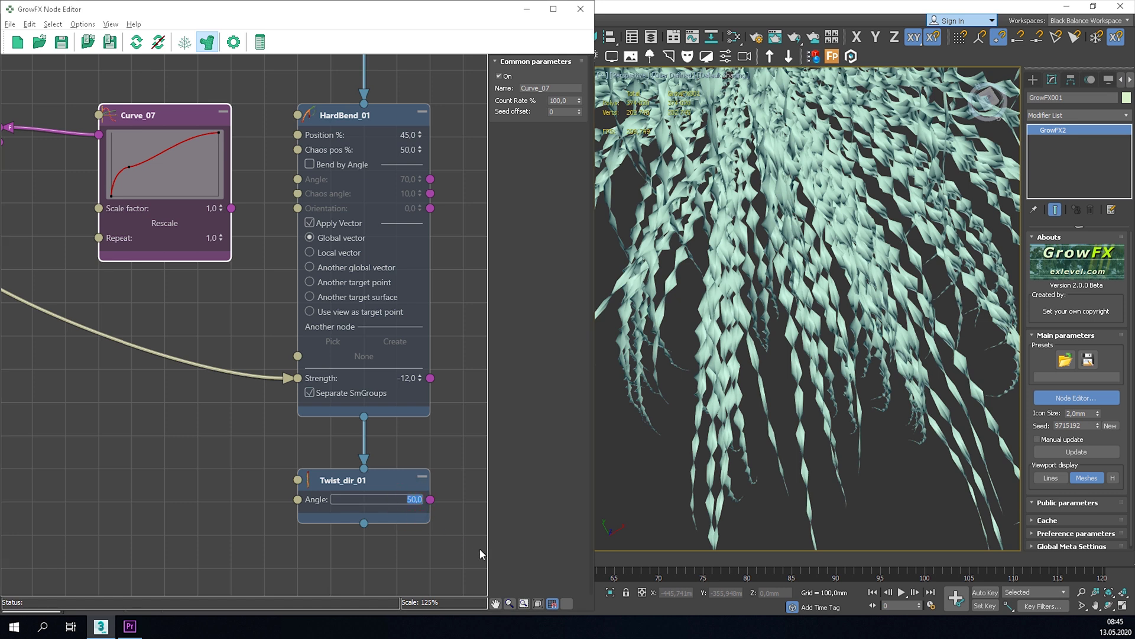
type("20")
key("Return")
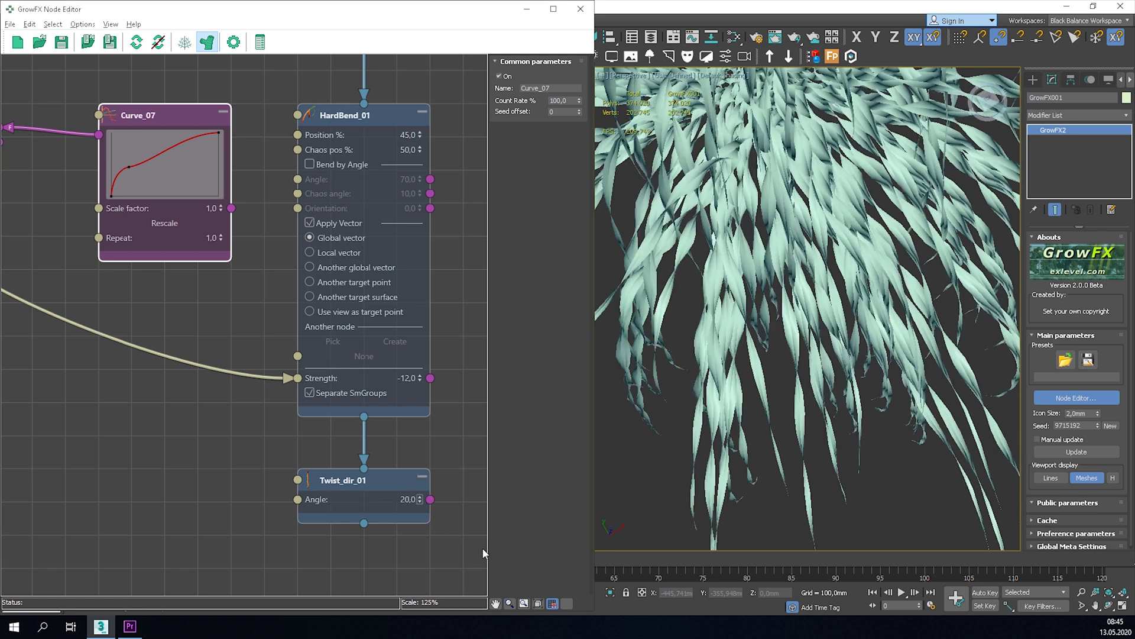
scroll(868, 268, "up", 5)
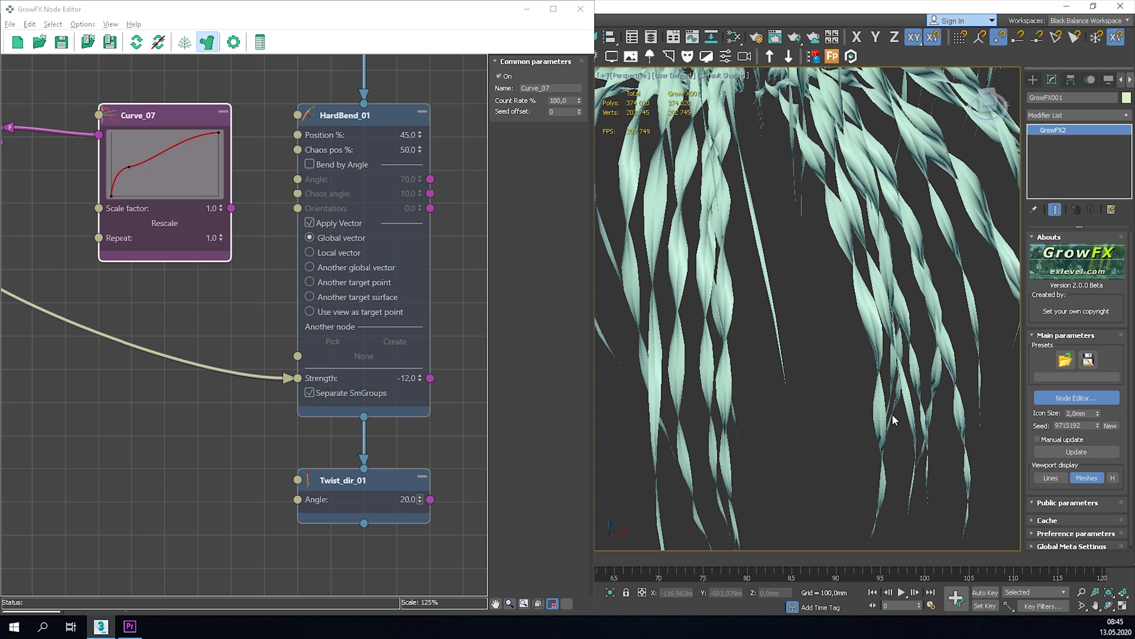
Set the Twist direction's Angle to 1 and check the whole plant
left_click(1058, 398)
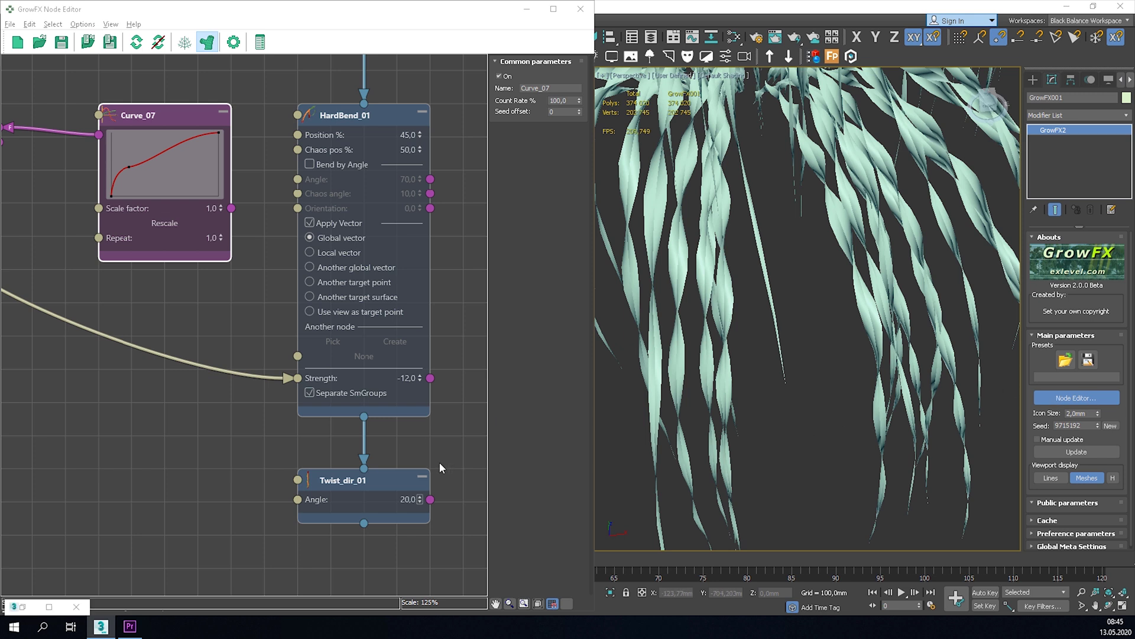
middle_click_drag(329, 488, 279, 380)
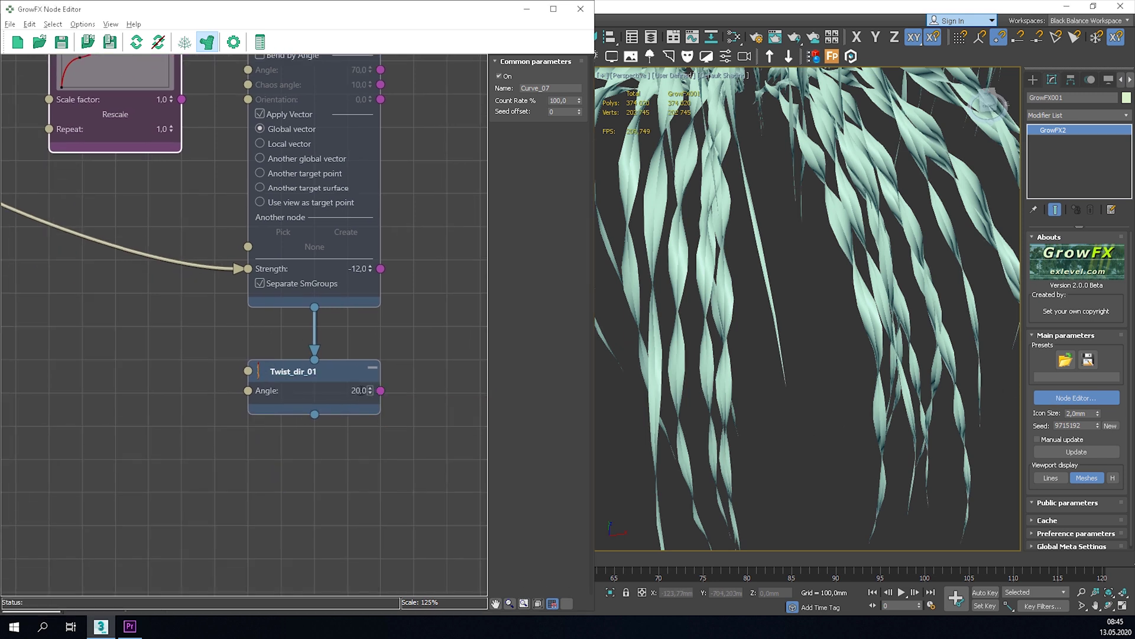
left_click(361, 391)
type("1")
key("Return")
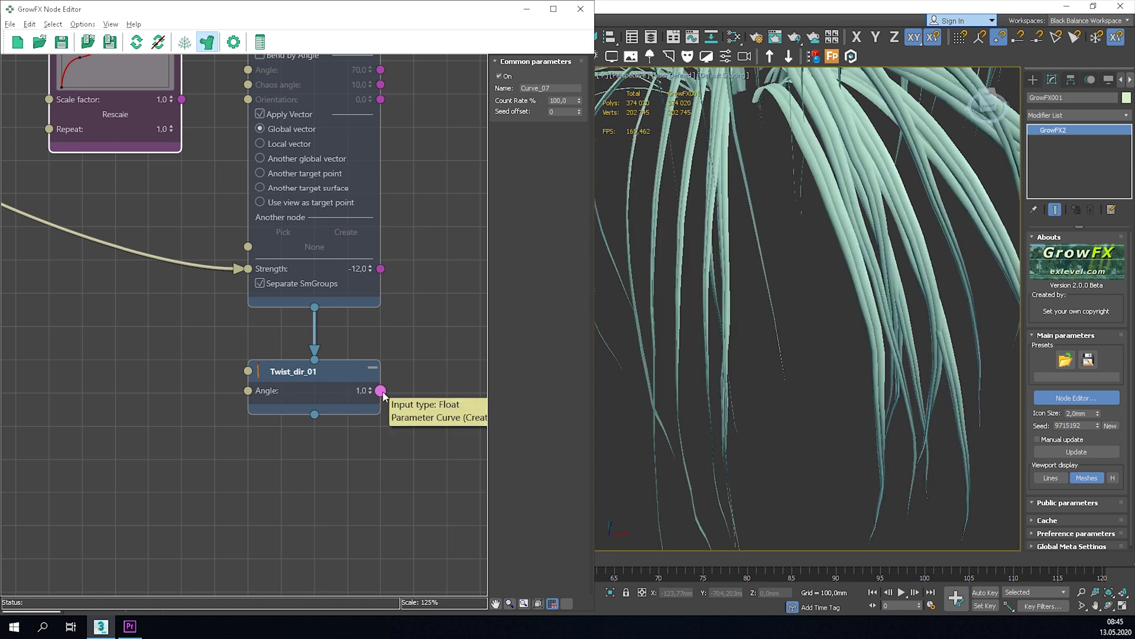
middle_click_drag(758, 268, 767, 316)
scroll(766, 318, "down", 5)
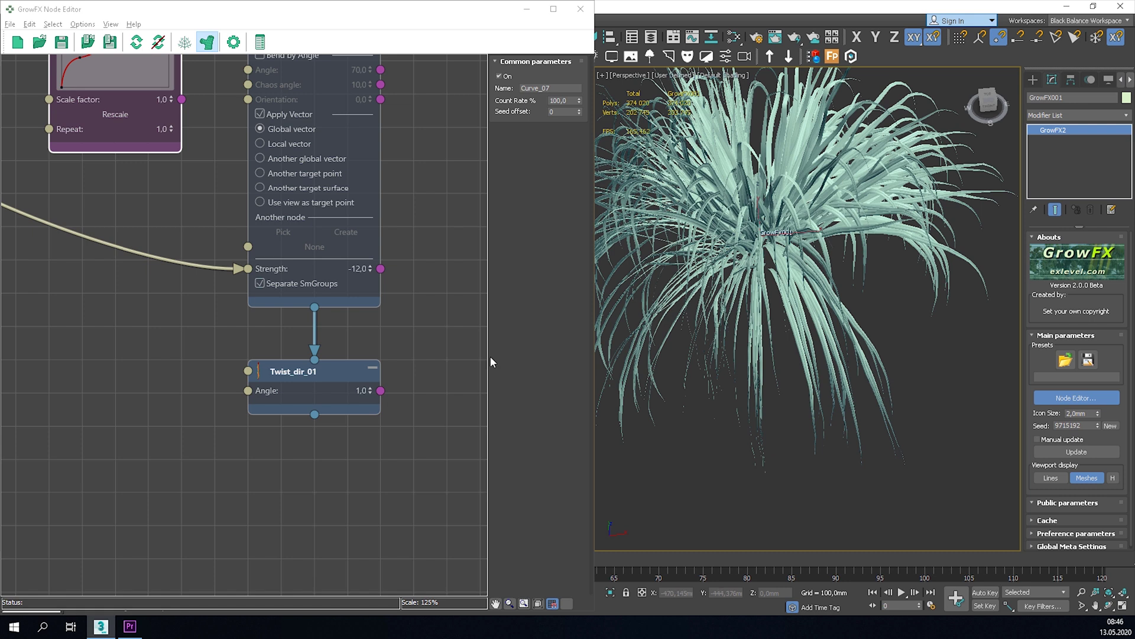
Create a parameter curve for the Twist direction's Angle and open it for editing
left_click_drag(380, 390, 437, 395)
left_click(464, 421)
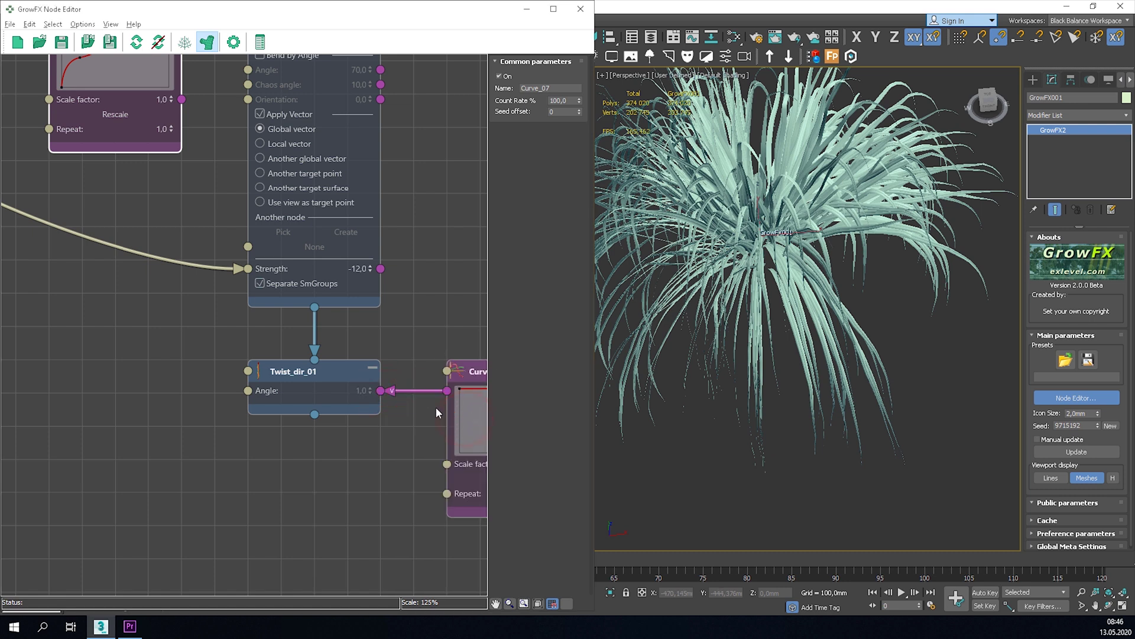
middle_click_drag(412, 401, 223, 394)
left_click(256, 359)
double_click(270, 396)
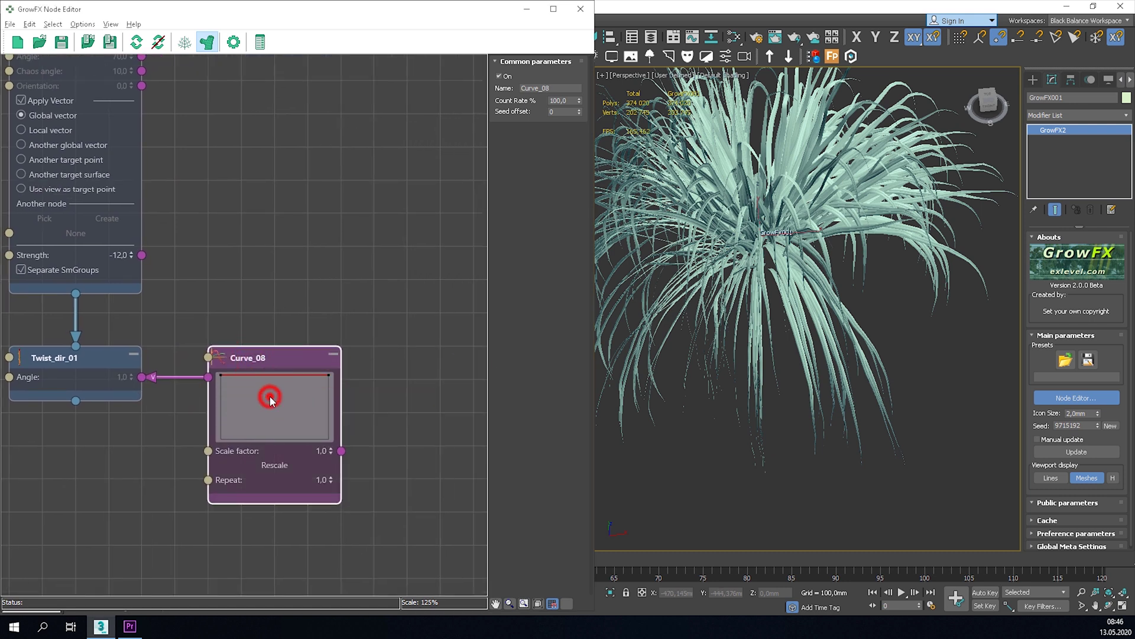
left_click_drag(314, 411, 347, 255)
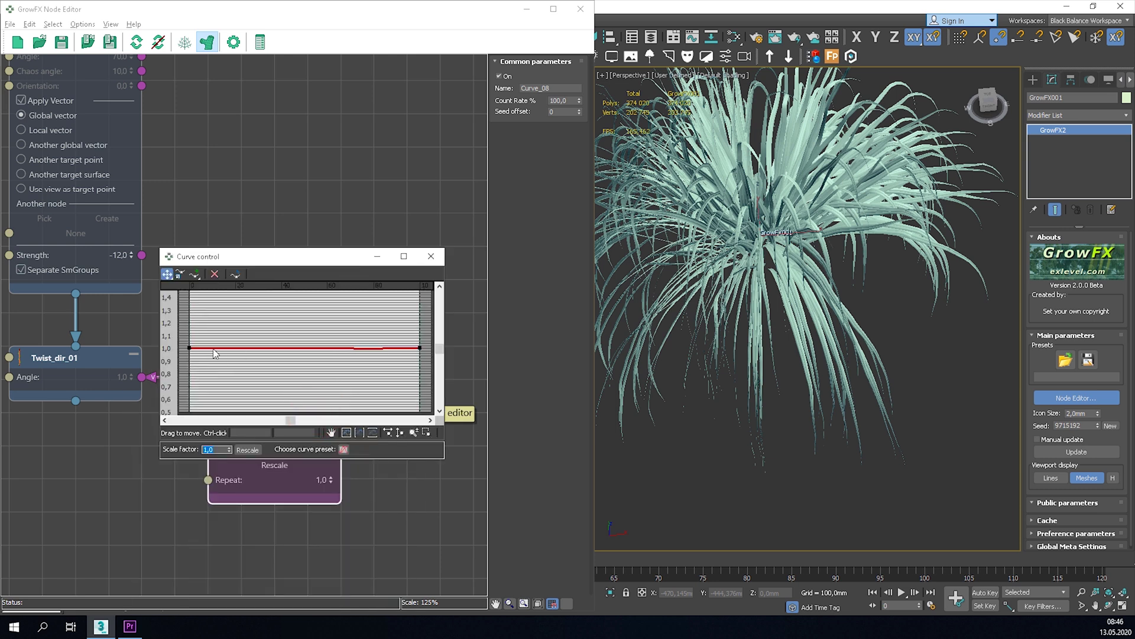
Set the value of the twist curve's first point to 0 and inspect the plant from the side
left_click(190, 347)
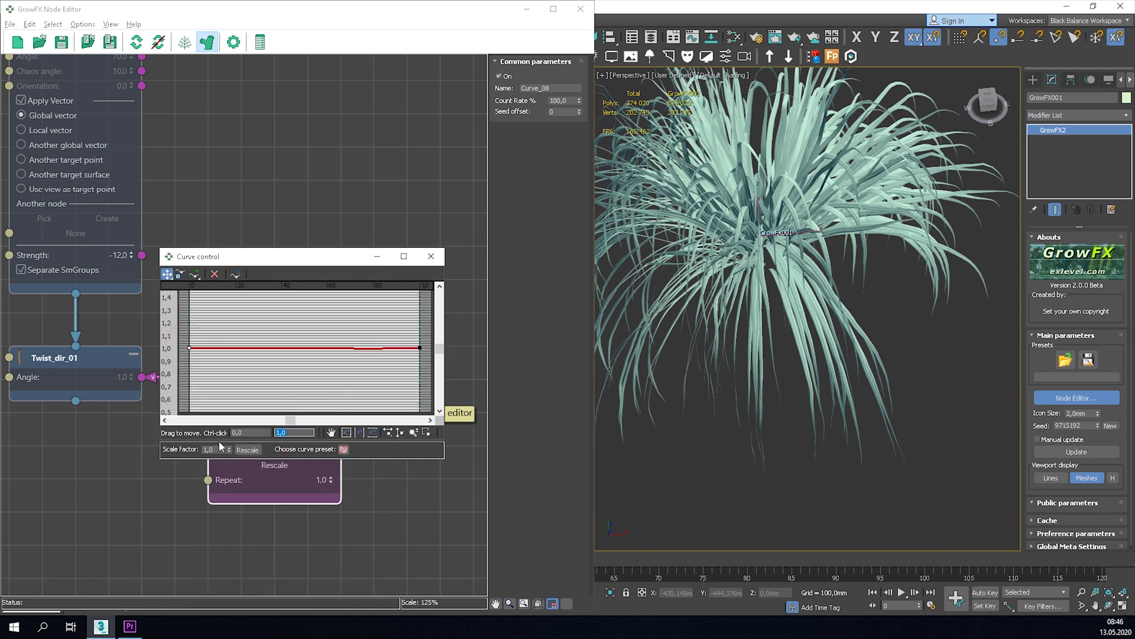
type("0")
key("Return")
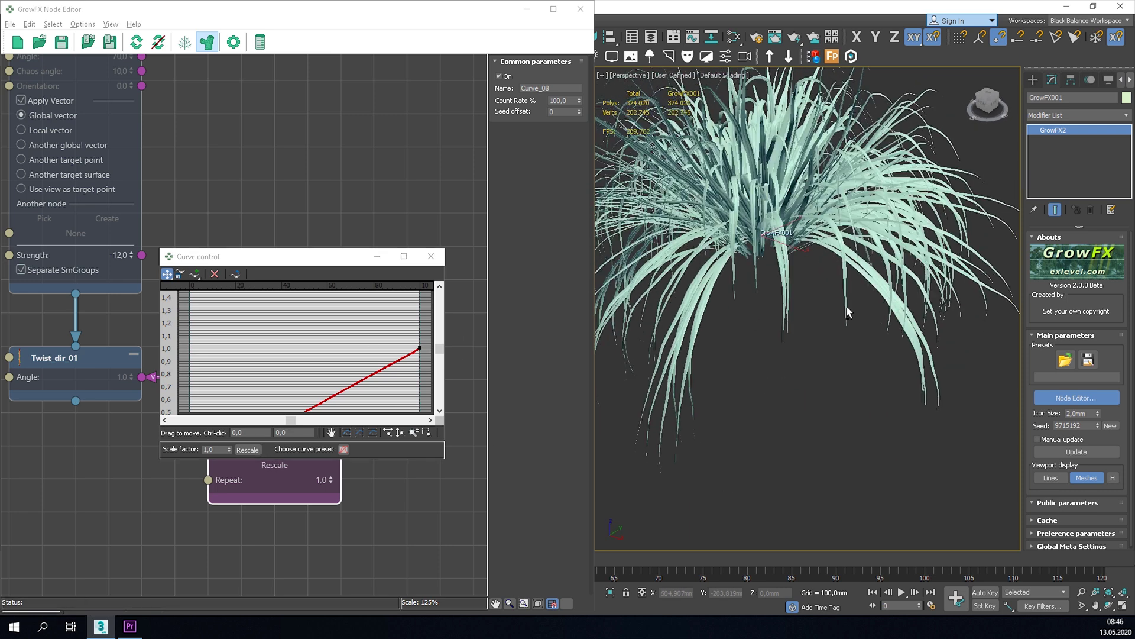
middle_click_drag(846, 312, 707, 312, "alt")
left_click_drag(298, 263, 305, 168)
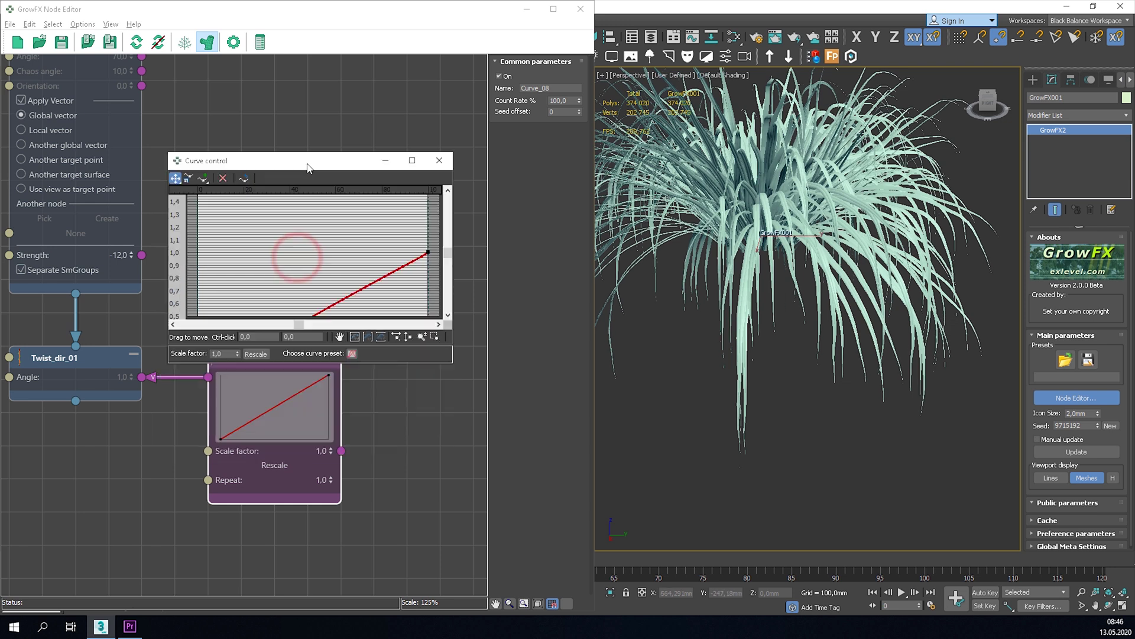
Try a value of 2 on the twist curve's last point, and set it back to 1
left_click(428, 251)
double_click(303, 336)
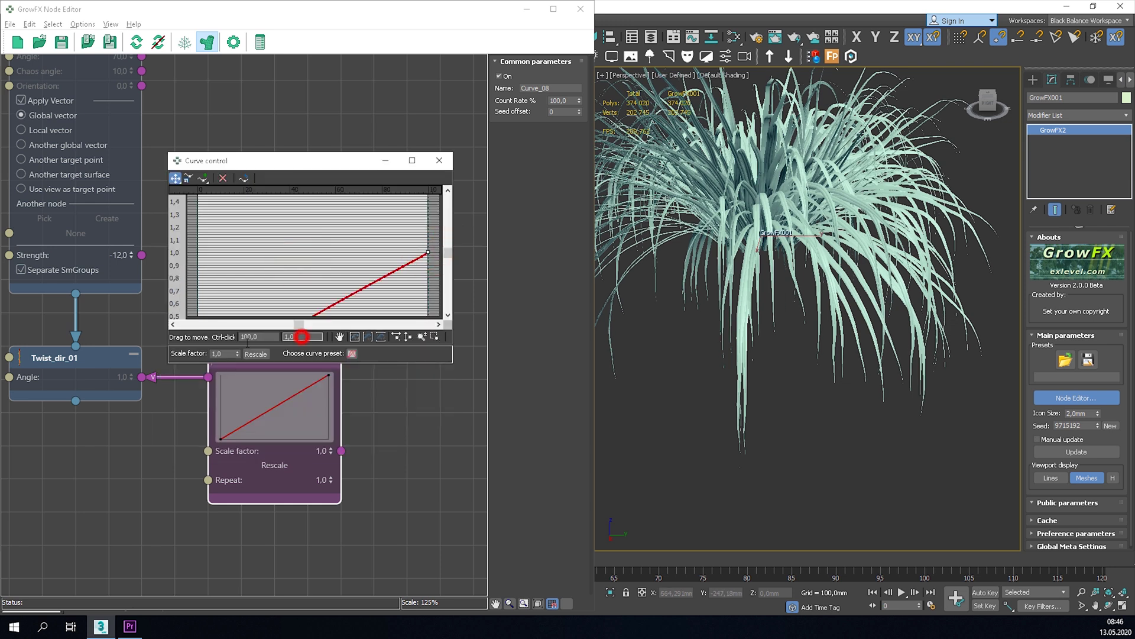
type("2")
key("Return")
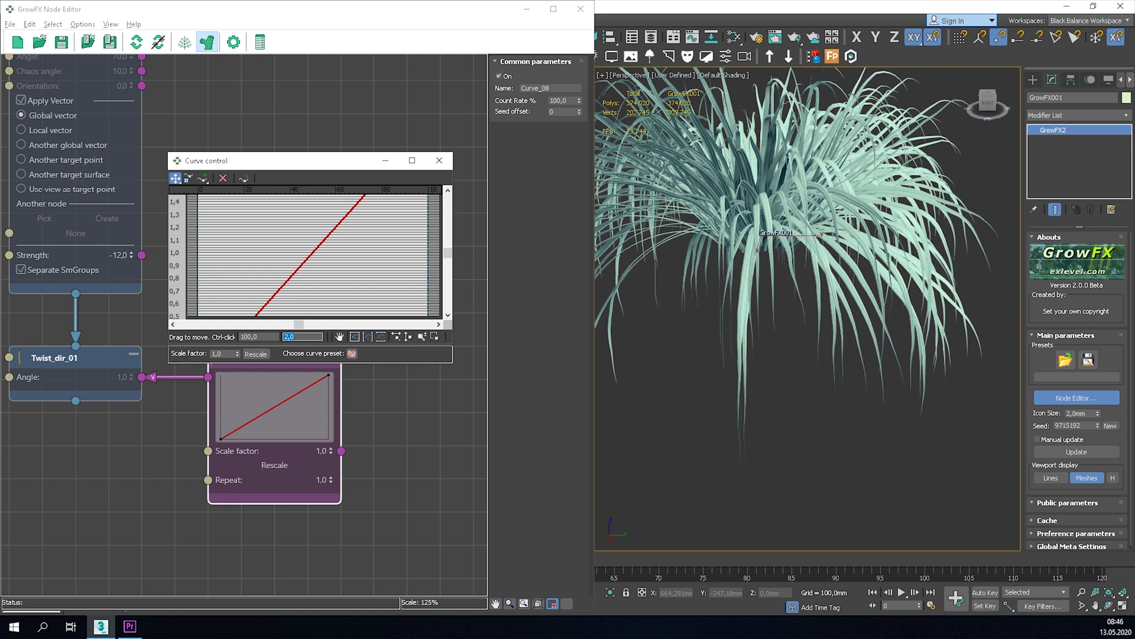
type("1")
key("Return")
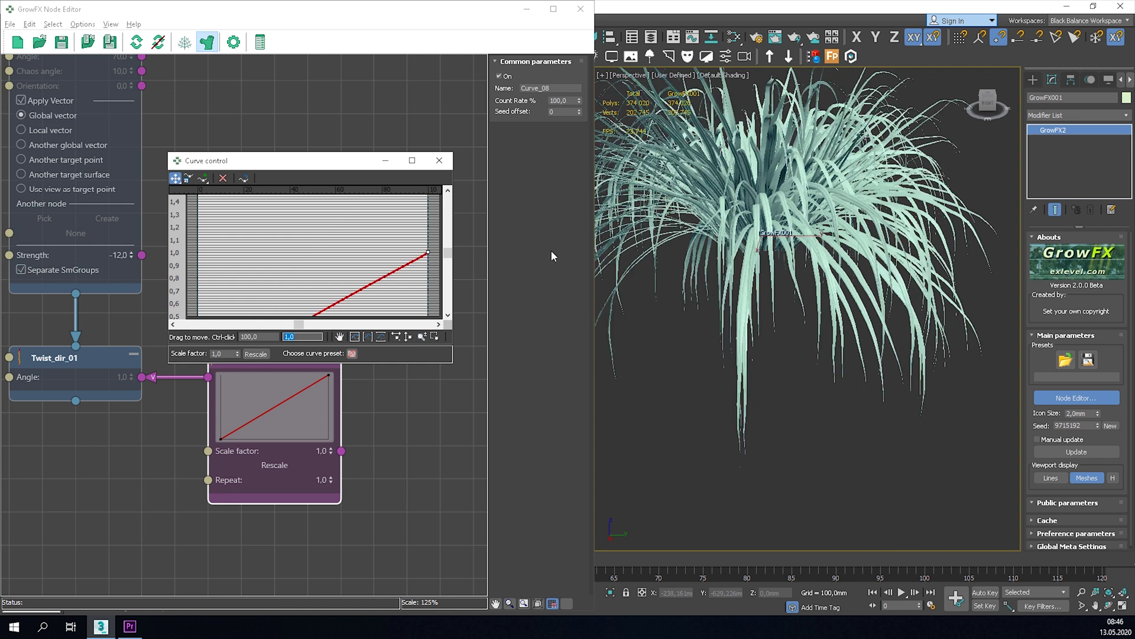
Convert the twist curve's last point to Bezier-Corner, pull its handle down for a steep finish, and close the curve editor
right_click(424, 255)
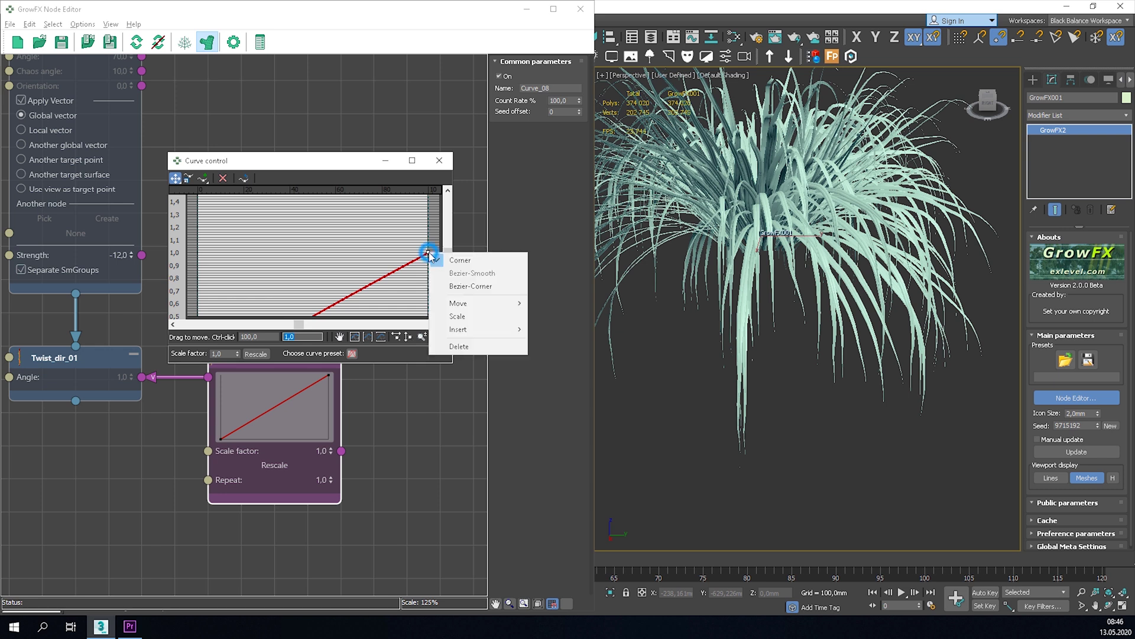
left_click(467, 284)
left_click(367, 285)
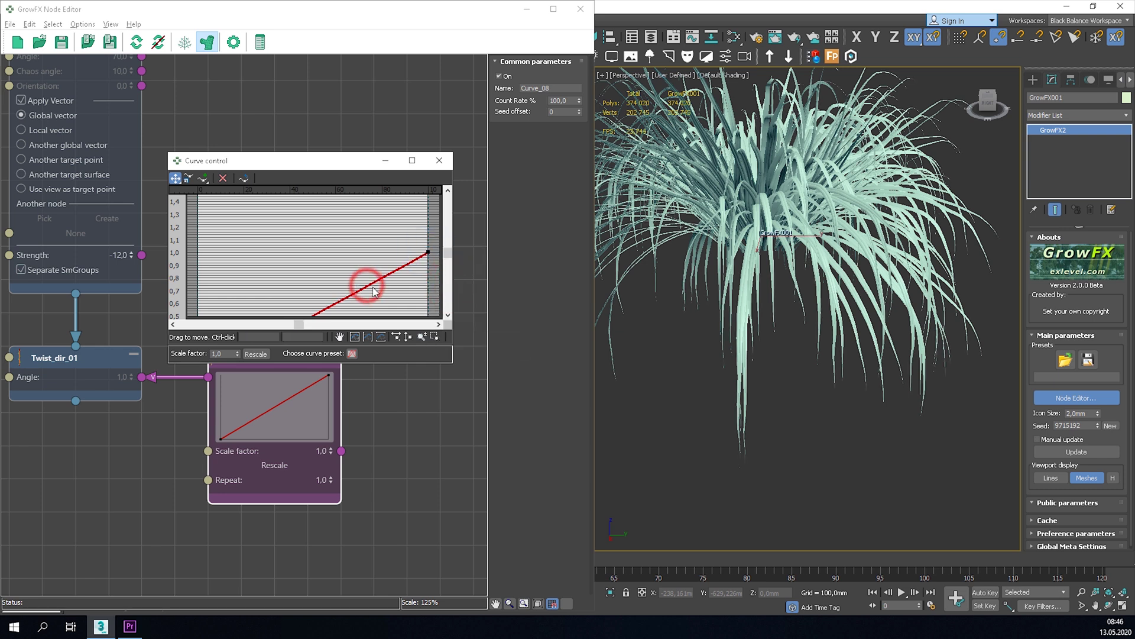
left_click(427, 252)
left_click_drag(371, 285, 446, 312)
middle_click_drag(348, 259, 347, 243)
scroll(349, 242, "down", 2)
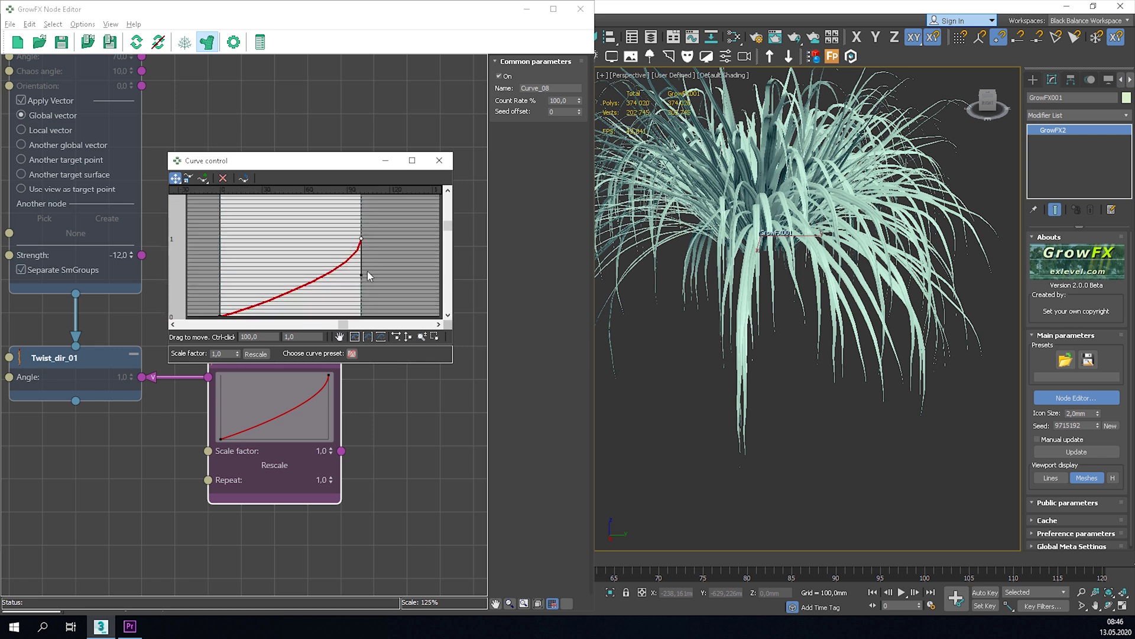
left_click_drag(362, 277, 365, 291)
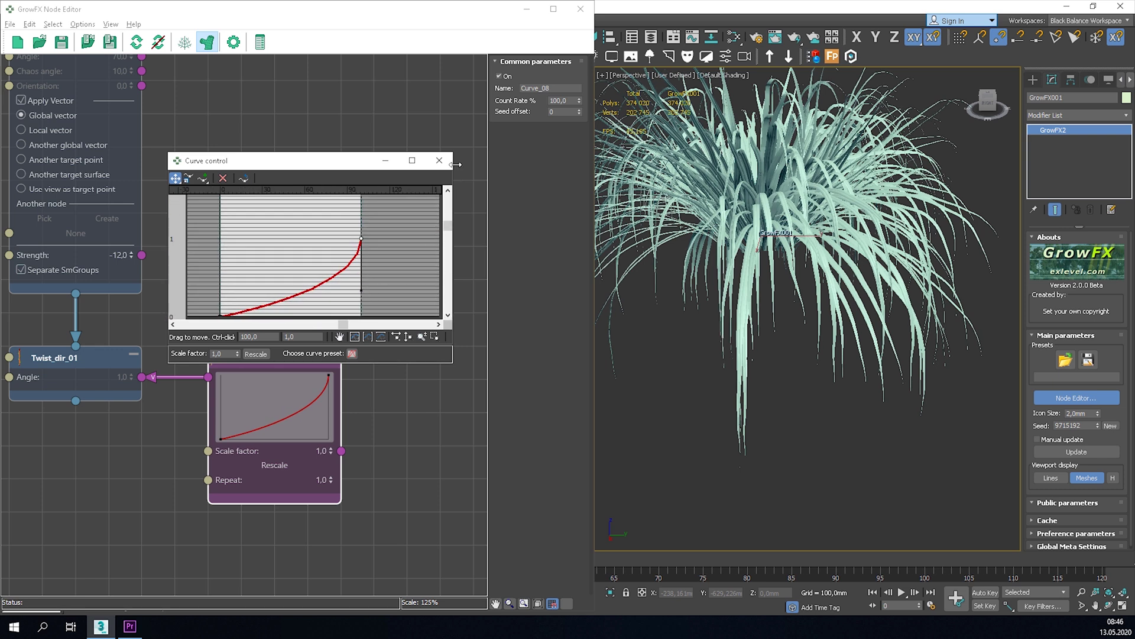
left_click(440, 160)
mouse_move(750, 301)
middle_mouse_down("alt")
mouse_move(699, 340)
mouse_move(741, 302)
middle_mouse_up("alt")
scroll(797, 294, "down", 2)
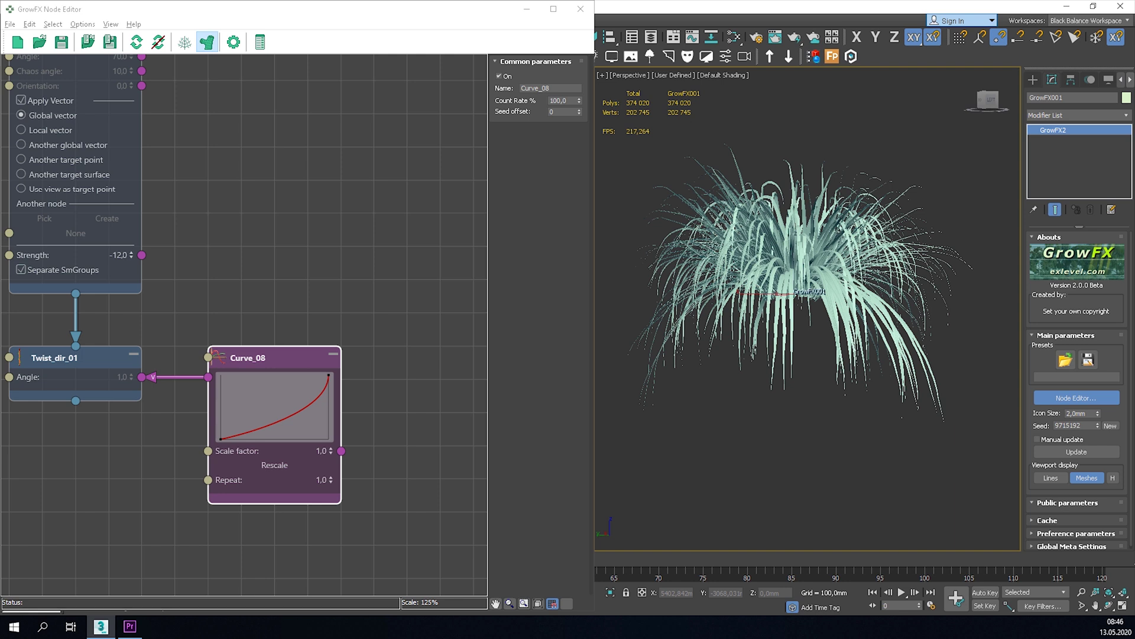
Add a Random direction node after the Twist direction node
key("m")
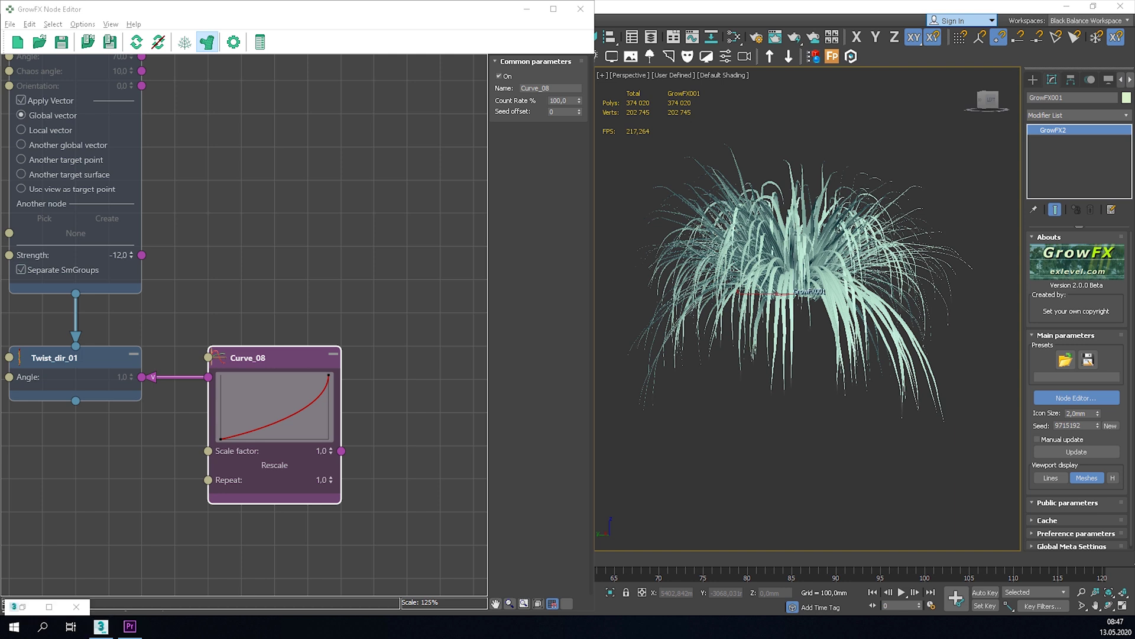
middle_click_drag(205, 412, 330, 420)
scroll(334, 433, "down", 5)
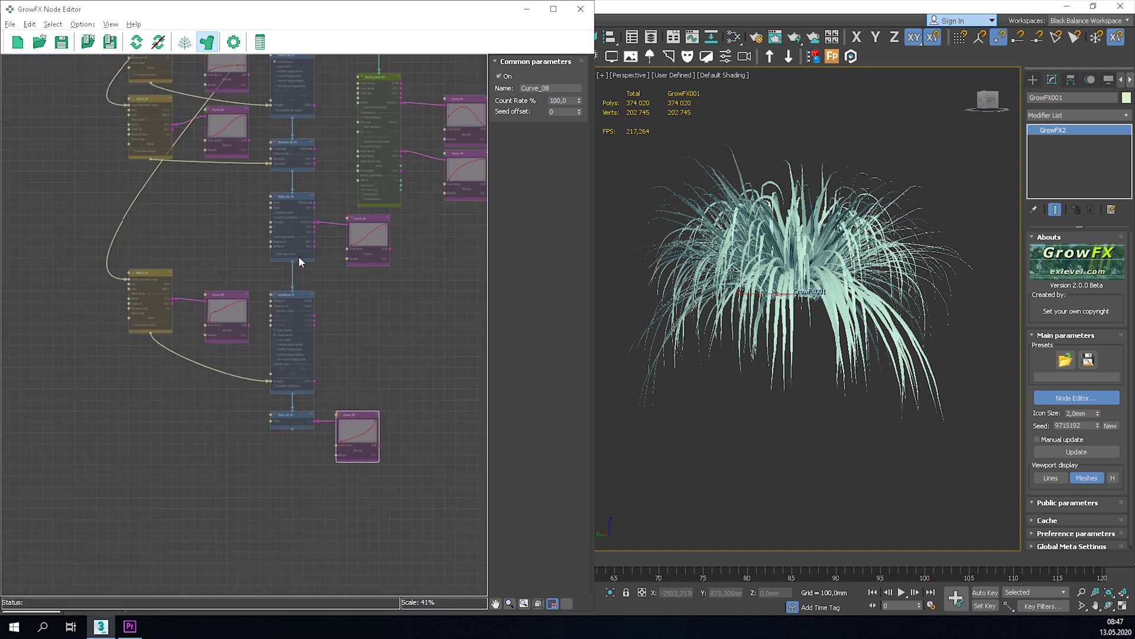
scroll(274, 140, "up", 3)
middle_click_drag(368, 453, 335, 136)
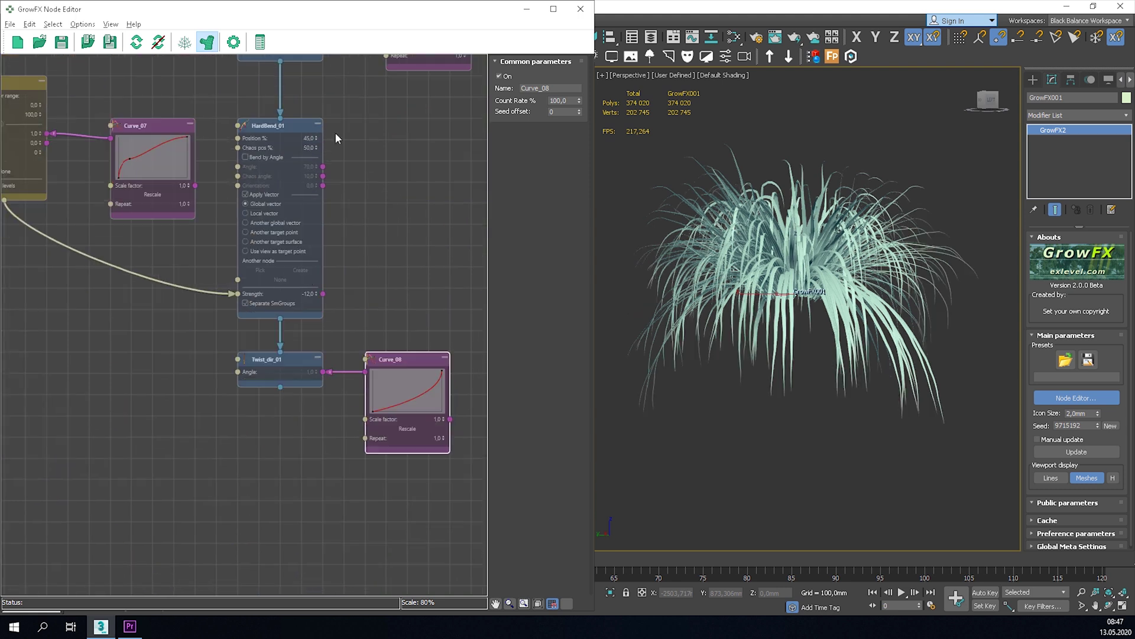
left_click_drag(281, 387, 290, 456)
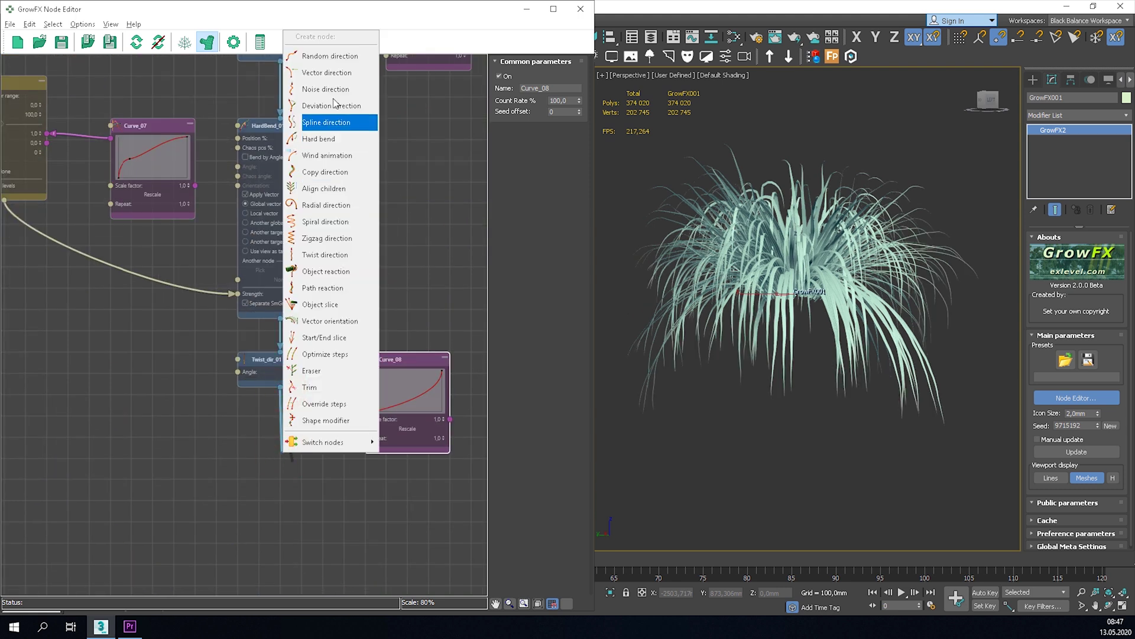
left_click(351, 57)
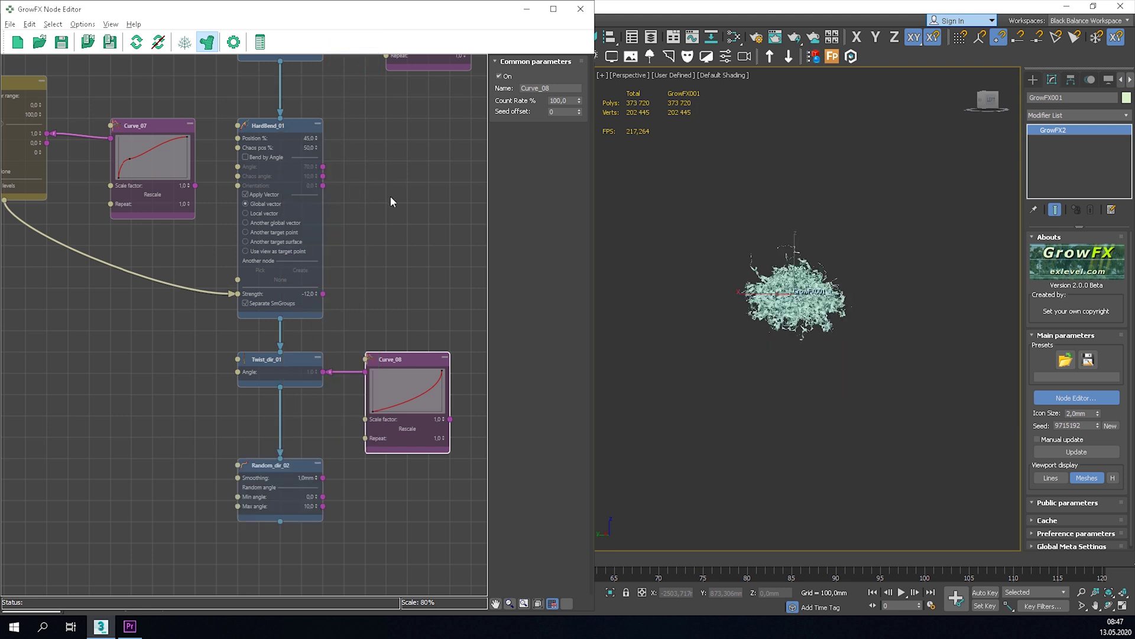
Set the new Random direction's Smoothing to 500 mm and its Max angle to 60
left_click(309, 478)
key("Return")
middle_click_drag(913, 268, 822, 408, "alt")
left_click(312, 506)
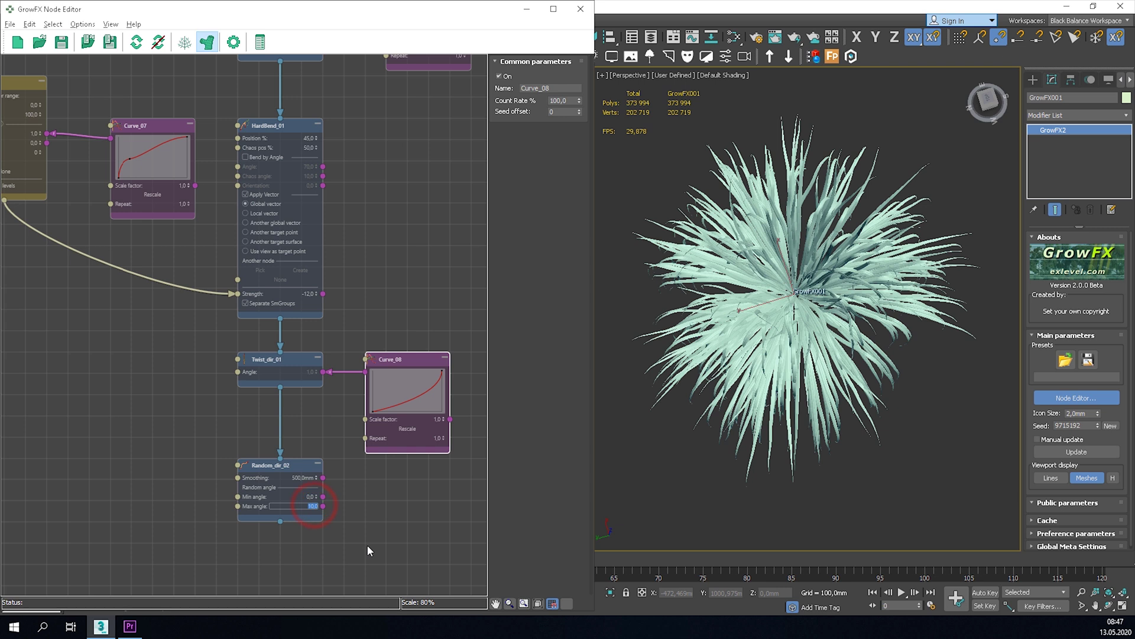
type("60")
key("Return")
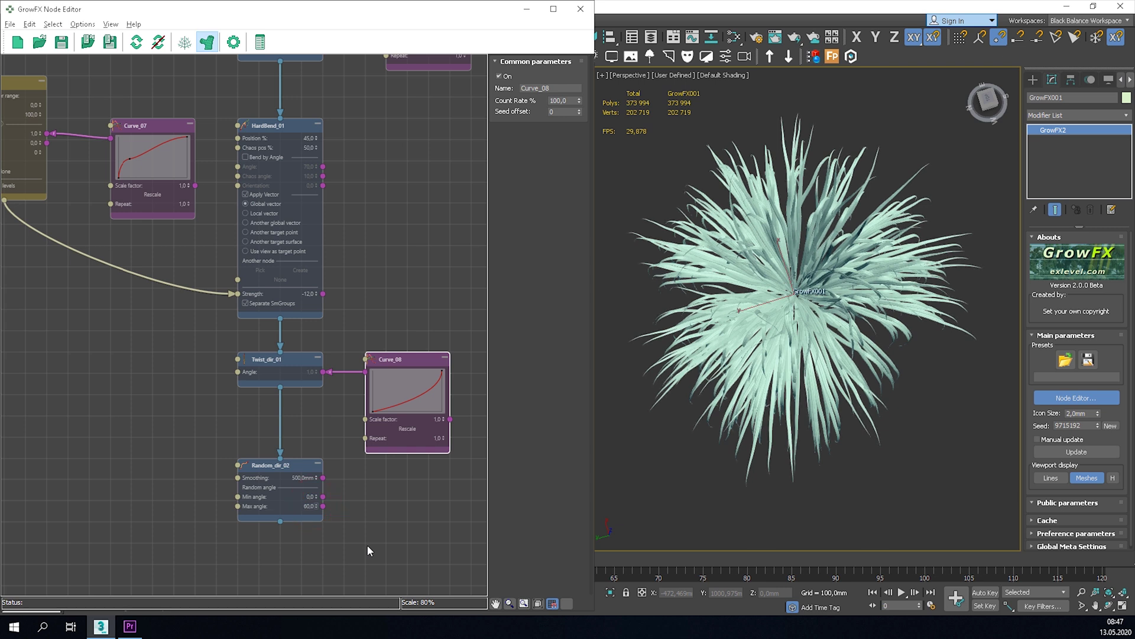
Set the new Random direction's Max angle to 50 and view the plant from above
left_click(312, 506)
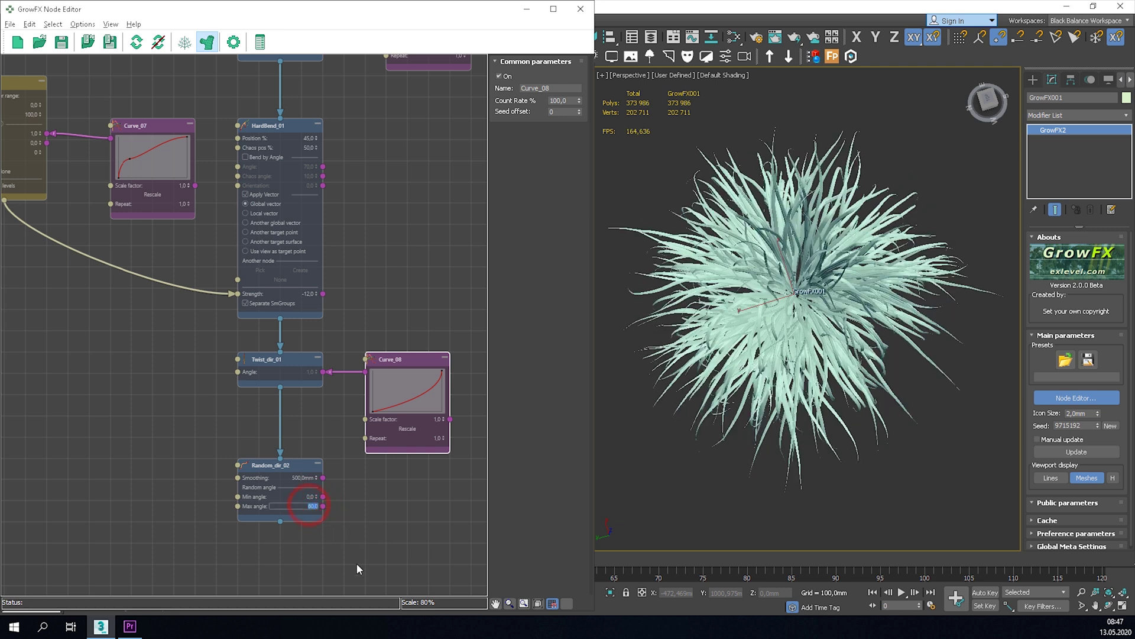
type("50")
key("Return")
middle_click_drag(880, 329, 806, 325, "alt")
Set the Leaves mesh node's Width to 5 mm and check the thinner blades around the plant
middle_click_drag(334, 250, 278, 366)
scroll(278, 367, "down", 5)
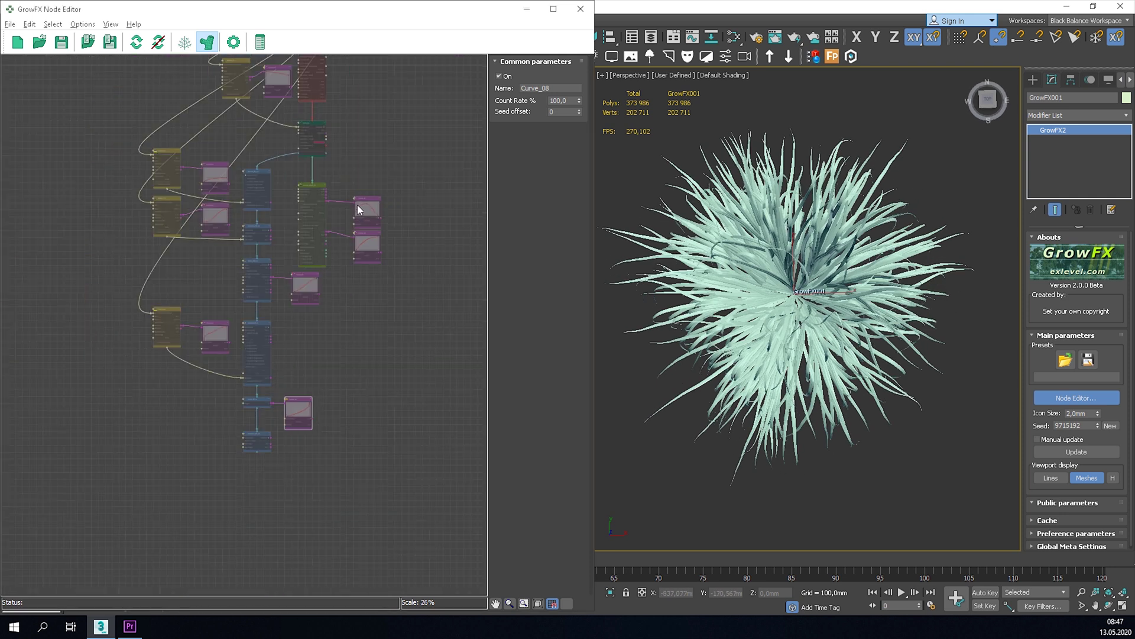
middle_click_drag(334, 204, 343, 274)
scroll(342, 274, "up", 7)
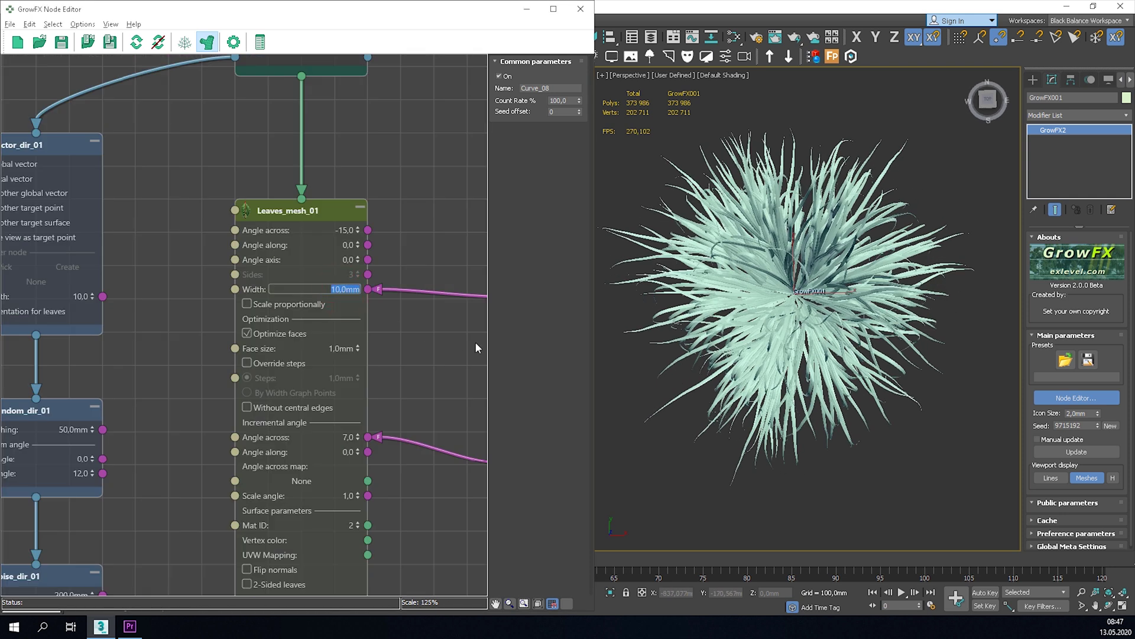
type("5")
key("Return")
middle_click_drag(914, 303, 772, 303, "alt")
middle_click_drag(858, 298, 898, 354, "alt")
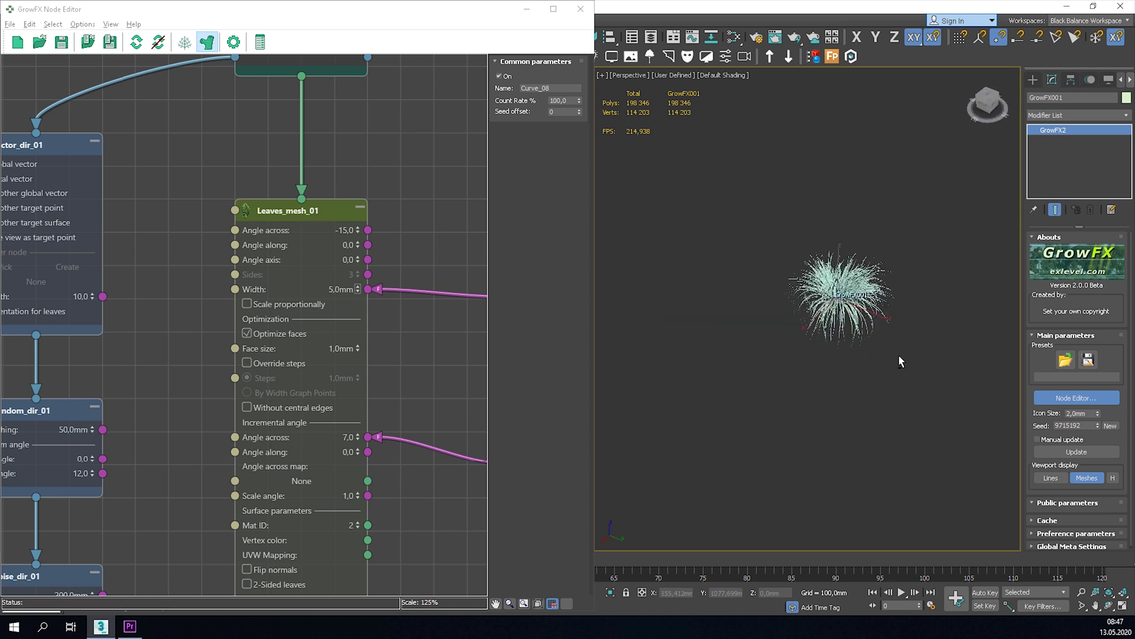
Create a standard Box about 3280 mm long and 4030 mm wide, extending about 842 mm below the ground plane beside the plant
left_click(1031, 77)
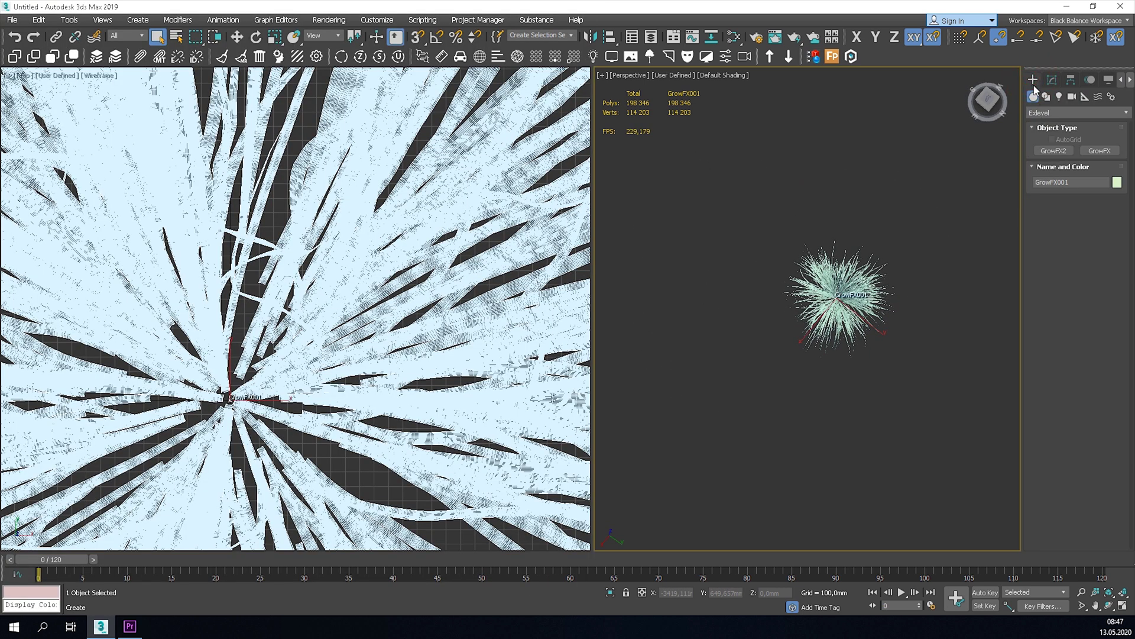
left_click(1049, 112)
left_click(1048, 125)
left_click(1053, 151)
left_click_drag(963, 203, 603, 271)
left_click(639, 332)
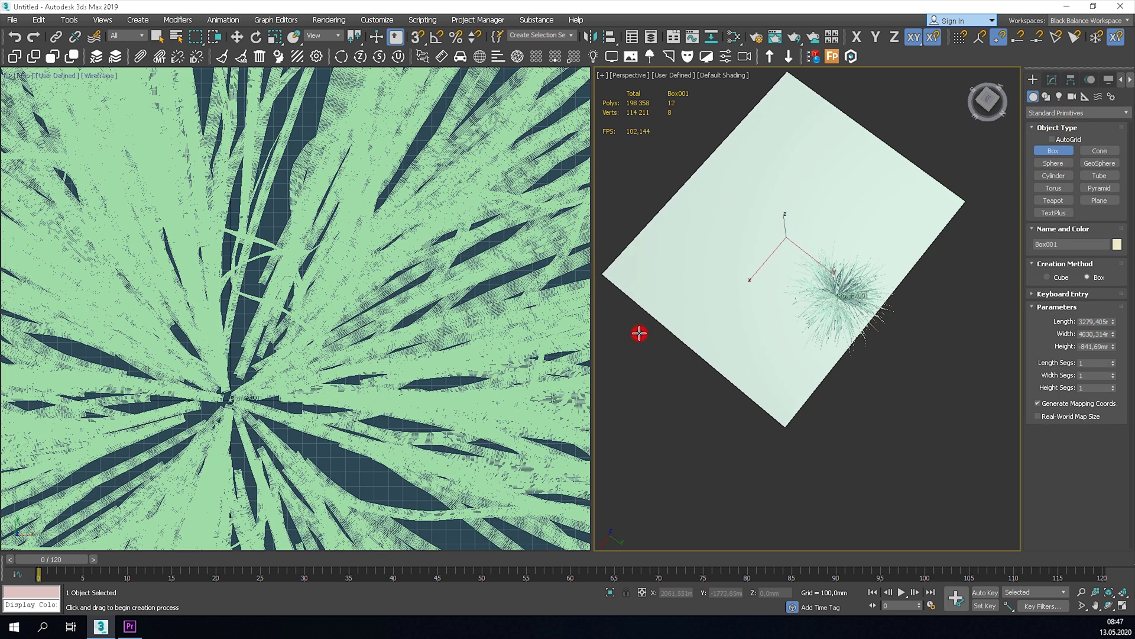
Move the box along the Y axis to about -16 mm so it sits beneath the plant
middle_click_drag(746, 344, 852, 349, "alt")
key("w")
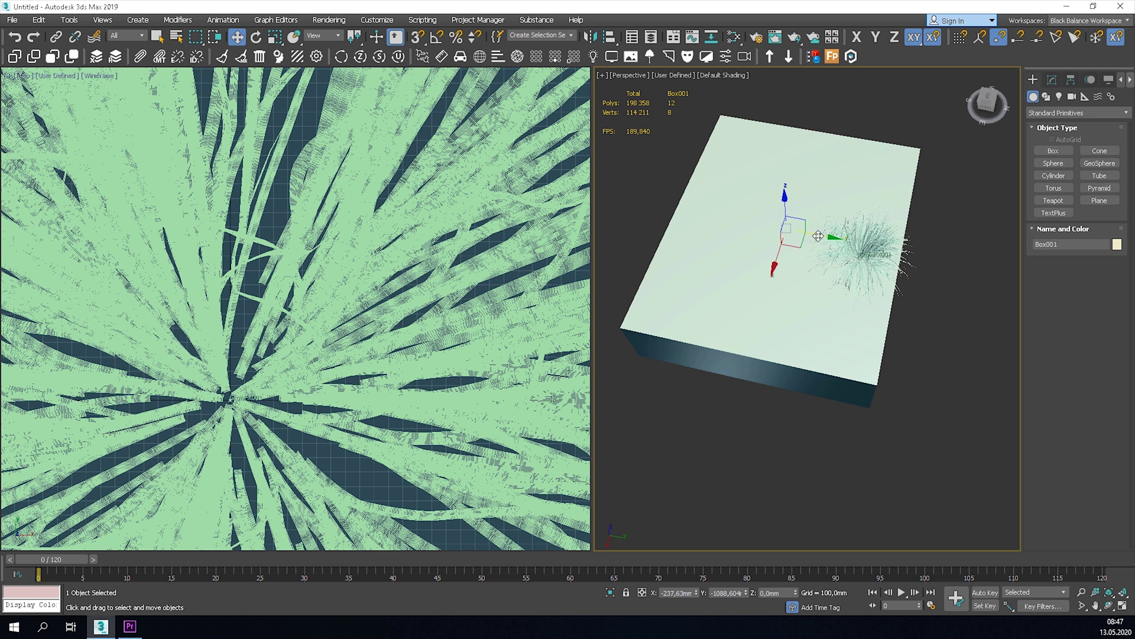
left_click_drag(818, 235, 886, 255)
middle_click_drag(886, 254, 889, 255, "alt")
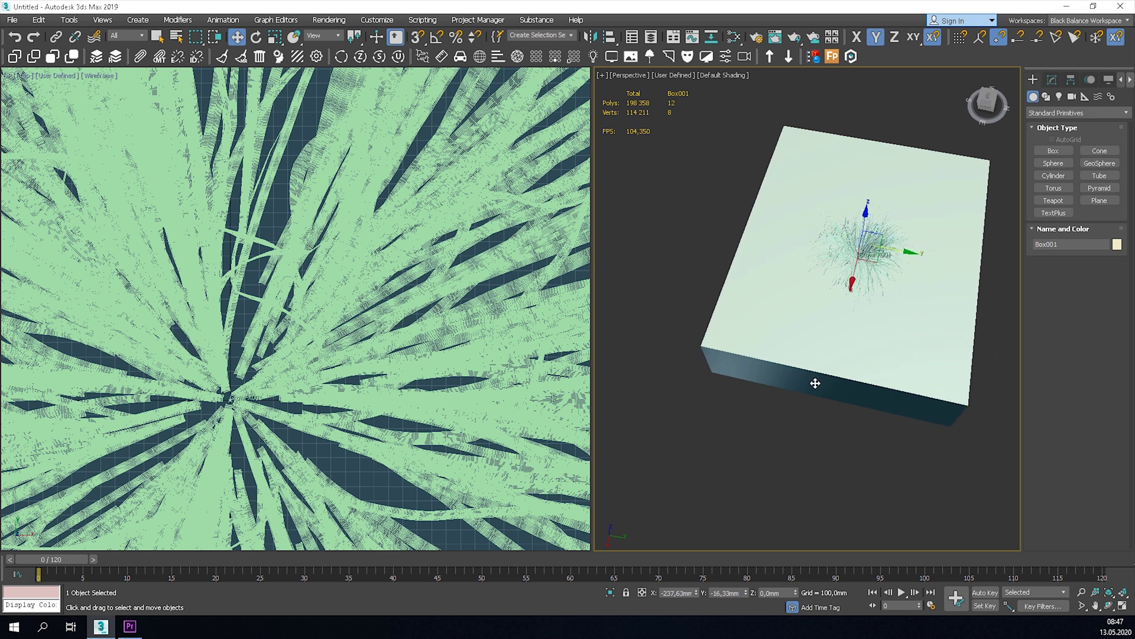
Select the GrowFX plant in the Top view
middle_click(254, 390)
key("F3")
key("F3")
key("q")
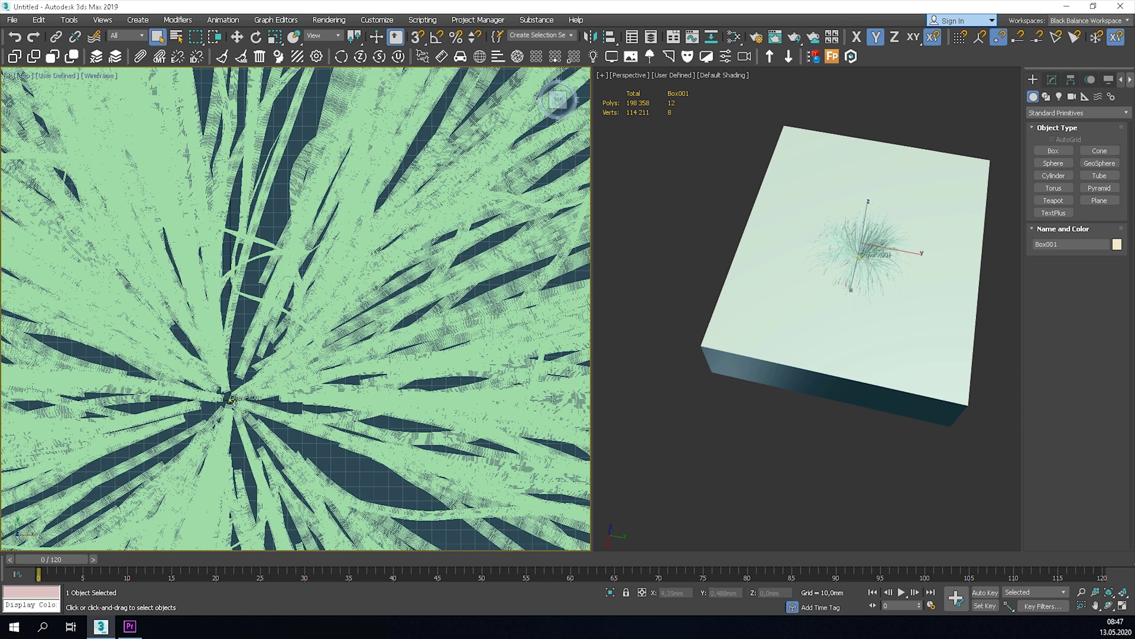
left_click(240, 397)
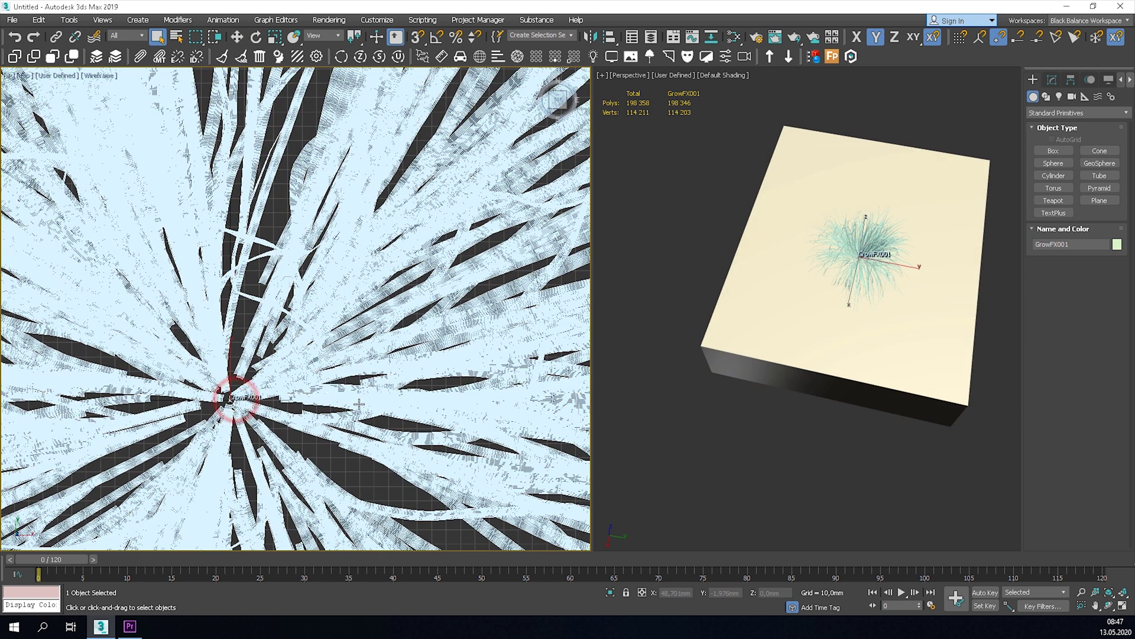
Open the GrowFX plant's node graph and append an Object reaction node after the second random direction node
left_click(1052, 80)
middle_click_drag(943, 326, 883, 270, "alt")
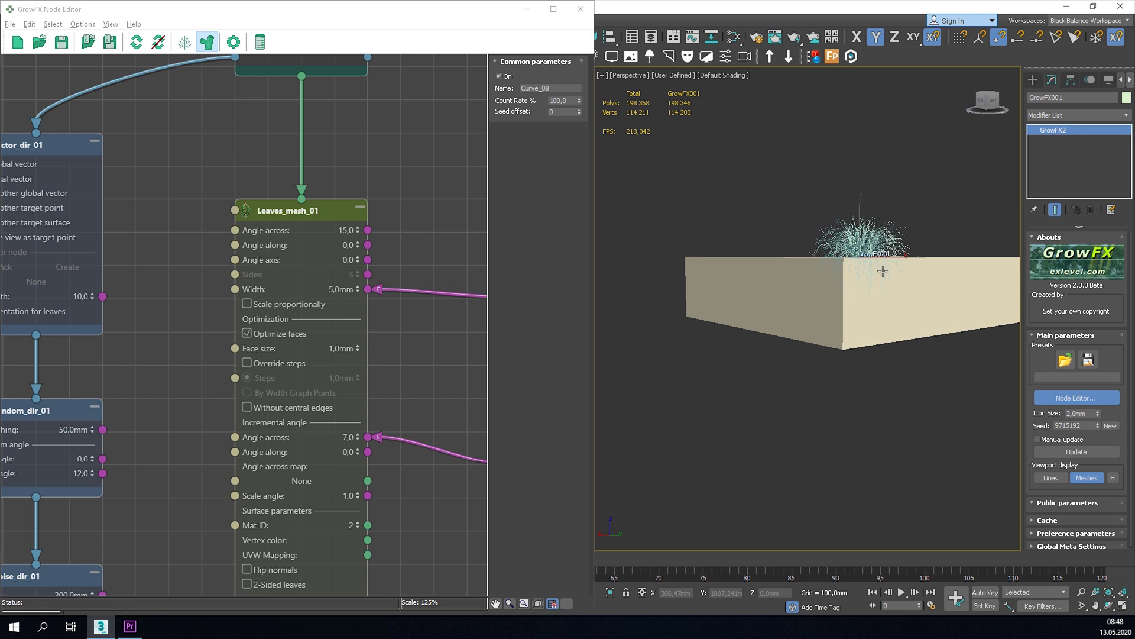
scroll(215, 276, "down", 3)
middle_click_drag(164, 399, 321, 59)
middle_click_drag(211, 478, 273, 308)
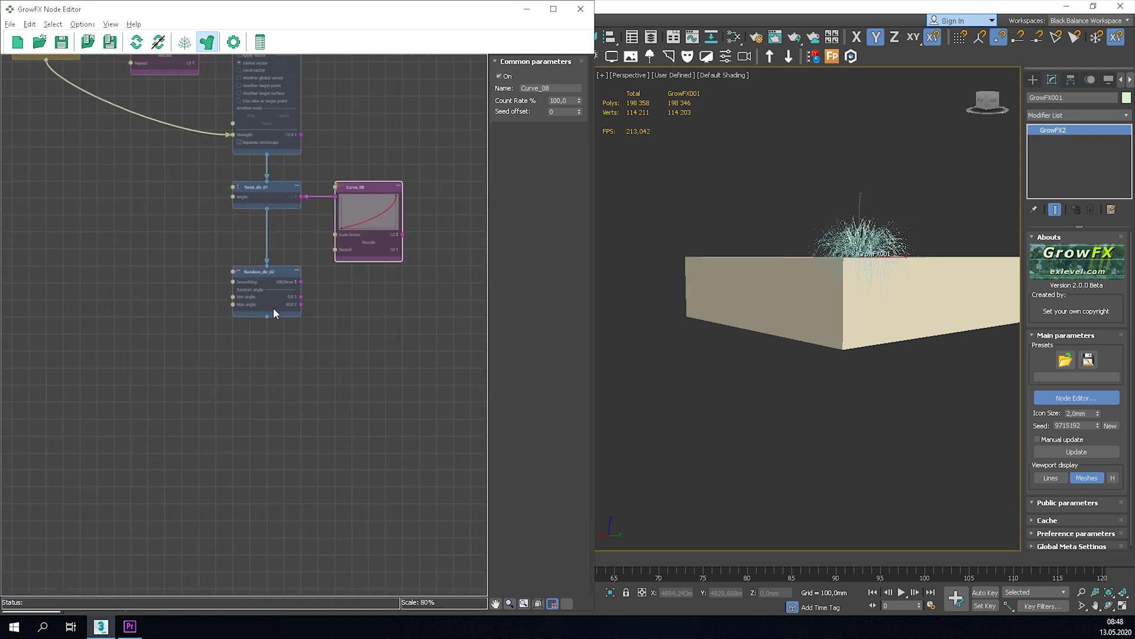
scroll(273, 319, "up", 6)
left_click_drag(254, 325, 264, 419)
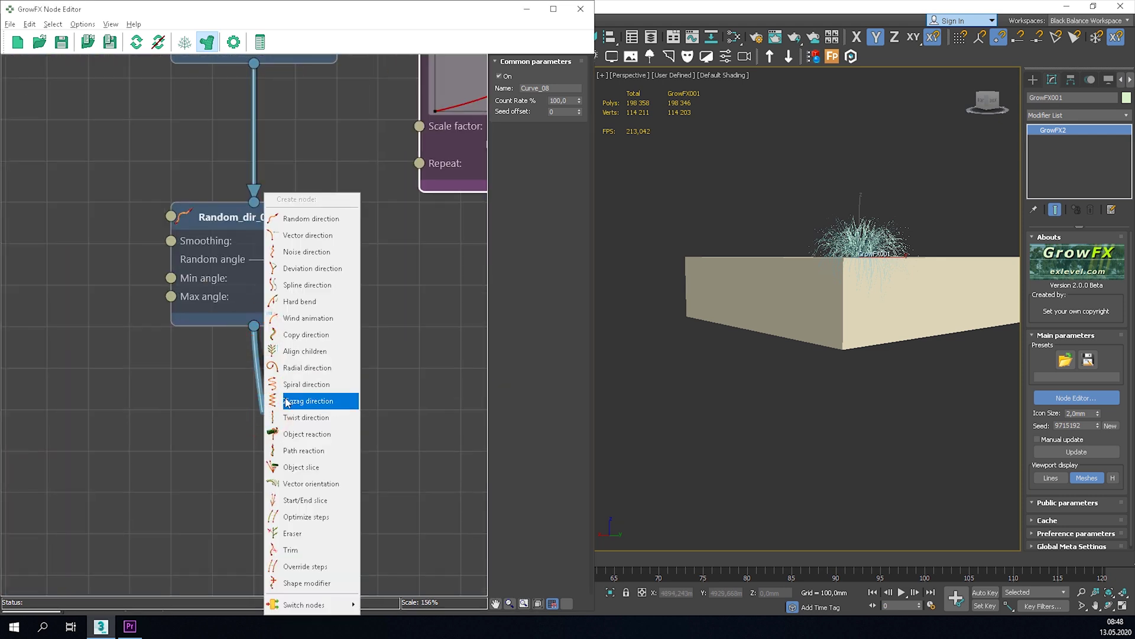
left_click(303, 433)
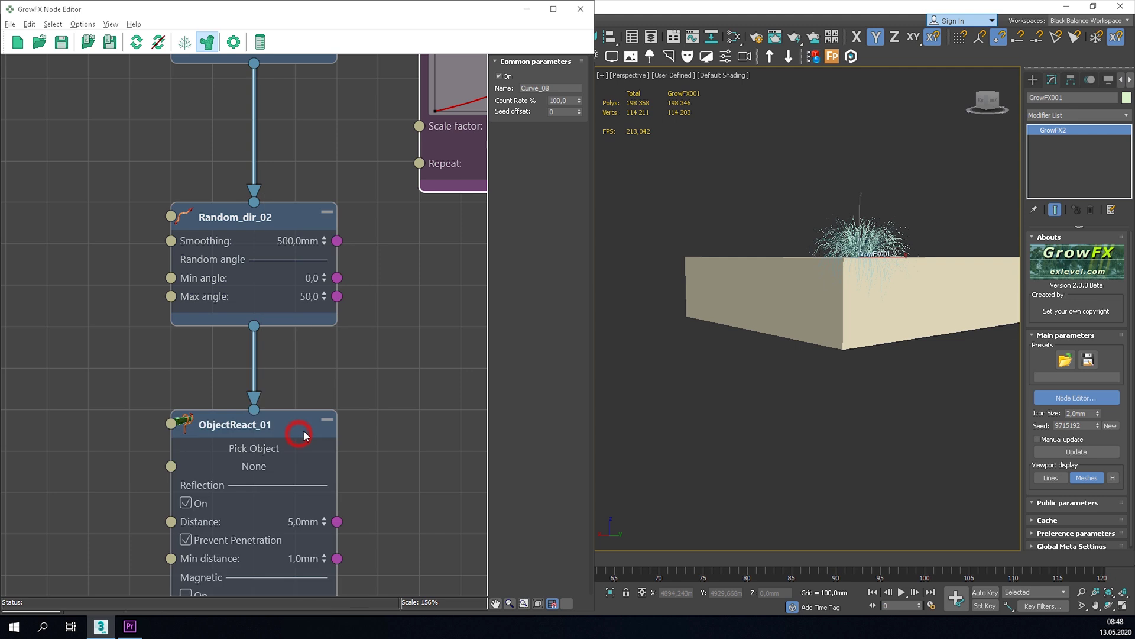
Pick the box as the Object reaction node's target and move the linked public parameter node farther from it
left_click(253, 448)
left_click(749, 292)
middle_click_drag(82, 451, 192, 335)
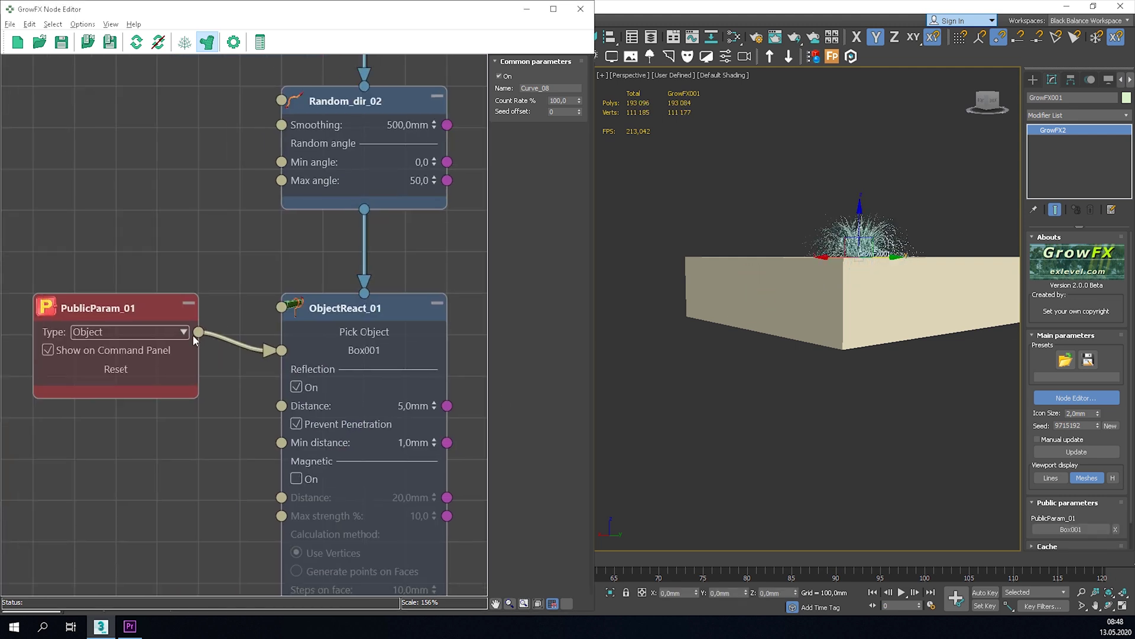
left_click_drag(114, 311, 73, 311)
left_click(89, 331)
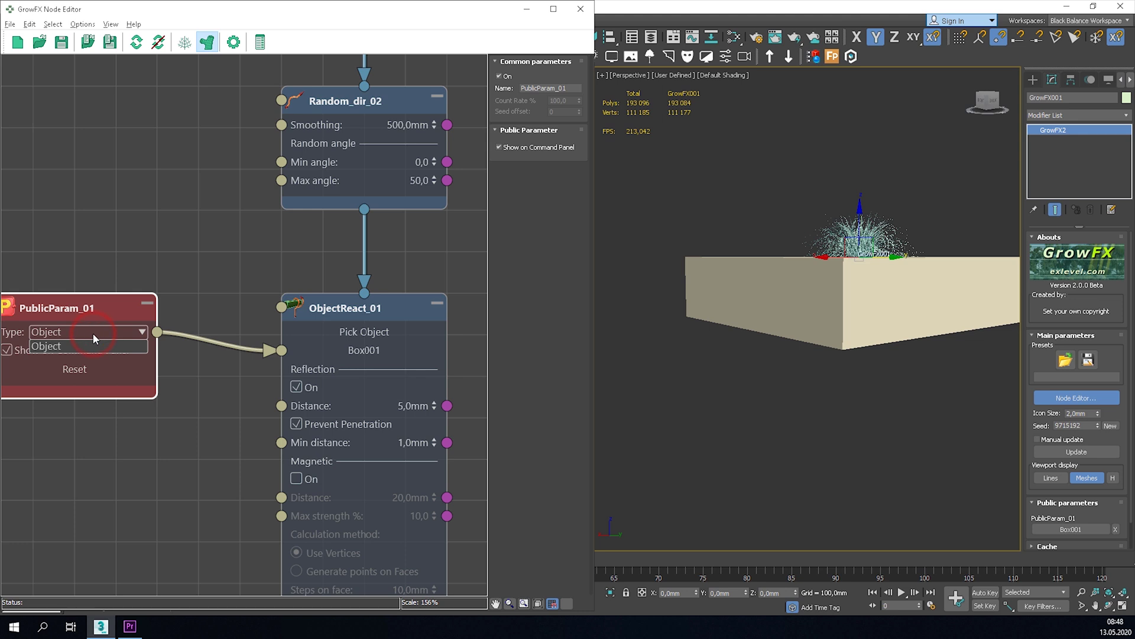
mouse_move(72, 303)
left_mouse_down()
mouse_move(113, 303)
mouse_move(70, 310)
left_mouse_up()
Set the Object reaction node's reflection Distance to 50 mm and check the blades above the box from several angles
middle_click_drag(722, 324, 701, 342, "alt")
scroll(857, 267, "up", 5)
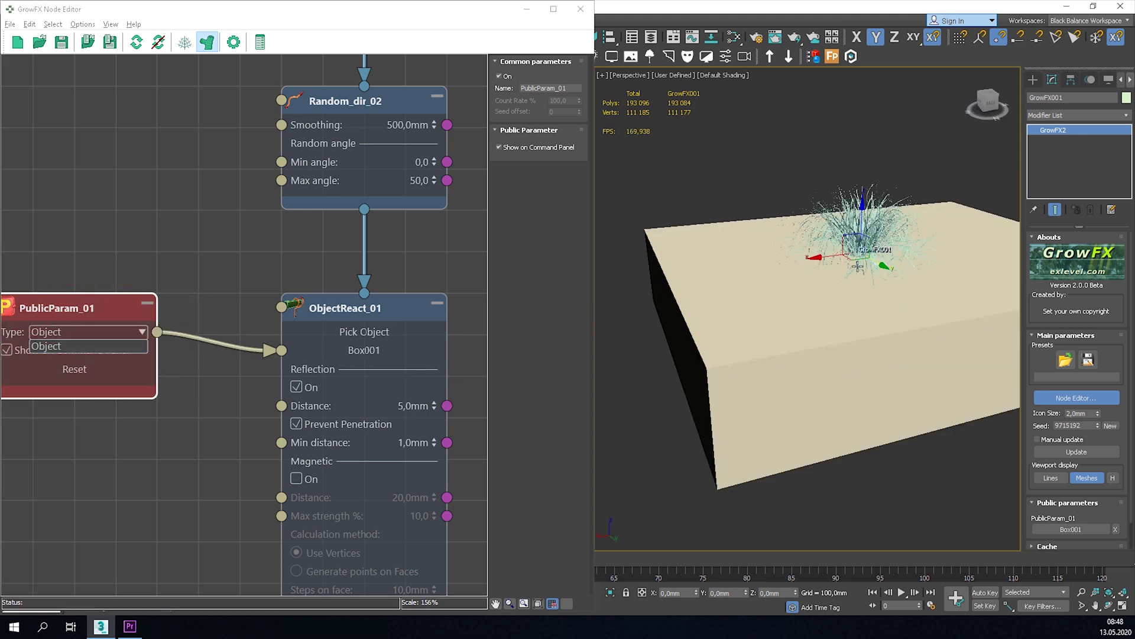
scroll(835, 275, "up", 2)
middle_click_drag(834, 275, 790, 228, "alt")
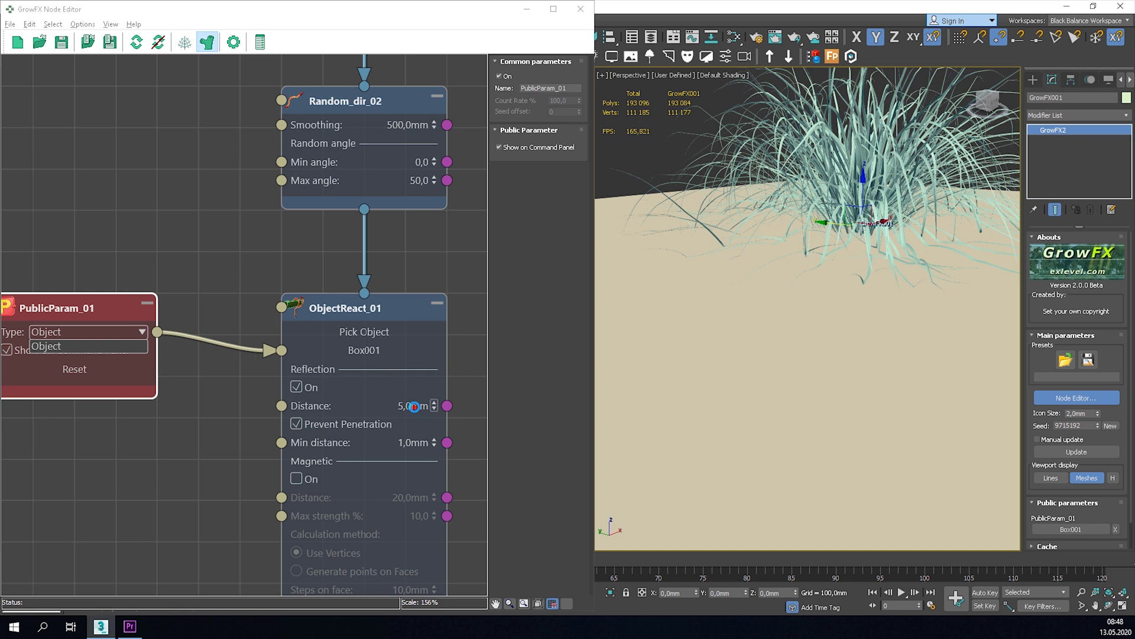
double_click(415, 406)
type("5")
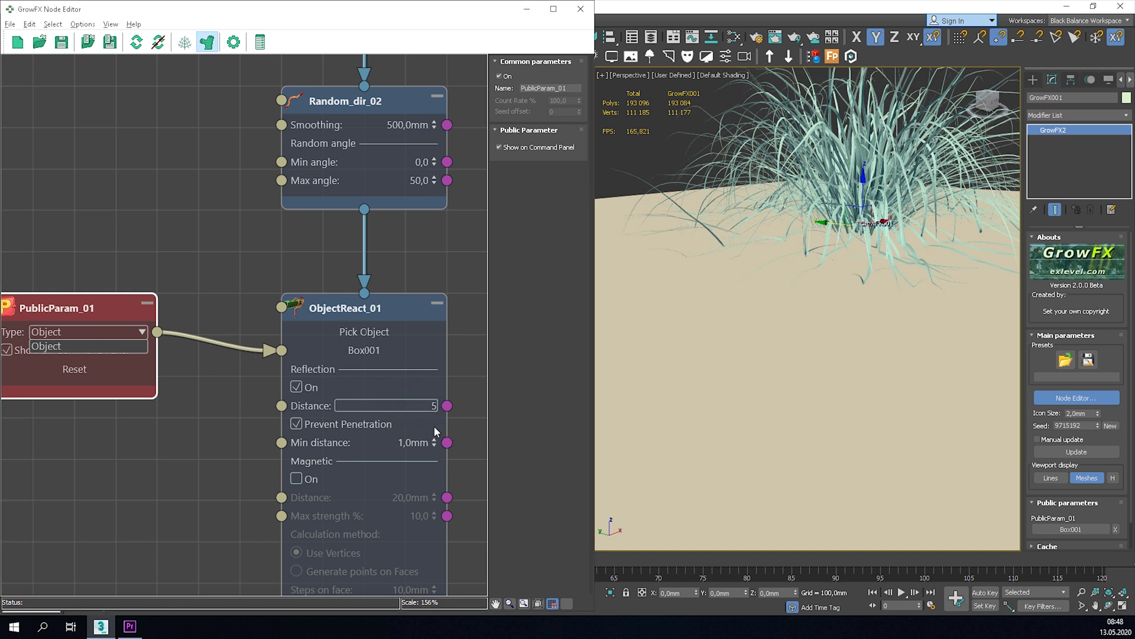
type("0")
key("Return")
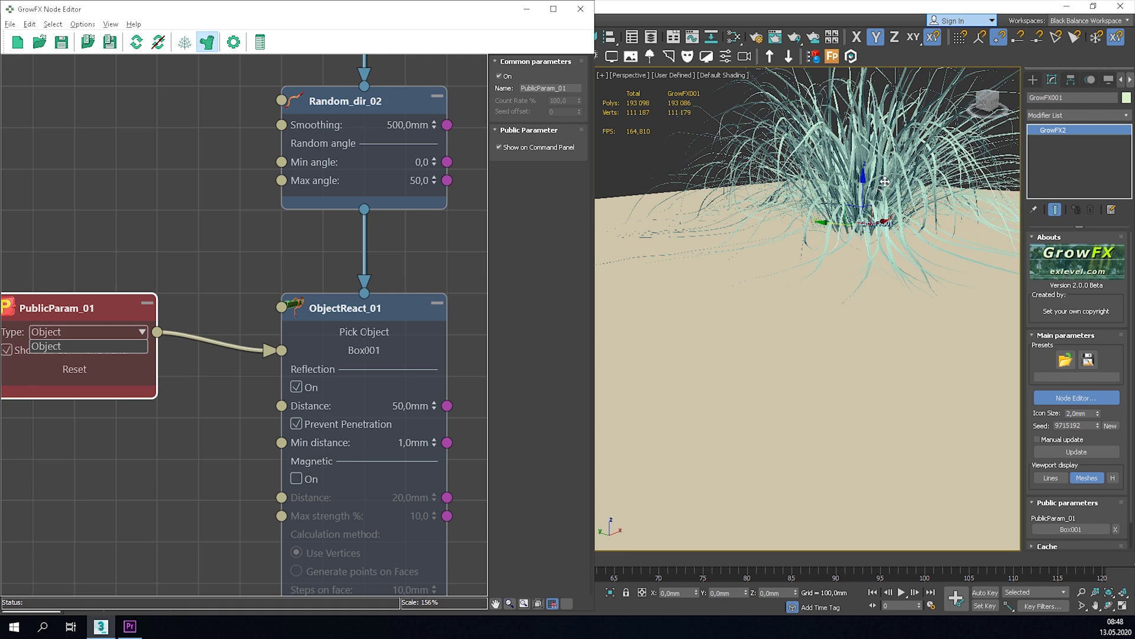
middle_click_drag(737, 250, 848, 227, "alt")
scroll(834, 258, "down", 2)
middle_click_drag(743, 228, 707, 239, "alt")
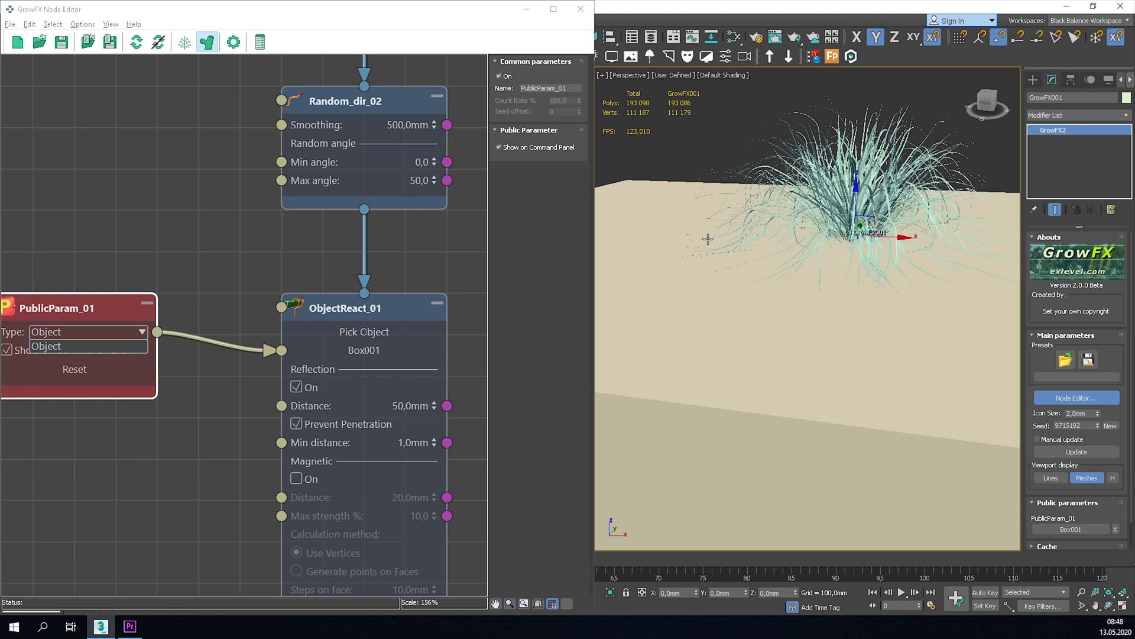
Set the Leaves mesh node's Width to 4 mm
scroll(392, 290, "down", 8)
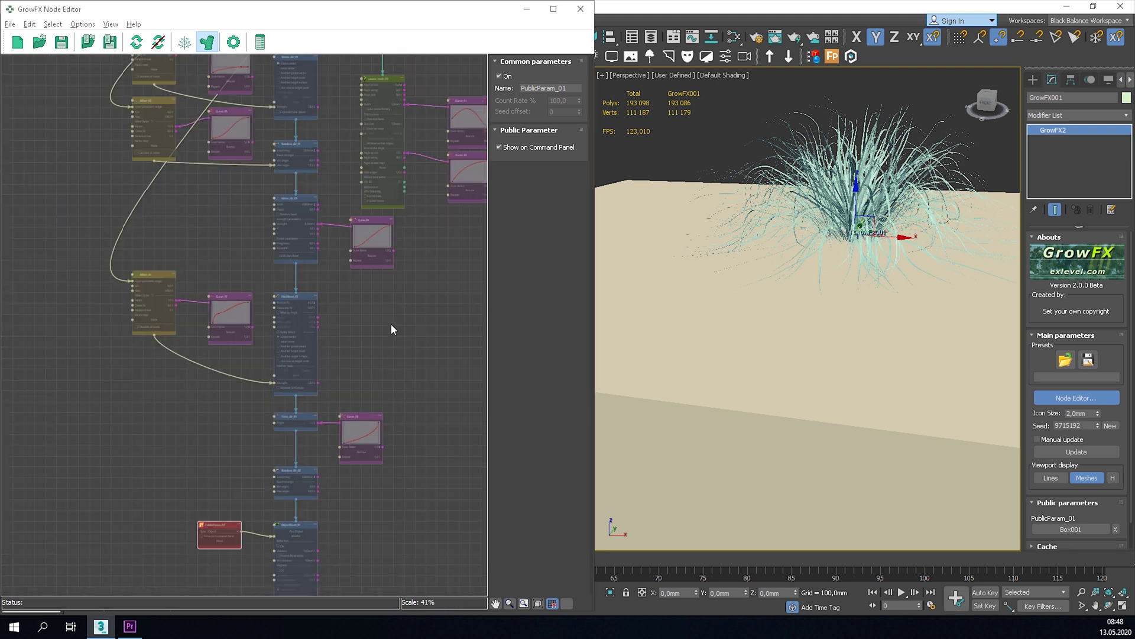
mouse_move(387, 289)
middle_mouse_down()
mouse_move(314, 388)
mouse_move(316, 452)
middle_mouse_up()
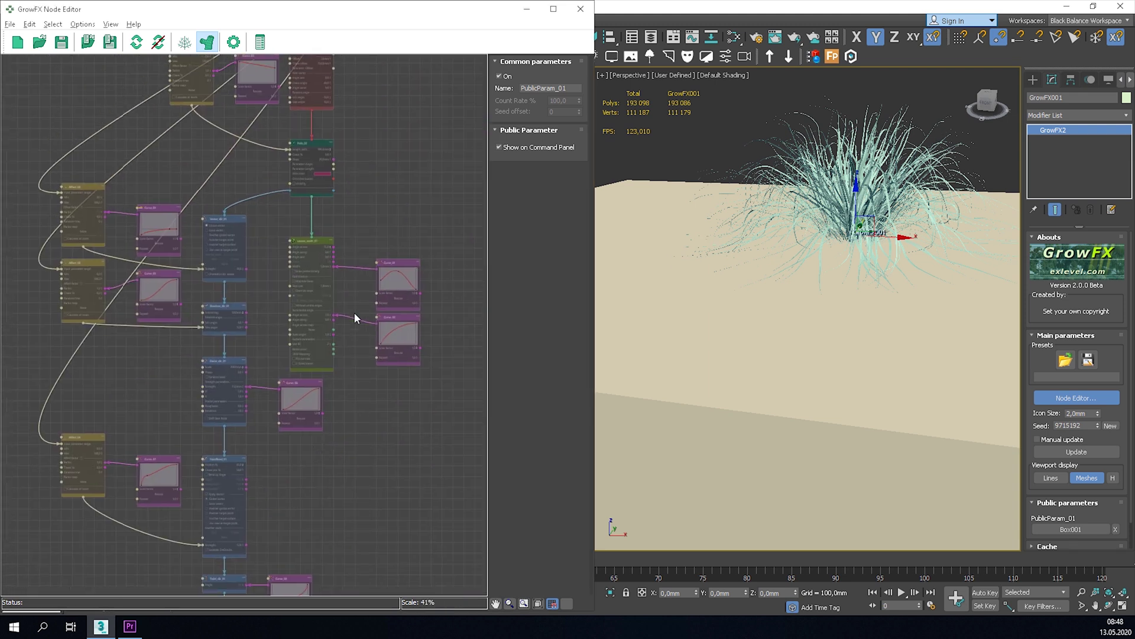
mouse_move(341, 271)
middle_mouse_down()
mouse_move(340, 367)
mouse_move(312, 410)
mouse_move(362, 284)
mouse_move(327, 304)
middle_mouse_up()
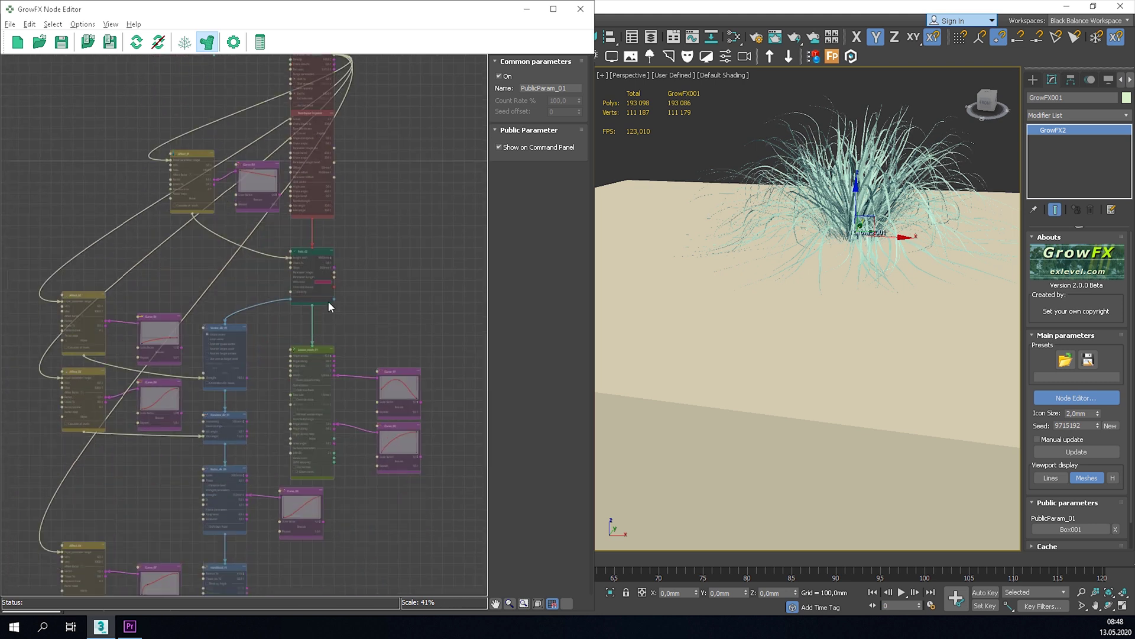
scroll(331, 331, "up", 5)
scroll(335, 344, "up", 4)
double_click(359, 402)
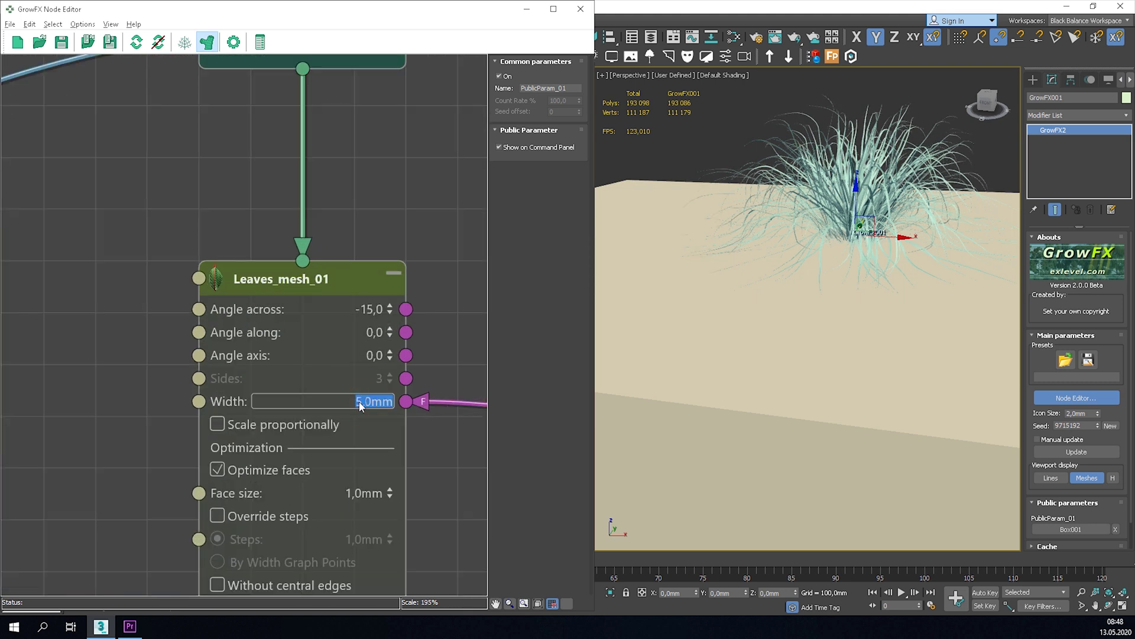
type("4")
key("Return")
Display edged faces in the Perspective view and examine the mesh density of the blades up close
middle_click_drag(869, 201, 858, 231, "alt")
scroll(859, 231, "up", 5)
key("F4")
scroll(861, 421, "down", 4)
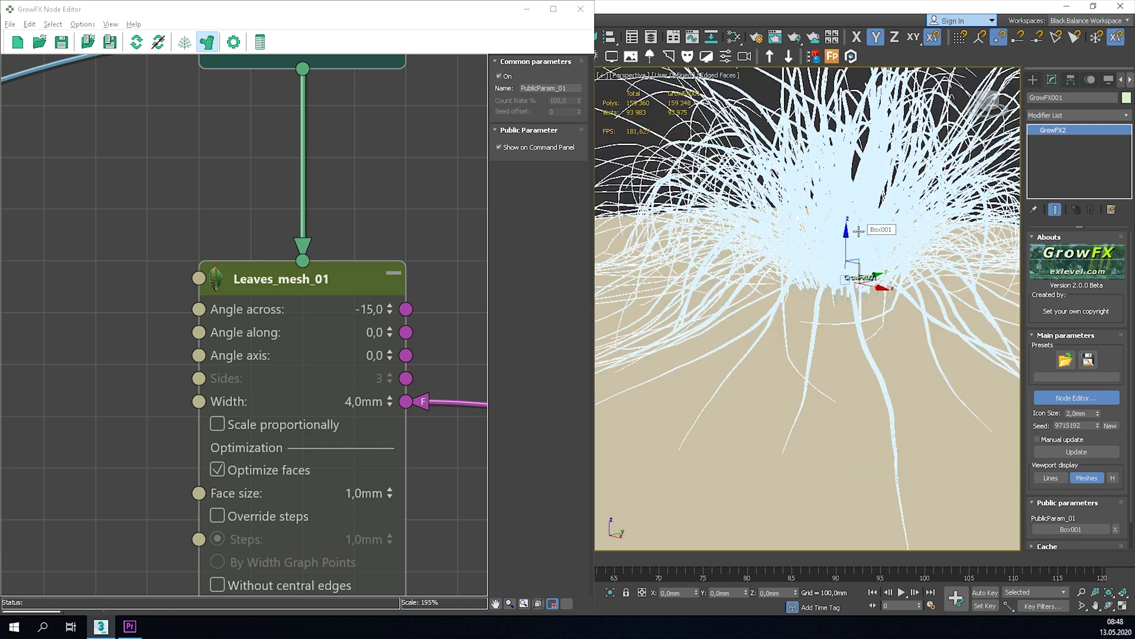
scroll(860, 421, "up", 4)
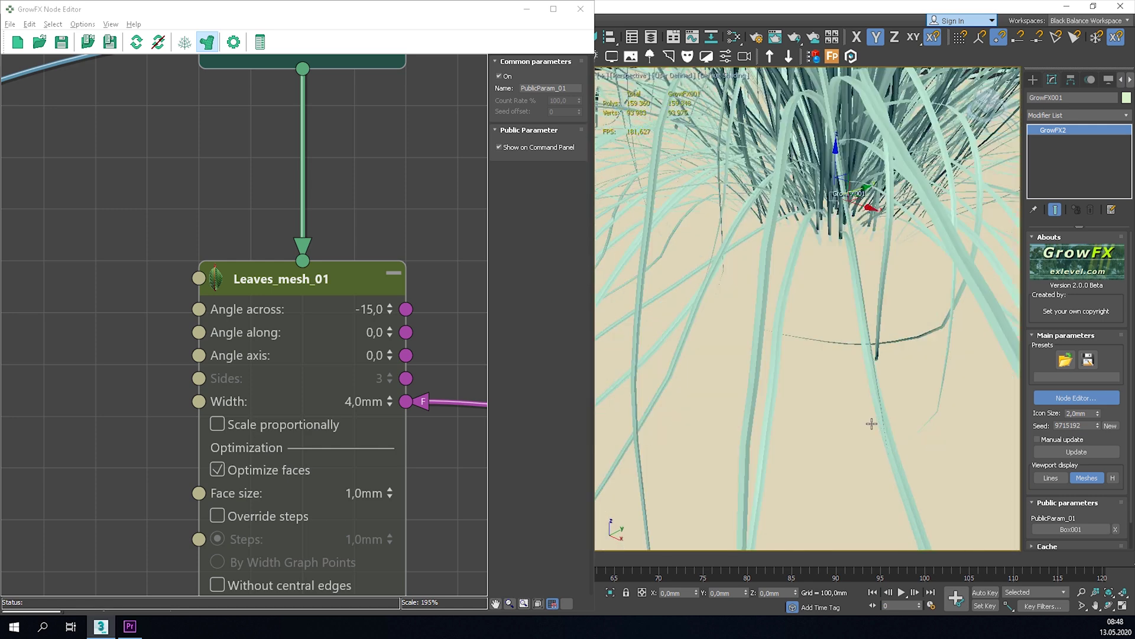
scroll(918, 490, "up", 2)
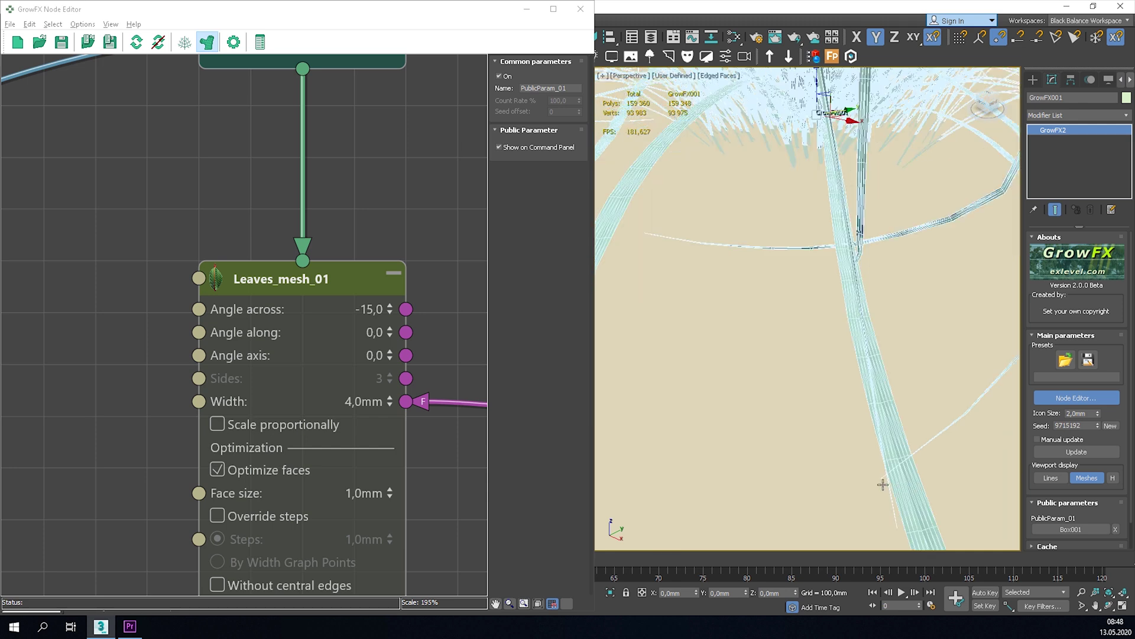
Try overriding the Leaves mesh node's steps at 1 mm, and switch the override off again
middle_click_drag(356, 450, 336, 263)
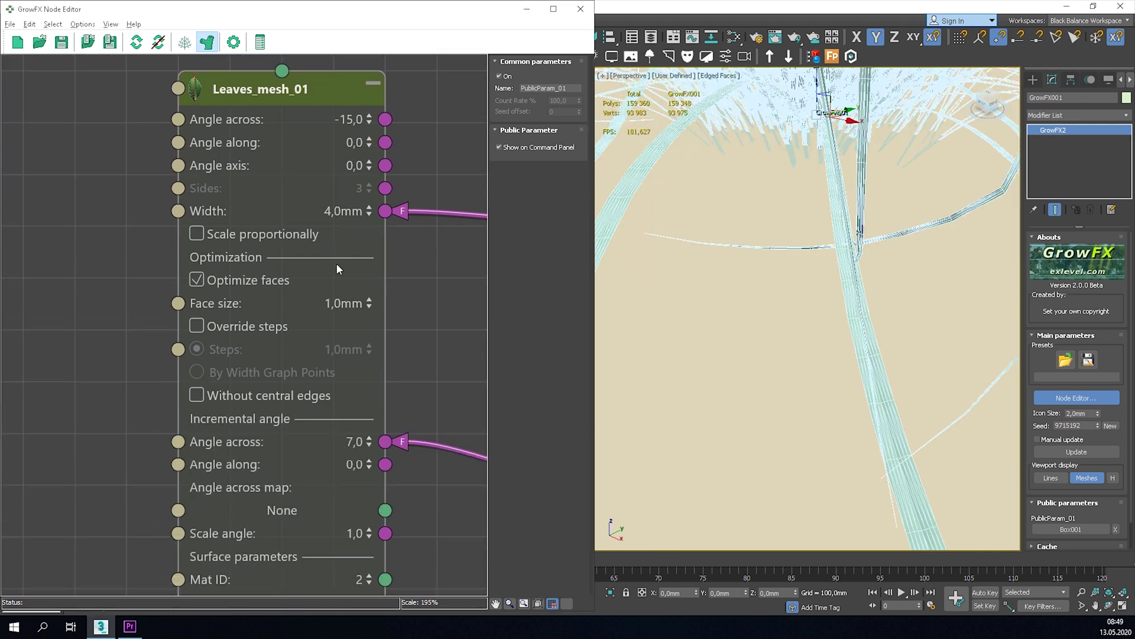
scroll(335, 263, "down", 2)
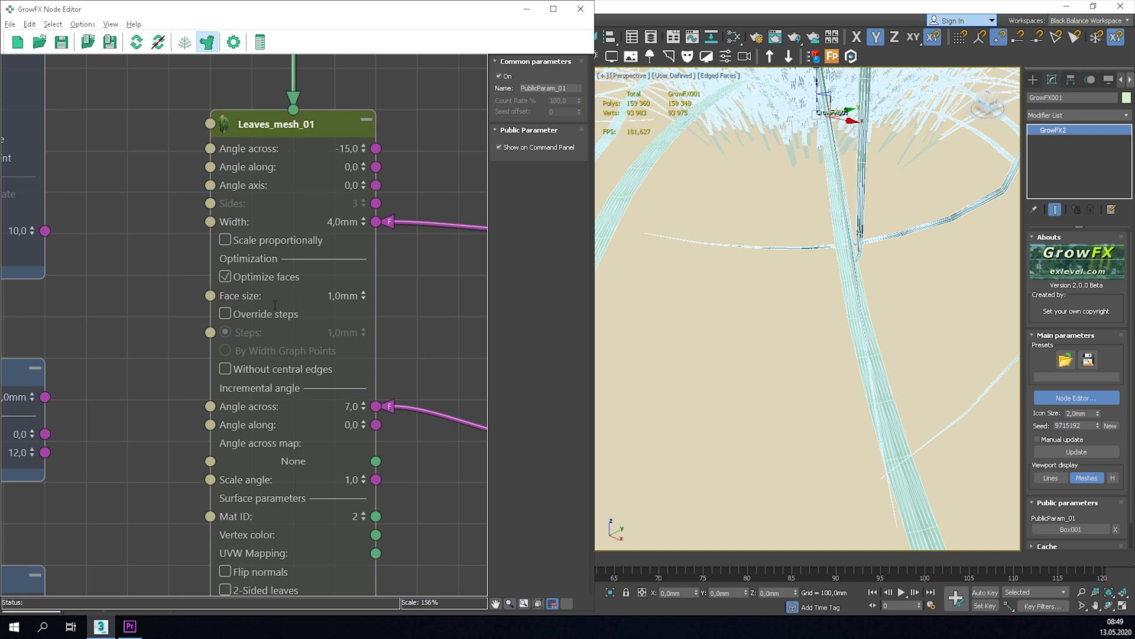
left_click(253, 314)
left_click(253, 313)
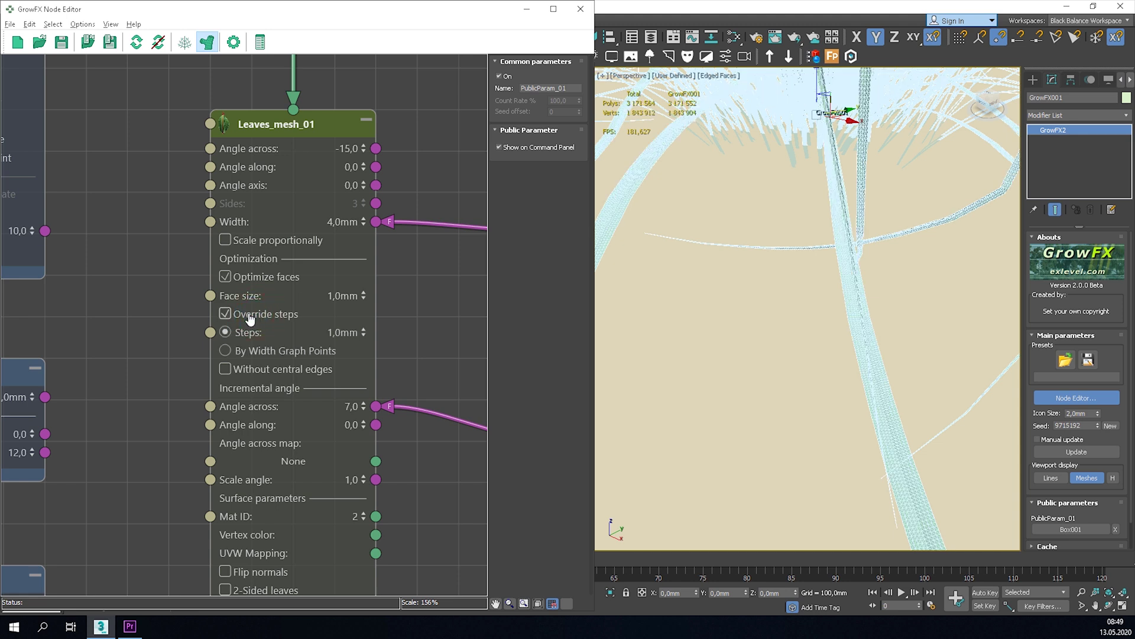
left_click(240, 312)
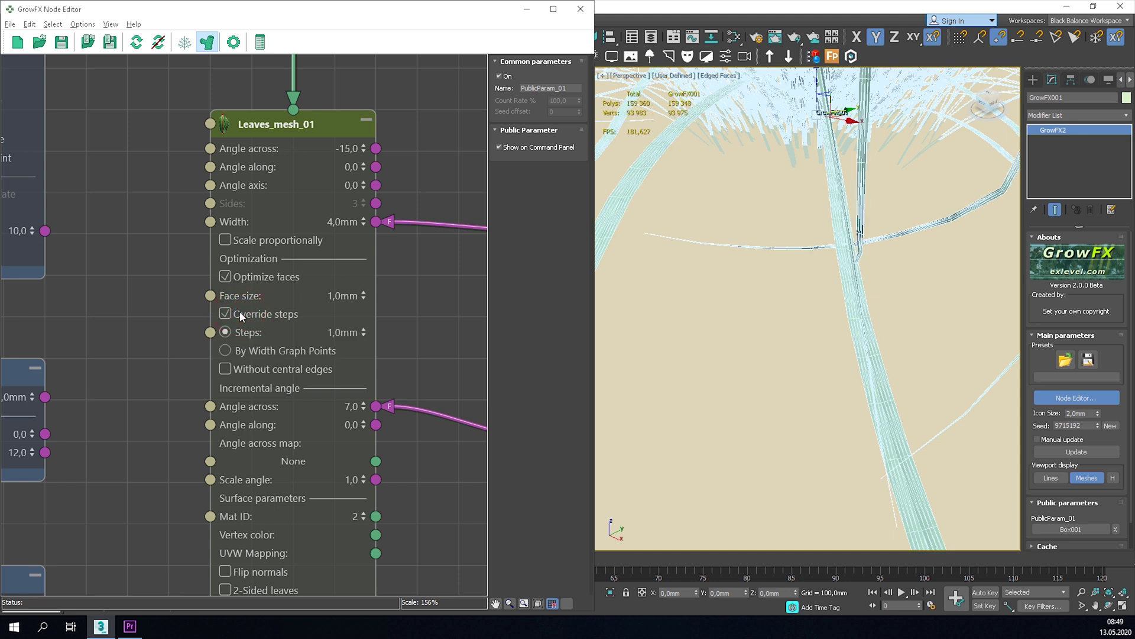
left_click(239, 312)
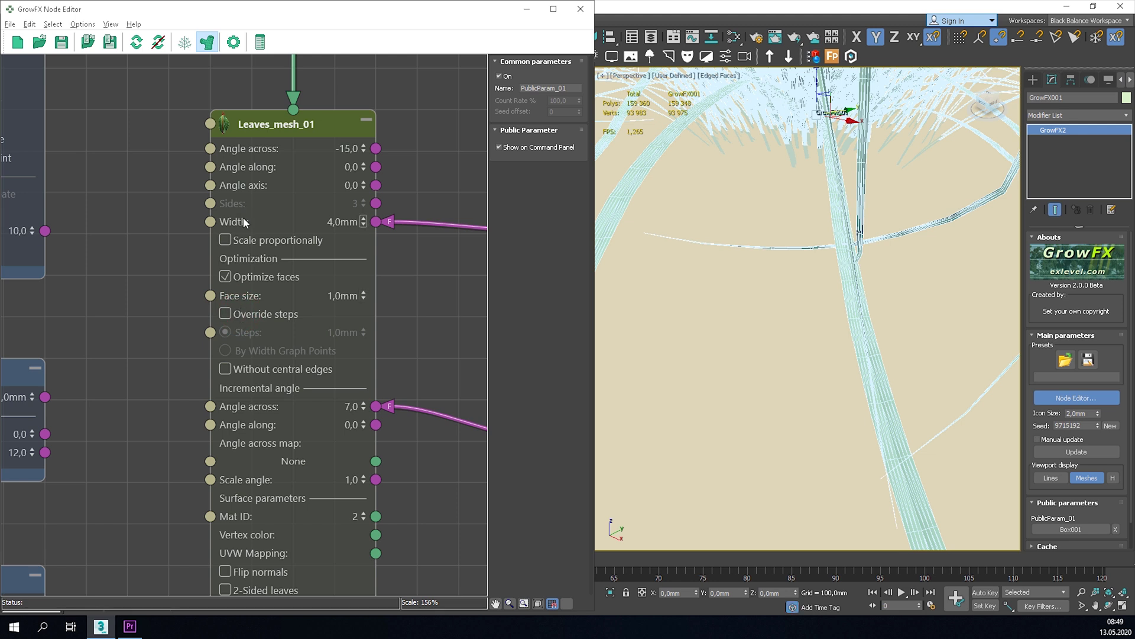
Disable Optimize faces on the Leaves mesh node, set its Sides to 1 and check the simplified blades
scroll(254, 313, "down", 2)
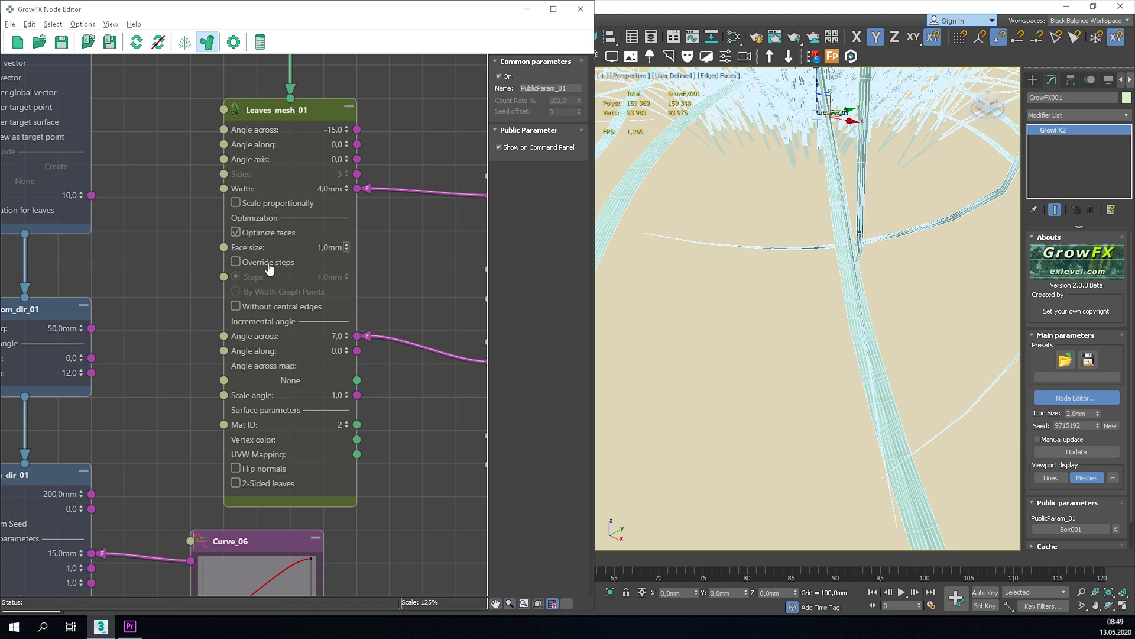
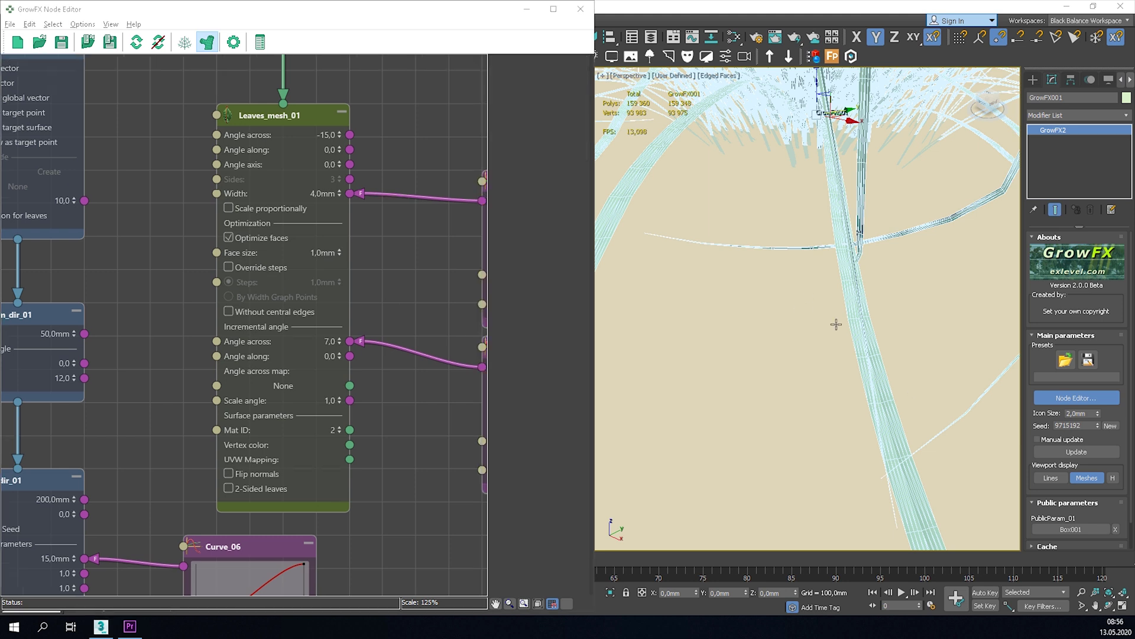
left_click(252, 239)
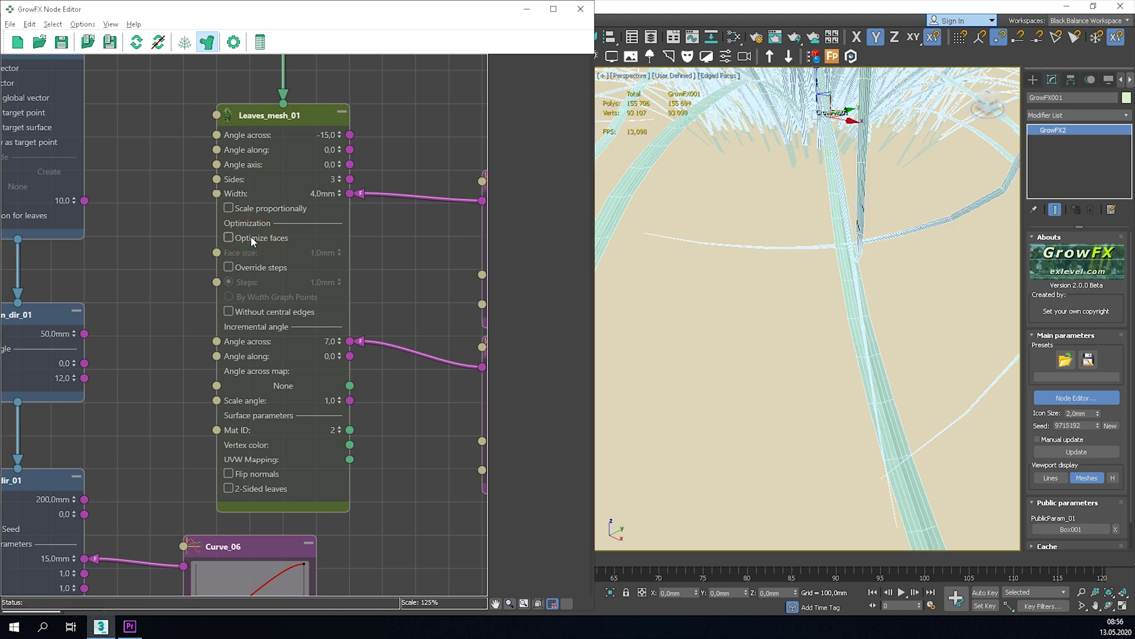
left_click(341, 183)
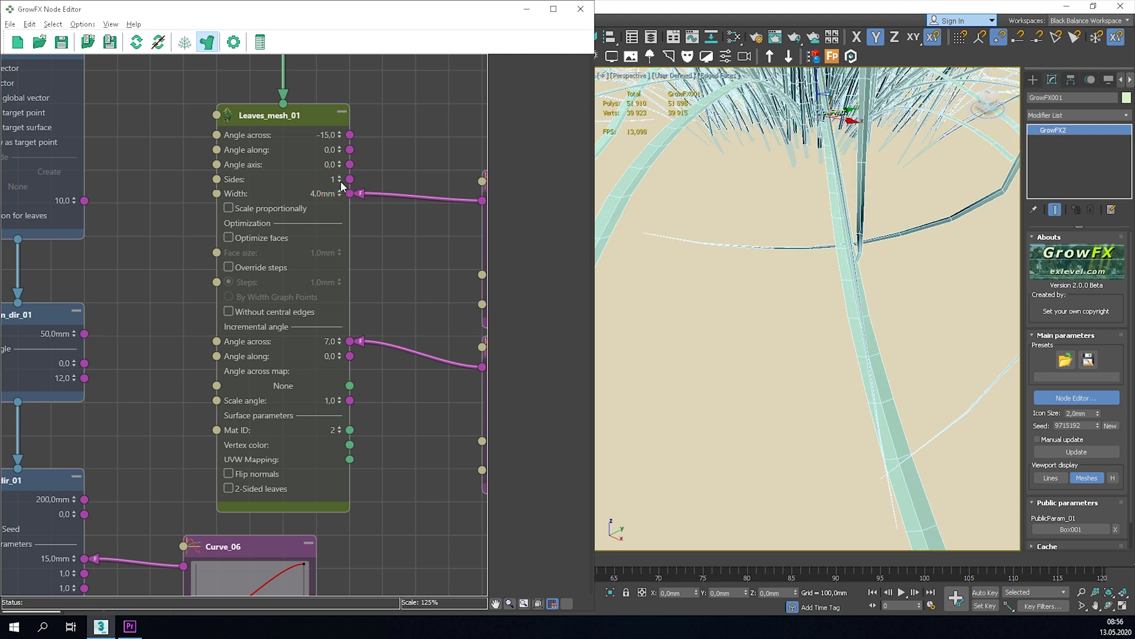
scroll(735, 222, "down", 4)
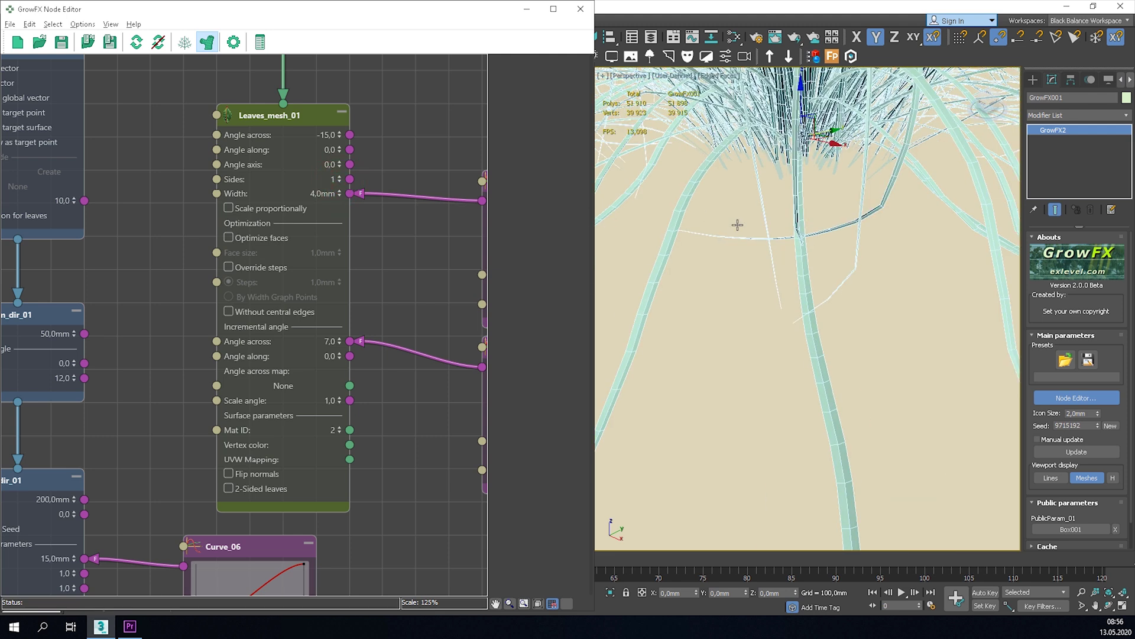
scroll(804, 291, "down", 1)
middle_click_drag(804, 290, 829, 286, "alt")
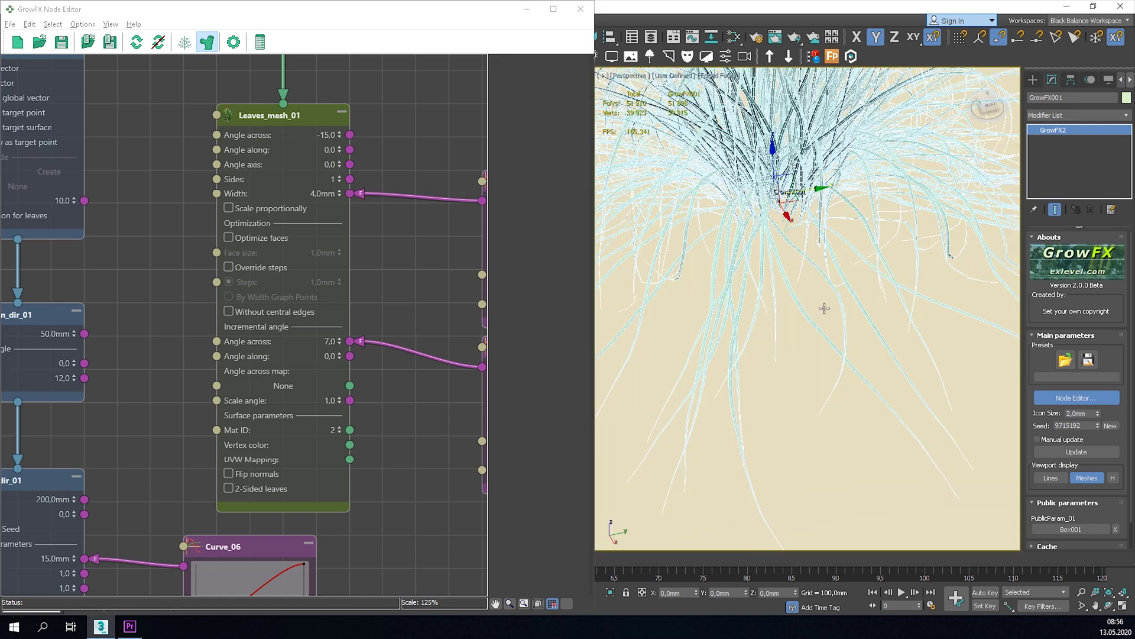
Inspect the blades up close in shaded, wireframe and edged-face display, selecting the box and then the GrowFX plant again
left_click(824, 308)
key("F3")
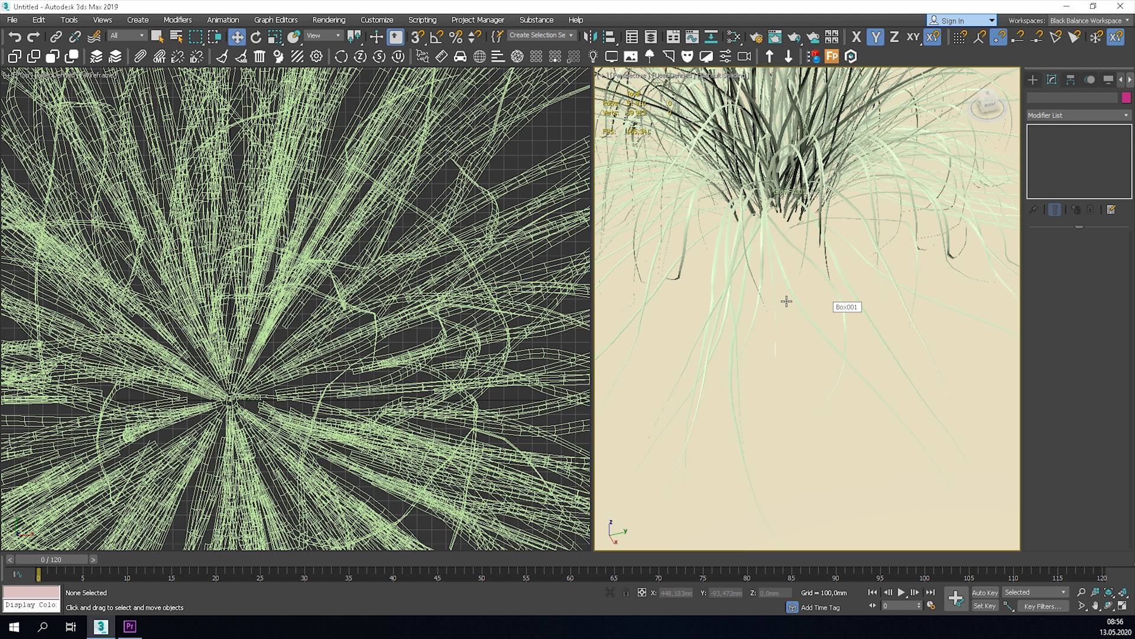
scroll(786, 302, "up", 5)
left_click(814, 296)
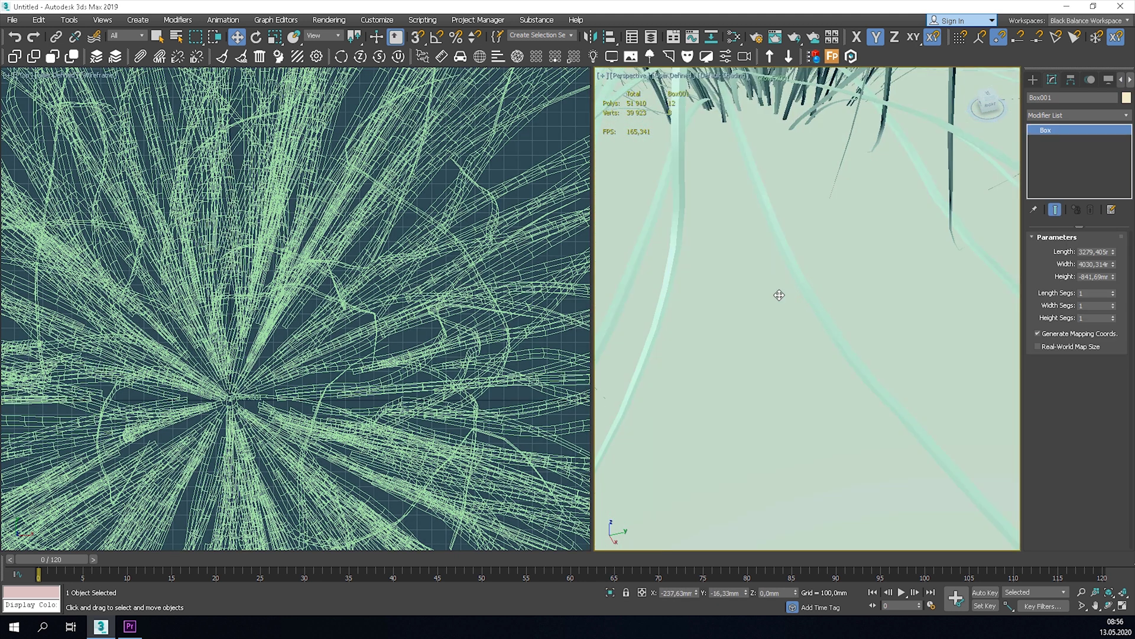
scroll(750, 209, "down", 1)
key("F3")
left_click(760, 110)
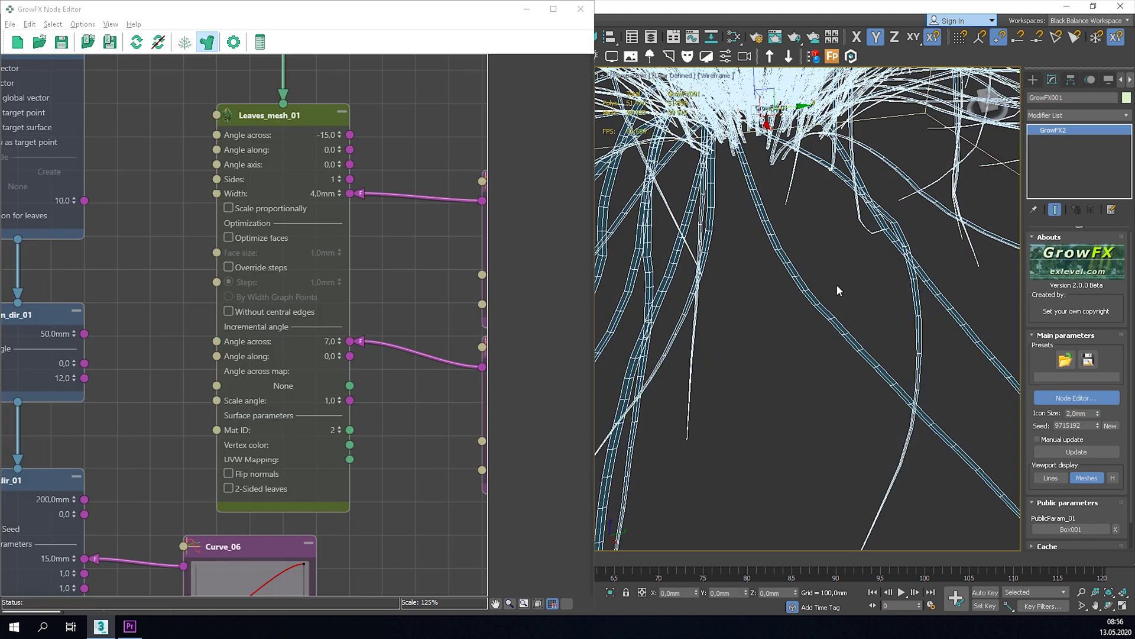
key("F3")
scroll(828, 325, "up", 5)
key("F4")
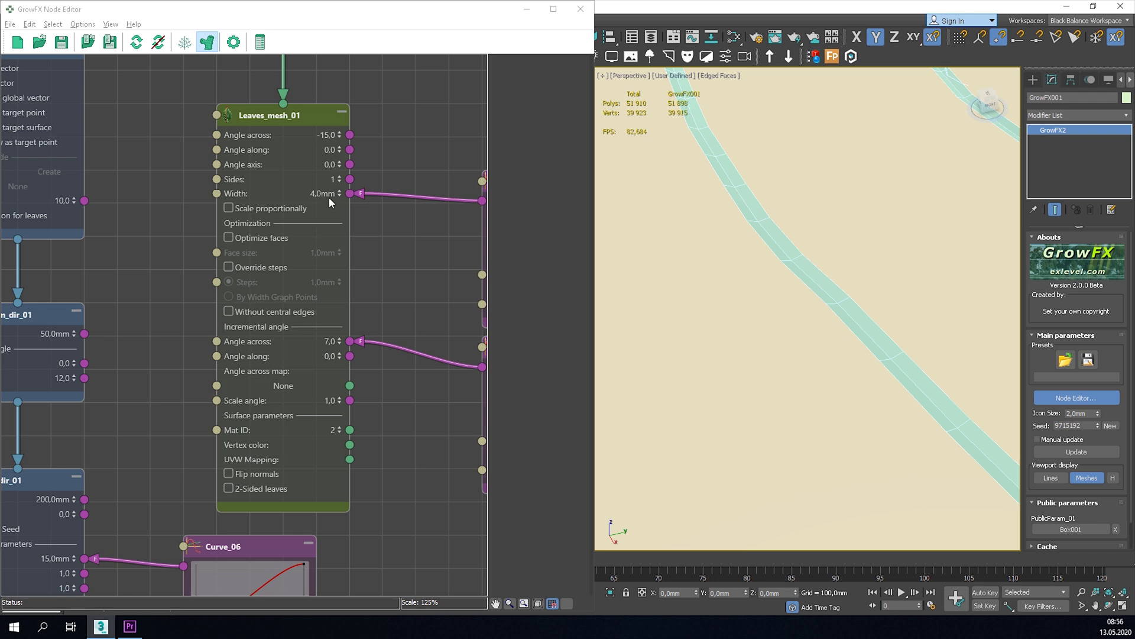
Set the Leaves mesh node's Sides to 2 and check the blades across the plant
left_click(338, 179)
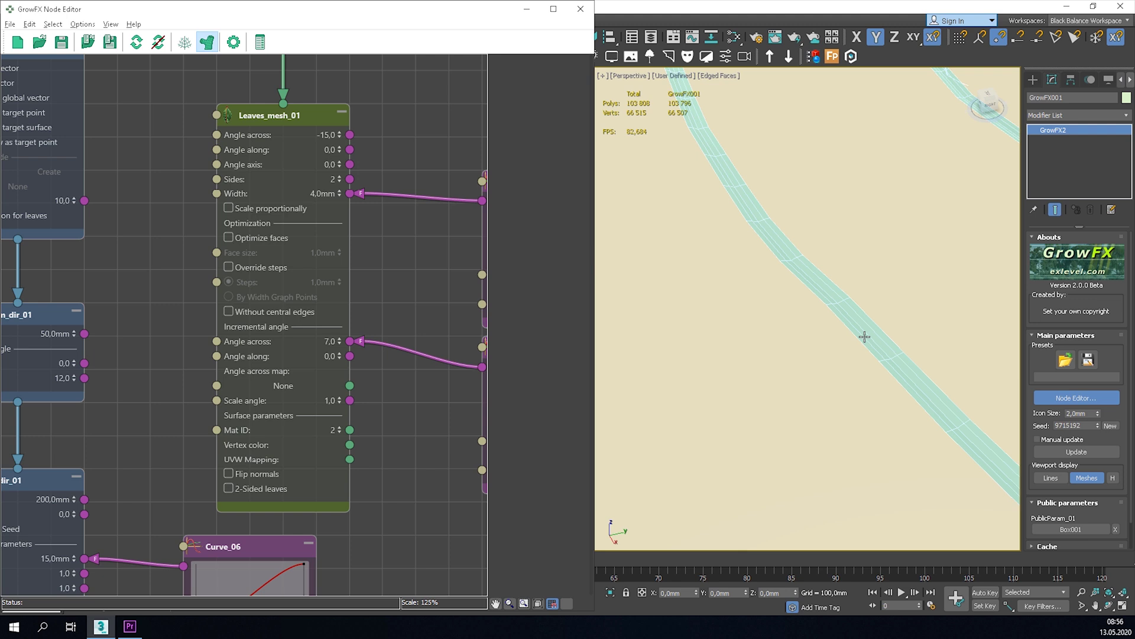
scroll(841, 260, "down", 3)
scroll(853, 288, "down", 3)
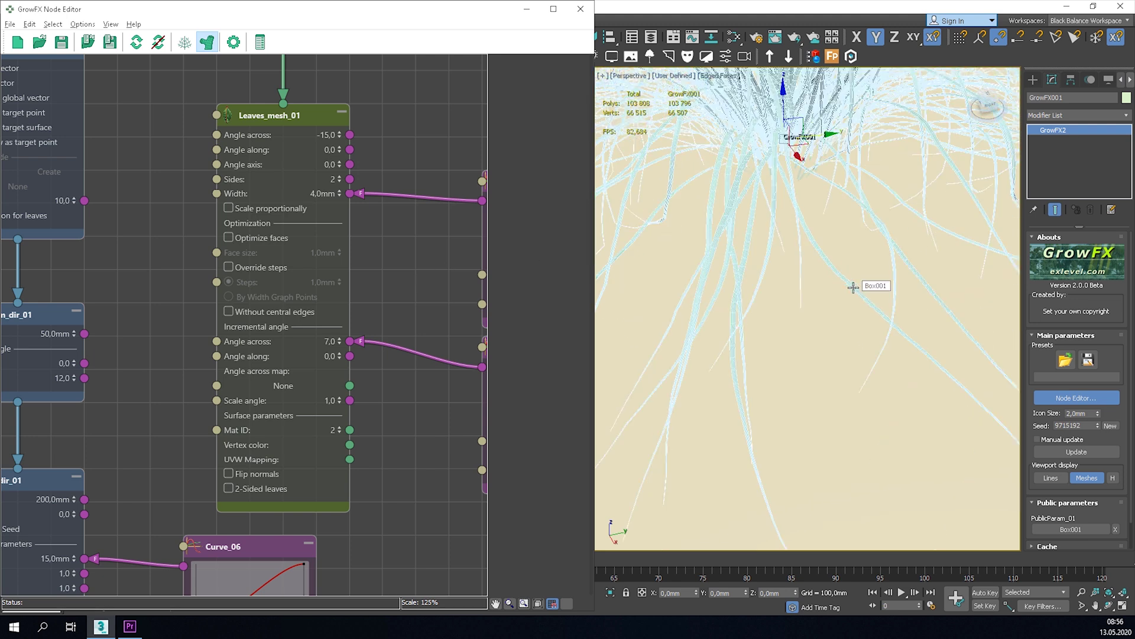
Set the Path_02 node's Steps to 15 mm
scroll(733, 305, "up", 4)
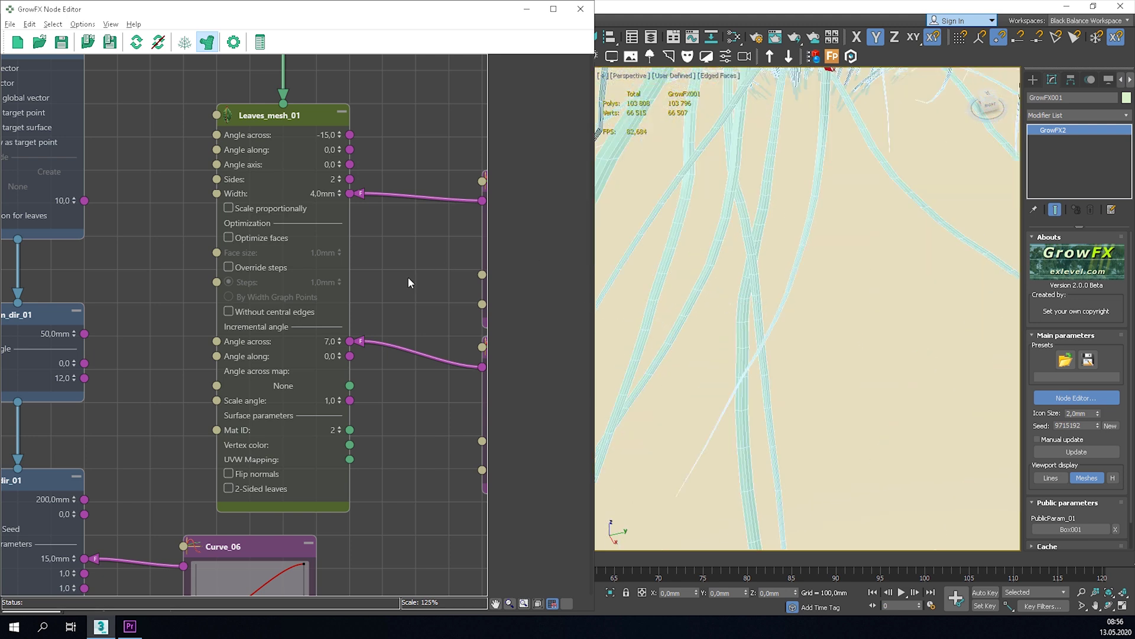
scroll(308, 225, "down", 8)
scroll(286, 195, "up", 2)
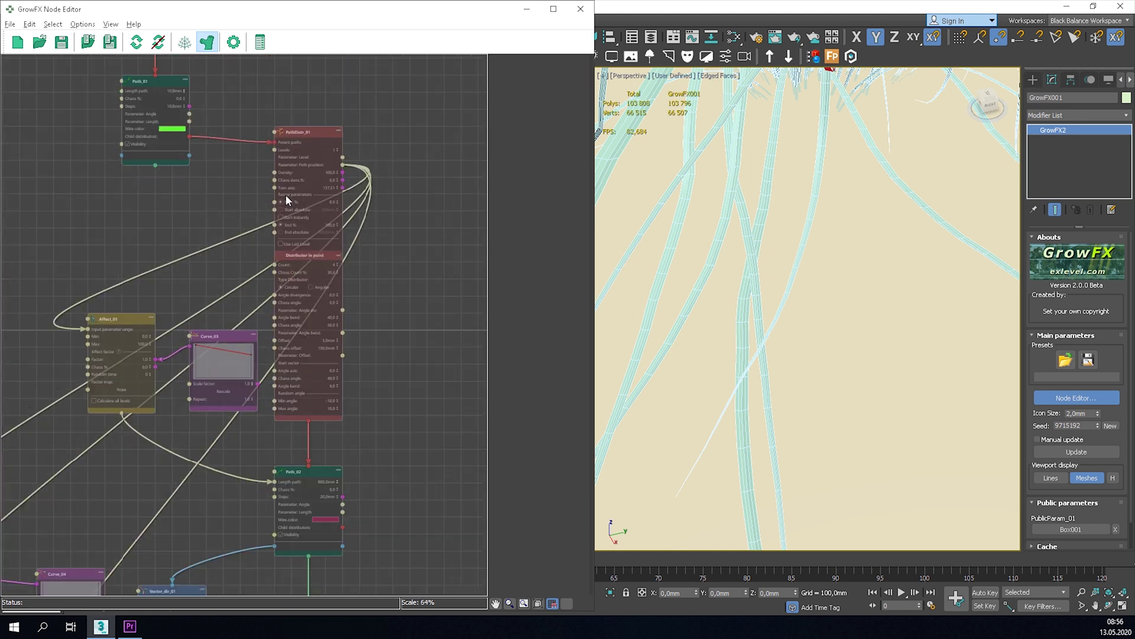
scroll(315, 156, "up", 2)
scroll(311, 249, "down", 4)
scroll(291, 447, "up", 4)
scroll(294, 462, "up", 4)
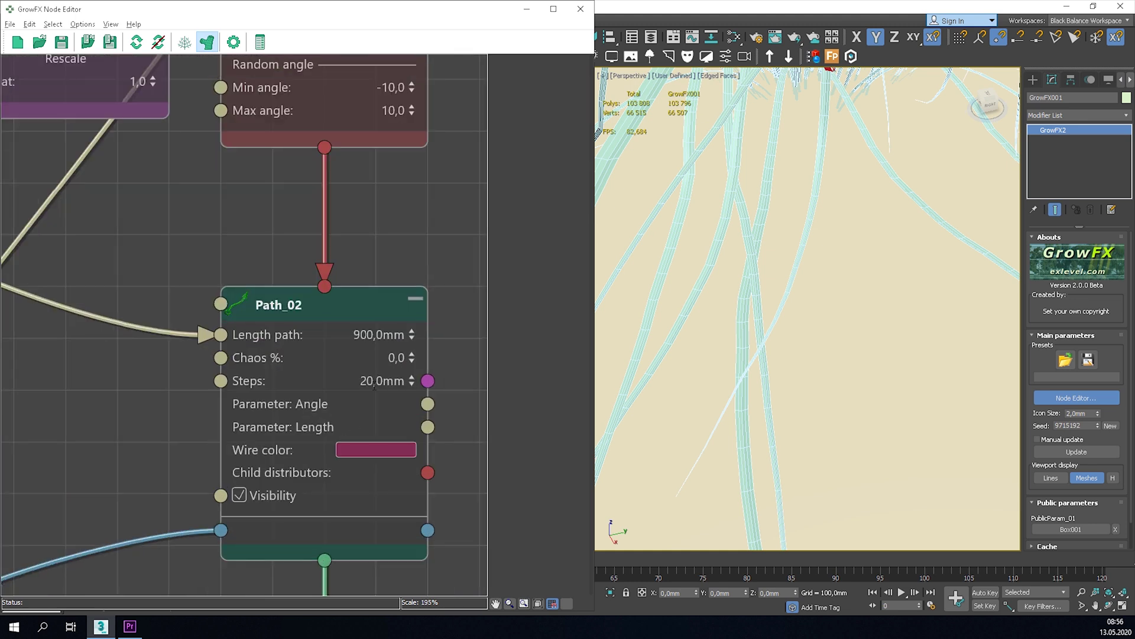
double_click(379, 380)
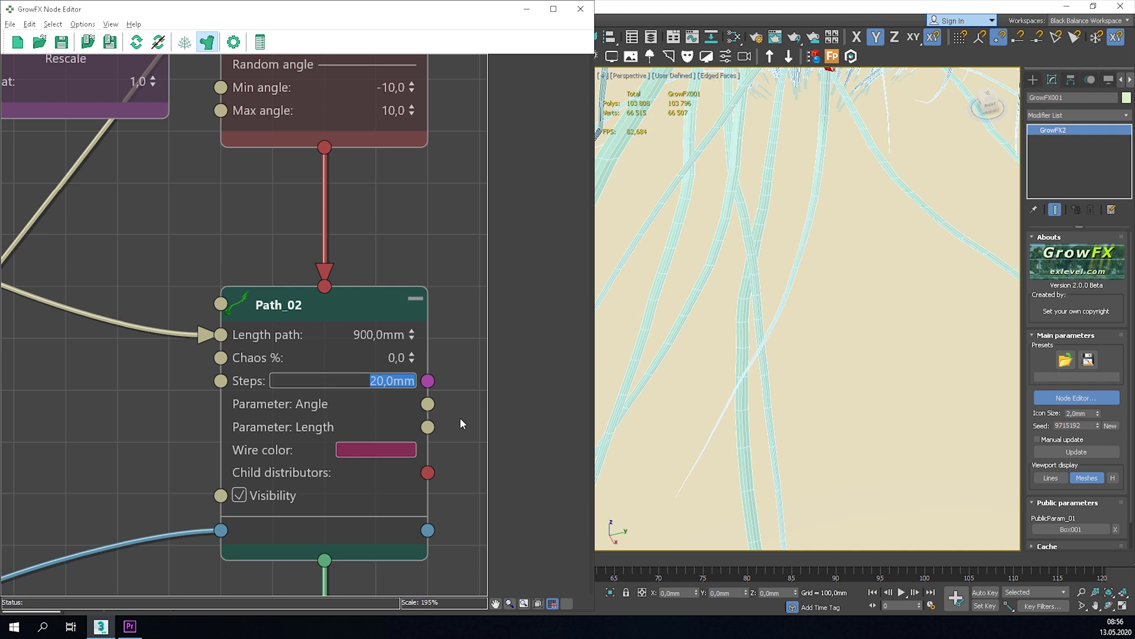
type("15")
key("Return")
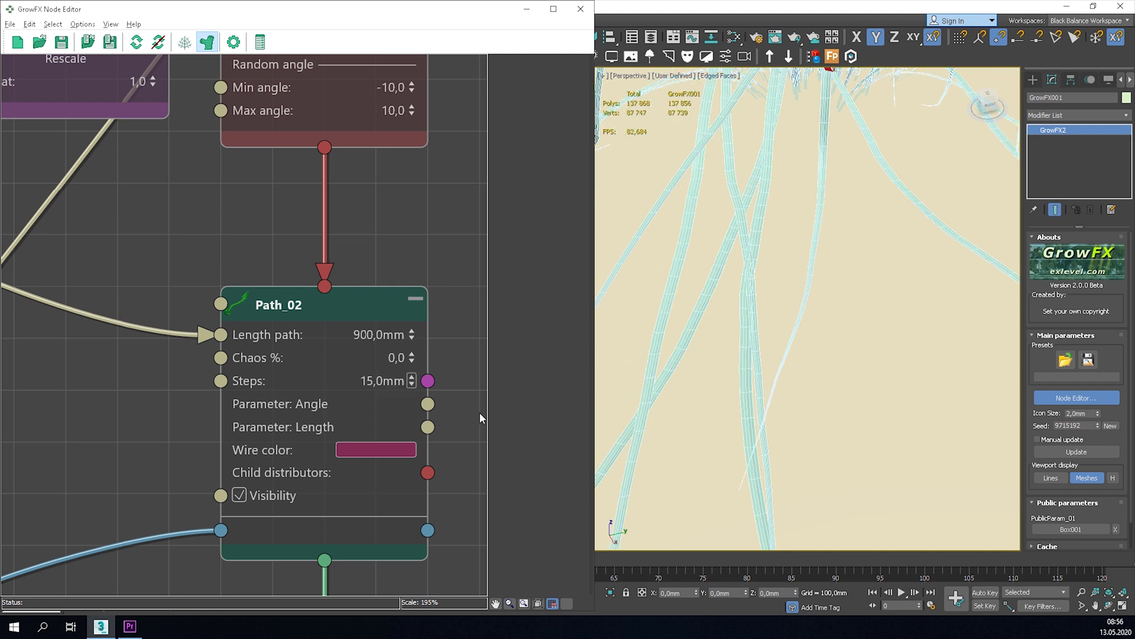
Set the Path_02 node's Steps to 10 mm and check the whole deselected plant in plain shaded display
double_click(387, 380)
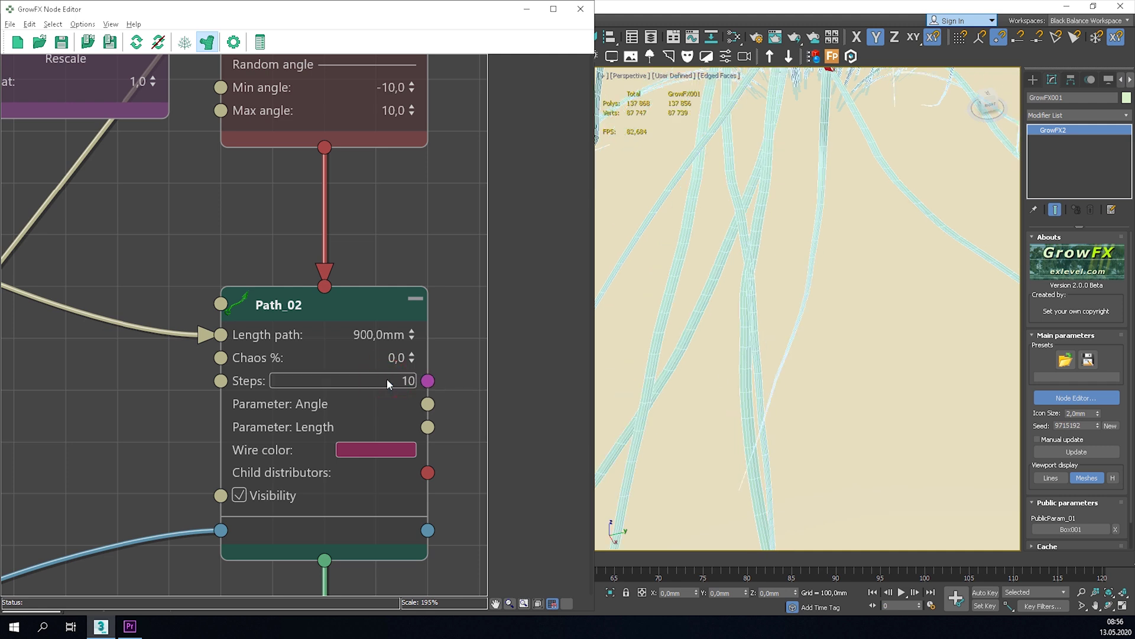
key("Return")
scroll(889, 320, "down", 4)
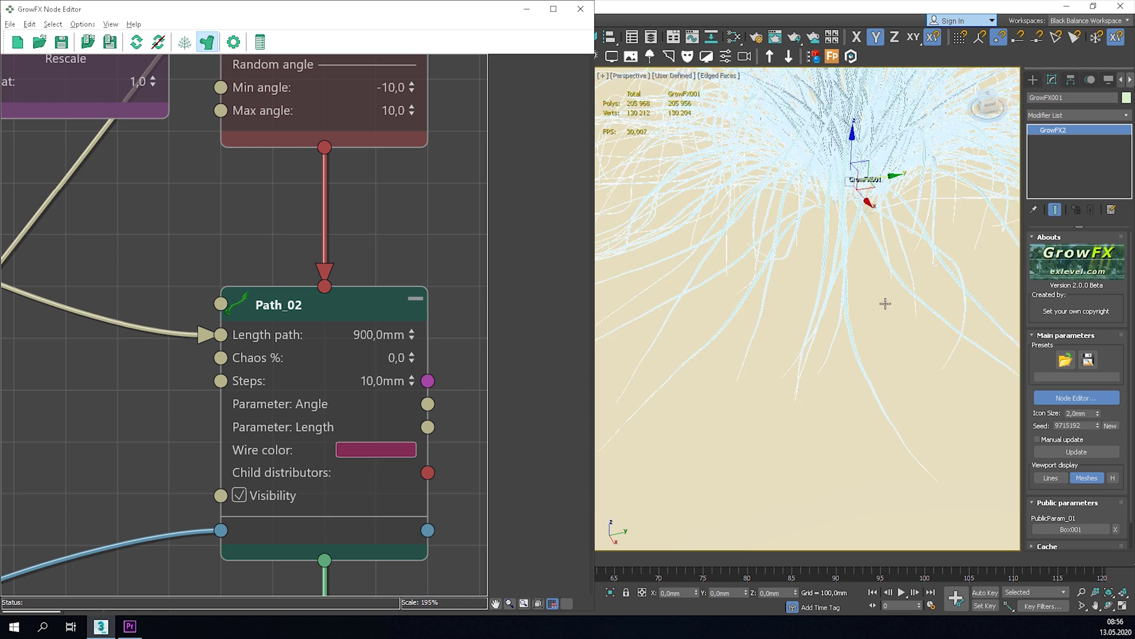
middle_click_drag(886, 303, 849, 344)
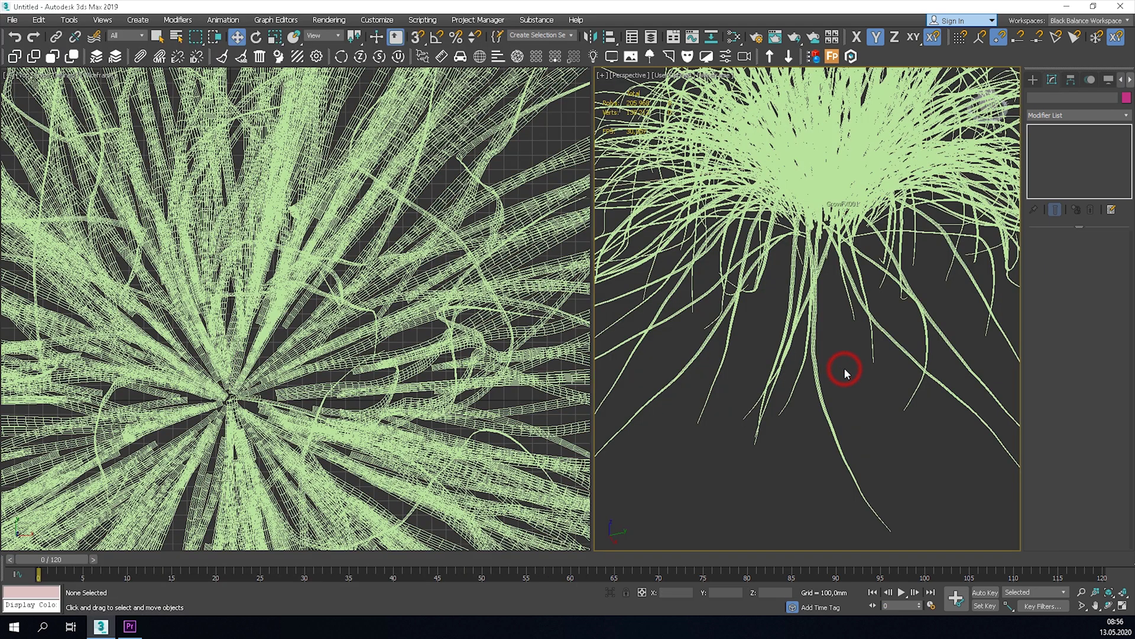
scroll(846, 355, "down", 6)
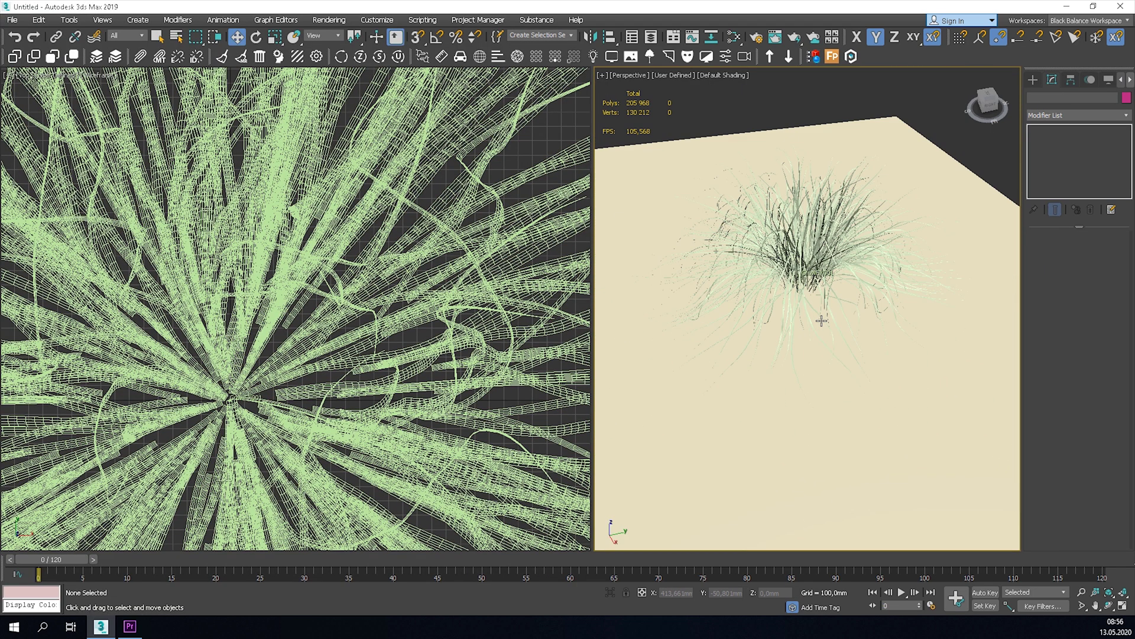
Select the box beneath the plant and hide it
middle_click_drag(862, 388, 856, 339, "alt")
left_click(856, 340)
right_click(857, 342)
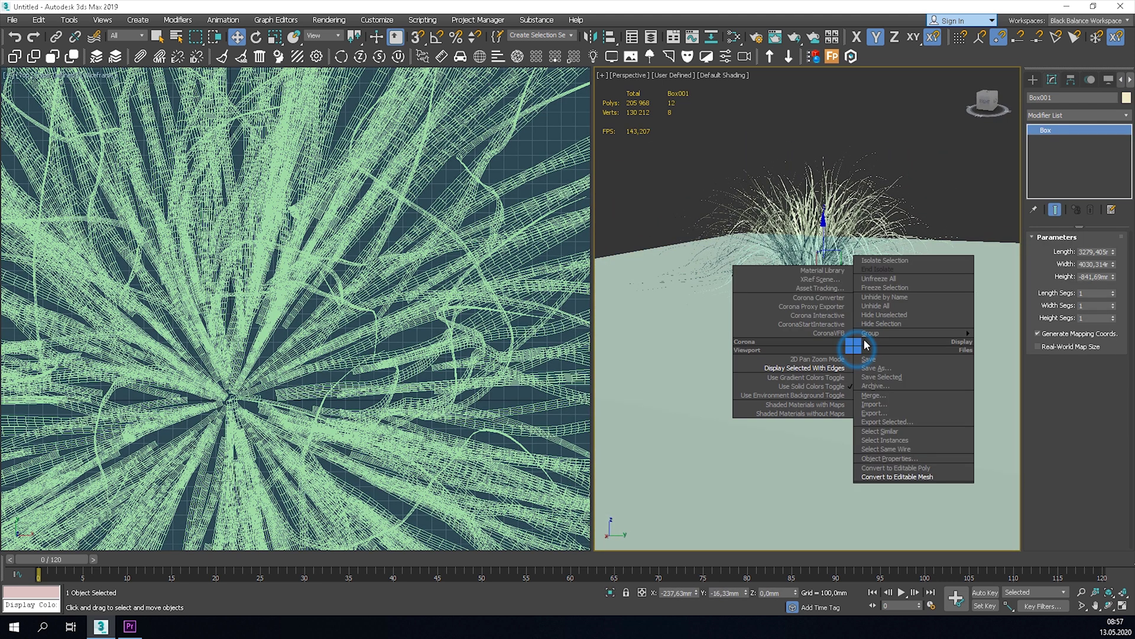
left_click(880, 322)
middle_click_drag(807, 273, 822, 307, "alt")
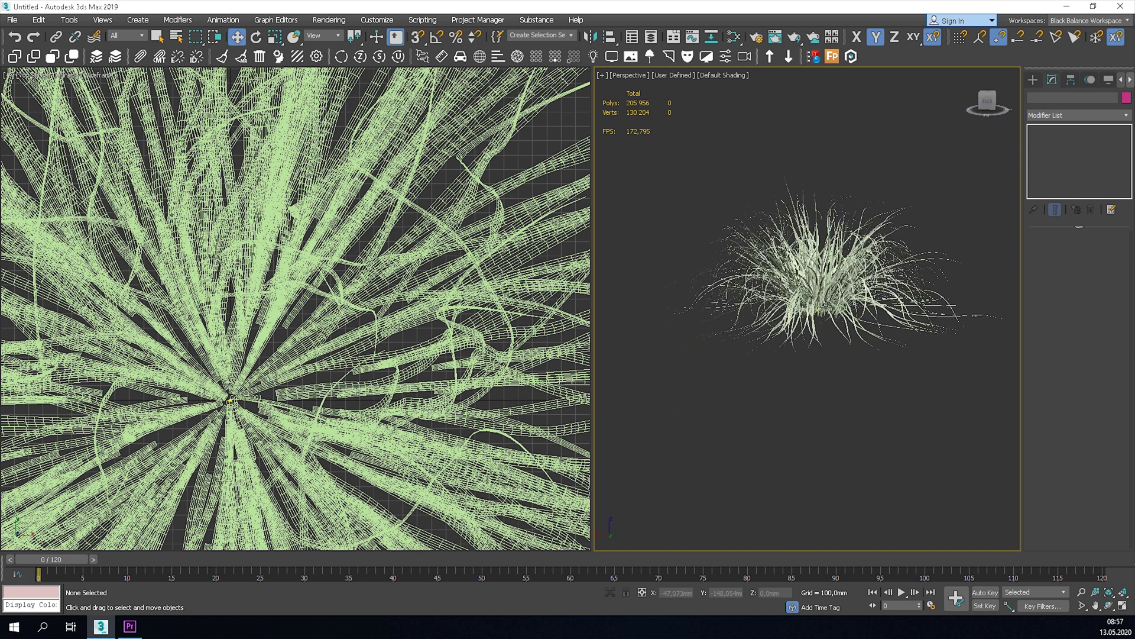
Reselect the GrowFX plant and set the Density of the path distributor above Path_02 to 200
left_click(831, 305)
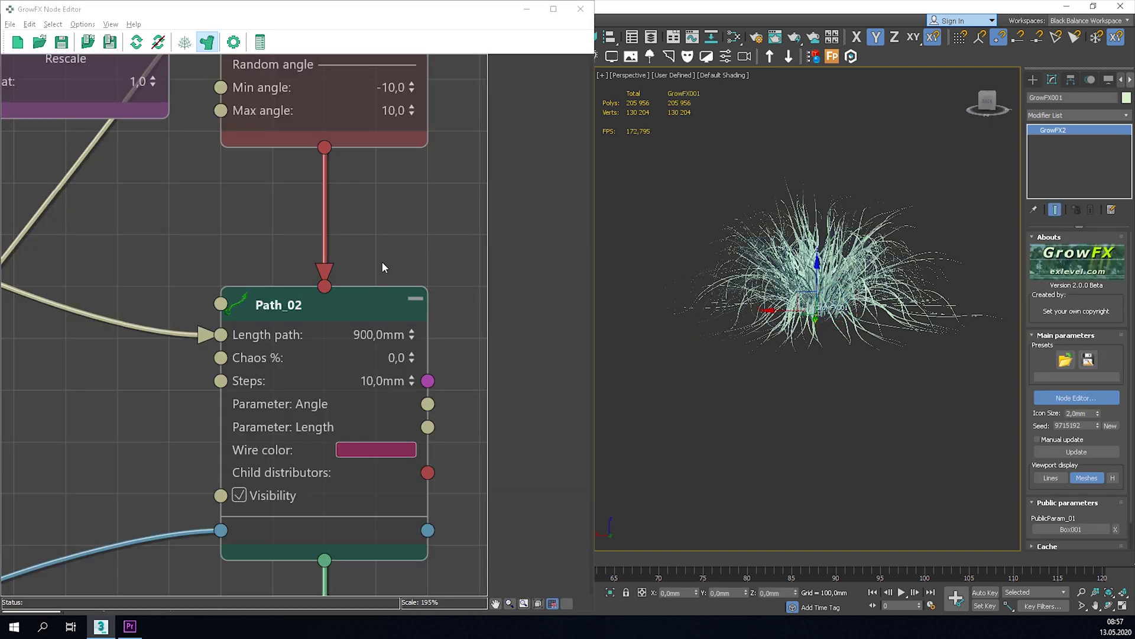
scroll(382, 267, "down", 10)
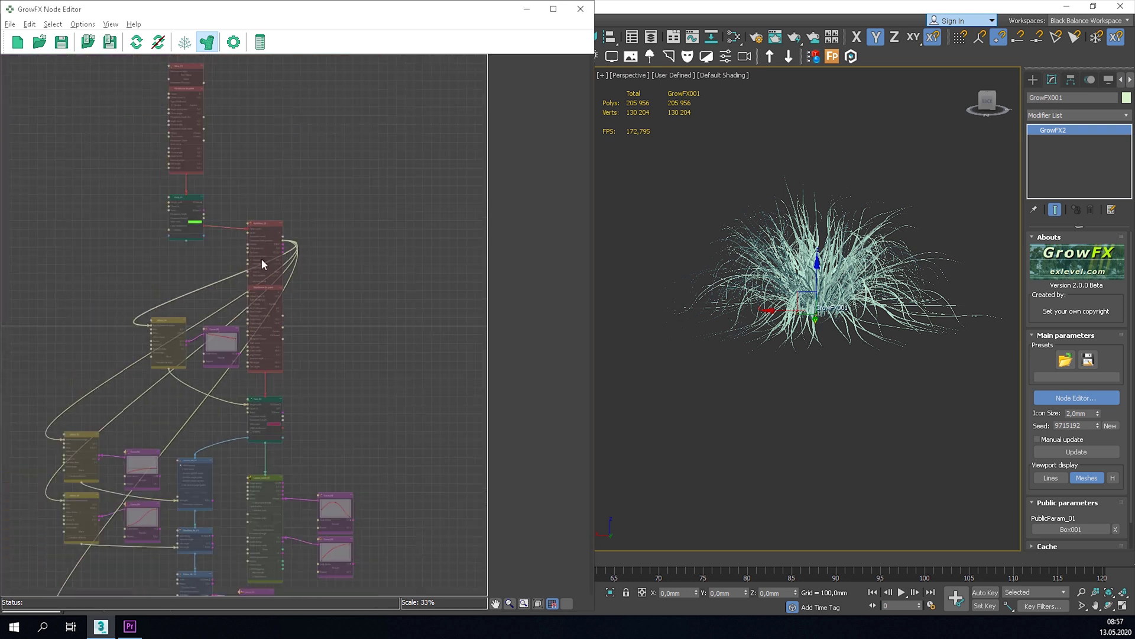
scroll(262, 258, "up", 6)
scroll(261, 254, "down", 6)
scroll(268, 258, "up", 13)
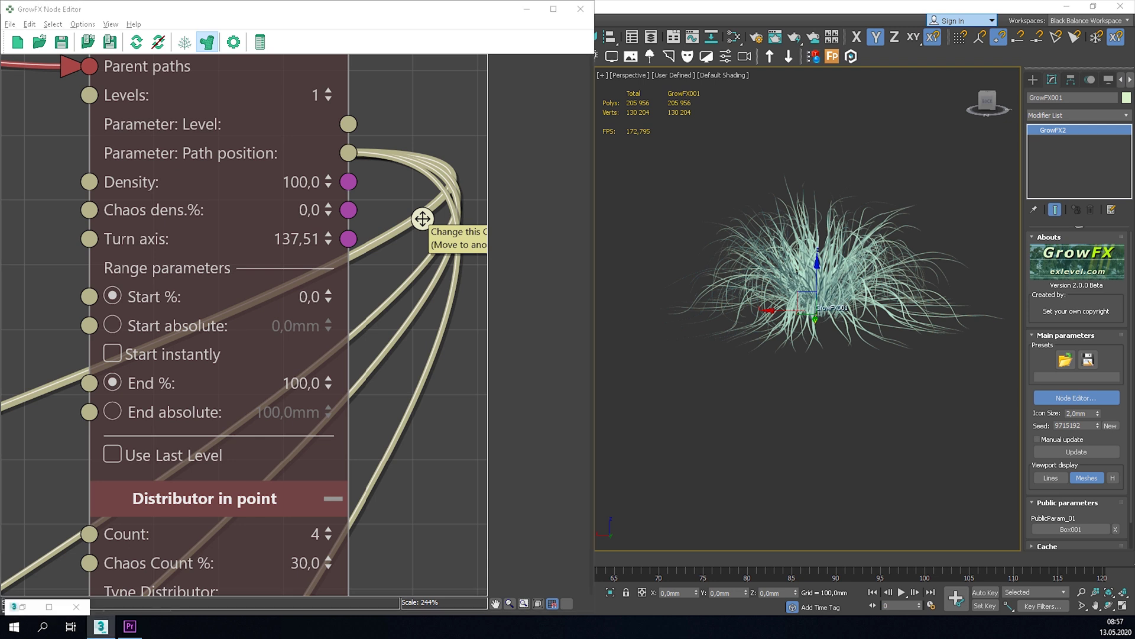
left_click(285, 180)
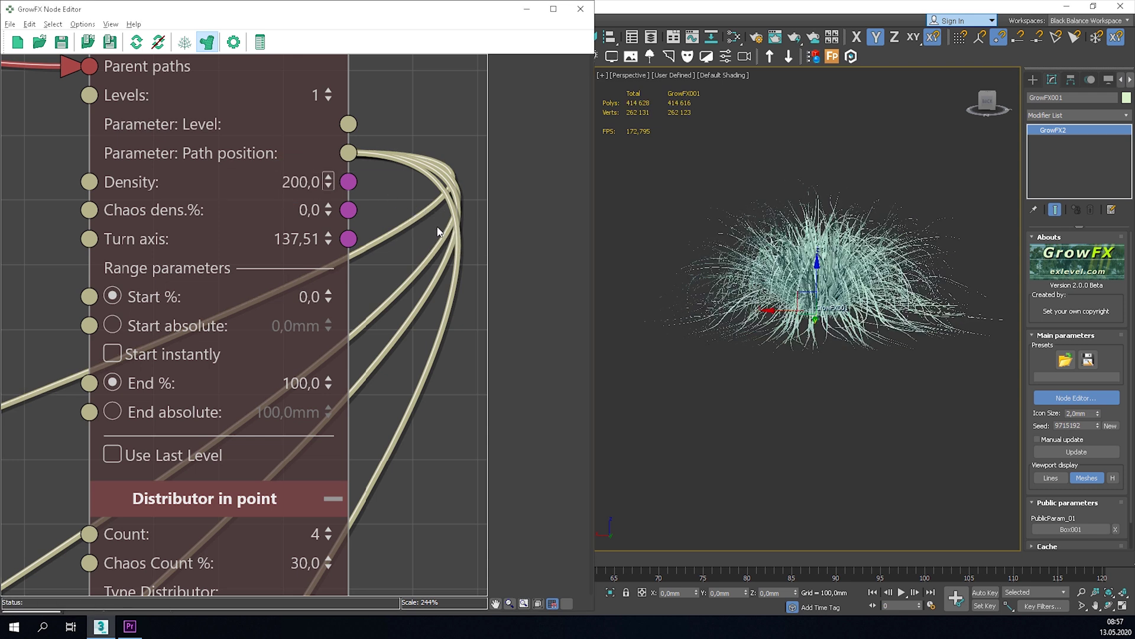
middle_click_drag(903, 280, 762, 281, "alt")
Set the path distributor's Density to 250 and check the plant from the side and from above, deselected and selected
left_click(288, 183)
type("2")
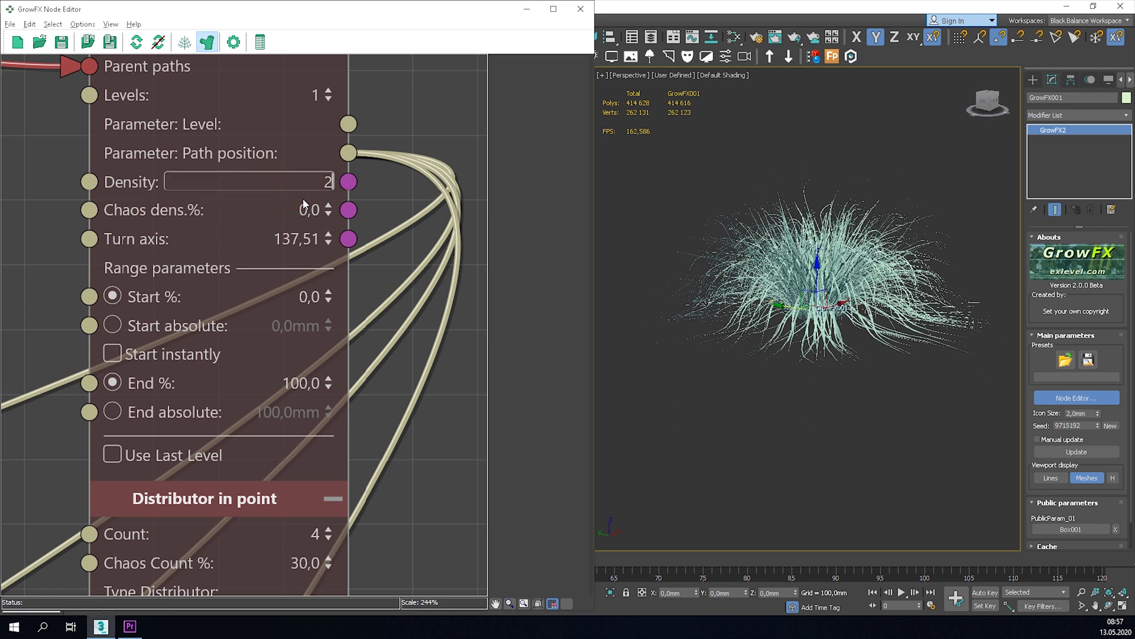
type("50")
key("Return")
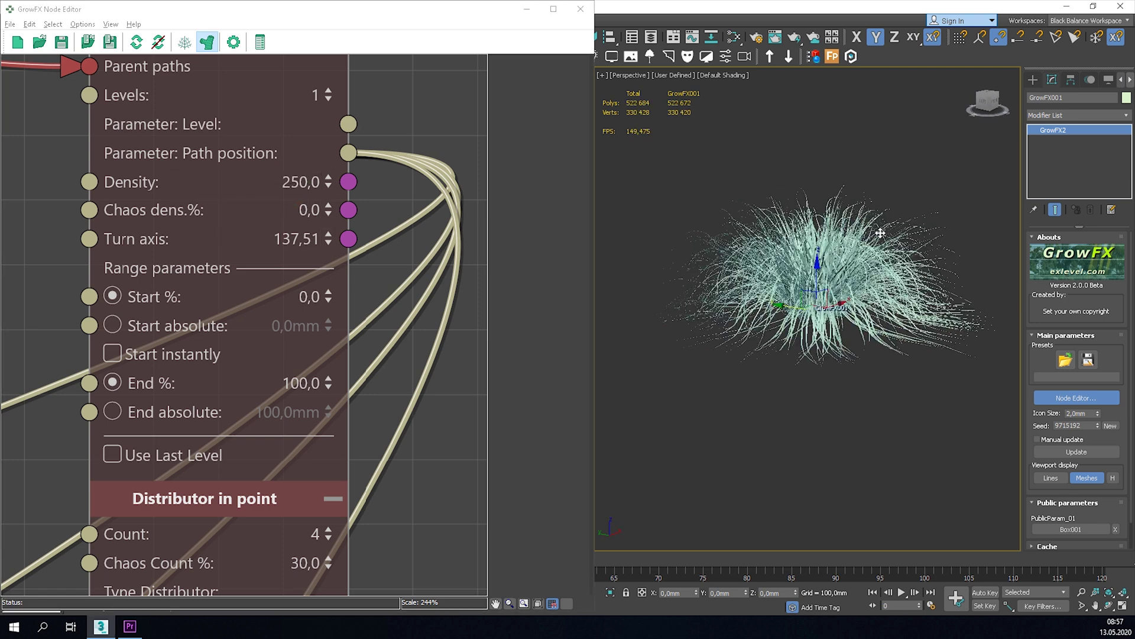
middle_click_drag(881, 233, 870, 178, "alt")
left_click(878, 167)
middle_click_drag(856, 275, 763, 292, "alt")
middle_click_drag(875, 225, 874, 183, "alt")
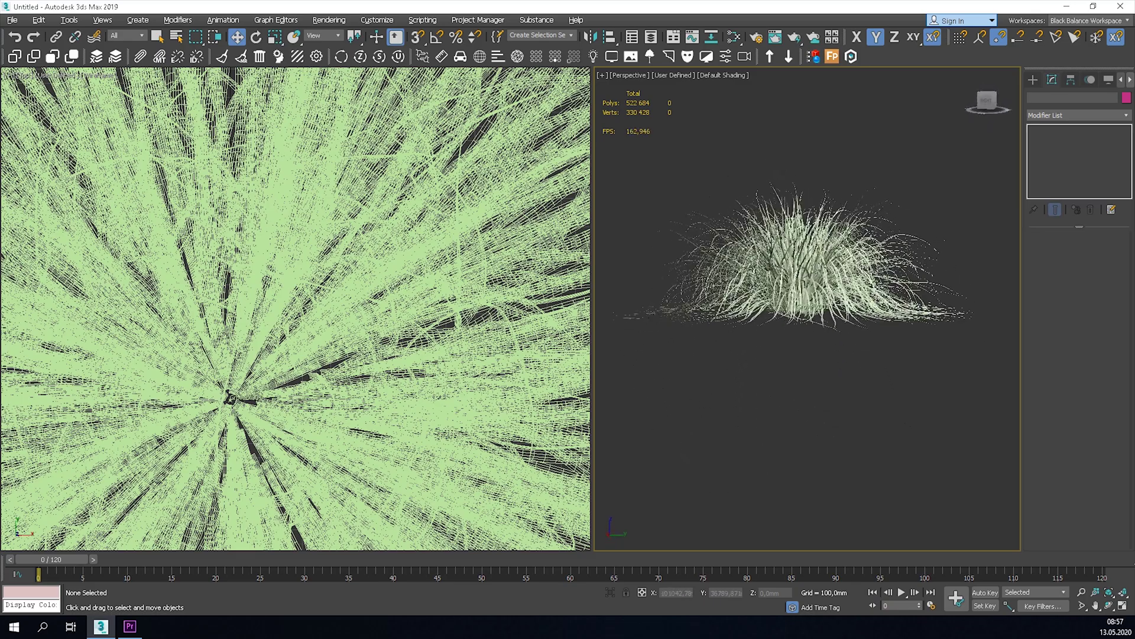
left_click(811, 307)
middle_click_drag(811, 298, 843, 405, "alt")
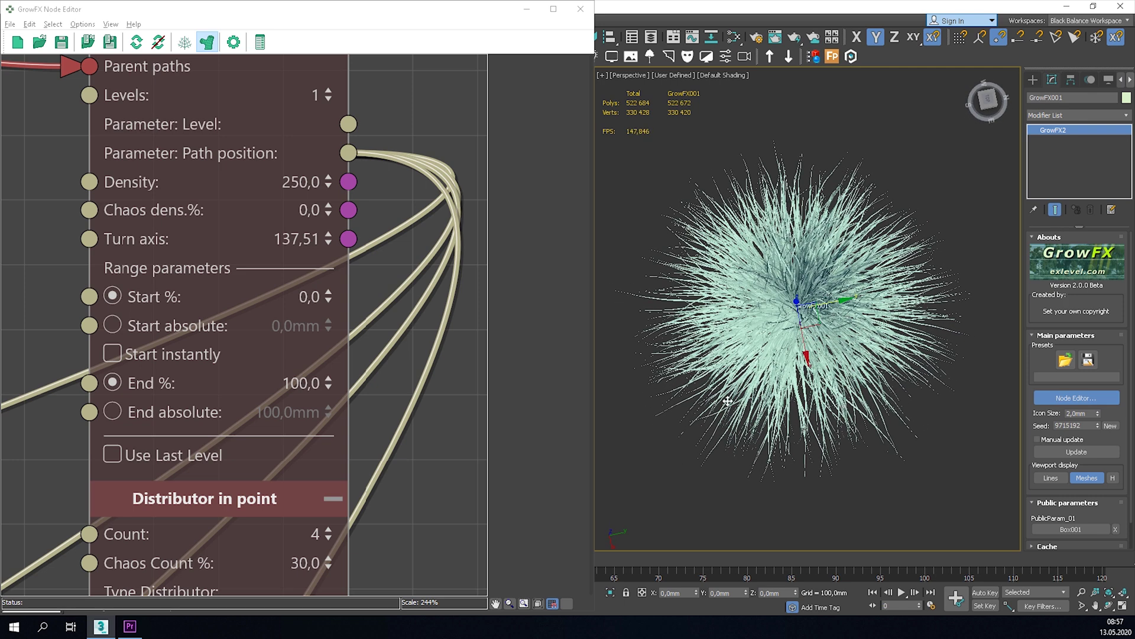
Raise the end point of Curve_03 to about 0.8 and check the plant from the side
scroll(423, 379, "down", 6)
scroll(341, 381, "up", 5)
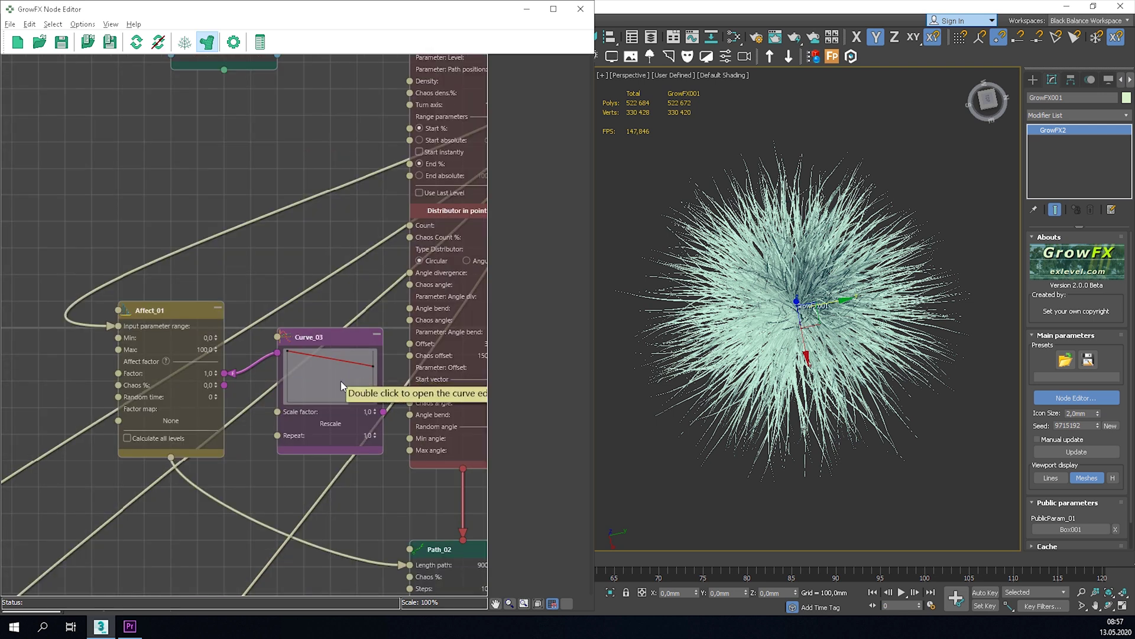
double_click(347, 334)
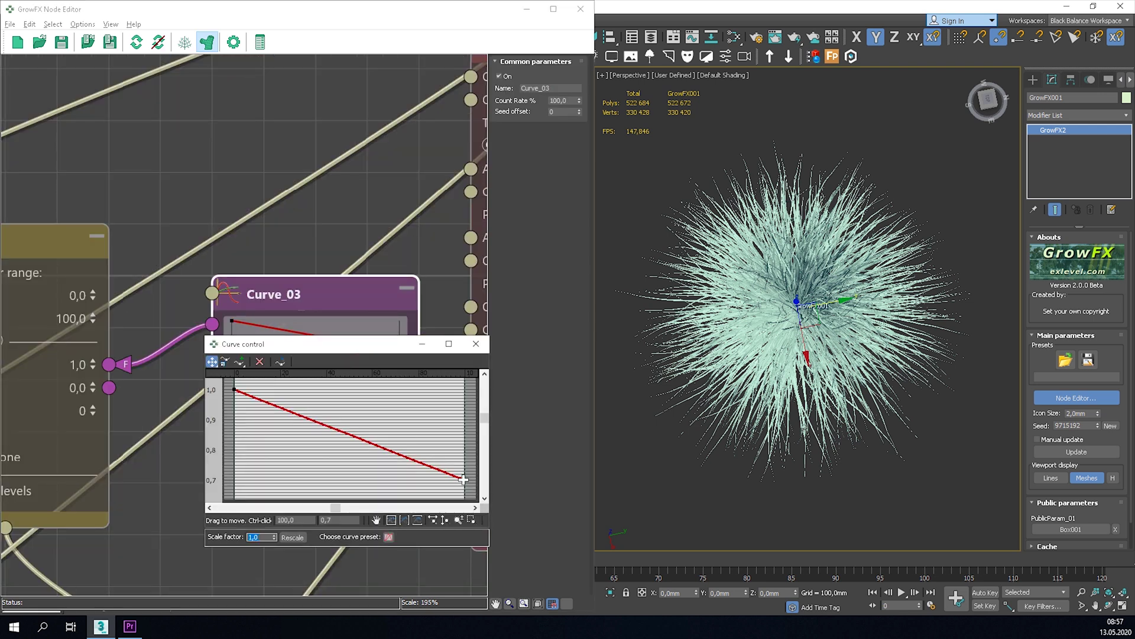
left_click_drag(465, 458, 465, 450)
middle_click_drag(882, 214, 871, 144, "alt")
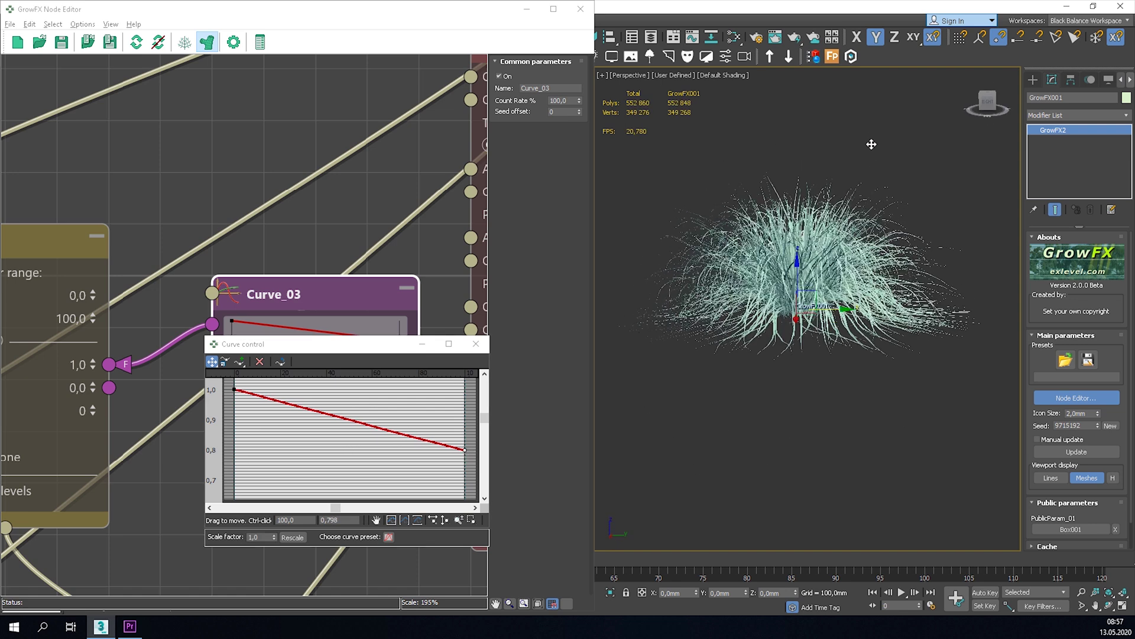
Convert the first point of Curve_03 to Bezier, pull its handle down to bow the curve, and close the curve editor
right_click(235, 389)
left_click(289, 423)
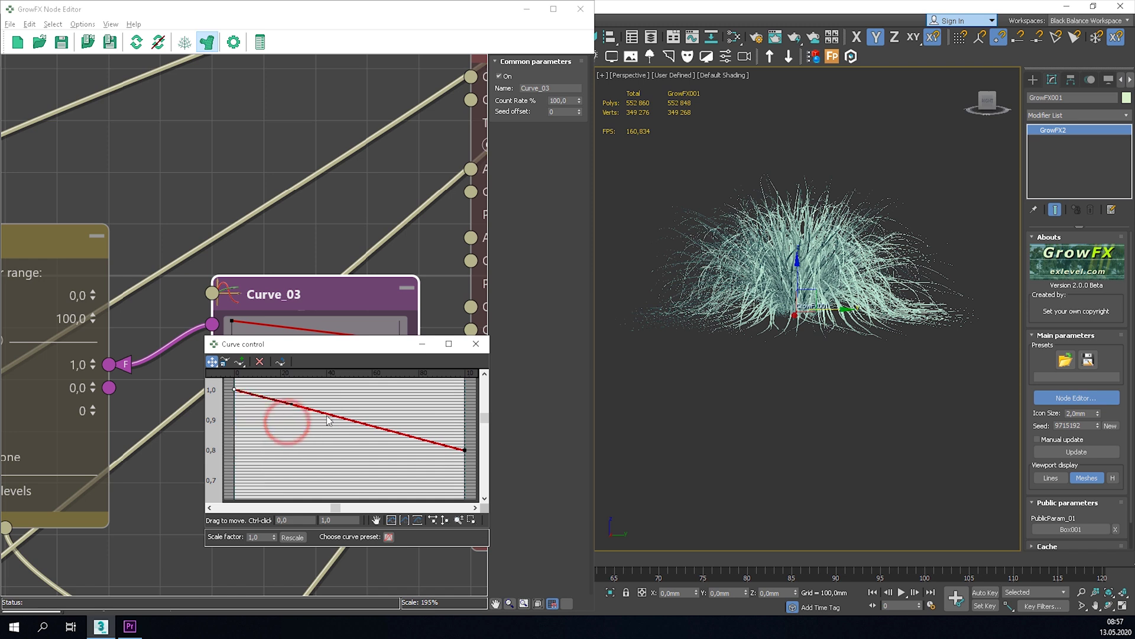
left_click_drag(293, 405, 297, 425)
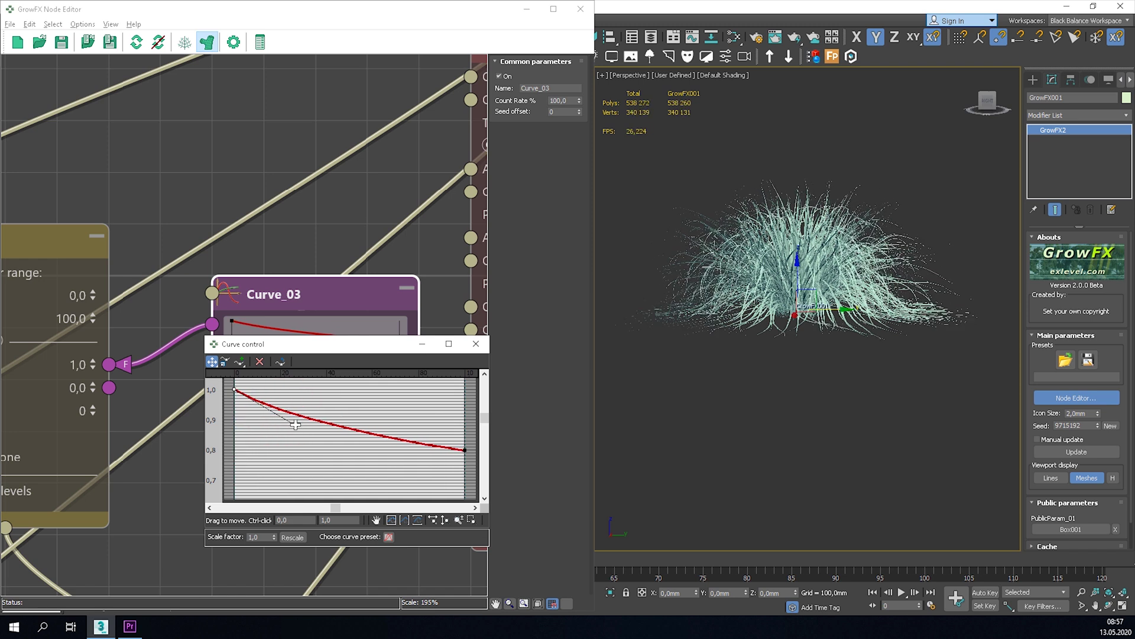
middle_click_drag(874, 285, 774, 351, "alt")
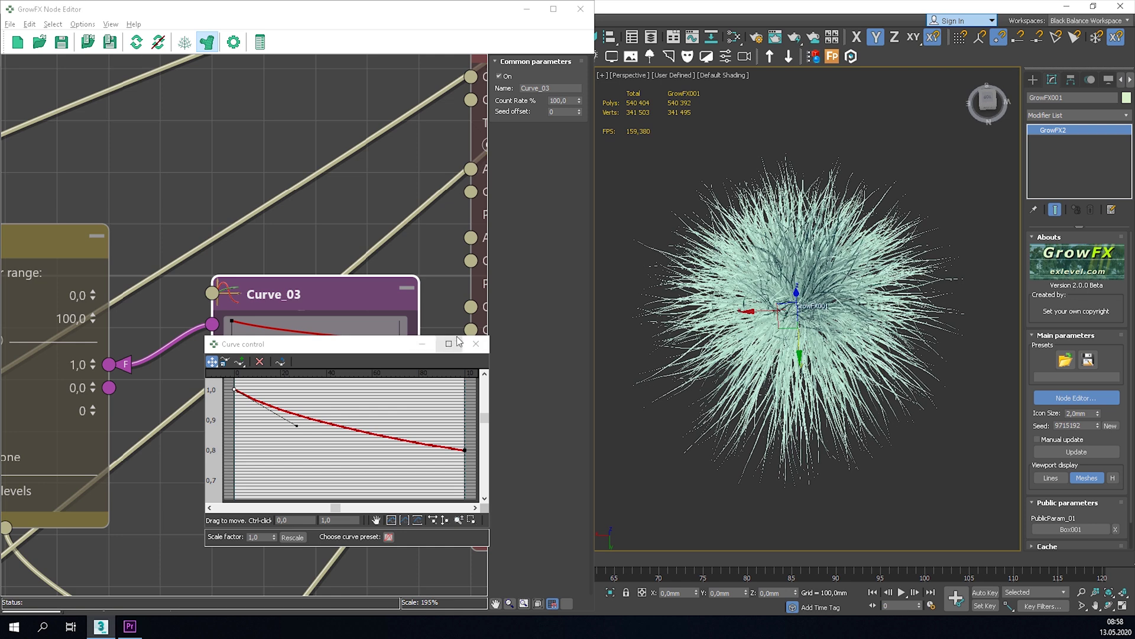
left_click(476, 344)
Set the distributor's Angle bend above Path_02 to 35 and check the plant from the side
middle_click_drag(310, 292, 222, 231)
scroll(221, 231, "down", 4)
scroll(357, 274, "up", 3)
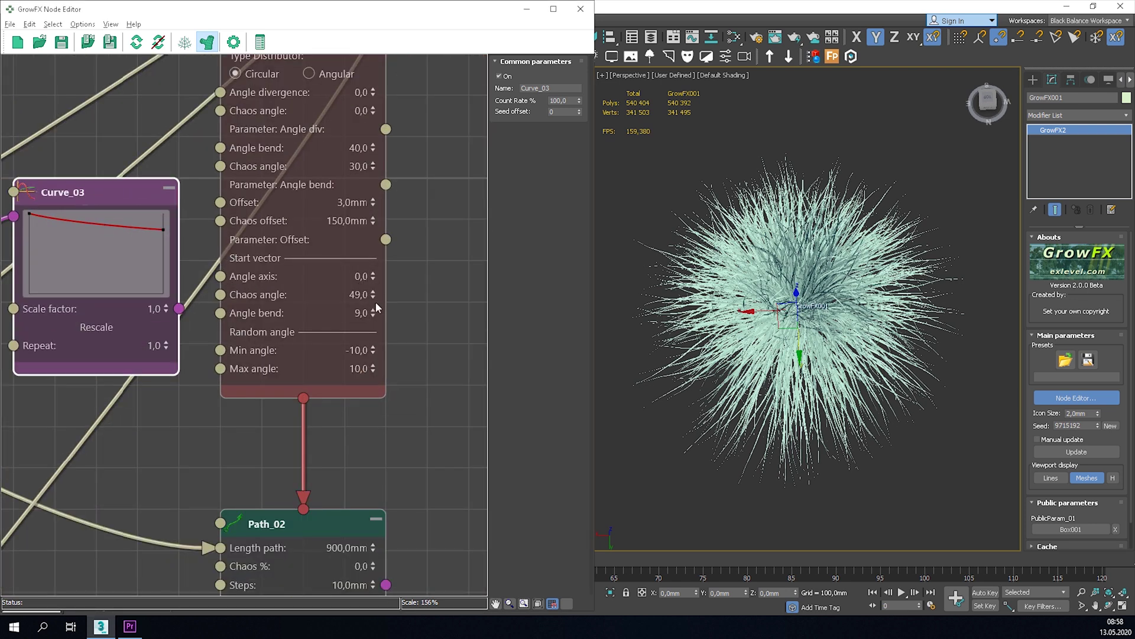
middle_click_drag(609, 278, 616, 223, "alt")
double_click(365, 148)
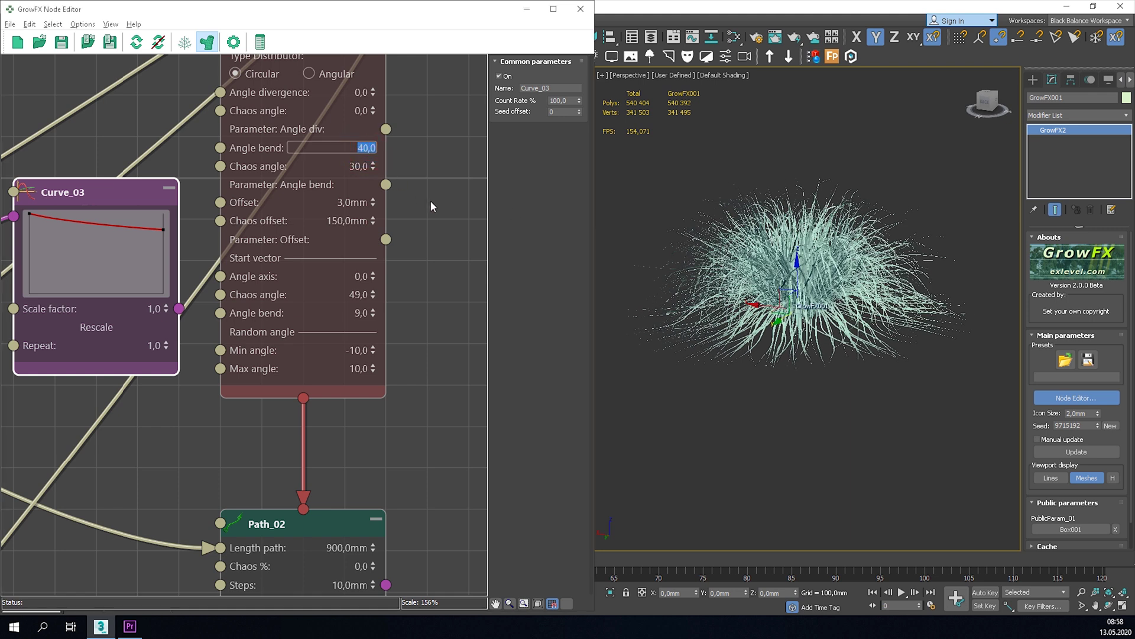
type("35")
key("Return")
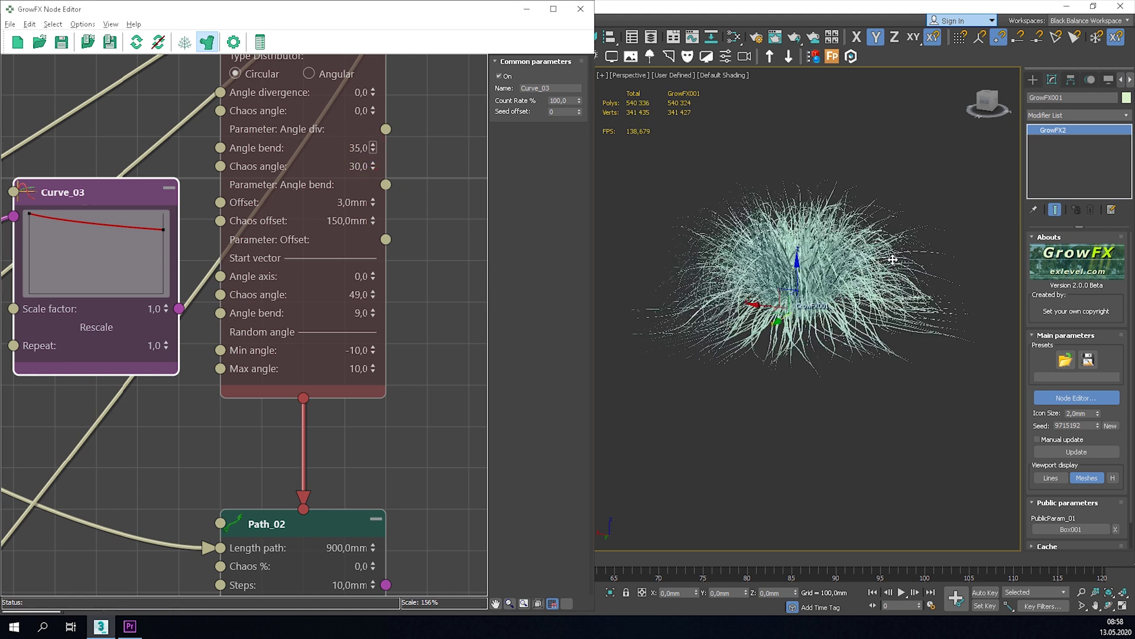
middle_click_drag(854, 262, 819, 244, "alt")
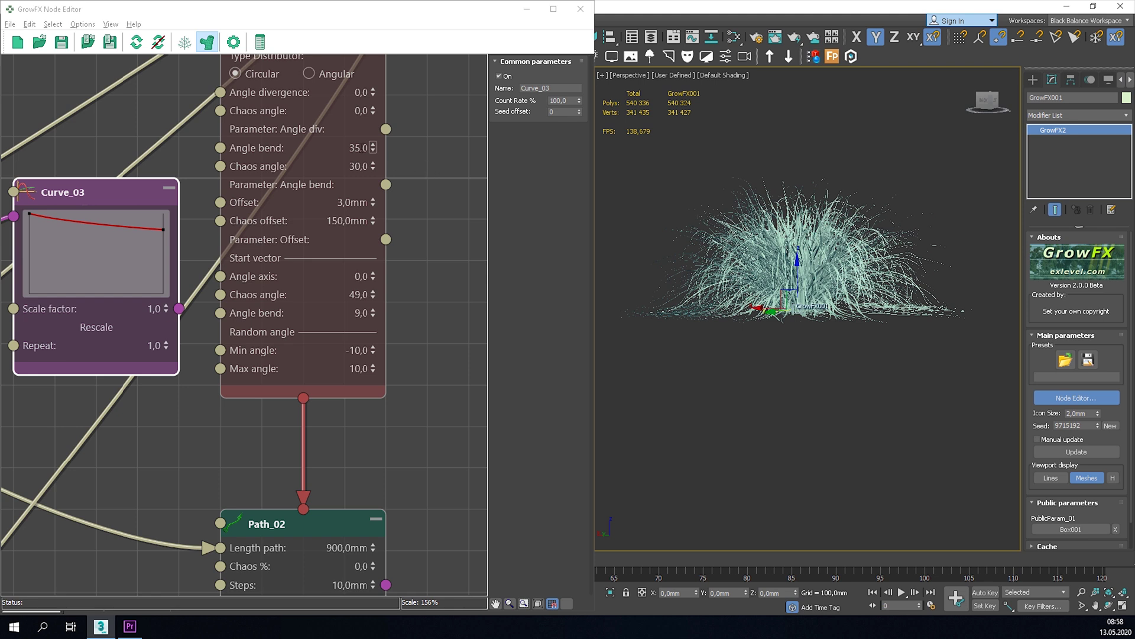
Try the distributor's Angle bend at 45, lower it again, and check the plant's shape and the whole node graph
double_click(355, 147)
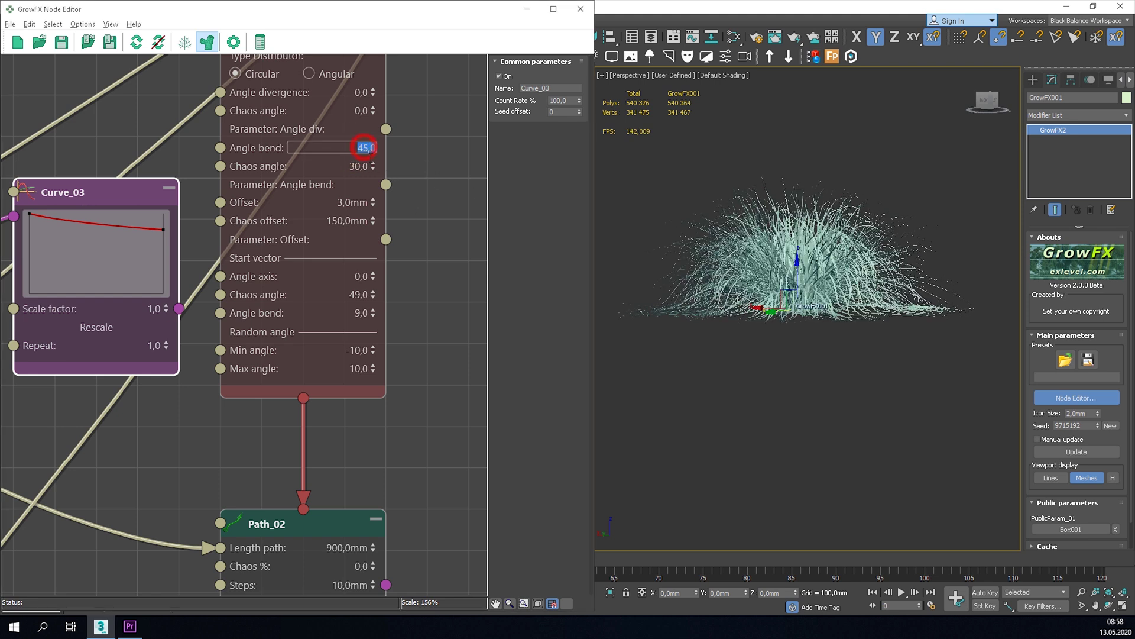
middle_click_drag(866, 219, 658, 235, "alt")
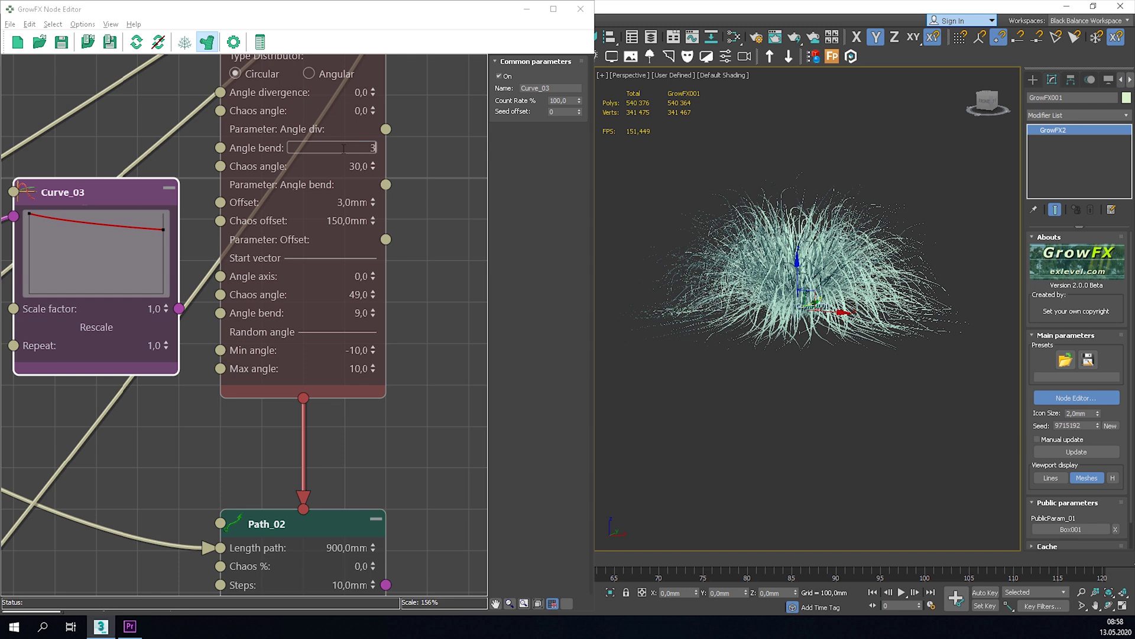
middle_click_drag(798, 205, 693, 237, "alt")
scroll(391, 177, "down", 6)
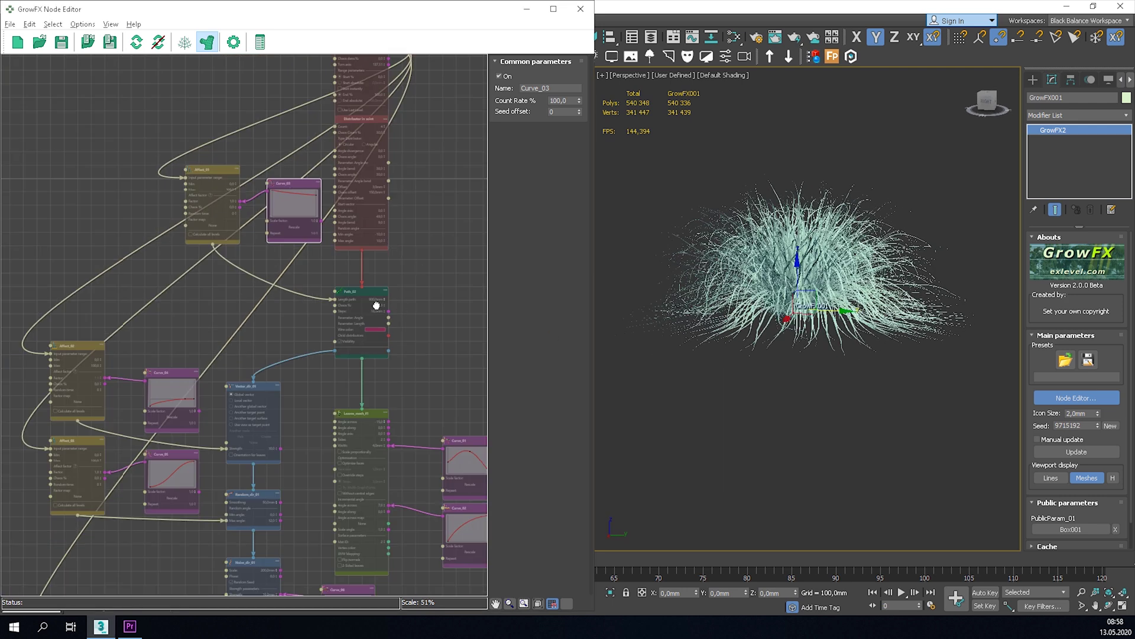
scroll(376, 305, "down", 6)
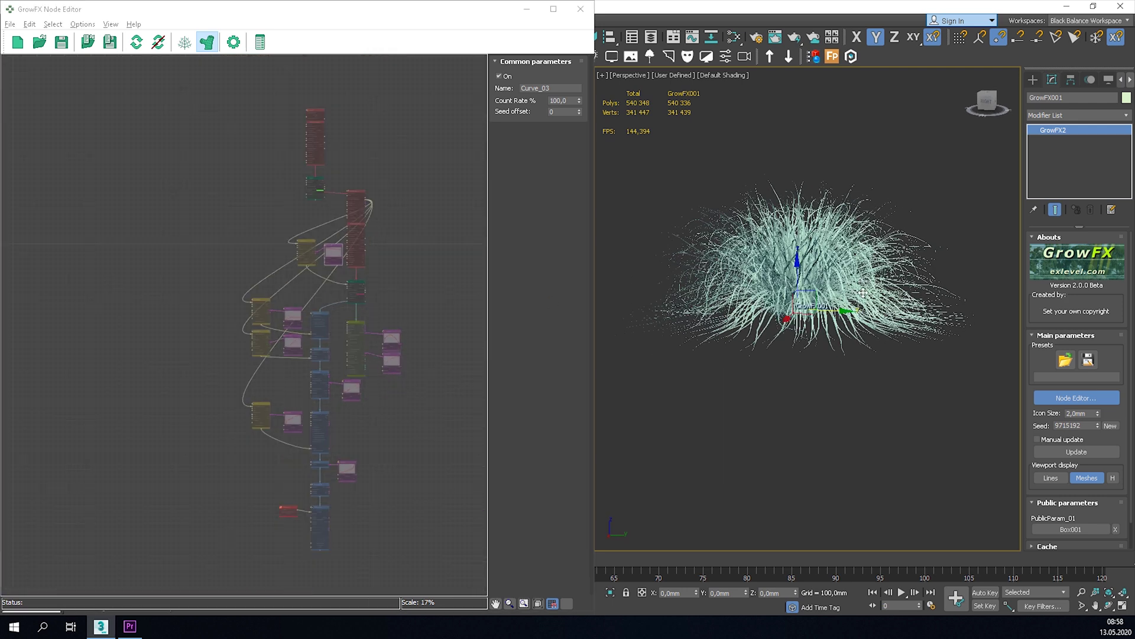